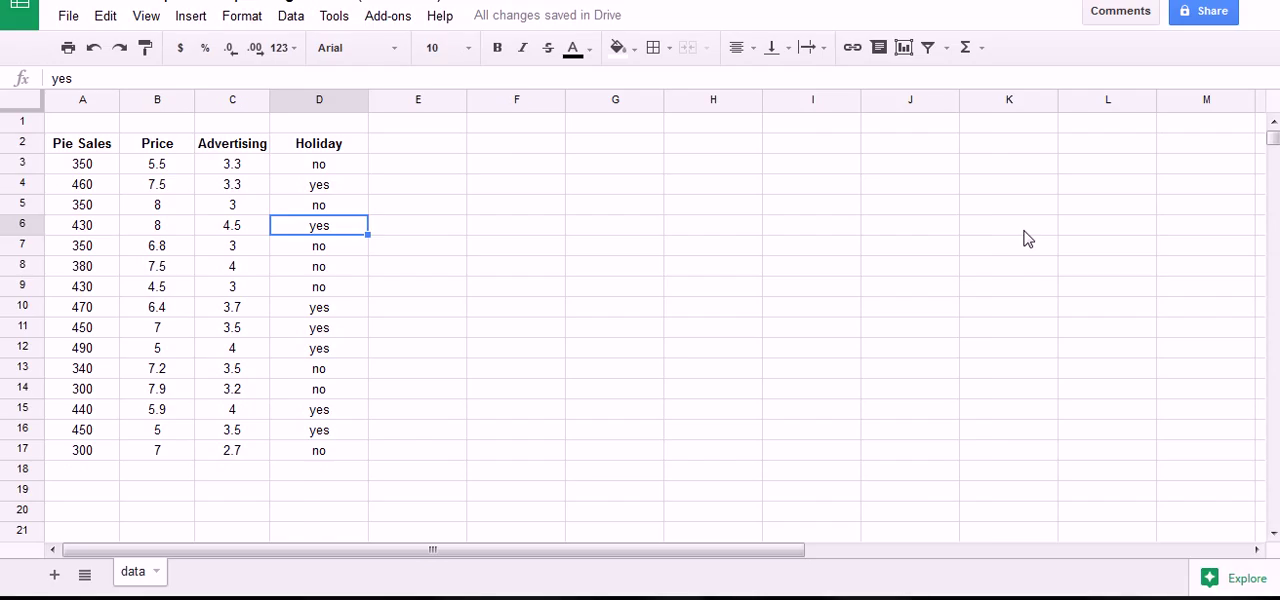
Examine the pie sales data table in A2:D17, including its Price, Advertising and Holiday columns.
{"action": "left_click", "coordinate": [544, 151]}
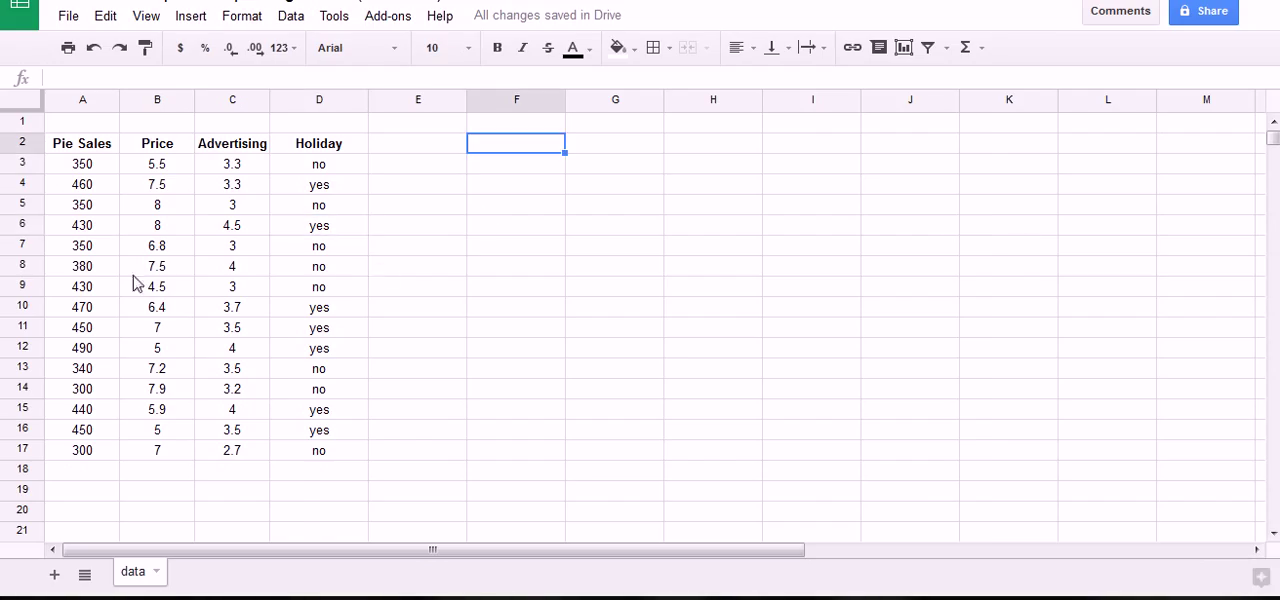
{"action": "left_click", "coordinate": [103, 150]}
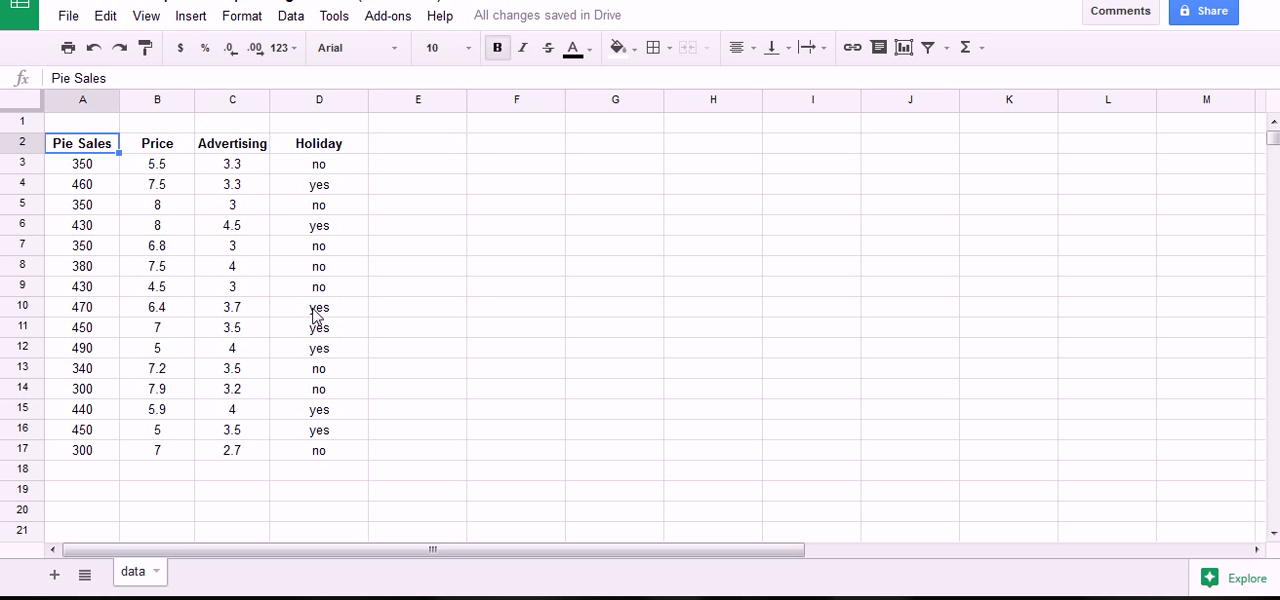
{"action": "left_click_drag", "start_coordinate": [92, 150], "coordinate": [308, 455]}
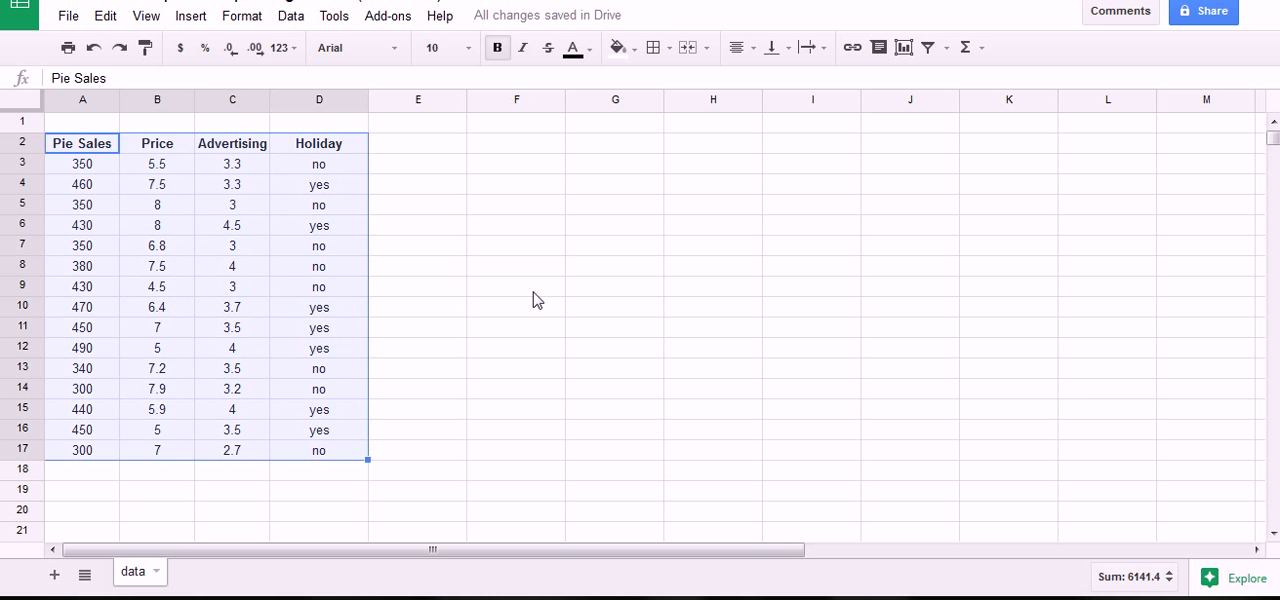
{"action": "left_click", "coordinate": [536, 290]}
{"action": "left_click_drag", "start_coordinate": [100, 148], "coordinate": [306, 456]}
{"action": "left_click", "coordinate": [449, 368]}
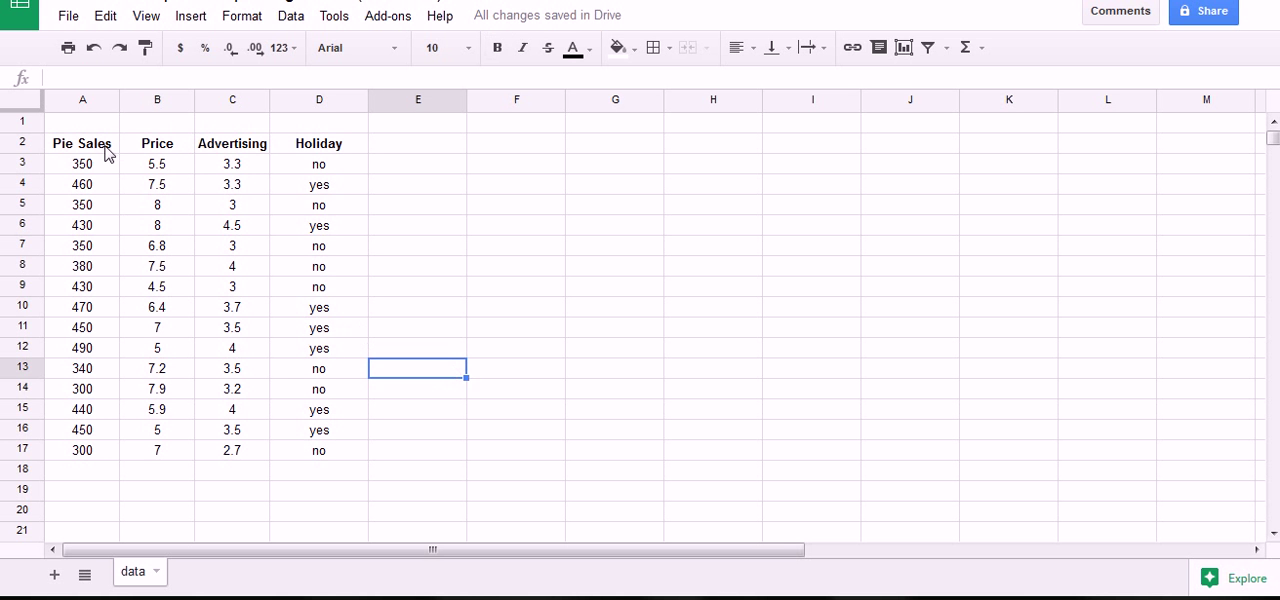
{"action": "mouse_move", "coordinate": [52, 146]}
{"action": "left_mouse_down"}
{"action": "mouse_move", "coordinate": [126, 139]}
{"action": "mouse_move", "coordinate": [80, 164]}
{"action": "mouse_move", "coordinate": [43, 143]}
{"action": "left_mouse_up"}
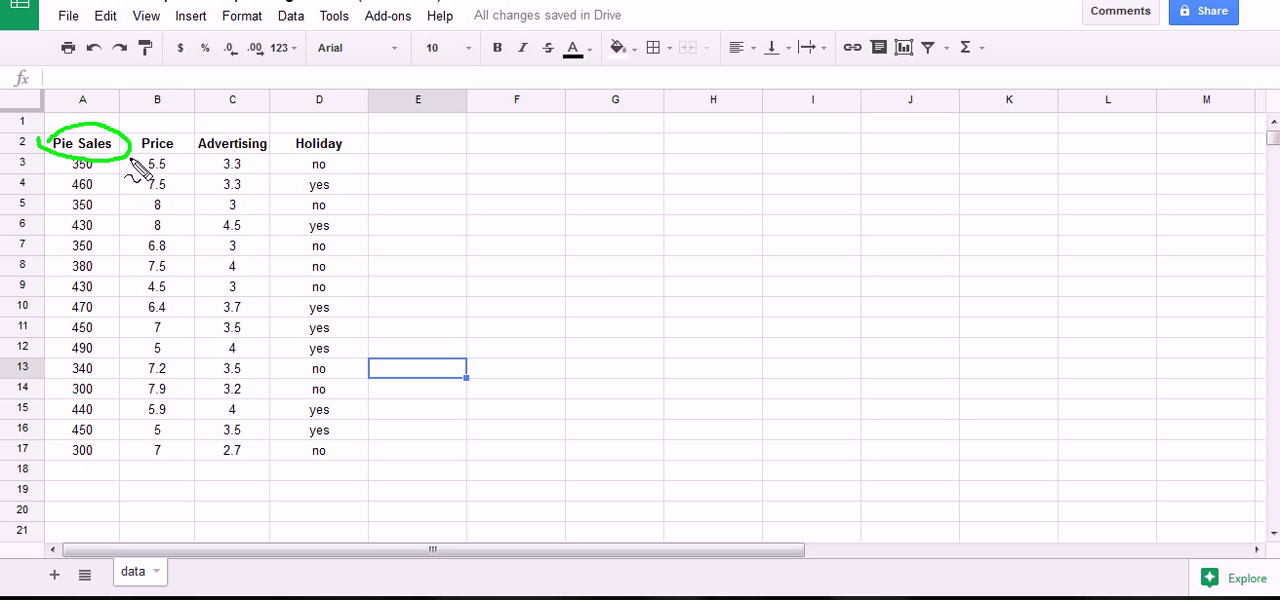
{"action": "mouse_move", "coordinate": [134, 132]}
{"action": "left_mouse_down"}
{"action": "mouse_move", "coordinate": [315, 120]}
{"action": "mouse_move", "coordinate": [358, 160]}
{"action": "mouse_move", "coordinate": [189, 177]}
{"action": "mouse_move", "coordinate": [149, 166]}
{"action": "mouse_move", "coordinate": [136, 133]}
{"action": "left_mouse_up"}
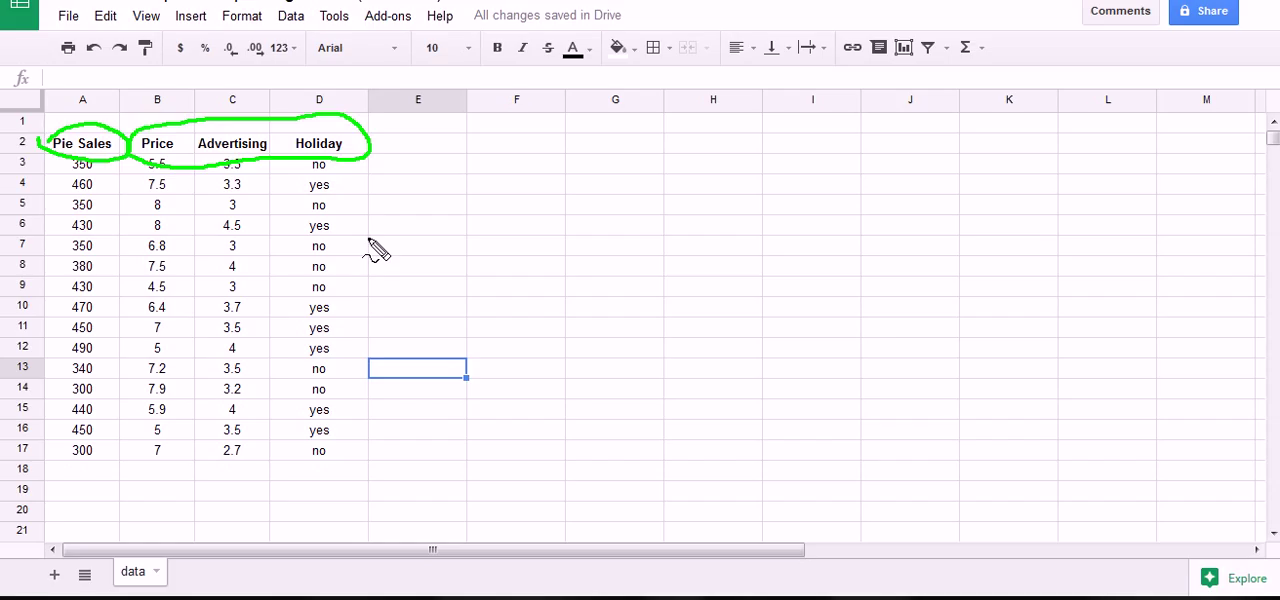
{"action": "key", "text": "Escape"}
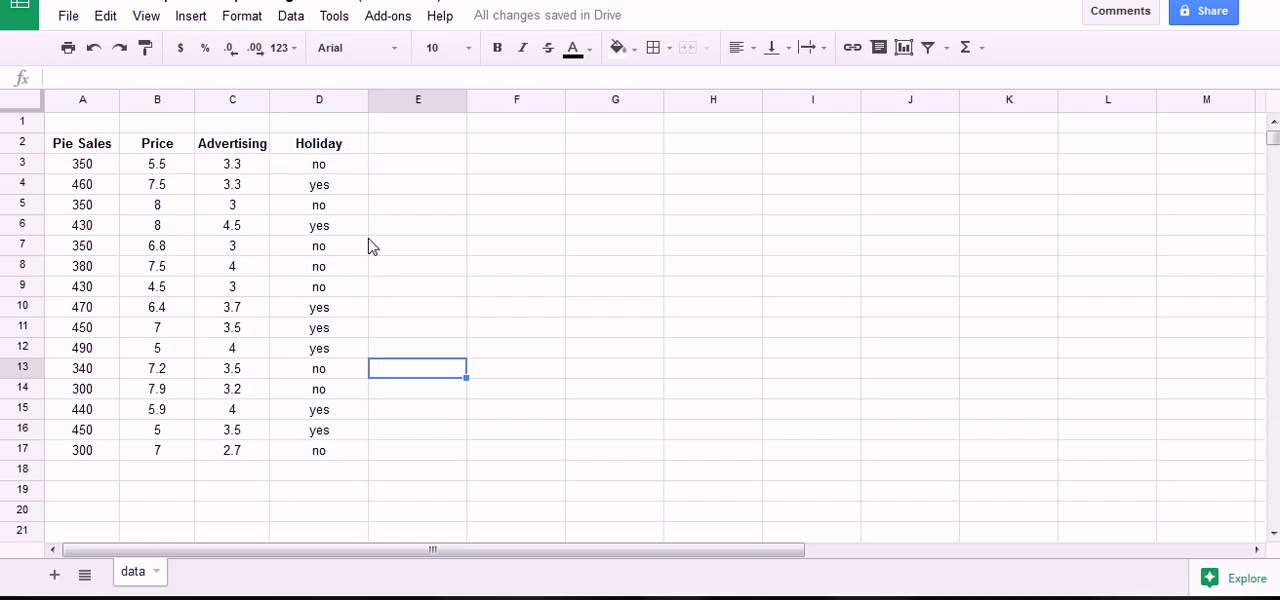
Enter the variable label Y in cell A1, above the Pie Sales heading.
{"action": "left_click", "coordinate": [85, 126]}
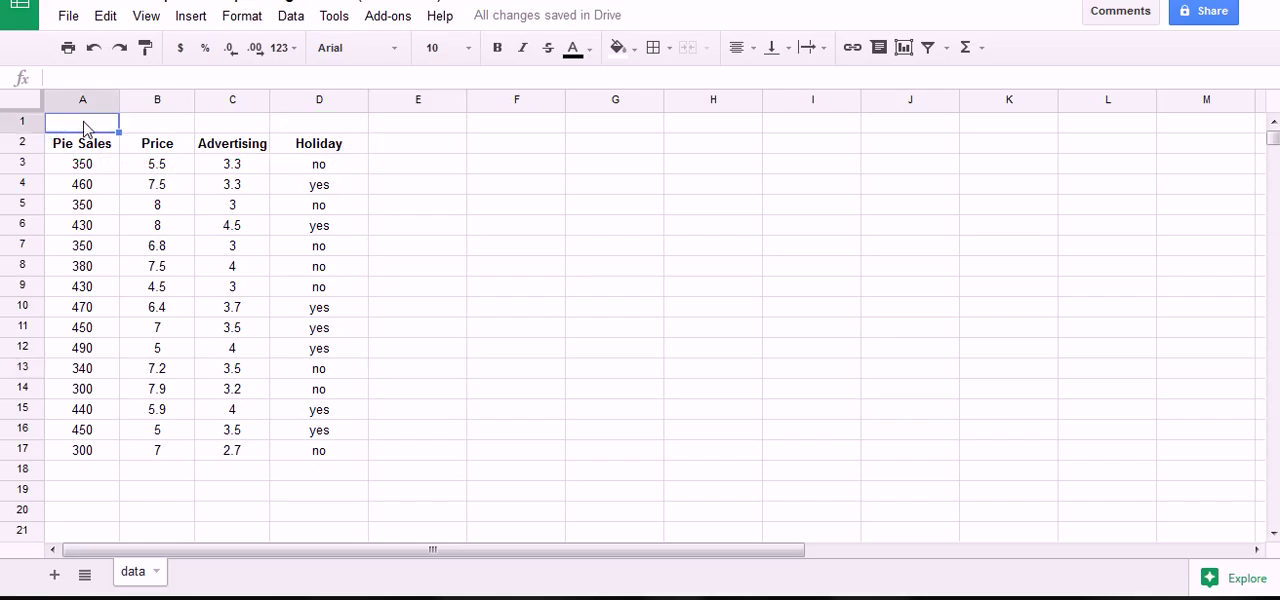
{"action": "type", "text": "Y"}
{"action": "left_click", "coordinate": [152, 190]}
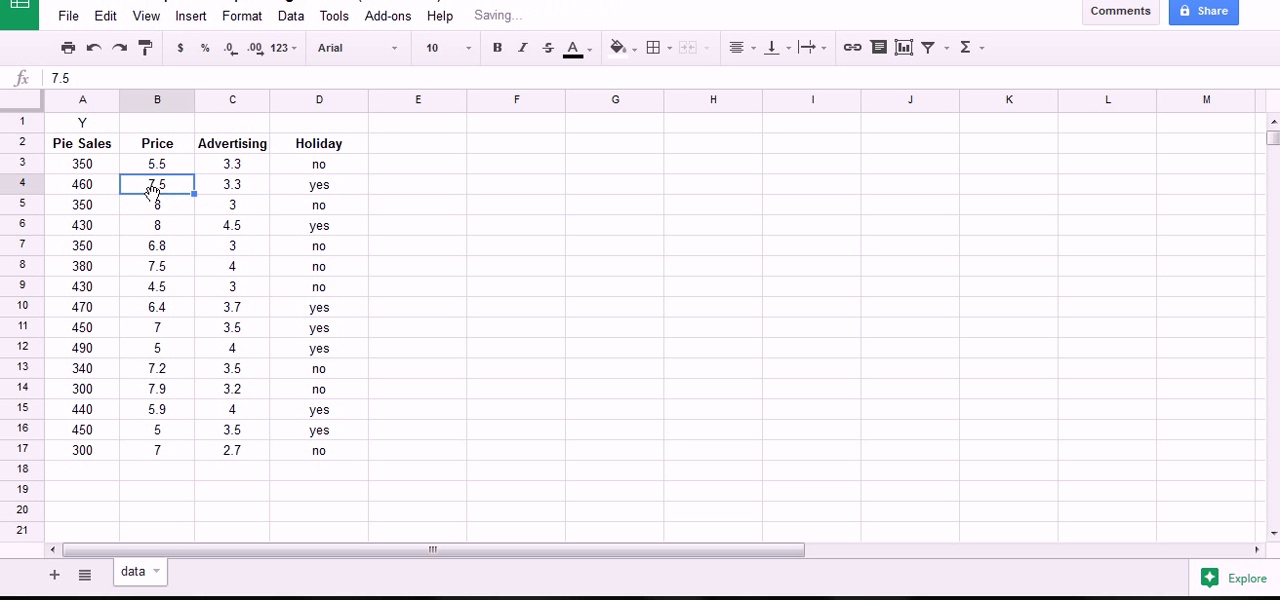
Enter the variable labels X1 above the Price heading and X2 above the Advertising heading in row 1.
{"action": "left_click_drag", "start_coordinate": [157, 126], "coordinate": [314, 136]}
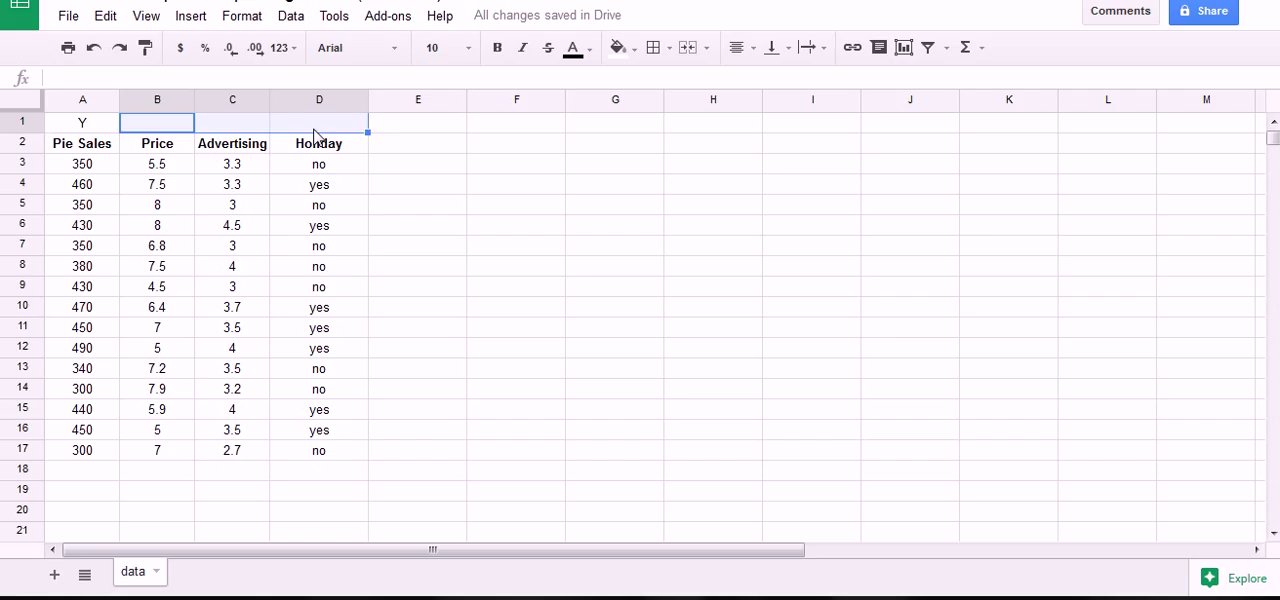
{"action": "left_click", "coordinate": [231, 205]}
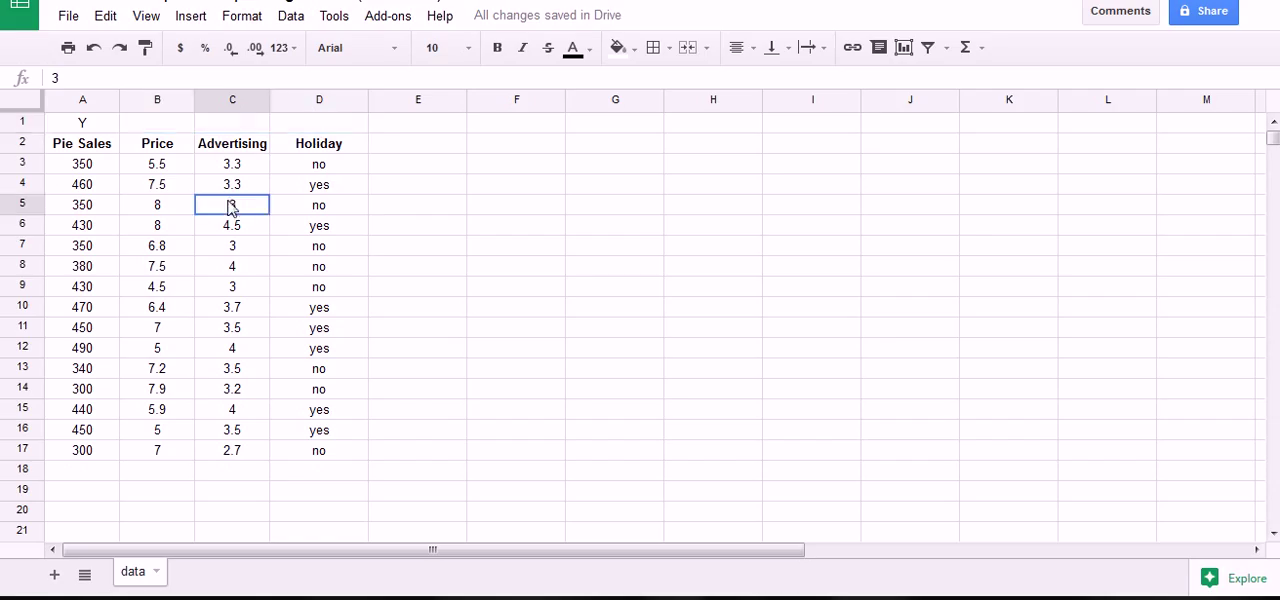
{"action": "left_click", "coordinate": [184, 126]}
{"action": "type", "text": "X1"}
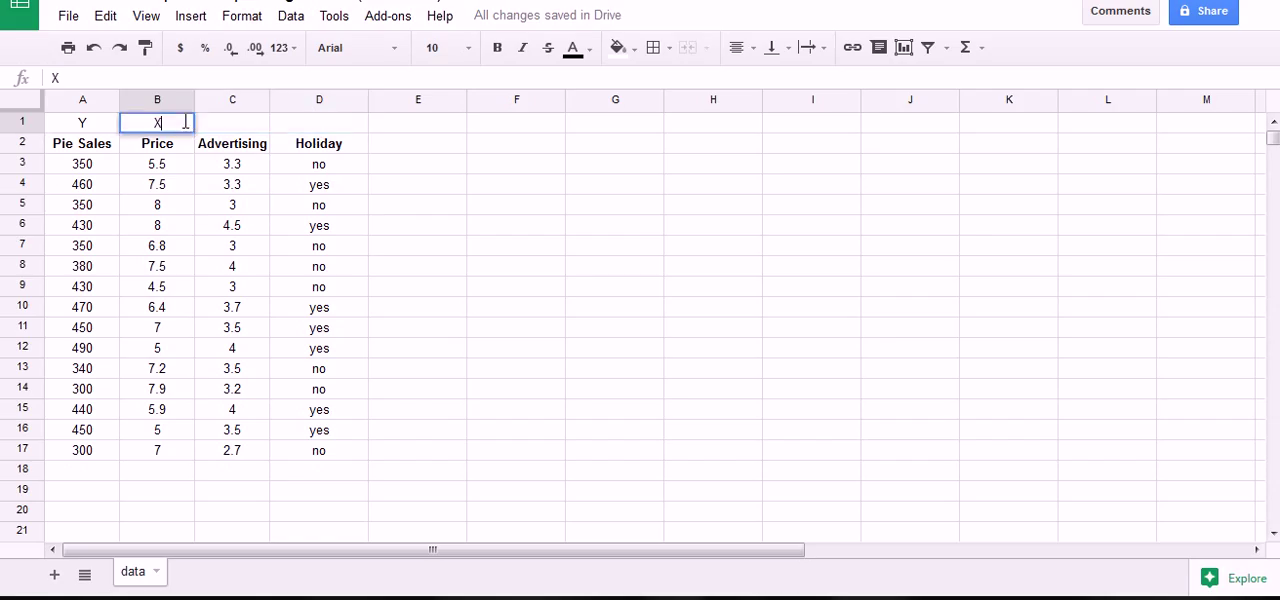
{"action": "key", "text": "Tab"}
{"action": "type", "text": "X2"}
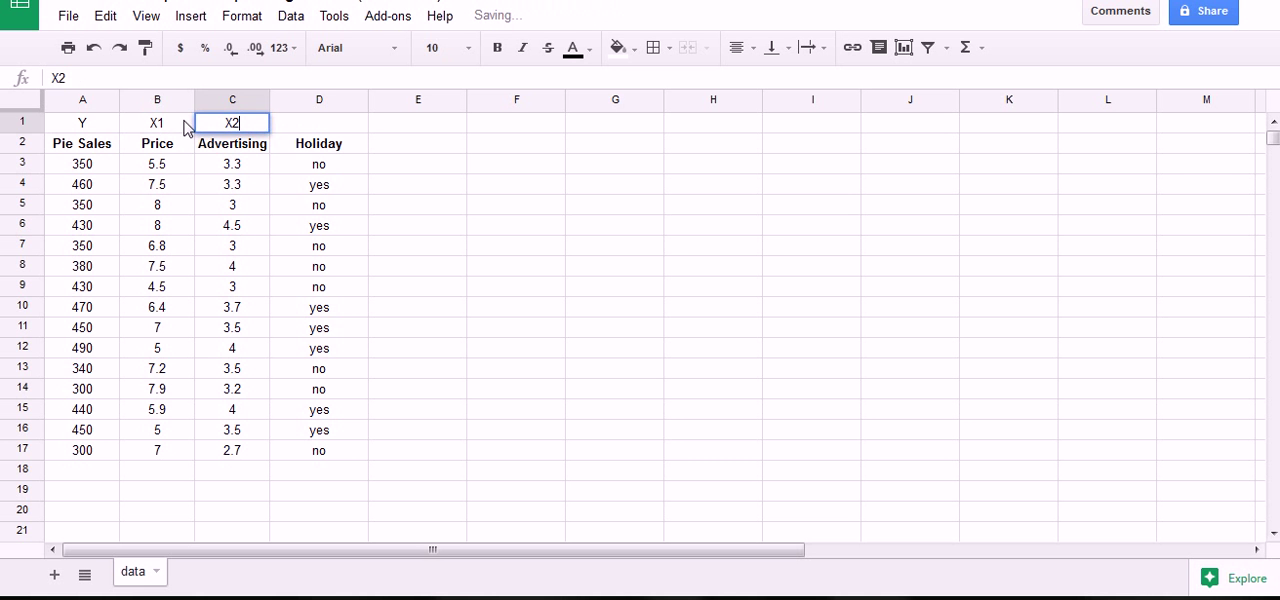
{"action": "key", "text": "Return"}
{"action": "left_click", "coordinate": [180, 184]}
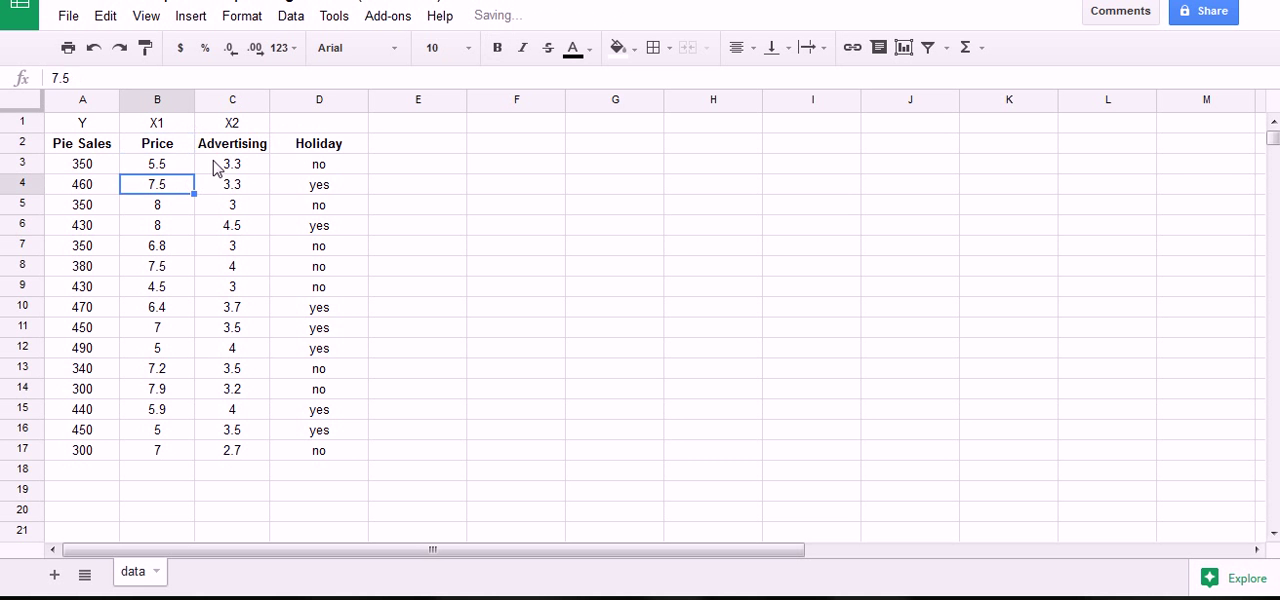
Examine the Holiday column and the first several values under Pie Sales, Price and Advertising.
{"action": "left_click", "coordinate": [322, 99]}
{"action": "left_click", "coordinate": [351, 224]}
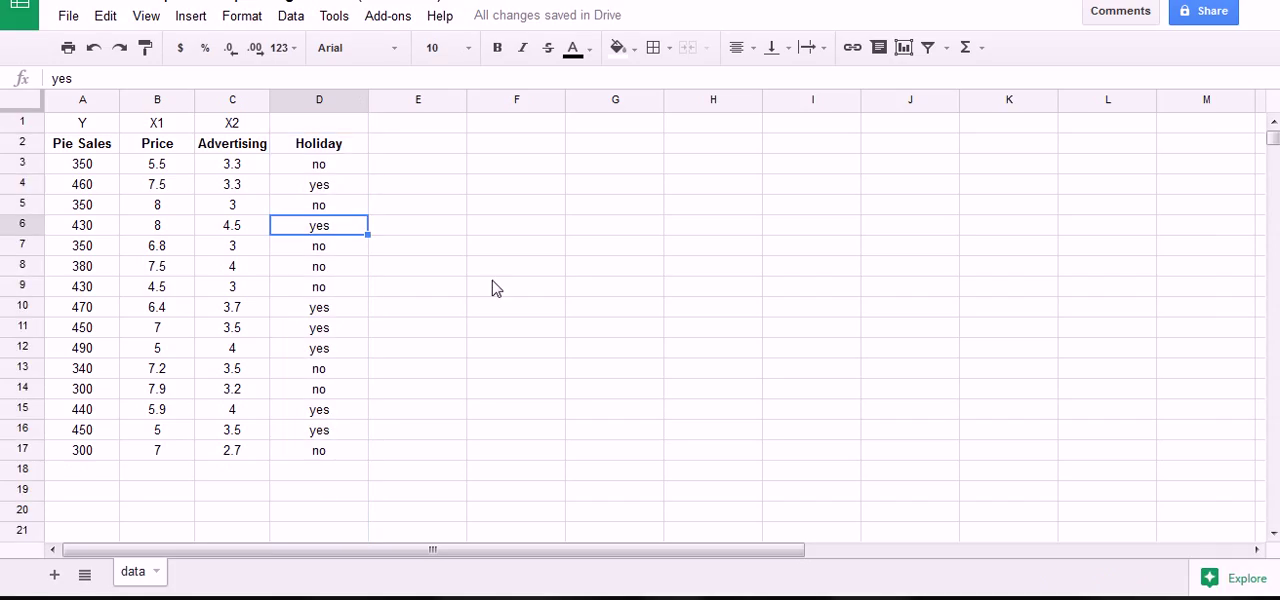
{"action": "left_click", "coordinate": [312, 308]}
{"action": "left_click", "coordinate": [309, 104]}
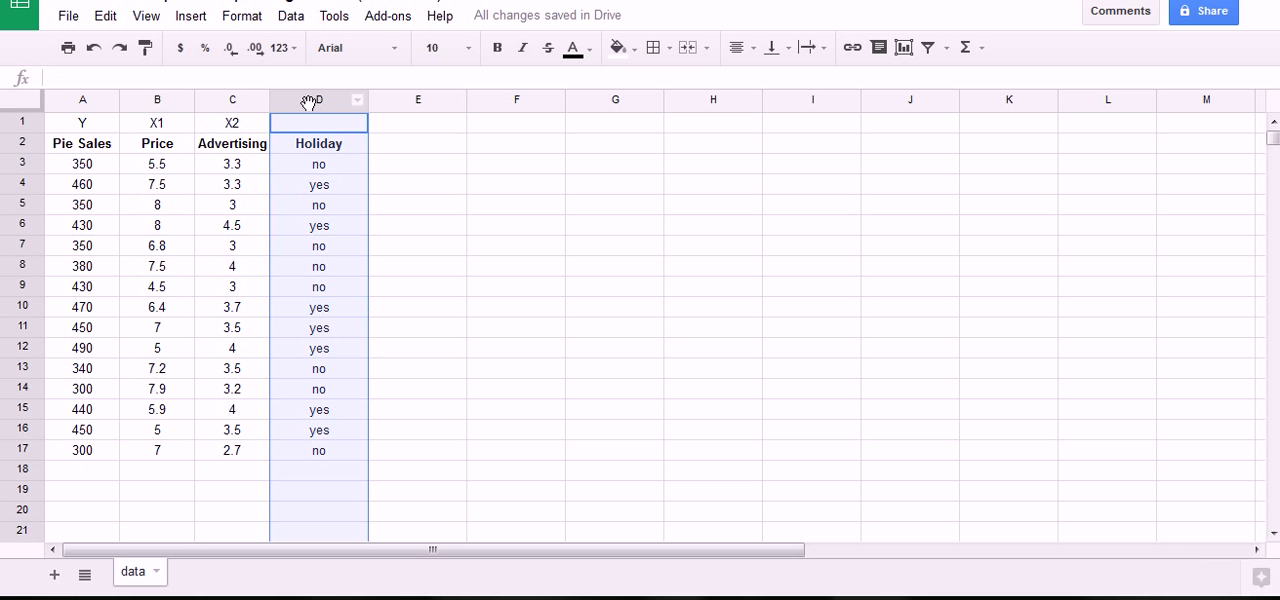
{"action": "left_click", "coordinate": [306, 168]}
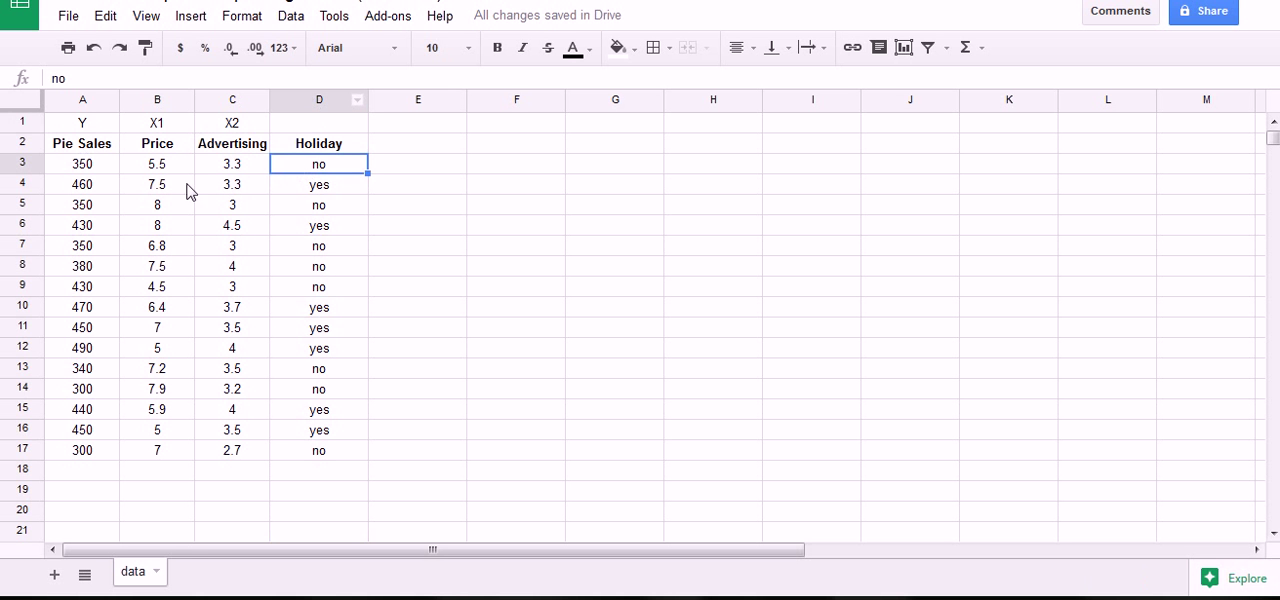
{"action": "left_click", "coordinate": [91, 148]}
{"action": "left_click", "coordinate": [90, 168]}
{"action": "left_click", "coordinate": [92, 188]}
{"action": "left_click", "coordinate": [92, 206]}
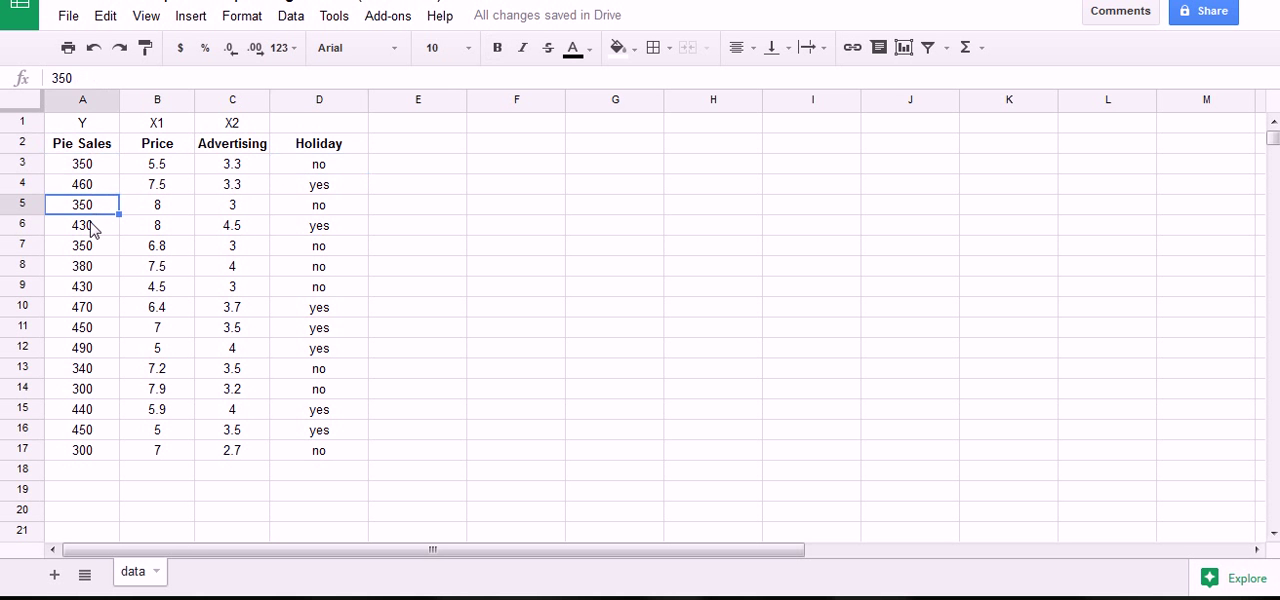
{"action": "left_click", "coordinate": [93, 228]}
{"action": "left_click", "coordinate": [165, 168]}
{"action": "left_click", "coordinate": [164, 190]}
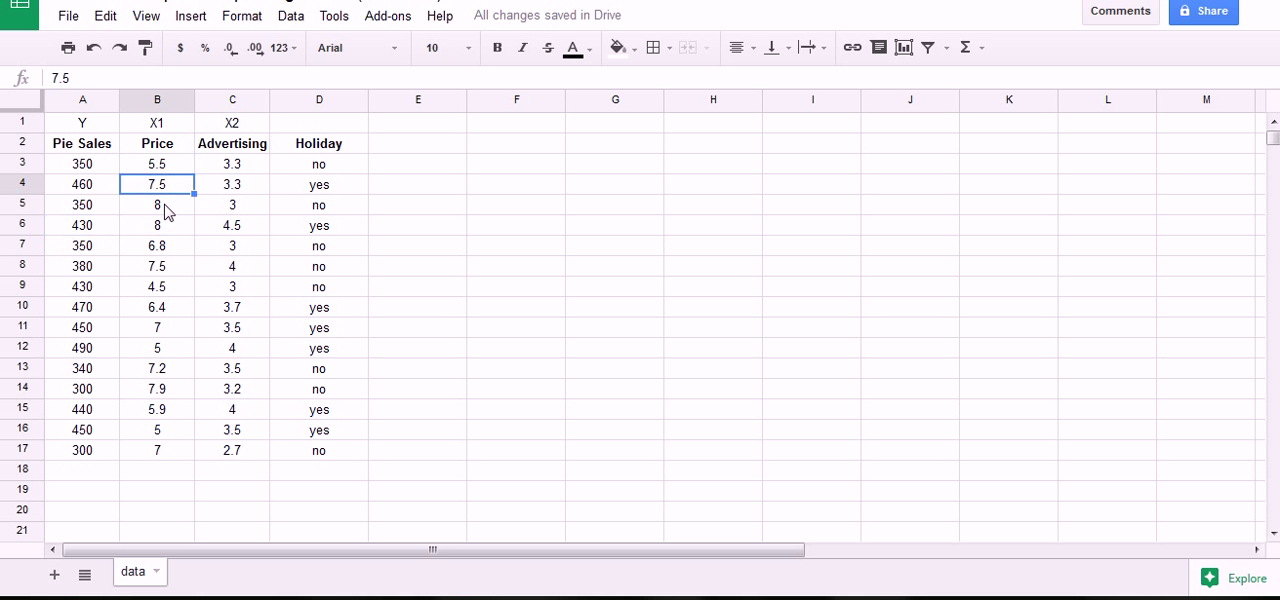
{"action": "left_click", "coordinate": [165, 208]}
{"action": "left_click", "coordinate": [166, 232]}
{"action": "left_click", "coordinate": [218, 165]}
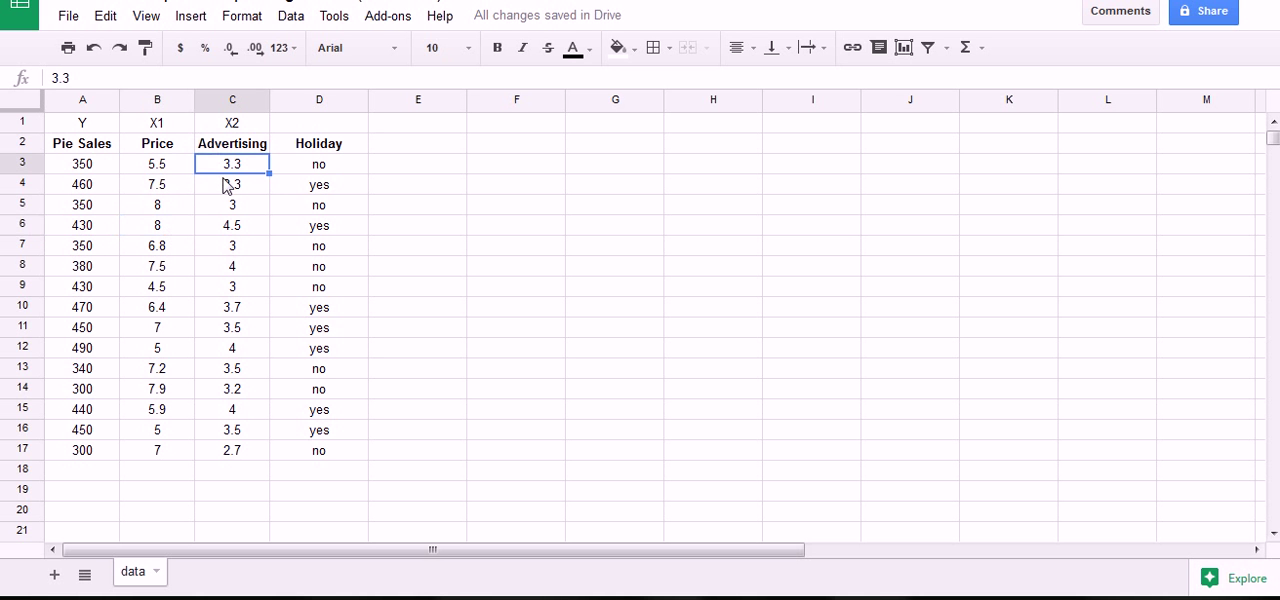
{"action": "left_click", "coordinate": [229, 186]}
{"action": "left_click", "coordinate": [233, 206]}
{"action": "left_click", "coordinate": [232, 242]}
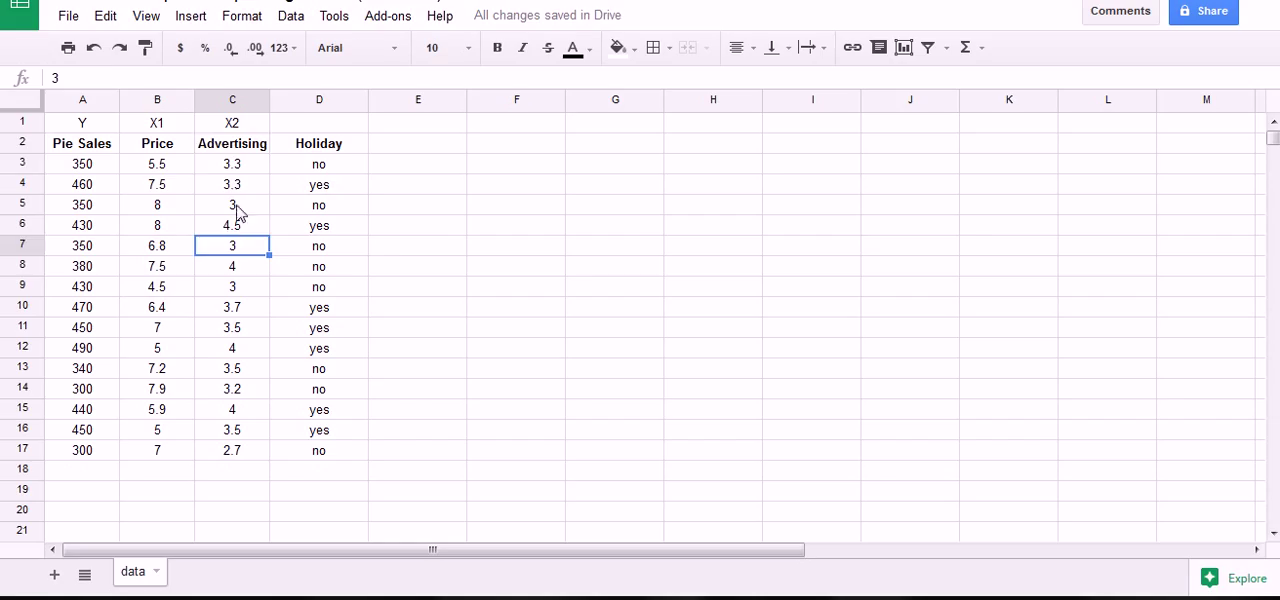
{"action": "left_click", "coordinate": [232, 150]}
{"action": "left_click", "coordinate": [230, 167]}
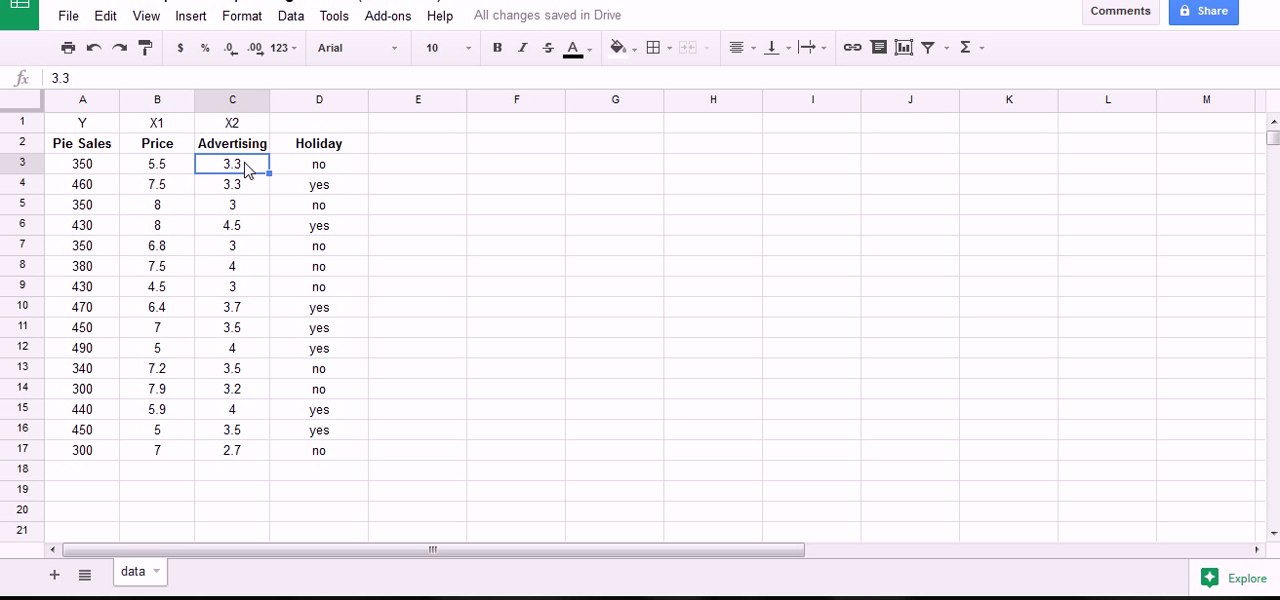
{"action": "mouse_move", "coordinate": [420, 152]}
{"action": "left_mouse_down"}
{"action": "mouse_move", "coordinate": [428, 196]}
{"action": "mouse_move", "coordinate": [462, 155]}
{"action": "mouse_move", "coordinate": [471, 180]}
{"action": "mouse_move", "coordinate": [458, 186]}
{"action": "left_mouse_up"}
{"action": "mouse_move", "coordinate": [492, 146]}
{"action": "left_mouse_down"}
{"action": "mouse_move", "coordinate": [486, 183]}
{"action": "mouse_move", "coordinate": [491, 163]}
{"action": "left_mouse_up"}
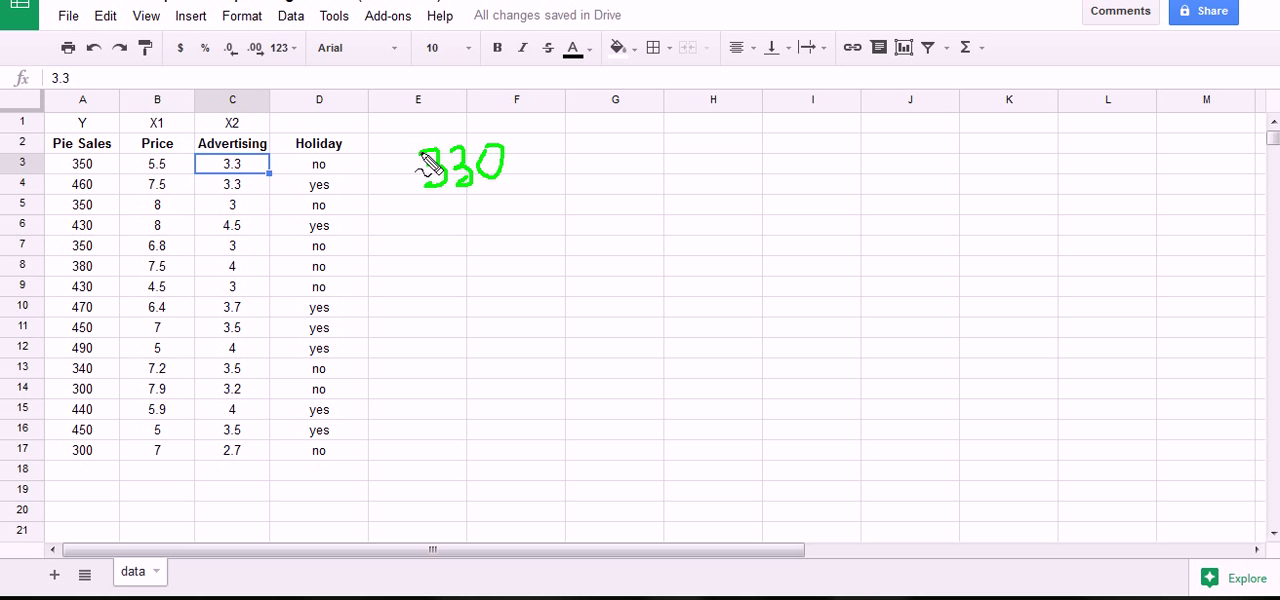
{"action": "left_click_drag", "start_coordinate": [412, 148], "coordinate": [406, 177]}
{"action": "left_click_drag", "start_coordinate": [403, 140], "coordinate": [401, 172]}
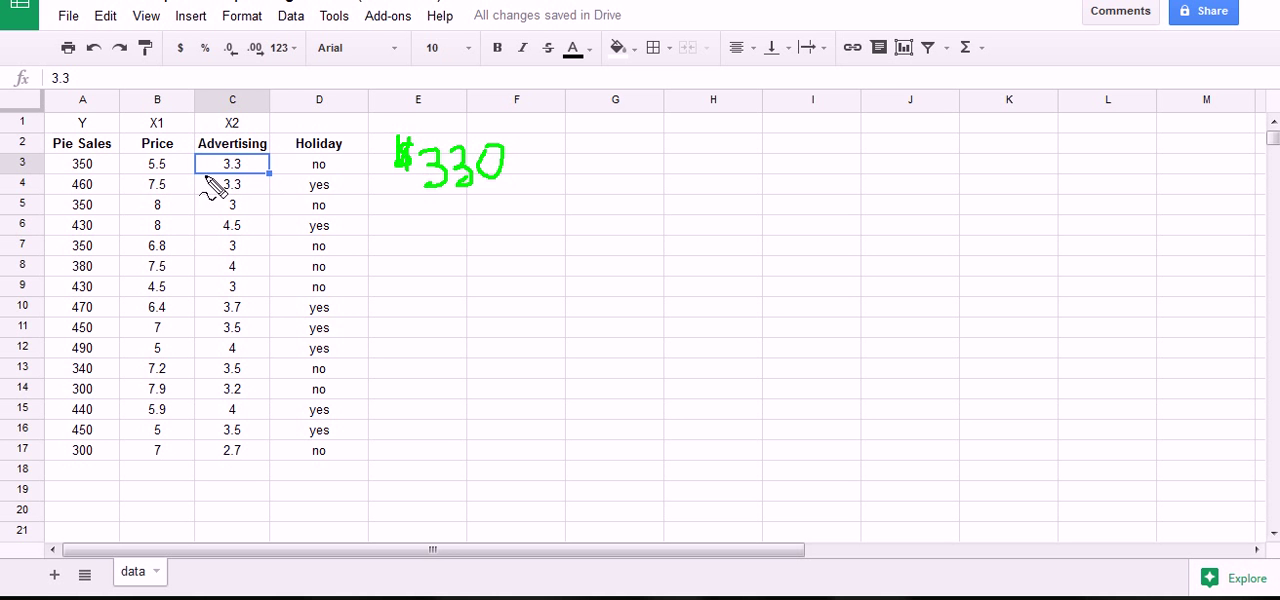
{"action": "mouse_move", "coordinate": [222, 152]}
{"action": "left_mouse_down"}
{"action": "mouse_move", "coordinate": [240, 163]}
{"action": "mouse_move", "coordinate": [234, 177]}
{"action": "mouse_move", "coordinate": [200, 162]}
{"action": "mouse_move", "coordinate": [143, 171]}
{"action": "left_mouse_up"}
{"action": "mouse_move", "coordinate": [420, 212]}
{"action": "left_mouse_down"}
{"action": "mouse_move", "coordinate": [405, 238]}
{"action": "mouse_move", "coordinate": [433, 212]}
{"action": "mouse_move", "coordinate": [436, 236]}
{"action": "mouse_move", "coordinate": [475, 213]}
{"action": "mouse_move", "coordinate": [494, 223]}
{"action": "left_mouse_up"}
{"action": "mouse_move", "coordinate": [409, 206]}
{"action": "left_mouse_down"}
{"action": "mouse_move", "coordinate": [386, 234]}
{"action": "mouse_move", "coordinate": [385, 218]}
{"action": "mouse_move", "coordinate": [397, 232]}
{"action": "left_mouse_up"}
{"action": "mouse_move", "coordinate": [97, 178]}
{"action": "left_mouse_down"}
{"action": "mouse_move", "coordinate": [91, 166]}
{"action": "mouse_move", "coordinate": [65, 175]}
{"action": "left_mouse_up"}
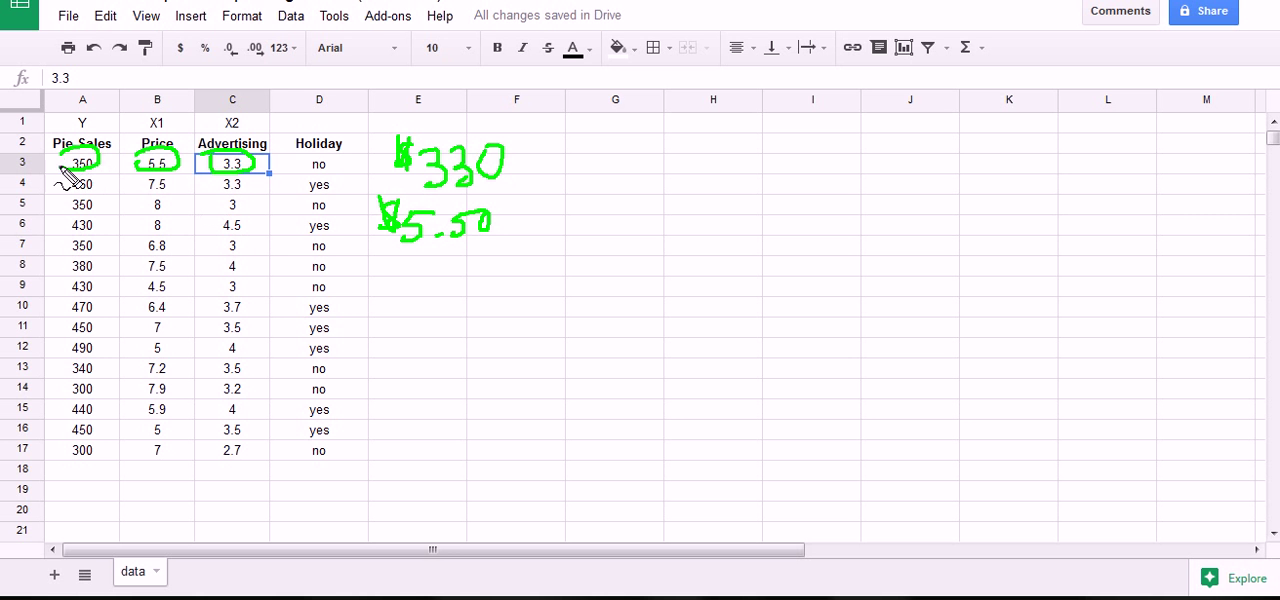
{"action": "mouse_move", "coordinate": [405, 268]}
{"action": "left_mouse_down"}
{"action": "mouse_move", "coordinate": [406, 296]}
{"action": "mouse_move", "coordinate": [449, 298]}
{"action": "mouse_move", "coordinate": [451, 280]}
{"action": "mouse_move", "coordinate": [480, 268]}
{"action": "mouse_move", "coordinate": [489, 289]}
{"action": "mouse_move", "coordinate": [478, 268]}
{"action": "left_mouse_up"}
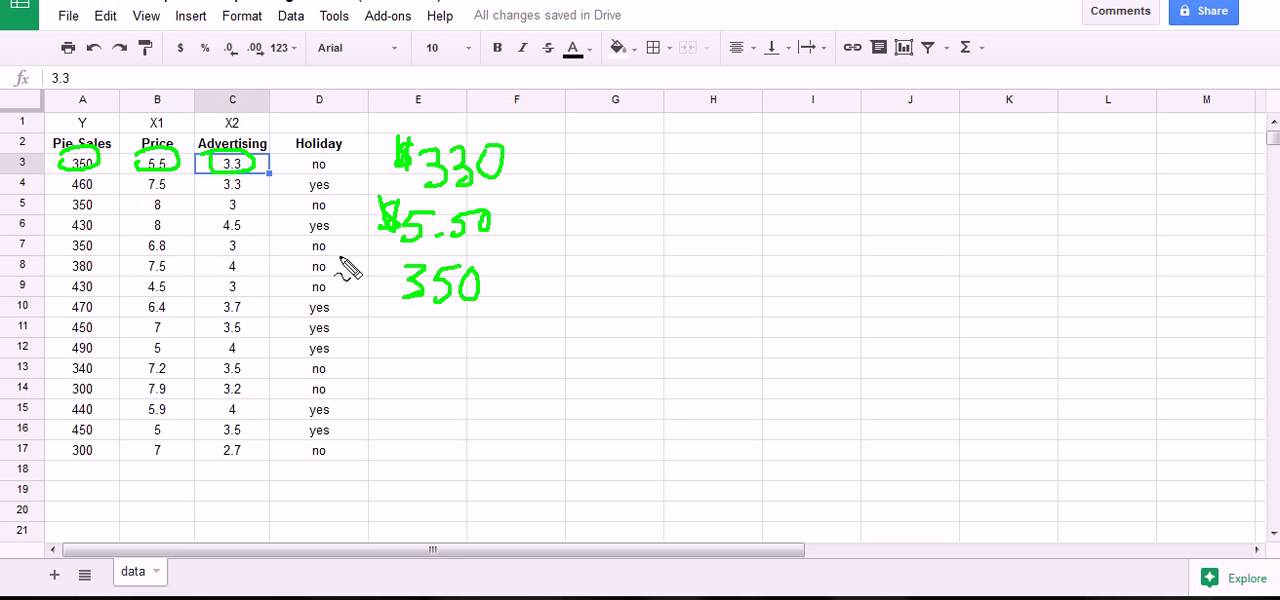
{"action": "mouse_move", "coordinate": [40, 157]}
{"action": "left_mouse_down"}
{"action": "mouse_move", "coordinate": [270, 153]}
{"action": "mouse_move", "coordinate": [306, 180]}
{"action": "mouse_move", "coordinate": [175, 184]}
{"action": "mouse_move", "coordinate": [35, 160]}
{"action": "left_mouse_up"}
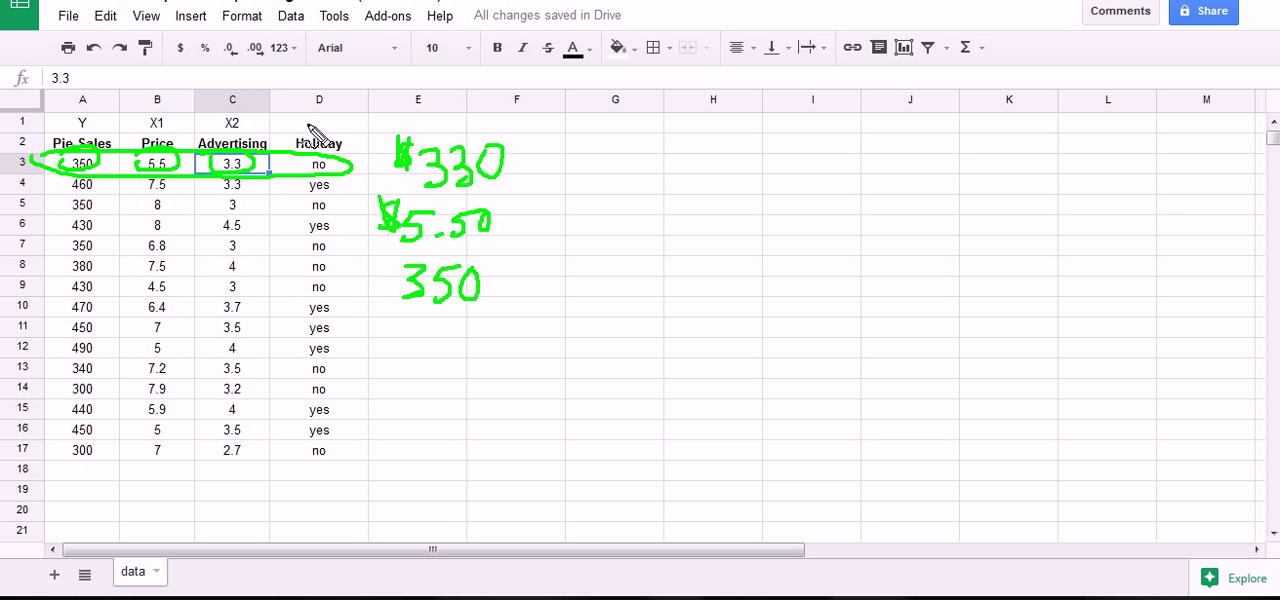
{"action": "key", "text": "Escape"}
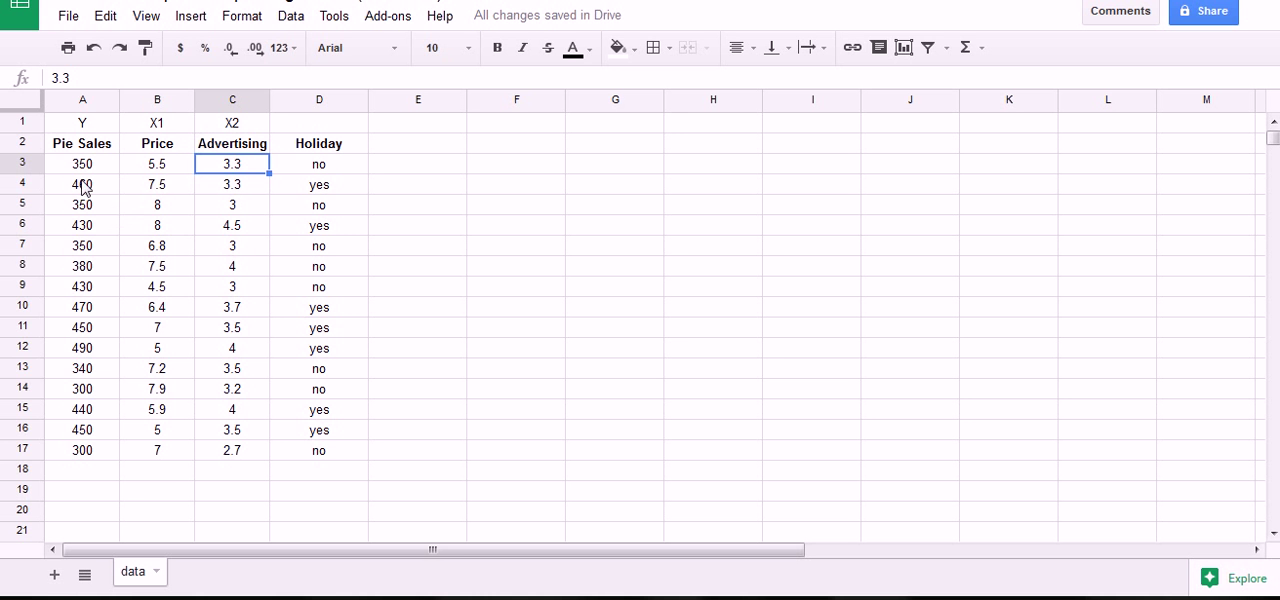
Review the Pie Sales values in A3:A17 and the variable labels in row 1.
{"action": "left_click_drag", "start_coordinate": [90, 164], "coordinate": [112, 450]}
{"action": "left_click", "coordinate": [223, 449], "text": "shift"}
{"action": "left_click", "coordinate": [197, 421]}
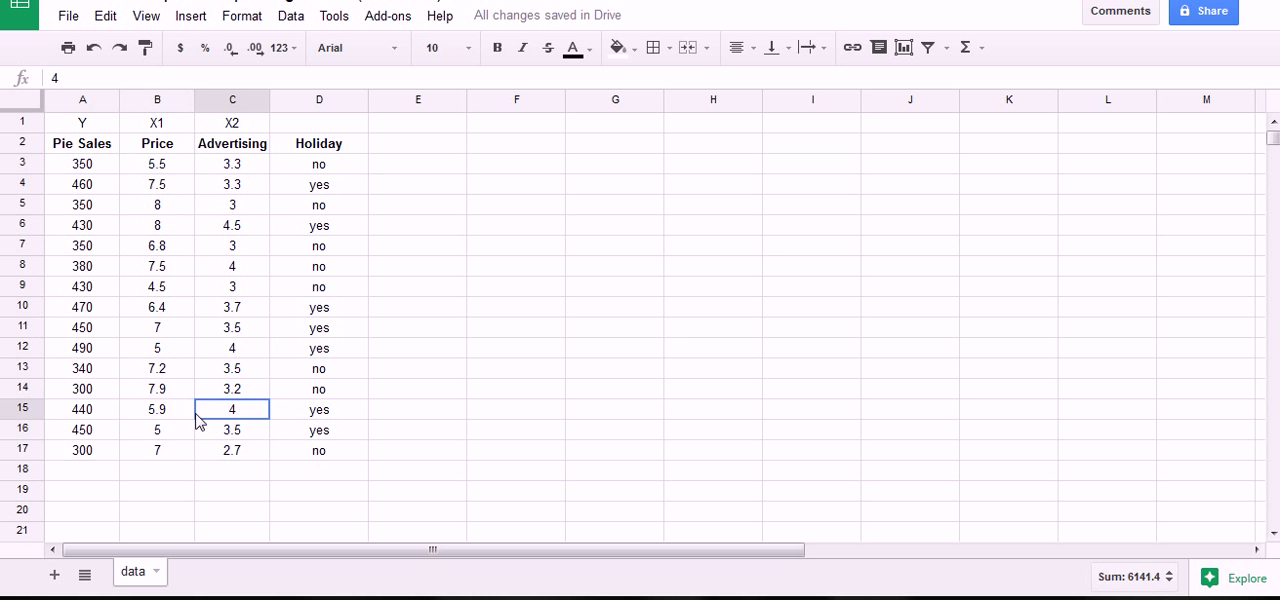
{"action": "left_click", "coordinate": [107, 270]}
{"action": "left_click", "coordinate": [102, 167]}
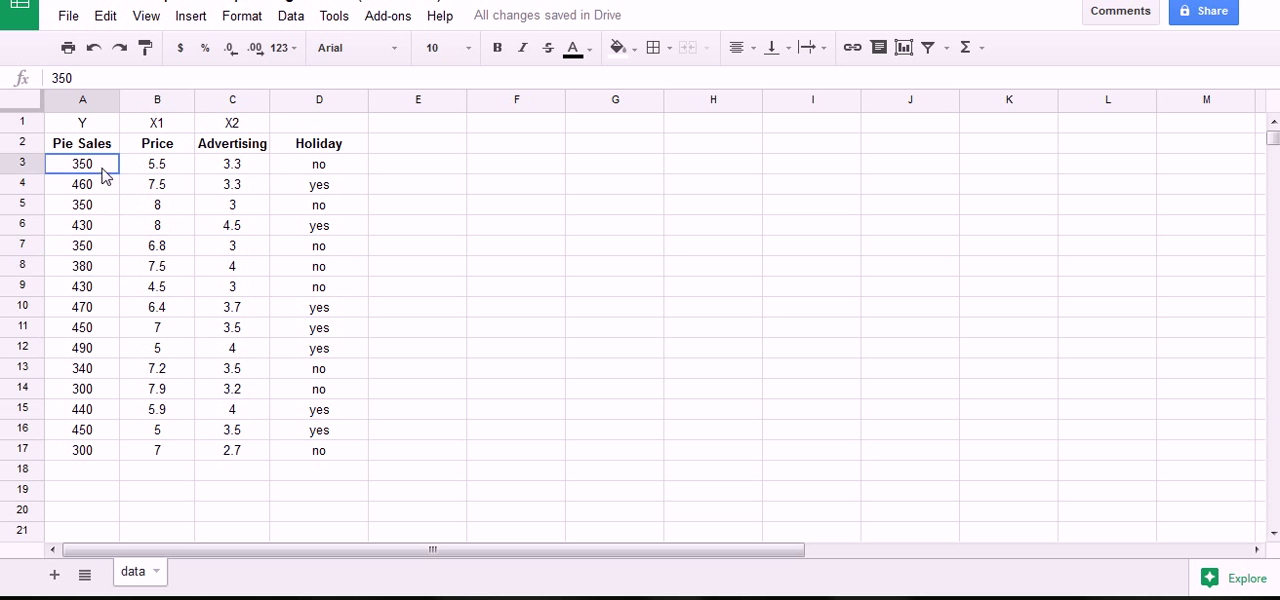
{"action": "left_click_drag", "start_coordinate": [105, 175], "coordinate": [117, 458]}
{"action": "left_click", "coordinate": [105, 174]}
{"action": "left_click_drag", "start_coordinate": [103, 172], "coordinate": [117, 452]}
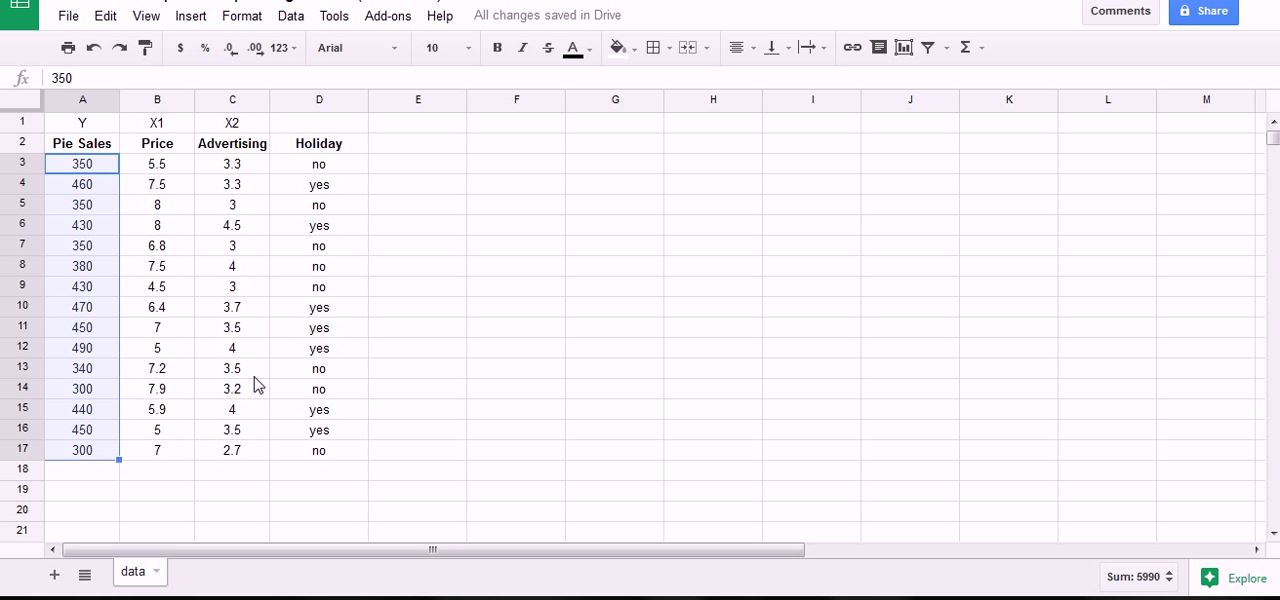
{"action": "left_click", "coordinate": [365, 352]}
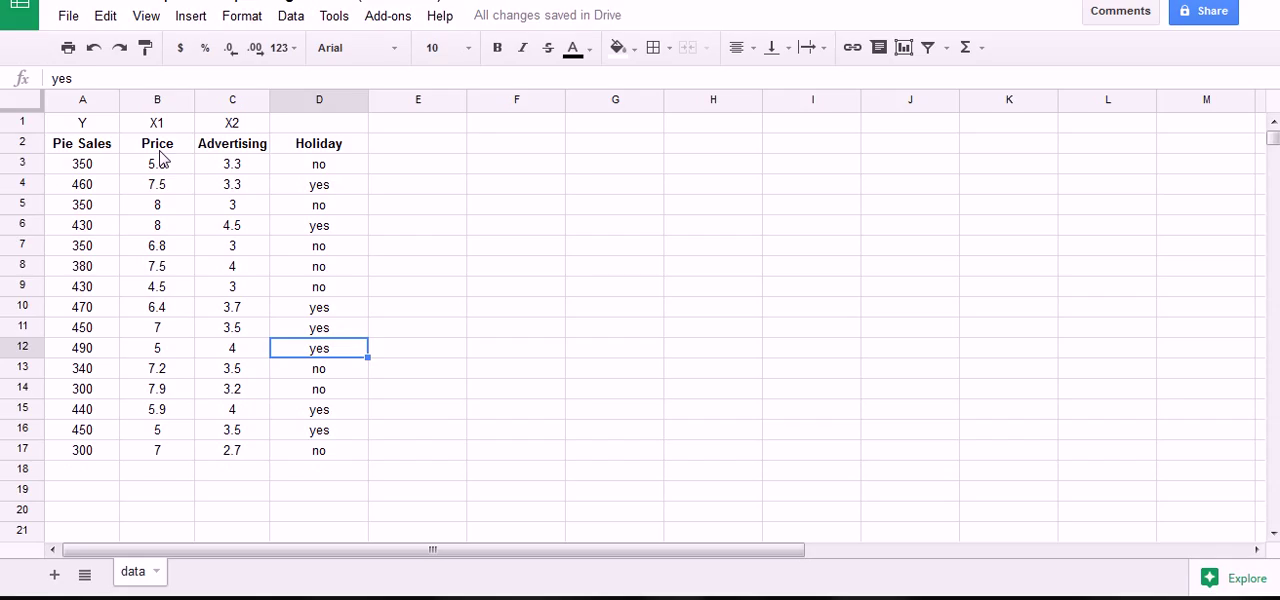
{"action": "left_click_drag", "start_coordinate": [92, 123], "coordinate": [232, 126]}
{"action": "left_click", "coordinate": [104, 126]}
{"action": "left_click", "coordinate": [248, 180]}
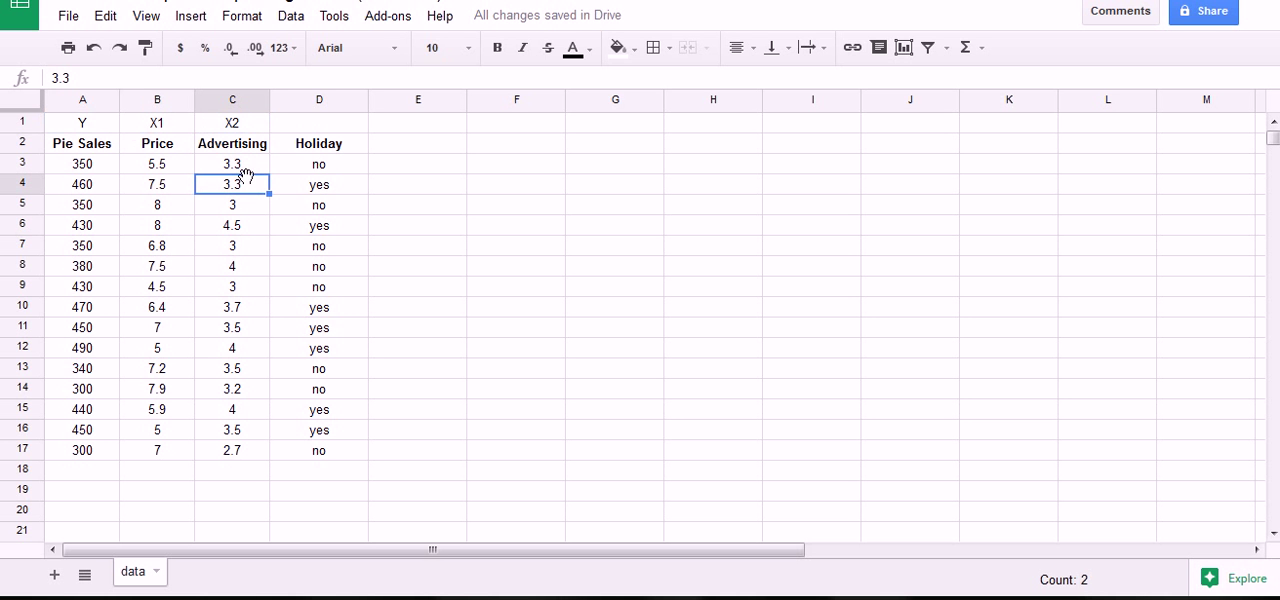
Start the XLMiner Analysis ToolPak add-on and open its Linear Regression tool.
{"action": "left_click", "coordinate": [396, 21]}
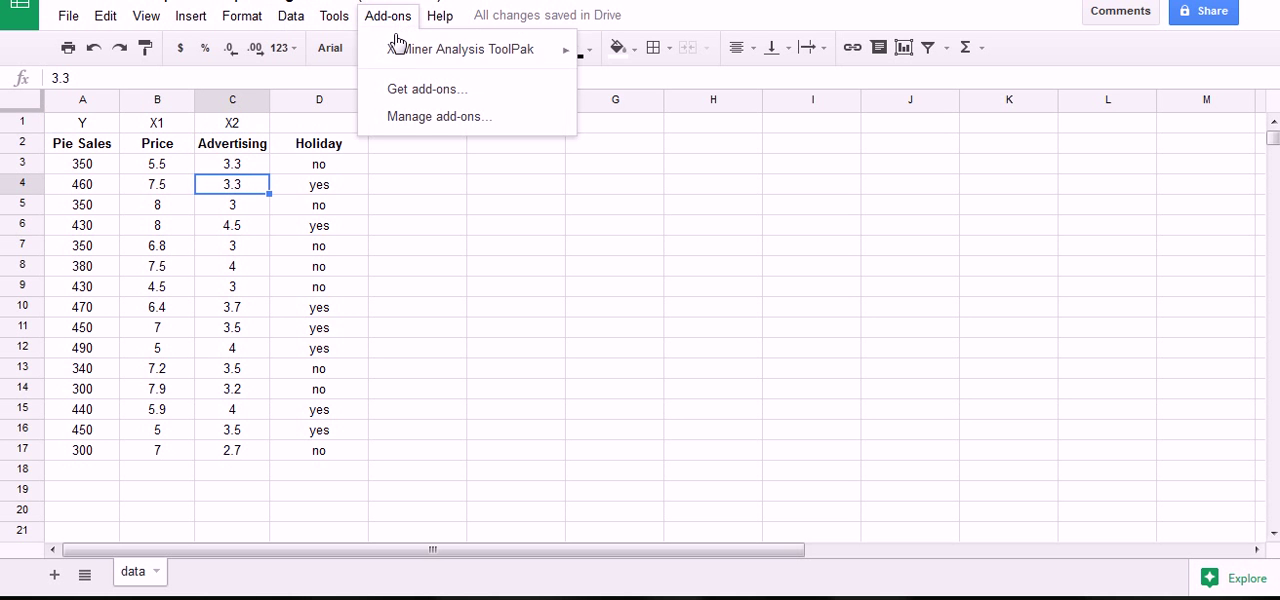
{"action": "mouse_move", "coordinate": [414, 60]}
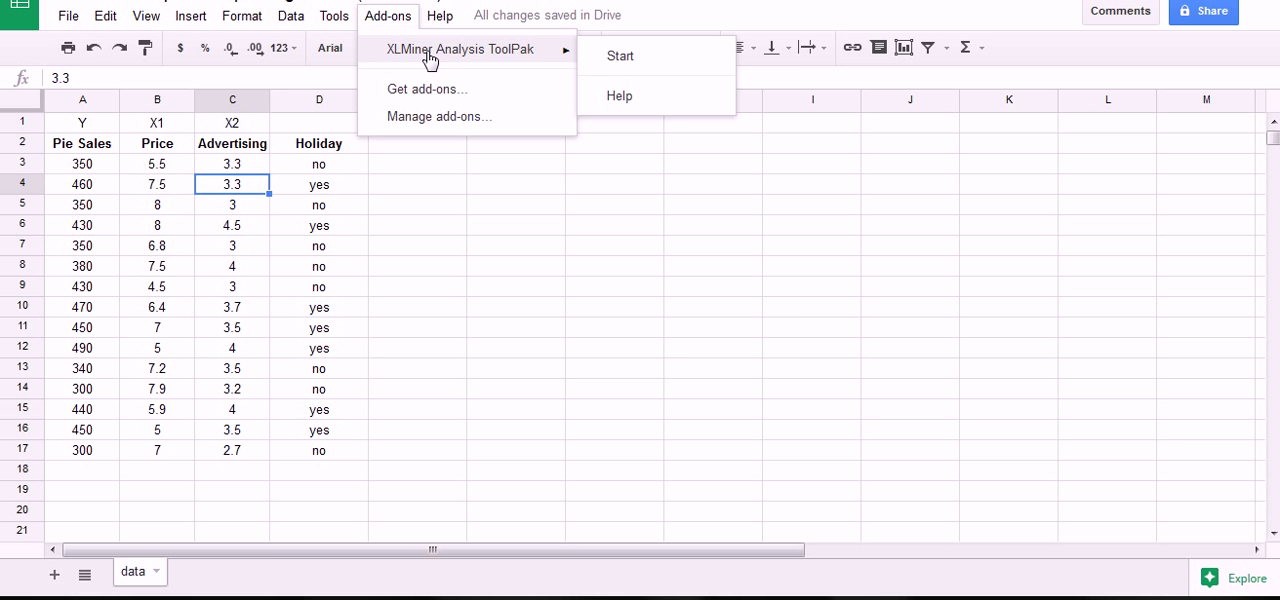
{"action": "left_click", "coordinate": [618, 68]}
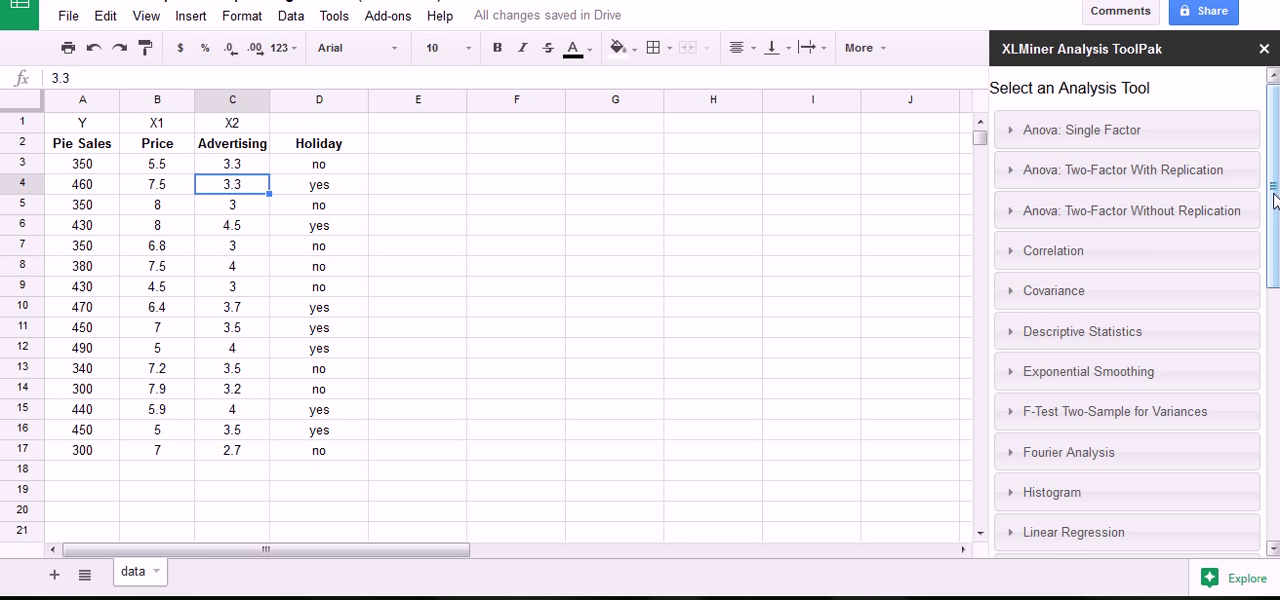
{"action": "scroll", "coordinate": [1275, 200], "scroll_direction": "down", "scroll_amount": 3}
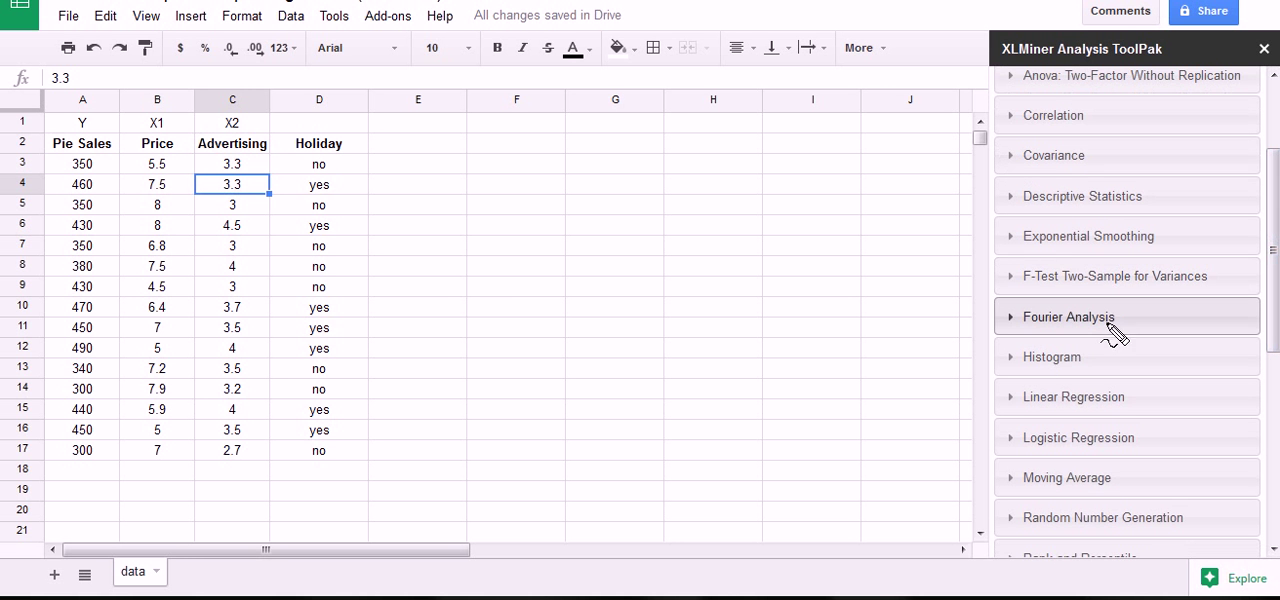
{"action": "mouse_move", "coordinate": [988, 378]}
{"action": "left_mouse_down"}
{"action": "mouse_move", "coordinate": [1030, 362]}
{"action": "mouse_move", "coordinate": [1150, 420]}
{"action": "mouse_move", "coordinate": [997, 423]}
{"action": "mouse_move", "coordinate": [985, 376]}
{"action": "left_mouse_up"}
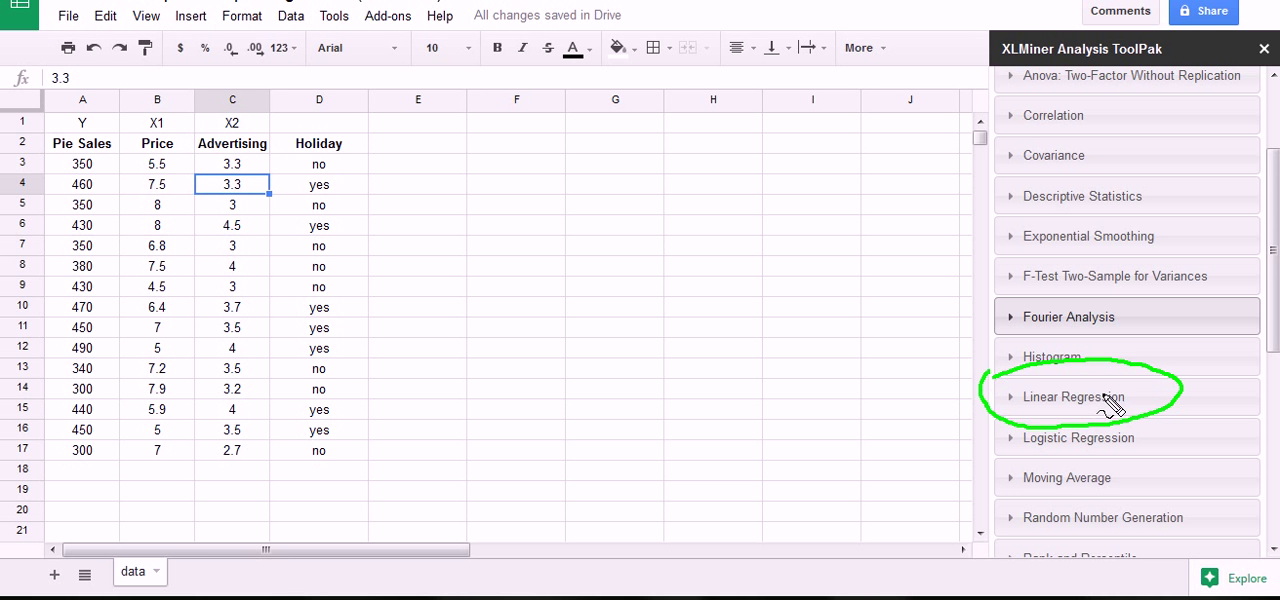
{"action": "key", "text": "Escape"}
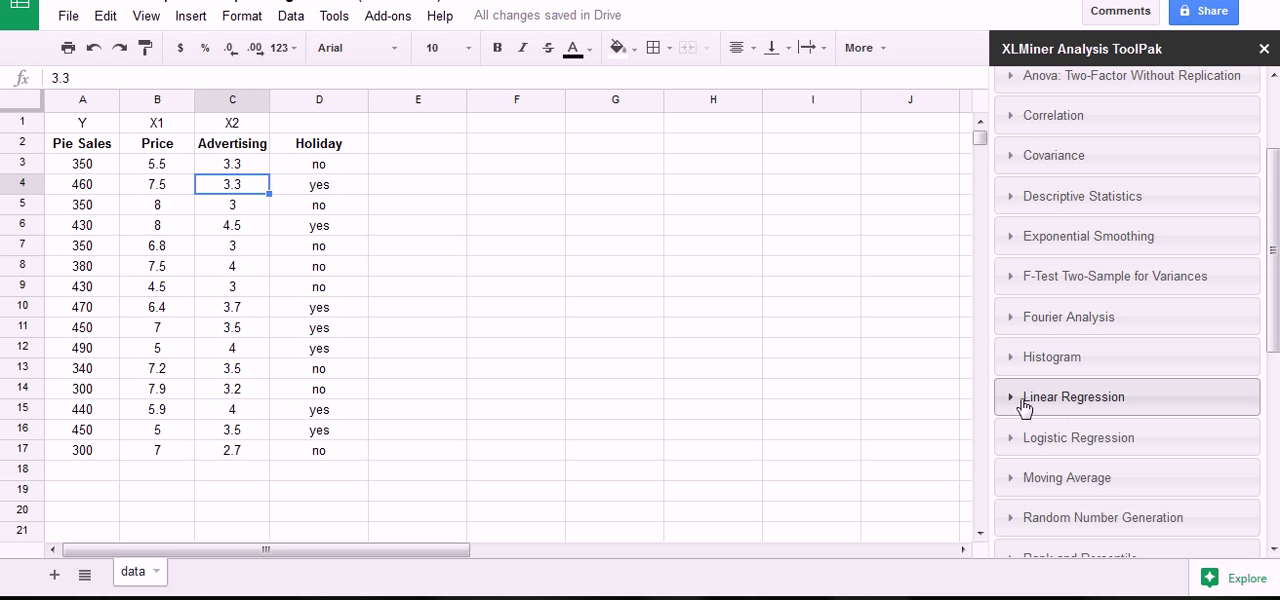
{"action": "left_click", "coordinate": [1025, 405]}
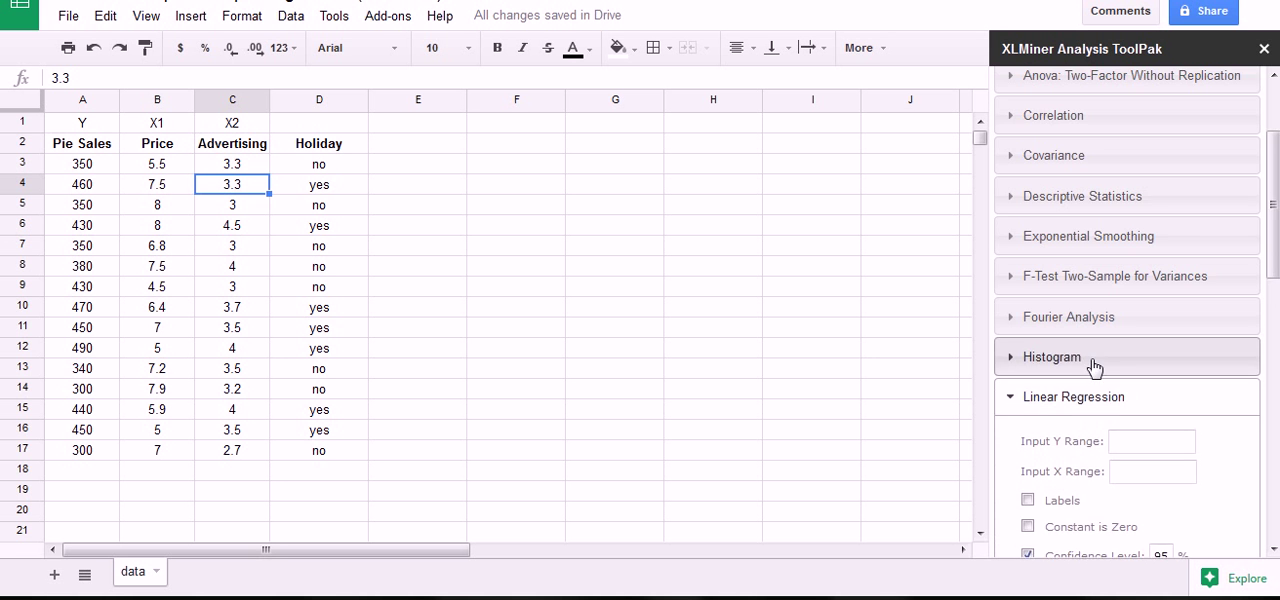
Set the regression's Input Y Range to the Pie Sales data, A2:A17, and leave the Input X Range empty.
{"action": "scroll", "coordinate": [1014, 369], "scroll_direction": "down", "scroll_amount": 2}
{"action": "scroll", "coordinate": [1093, 368], "scroll_direction": "down", "scroll_amount": 1}
{"action": "left_click", "coordinate": [1120, 219]}
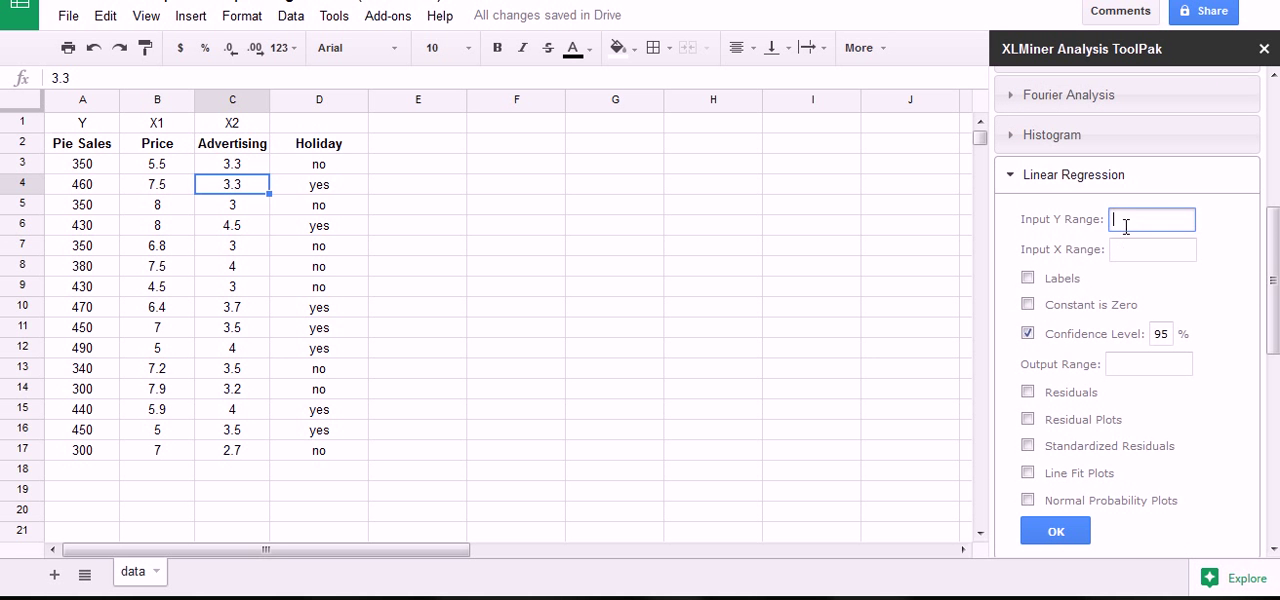
{"action": "left_click_drag", "start_coordinate": [101, 148], "coordinate": [93, 450]}
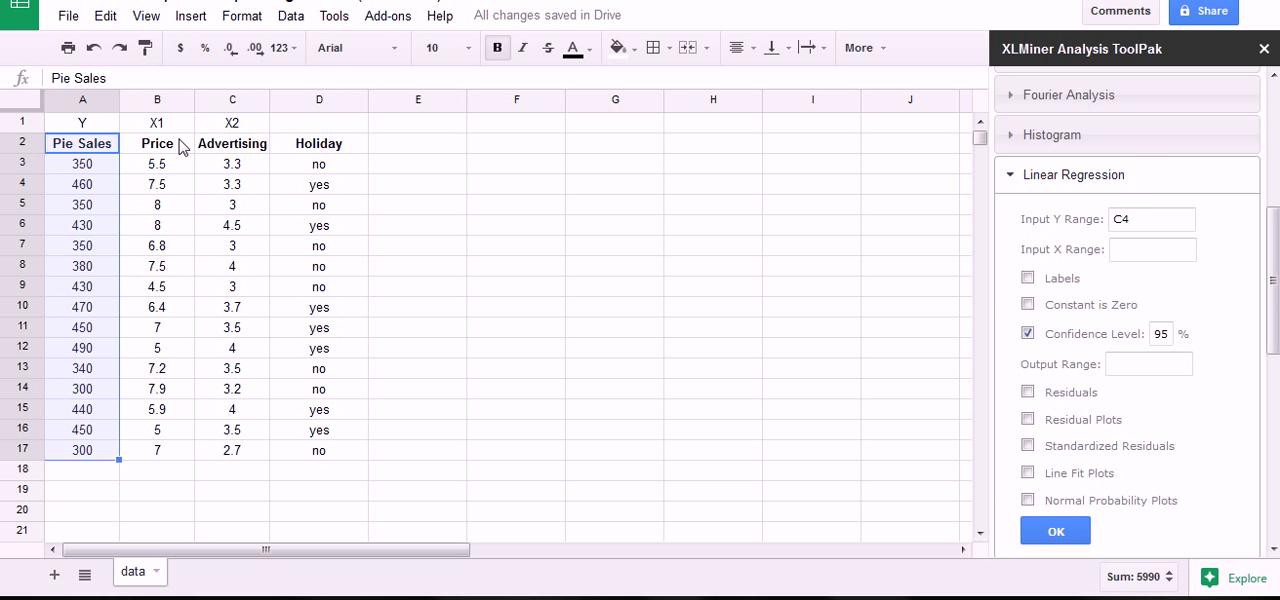
{"action": "left_click", "coordinate": [1140, 249]}
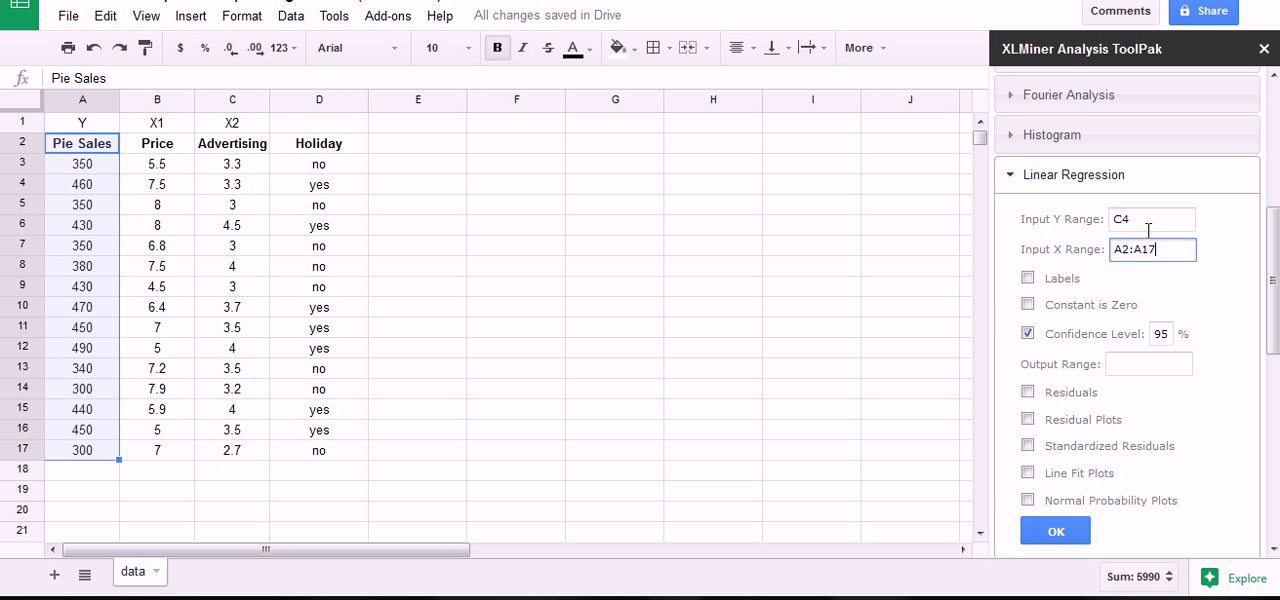
{"action": "left_click", "coordinate": [1147, 223]}
{"action": "left_click_drag", "start_coordinate": [1170, 251], "coordinate": [1060, 254]}
{"action": "key", "text": "ctrl+c"}
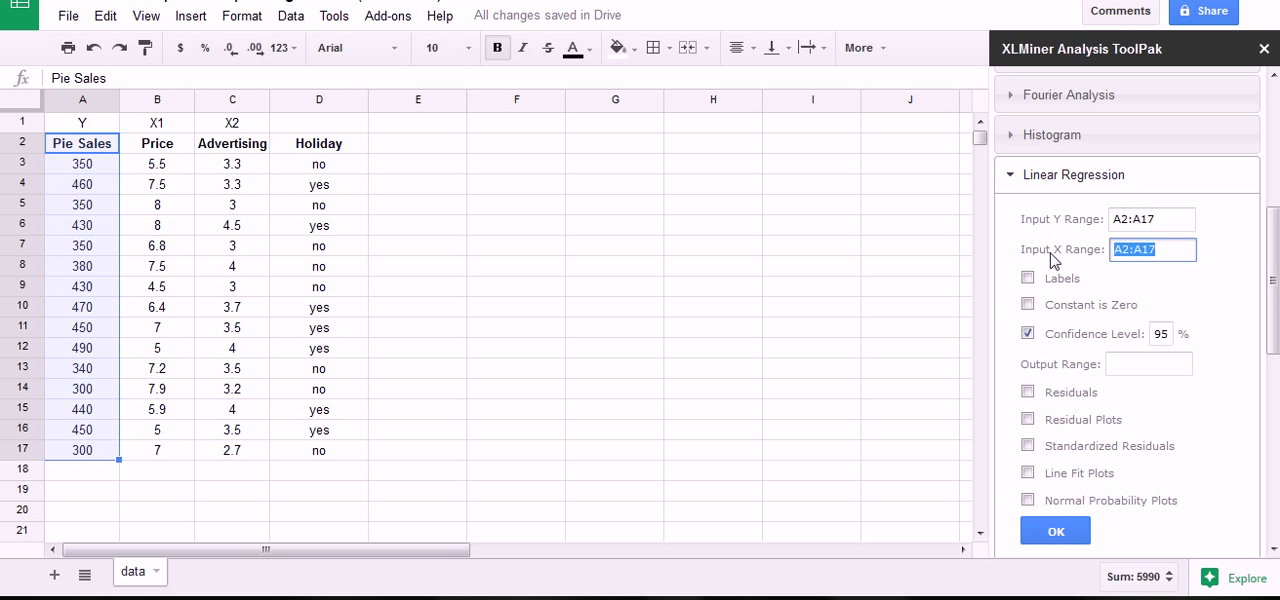
{"action": "key", "text": "BackSpace"}
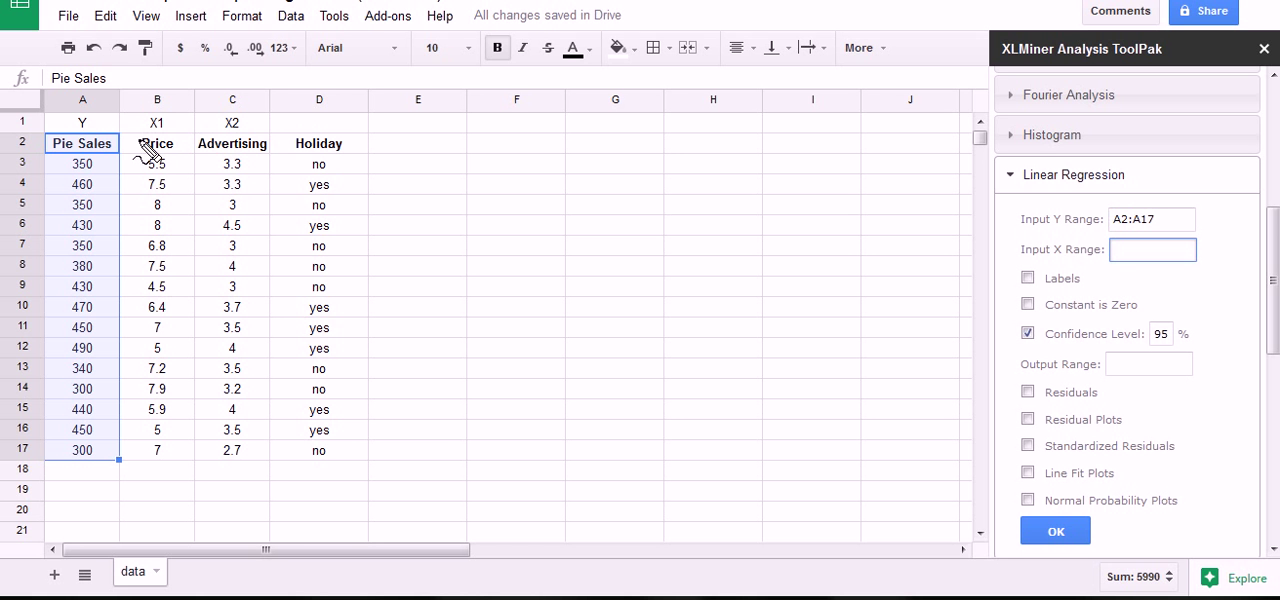
Set the Input X Range to the Price and Advertising data, B2:C17, with Labels enabled and Confidence Level disabled.
{"action": "mouse_move", "coordinate": [130, 118]}
{"action": "left_mouse_down"}
{"action": "mouse_move", "coordinate": [225, 108]}
{"action": "mouse_move", "coordinate": [284, 139]}
{"action": "mouse_move", "coordinate": [245, 165]}
{"action": "mouse_move", "coordinate": [132, 165]}
{"action": "mouse_move", "coordinate": [137, 130]}
{"action": "mouse_move", "coordinate": [147, 152]}
{"action": "left_mouse_up"}
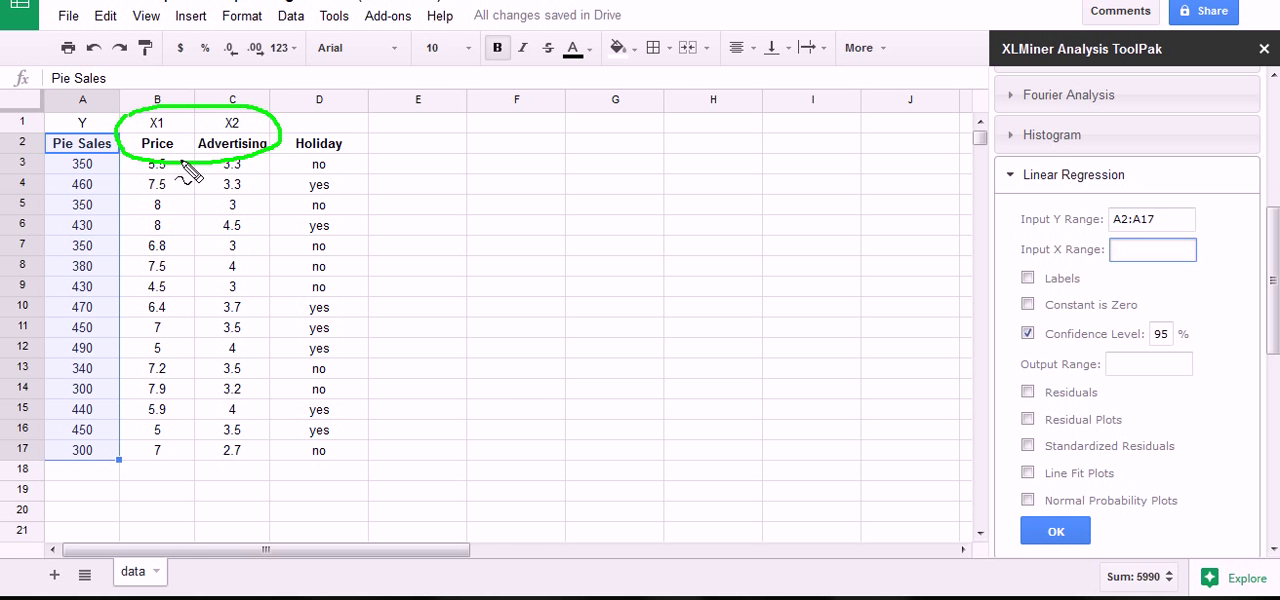
{"action": "mouse_move", "coordinate": [152, 110]}
{"action": "left_mouse_down"}
{"action": "mouse_move", "coordinate": [127, 132]}
{"action": "mouse_move", "coordinate": [148, 152]}
{"action": "left_mouse_up"}
{"action": "mouse_move", "coordinate": [429, 120]}
{"action": "left_mouse_down"}
{"action": "mouse_move", "coordinate": [420, 129]}
{"action": "mouse_move", "coordinate": [265, 88]}
{"action": "mouse_move", "coordinate": [172, 104]}
{"action": "mouse_move", "coordinate": [205, 97]}
{"action": "left_mouse_up"}
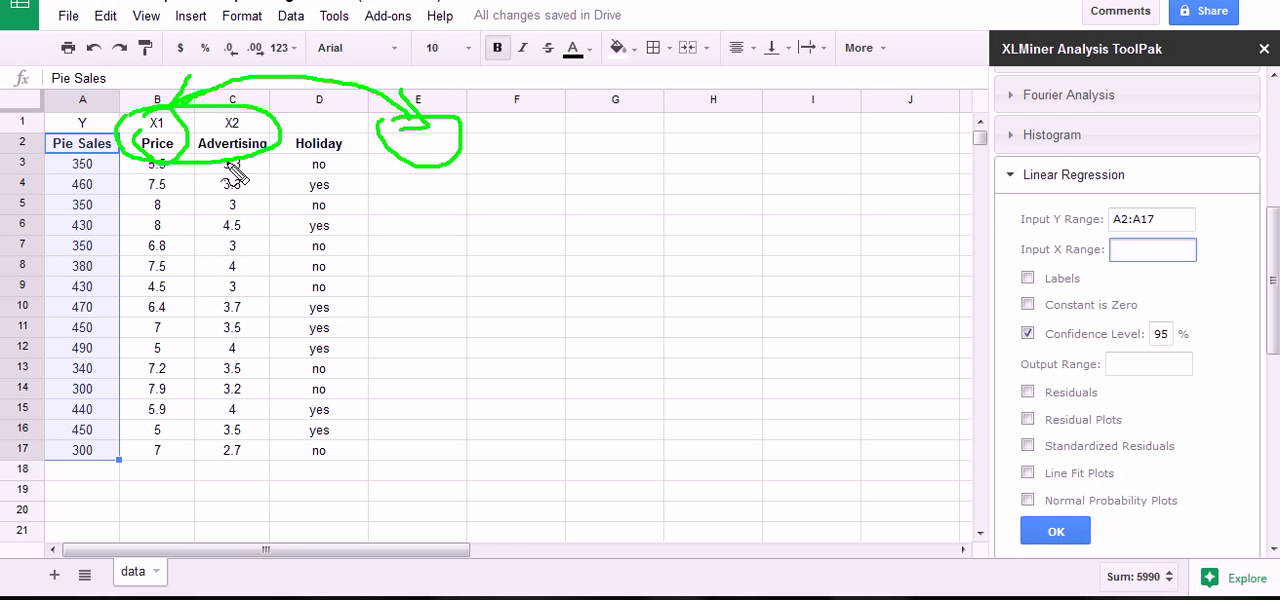
{"action": "key", "text": "Escape"}
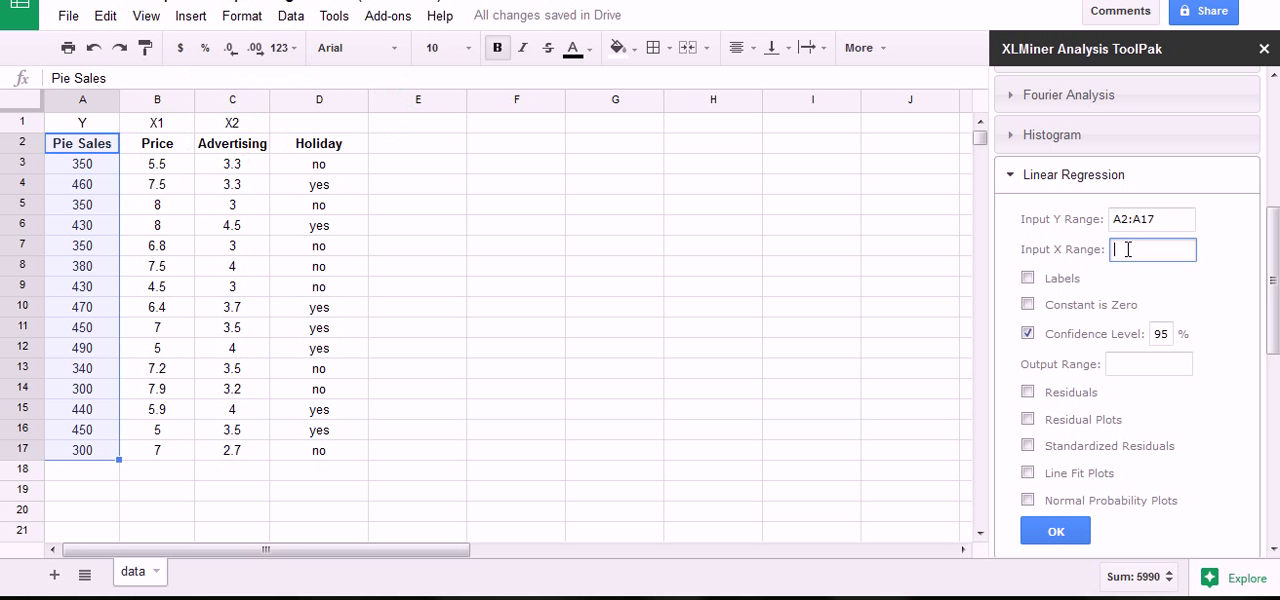
{"action": "key", "text": "ctrl+v"}
{"action": "left_click_drag", "start_coordinate": [166, 148], "coordinate": [250, 456]}
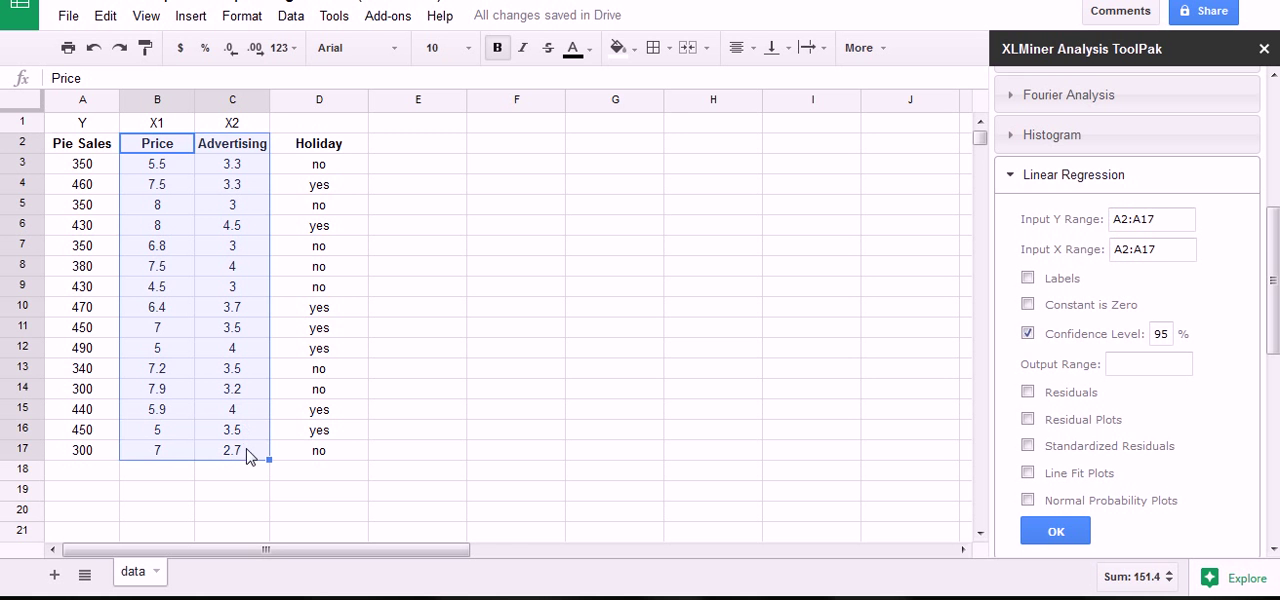
{"action": "left_click", "coordinate": [1165, 250]}
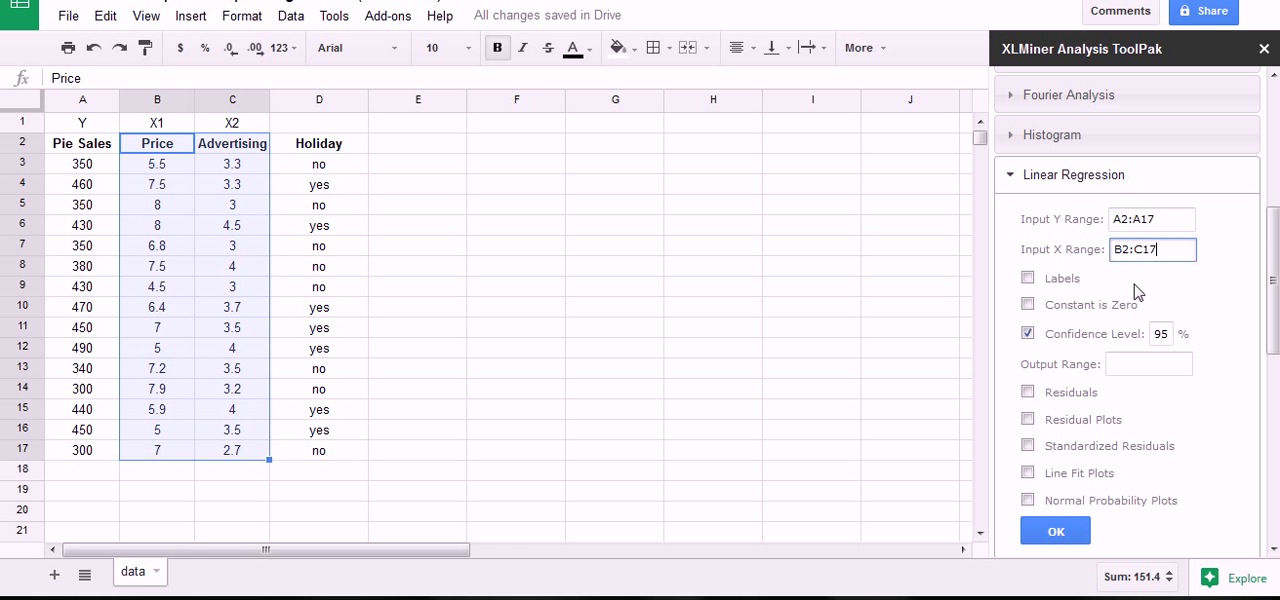
{"action": "left_click", "coordinate": [1029, 277]}
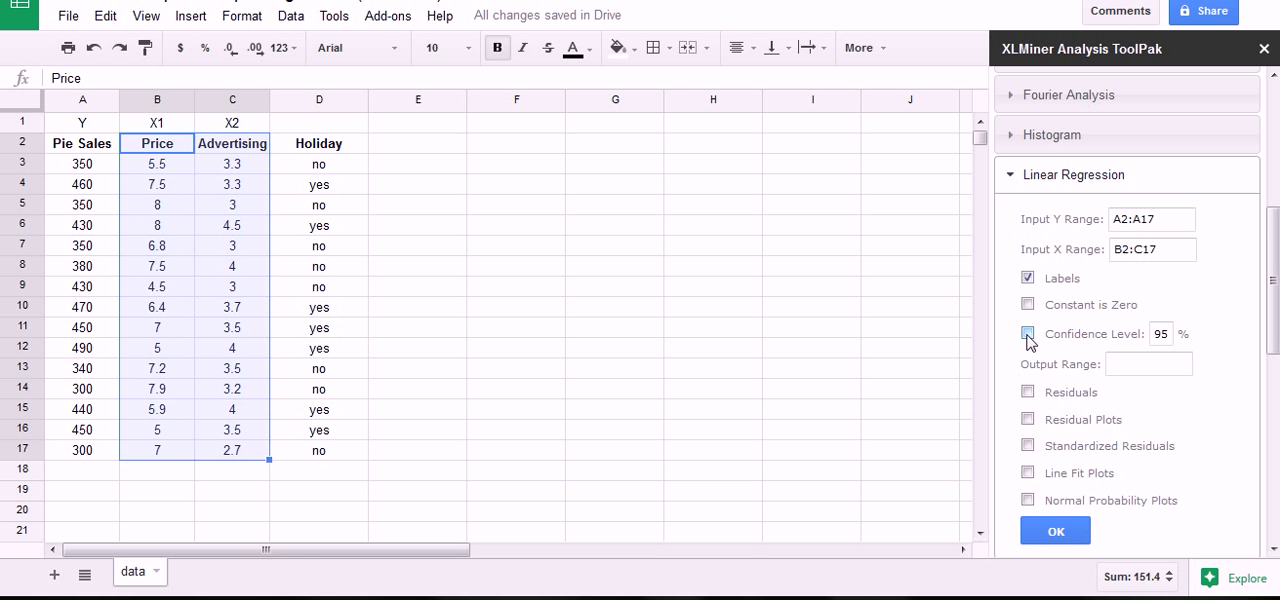
Try to run the linear regression with B2:C17 as the Output Range.
{"action": "left_click", "coordinate": [1121, 358]}
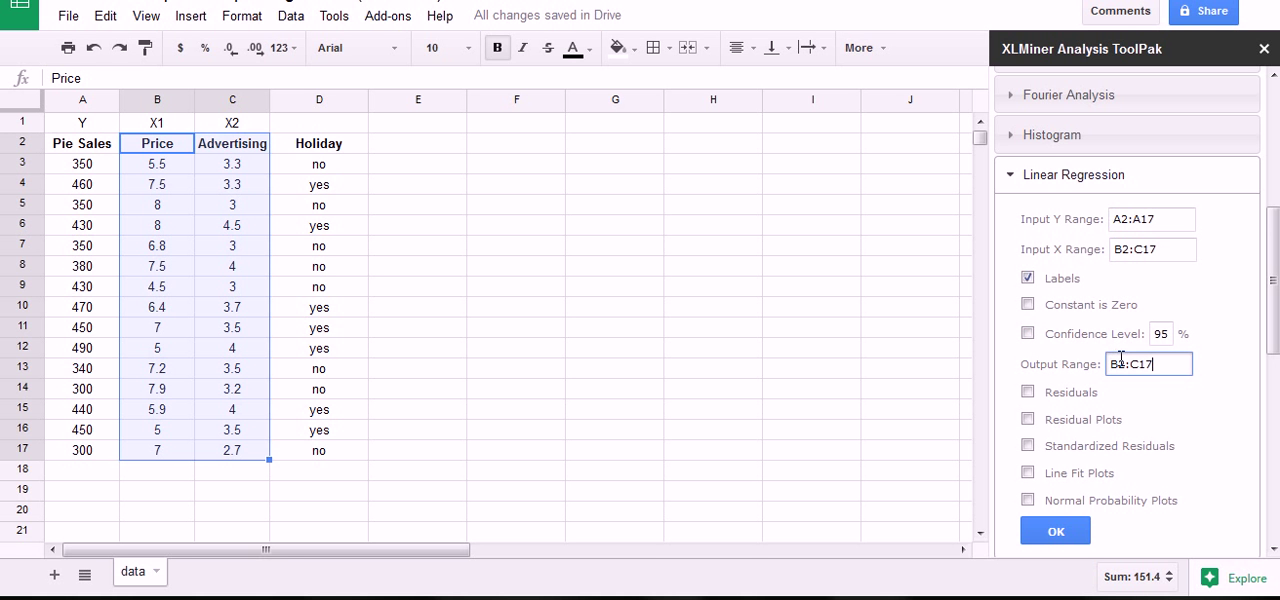
{"action": "left_click", "coordinate": [489, 125]}
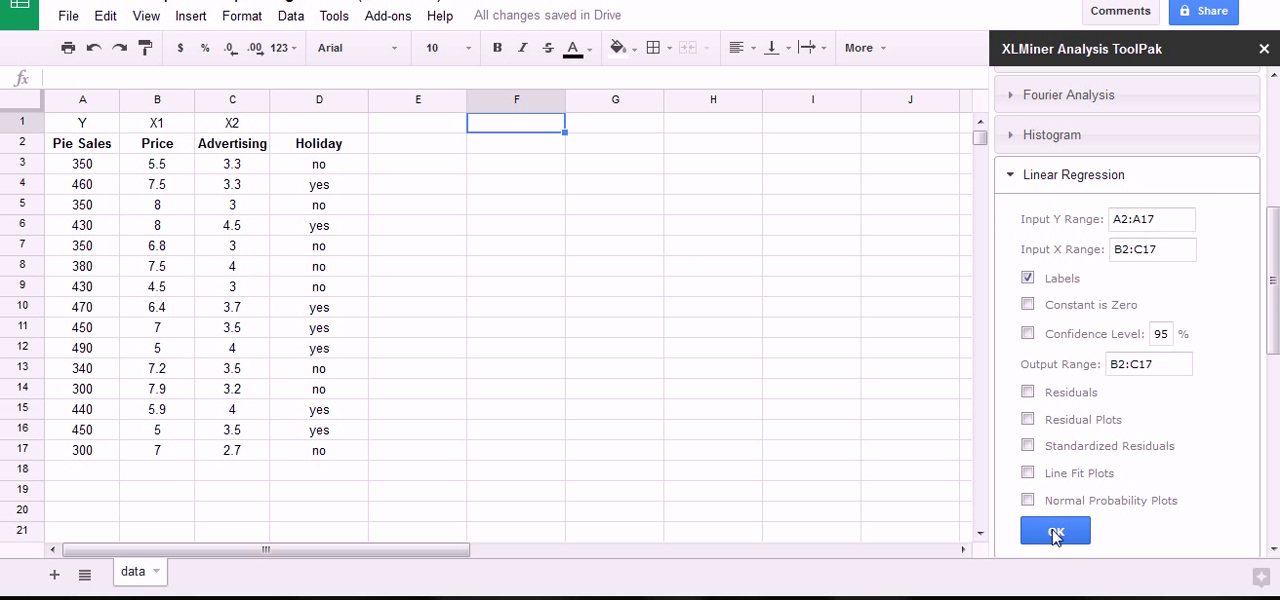
{"action": "type", "text": "d"}
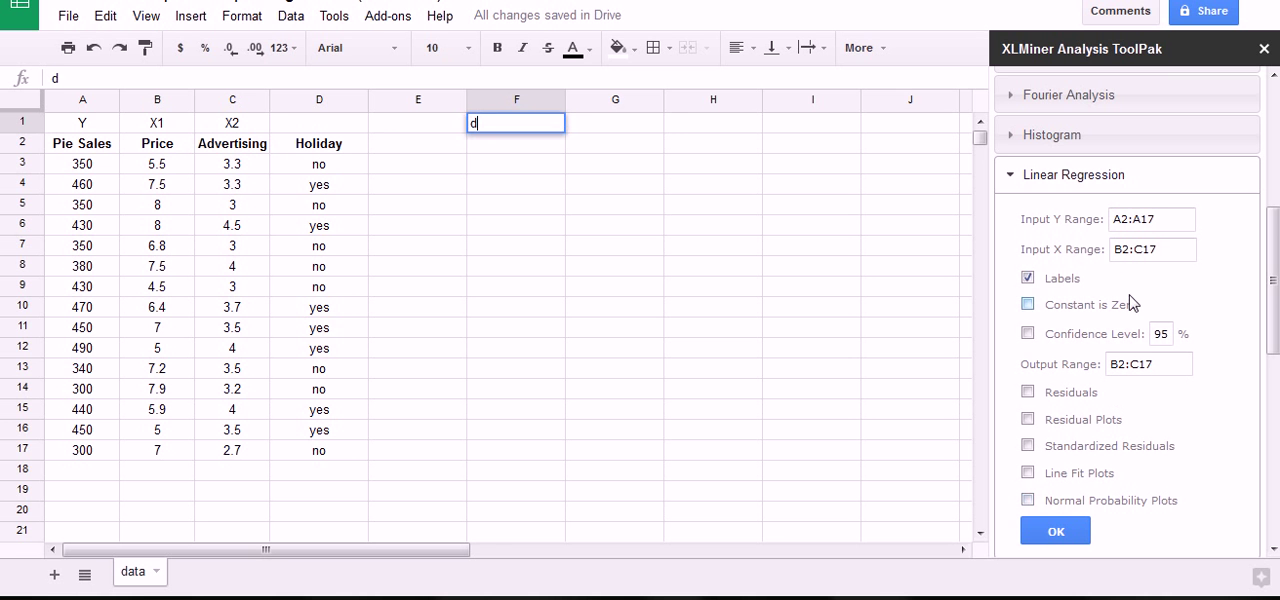
{"action": "key", "text": "ctrl+shift+d"}
{"action": "left_click_drag", "start_coordinate": [1106, 214], "coordinate": [1101, 226]}
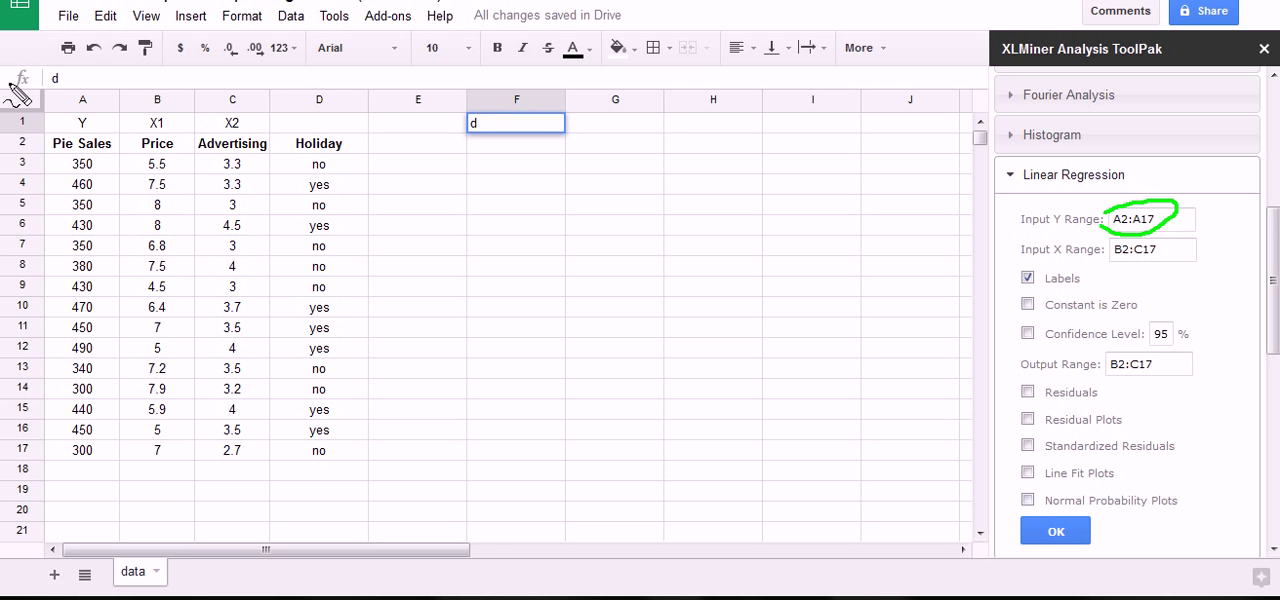
{"action": "mouse_move", "coordinate": [55, 124]}
{"action": "left_mouse_down"}
{"action": "mouse_move", "coordinate": [90, 148]}
{"action": "mouse_move", "coordinate": [106, 400]}
{"action": "mouse_move", "coordinate": [90, 165]}
{"action": "mouse_move", "coordinate": [218, 128]}
{"action": "mouse_move", "coordinate": [192, 490]}
{"action": "mouse_move", "coordinate": [162, 152]}
{"action": "left_mouse_up"}
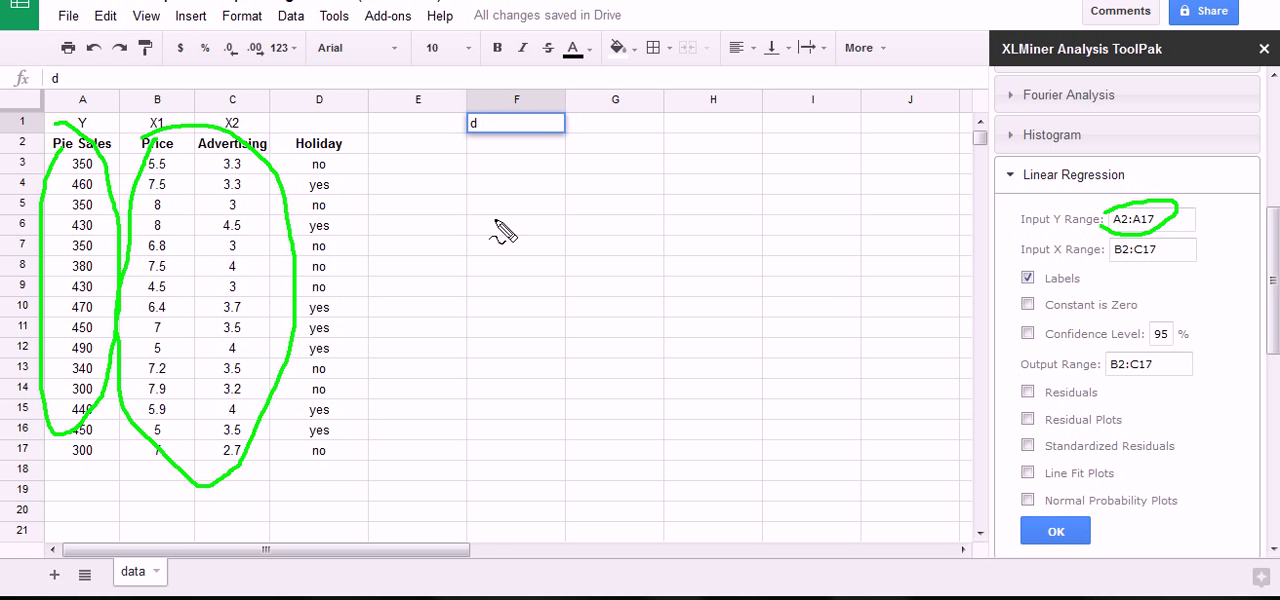
{"action": "mouse_move", "coordinate": [47, 136]}
{"action": "left_mouse_down"}
{"action": "mouse_move", "coordinate": [75, 124]}
{"action": "mouse_move", "coordinate": [63, 147]}
{"action": "mouse_move", "coordinate": [180, 124]}
{"action": "left_mouse_up"}
{"action": "key", "text": "Escape"}
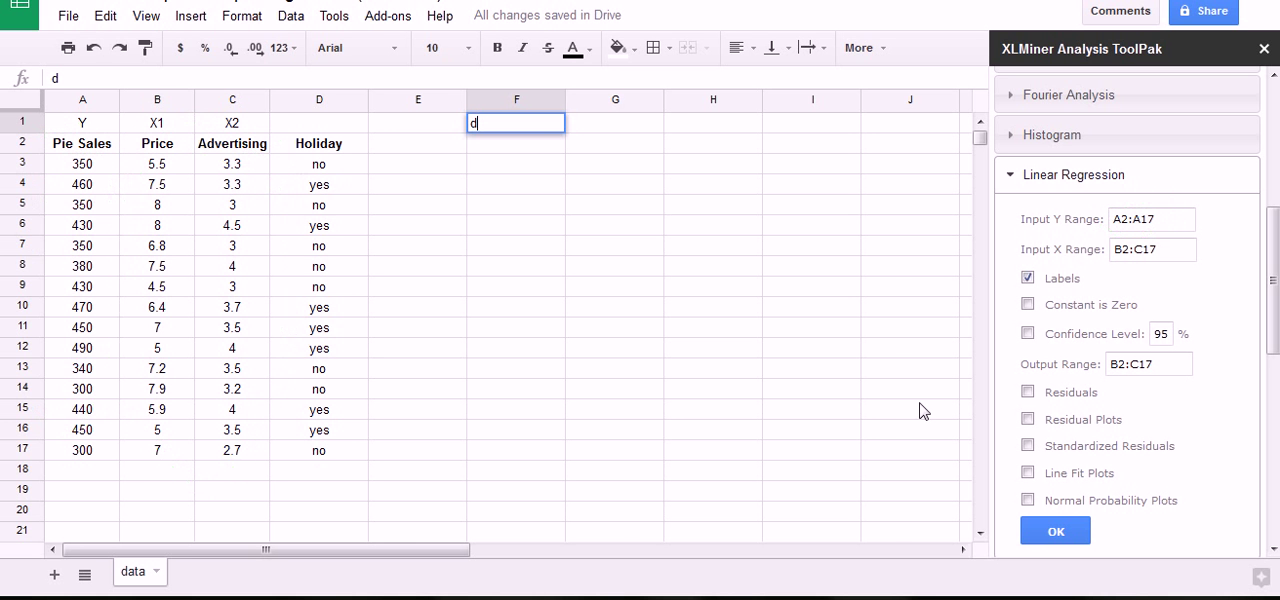
{"action": "left_click", "coordinate": [1040, 530]}
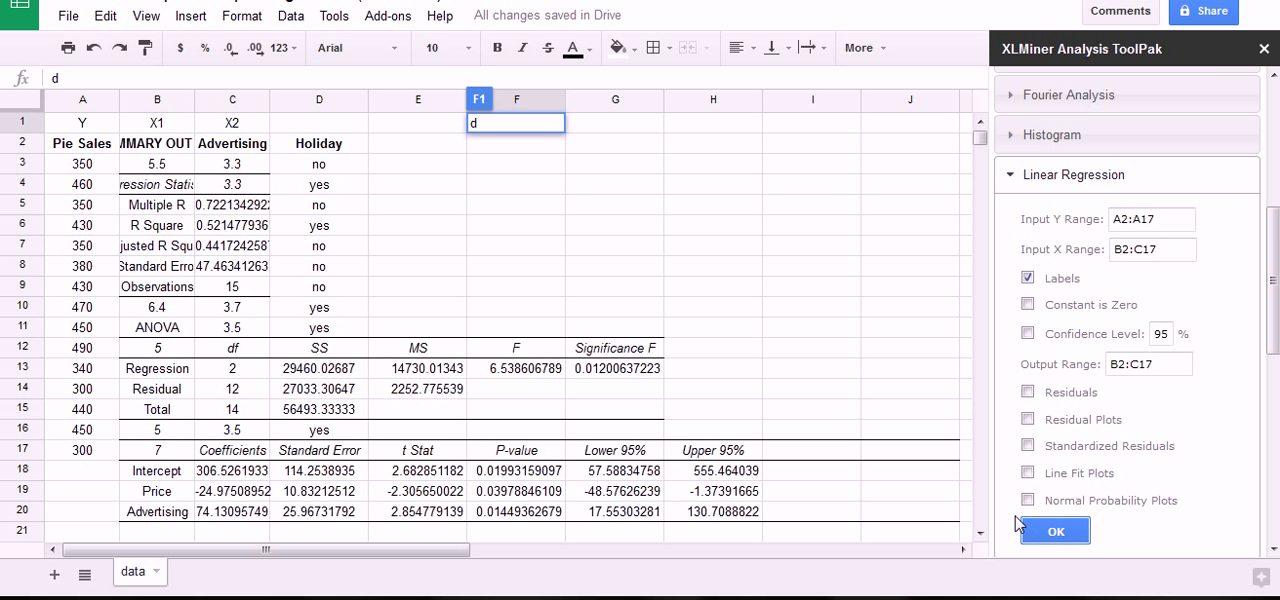
Clear the stray letter from cell F1 and undo the regression output written over the data.
{"action": "key", "text": "BackSpace"}
{"action": "left_click", "coordinate": [716, 289]}
{"action": "key", "text": "ctrl+z"}
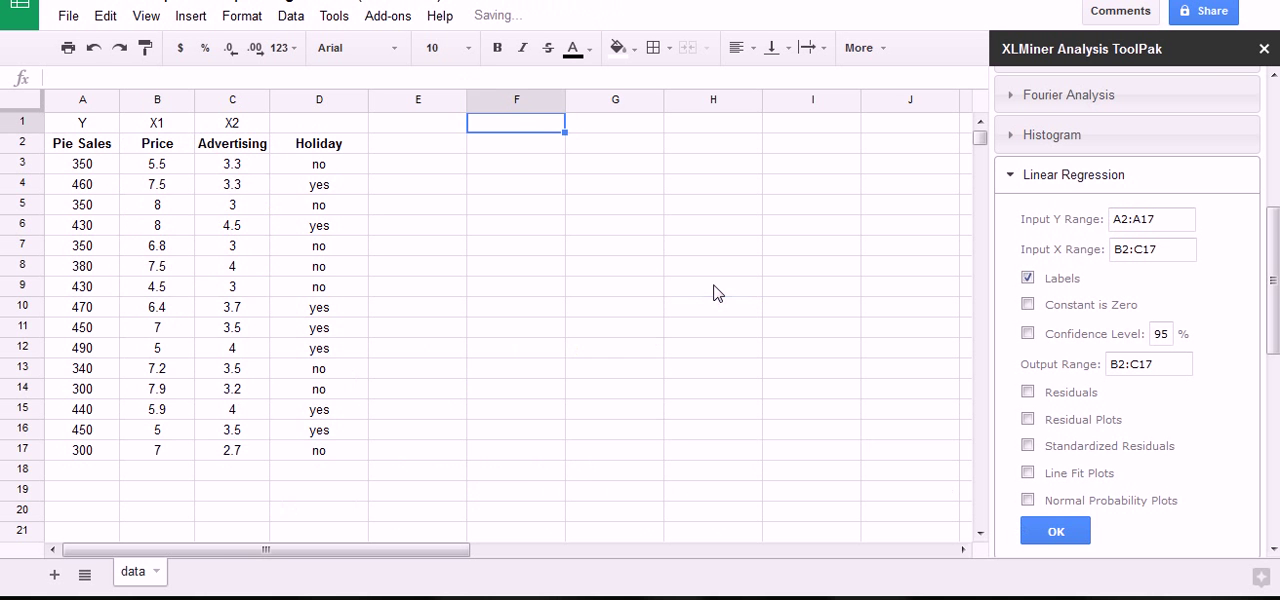
Run the linear regression with the Output Range set to F1, and close the XLMiner sidebar.
{"action": "left_click_drag", "start_coordinate": [1177, 364], "coordinate": [1076, 364]}
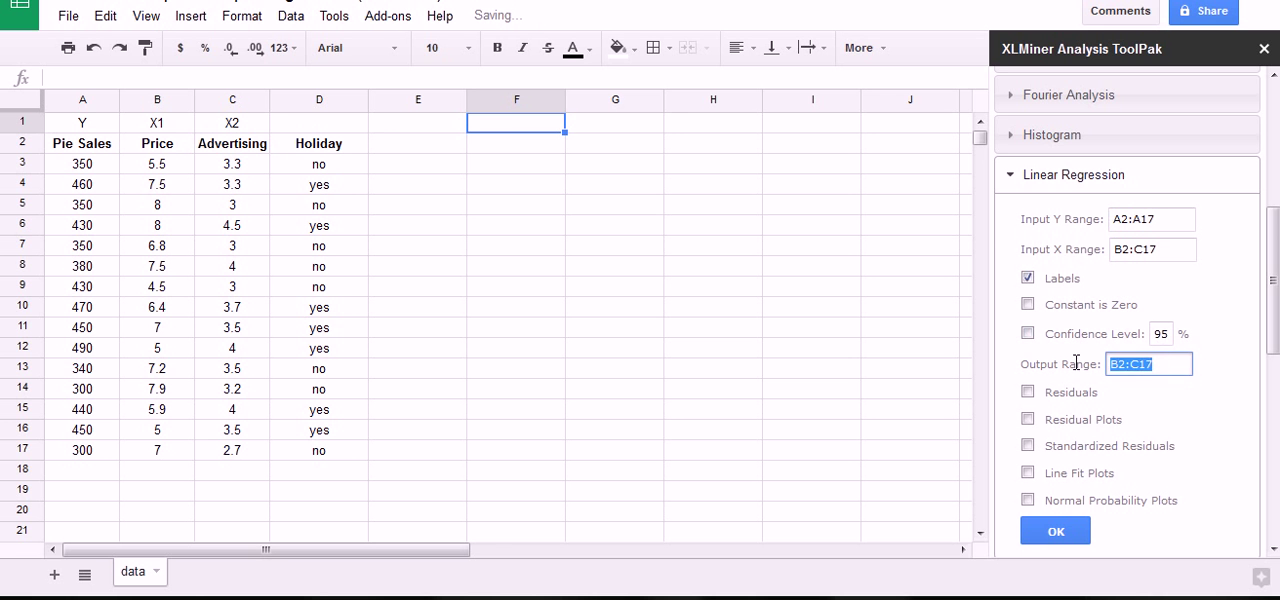
{"action": "type", "text": "F1"}
{"action": "left_click", "coordinate": [515, 126]}
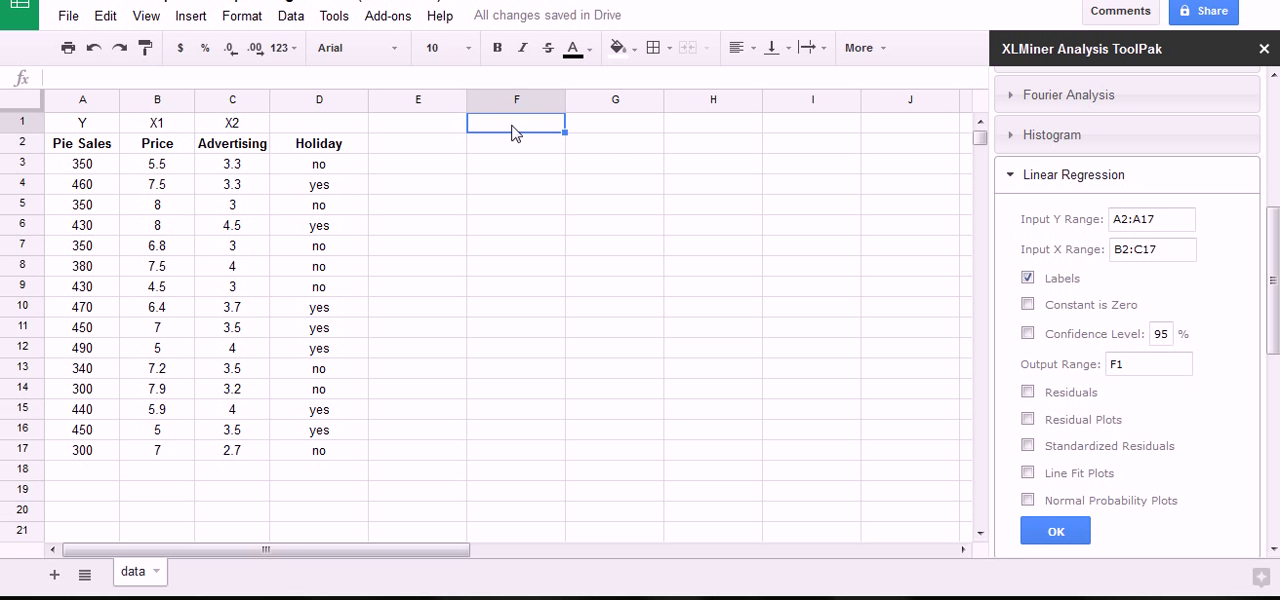
{"action": "left_click", "coordinate": [1074, 535]}
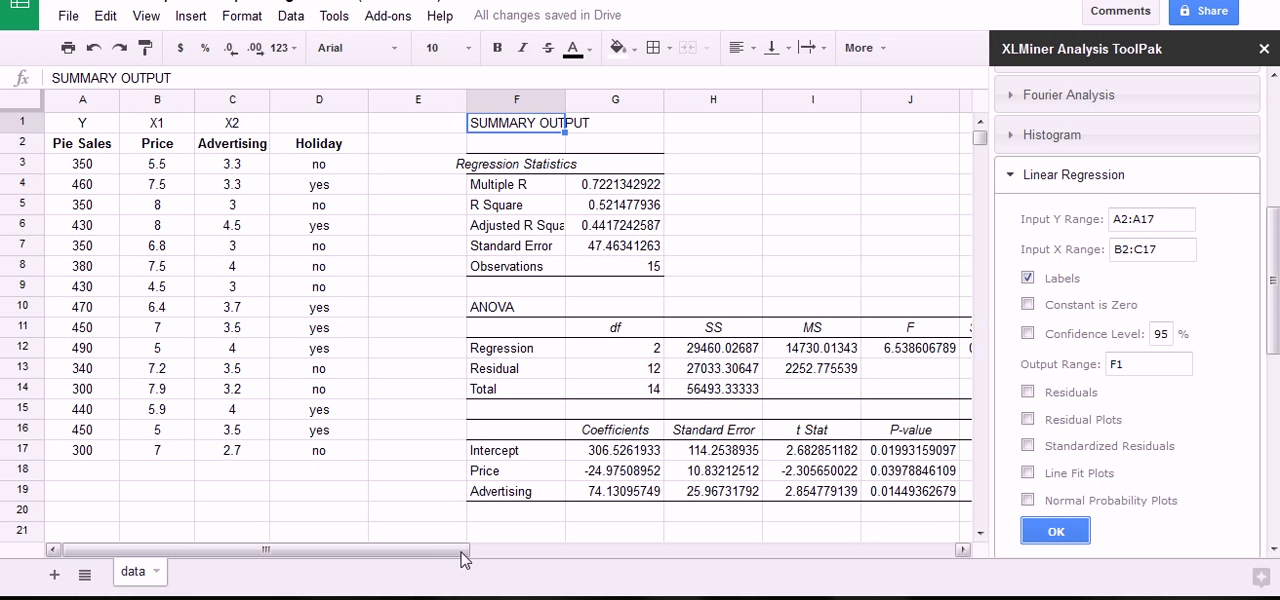
{"action": "left_click", "coordinate": [1264, 50]}
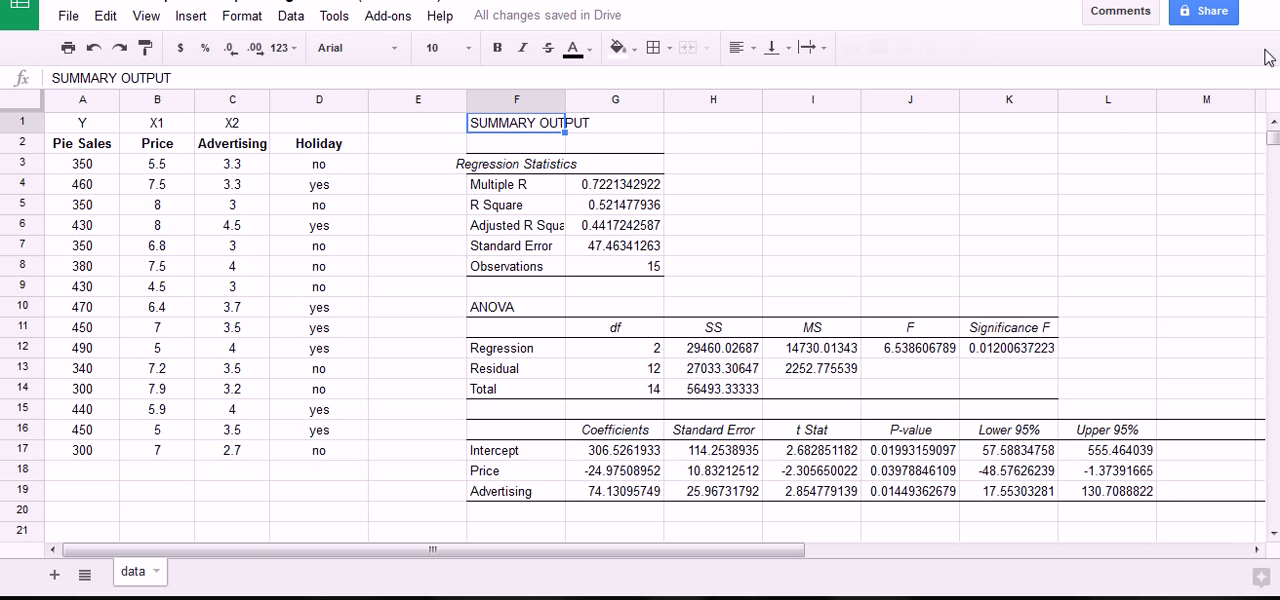
{"action": "left_click", "coordinate": [1136, 171]}
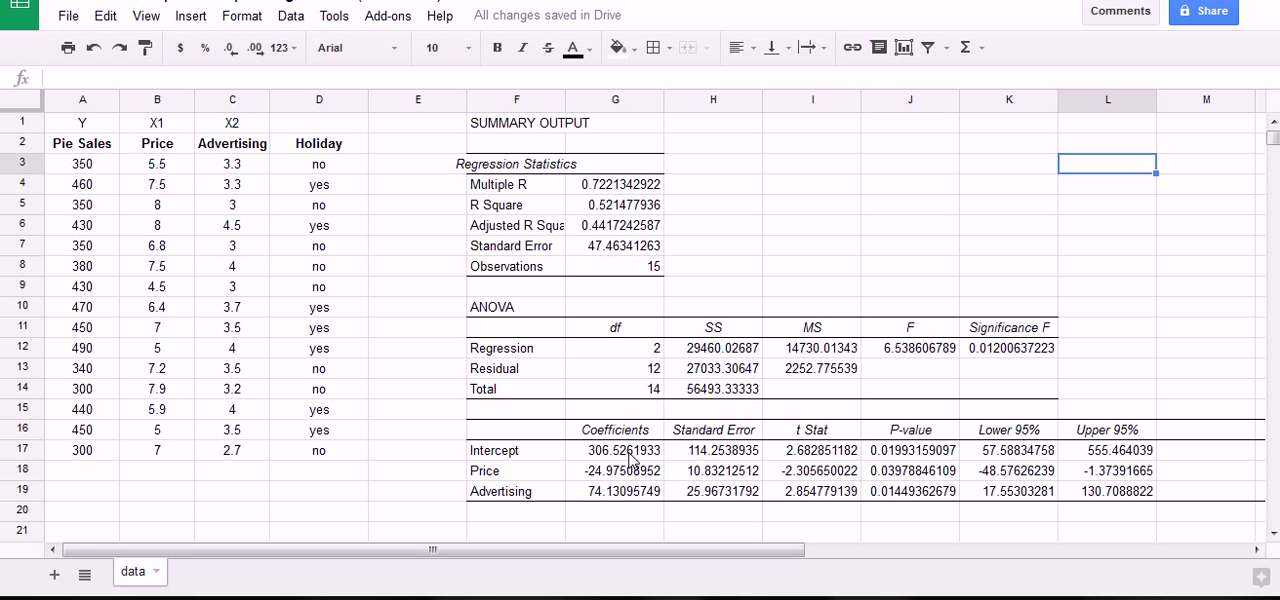
Fill the coefficients, R Square, Adjusted R Square, Significance F, and the Price and Advertising P-values with yellow.
{"action": "left_click_drag", "start_coordinate": [630, 455], "coordinate": [625, 493]}
{"action": "left_click", "coordinate": [616, 205], "text": "ctrl"}
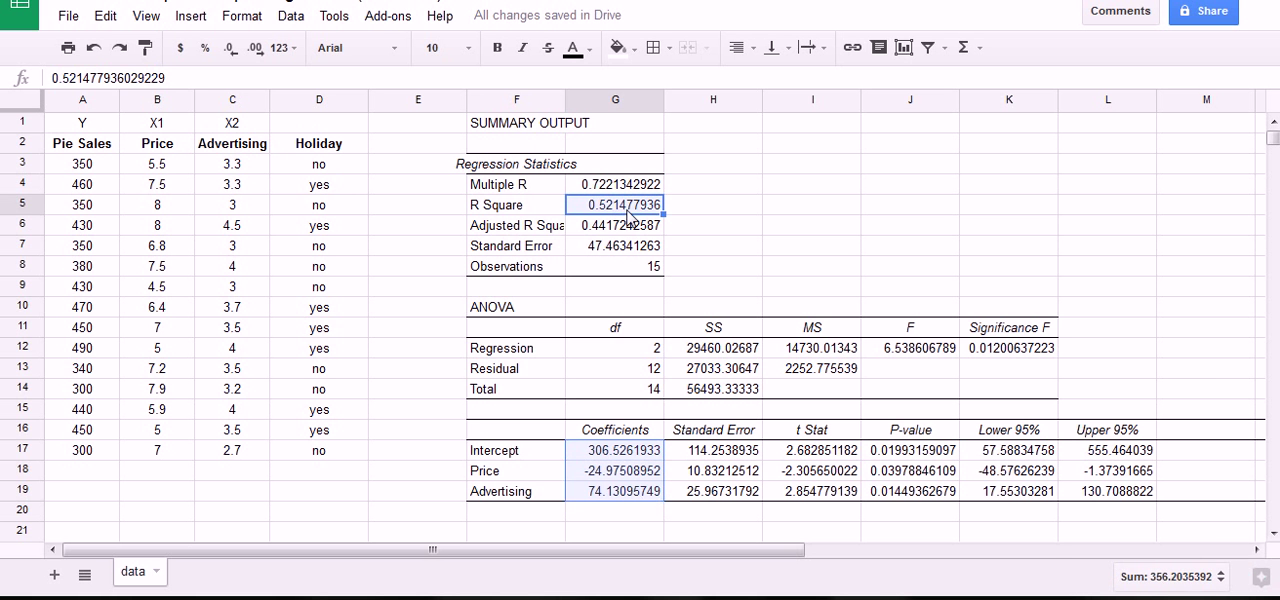
{"action": "left_click", "coordinate": [631, 226], "text": "ctrl"}
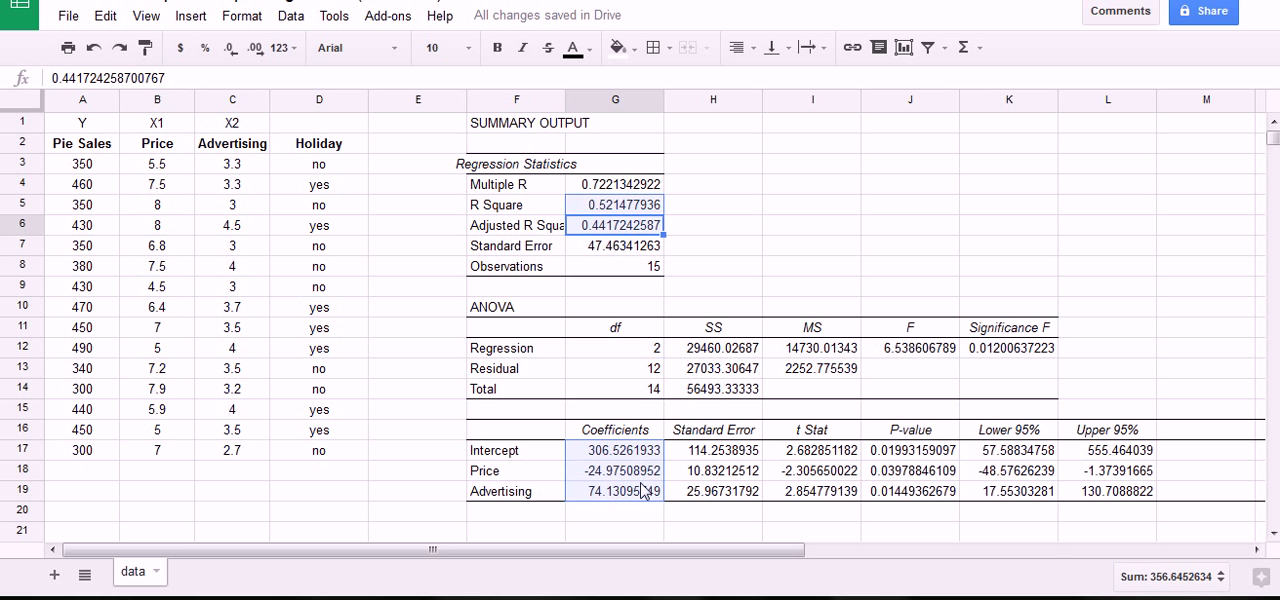
{"action": "left_click", "coordinate": [1003, 352], "text": "ctrl"}
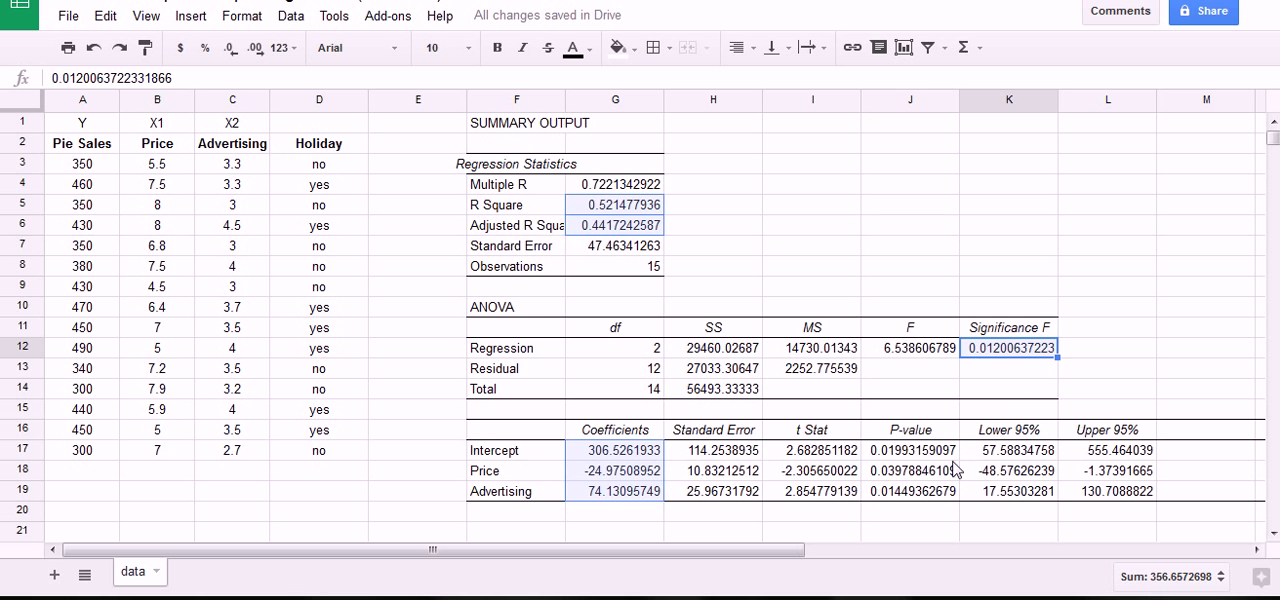
{"action": "left_click", "coordinate": [917, 477], "text": "ctrl"}
{"action": "left_click", "coordinate": [918, 489], "text": "ctrl"}
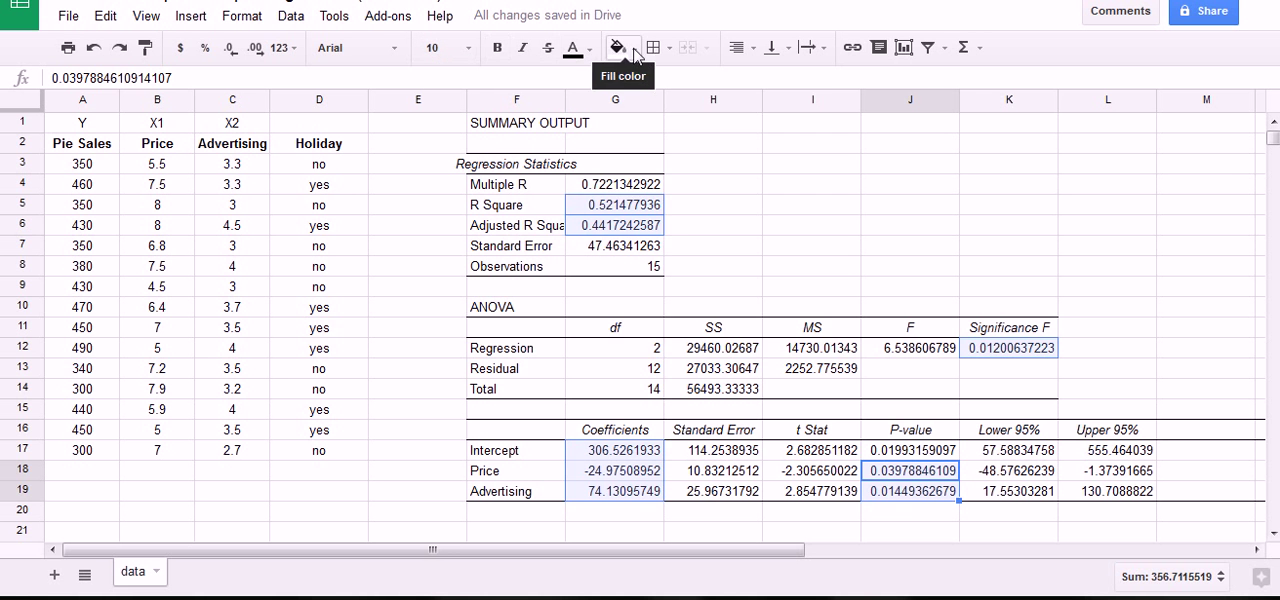
{"action": "left_click", "coordinate": [617, 47]}
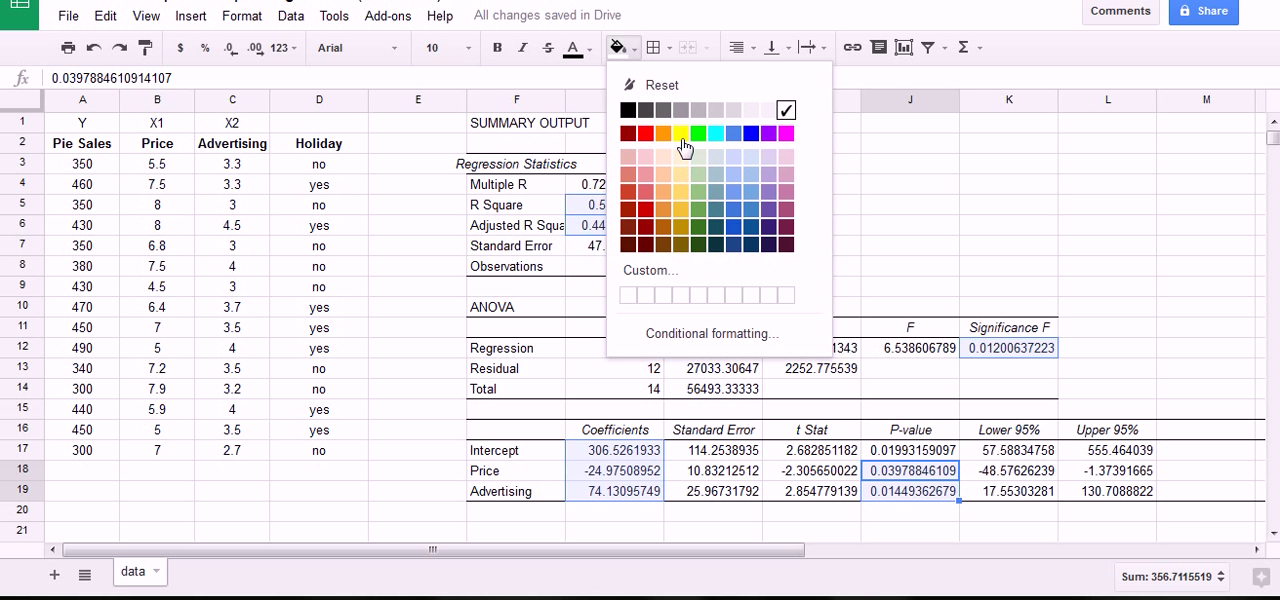
{"action": "left_click", "coordinate": [681, 133]}
{"action": "left_click", "coordinate": [968, 255]}
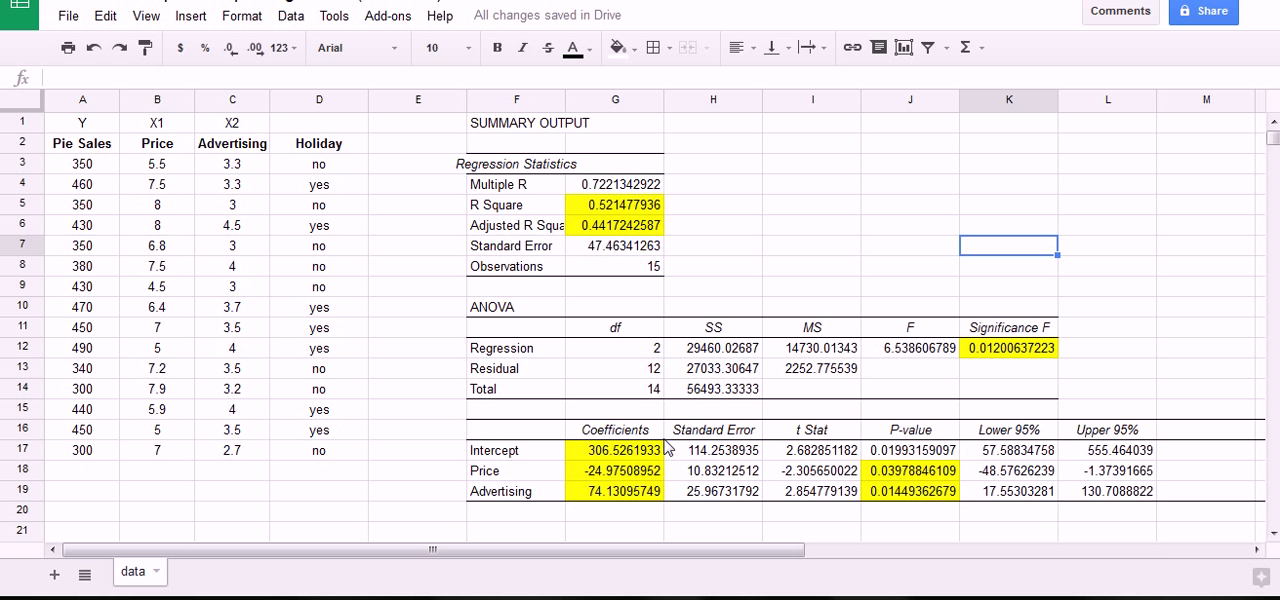
Write the regression equation "Sales_hat = 306.53 - 24.98(Price) +74.13(Advertising)" as text in cell I3.
{"action": "left_click_drag", "start_coordinate": [640, 459], "coordinate": [640, 486]}
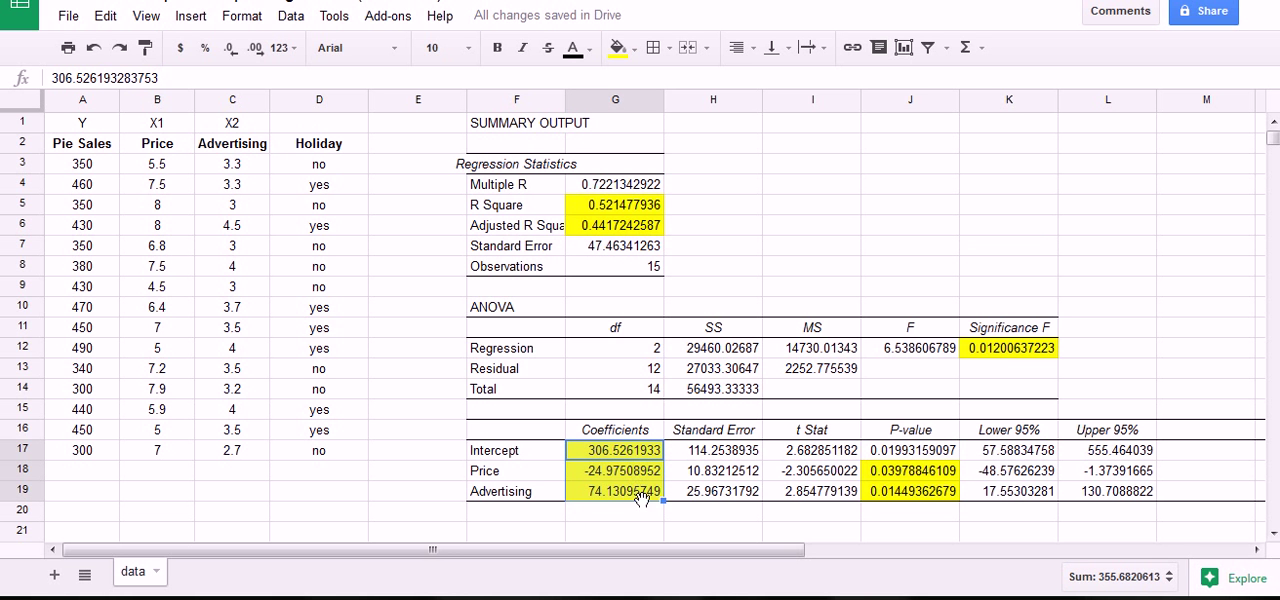
{"action": "left_click", "coordinate": [816, 171]}
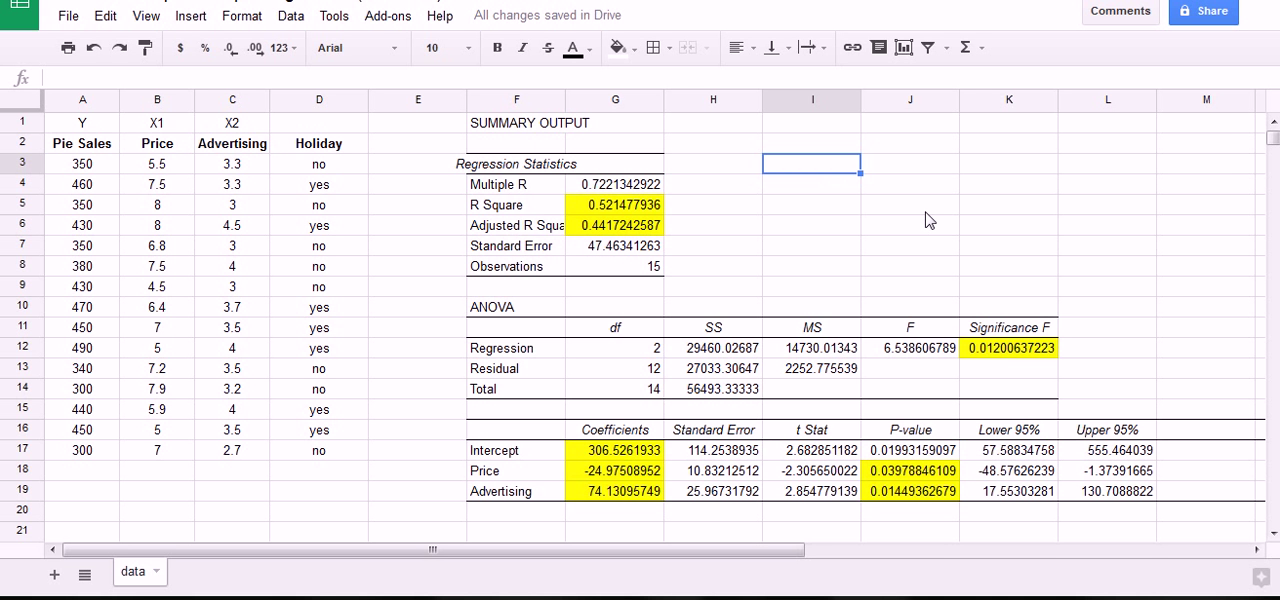
{"action": "type", "text": "Sales_"}
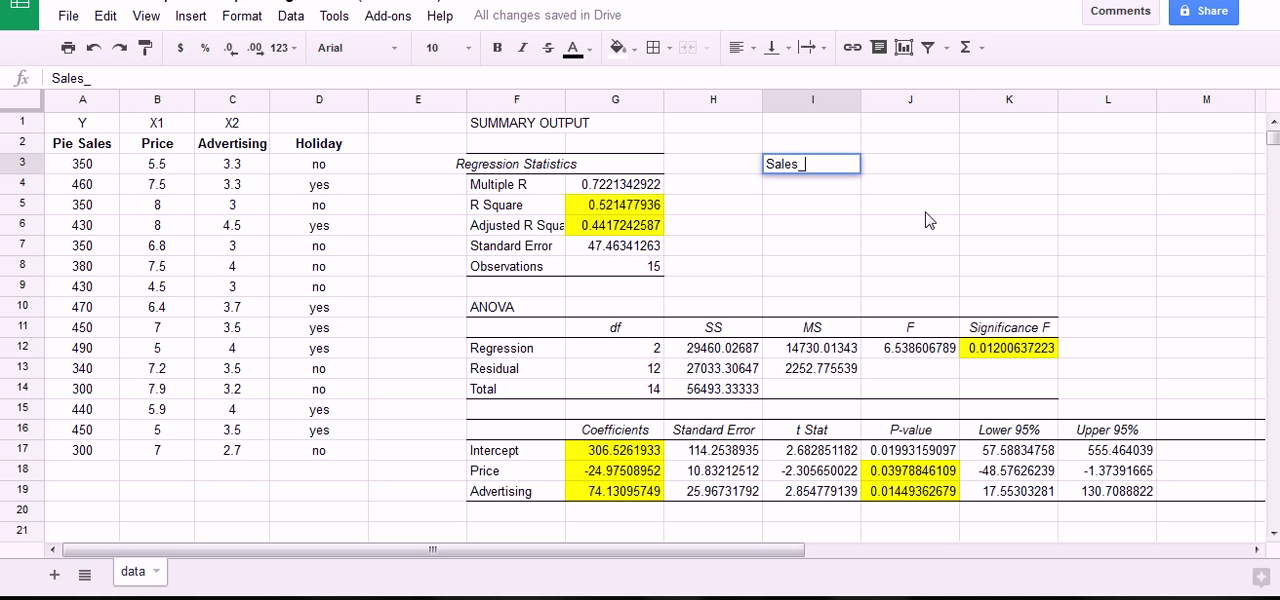
{"action": "type", "text": "hat = 306."}
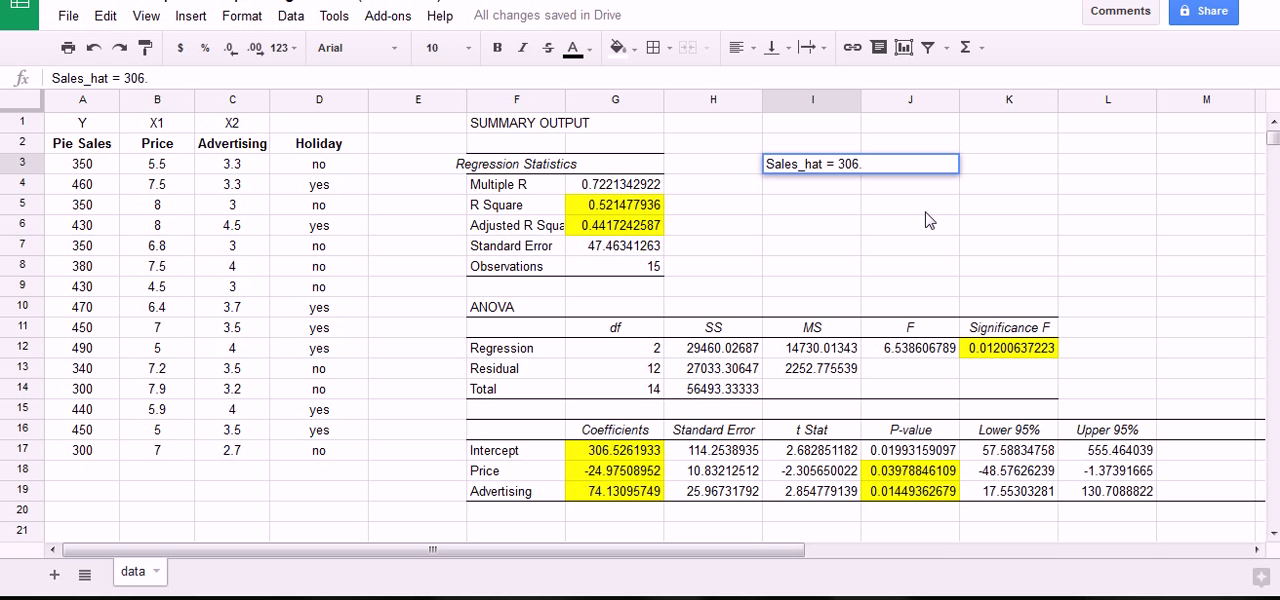
{"action": "type", "text": "53 - 24.98"}
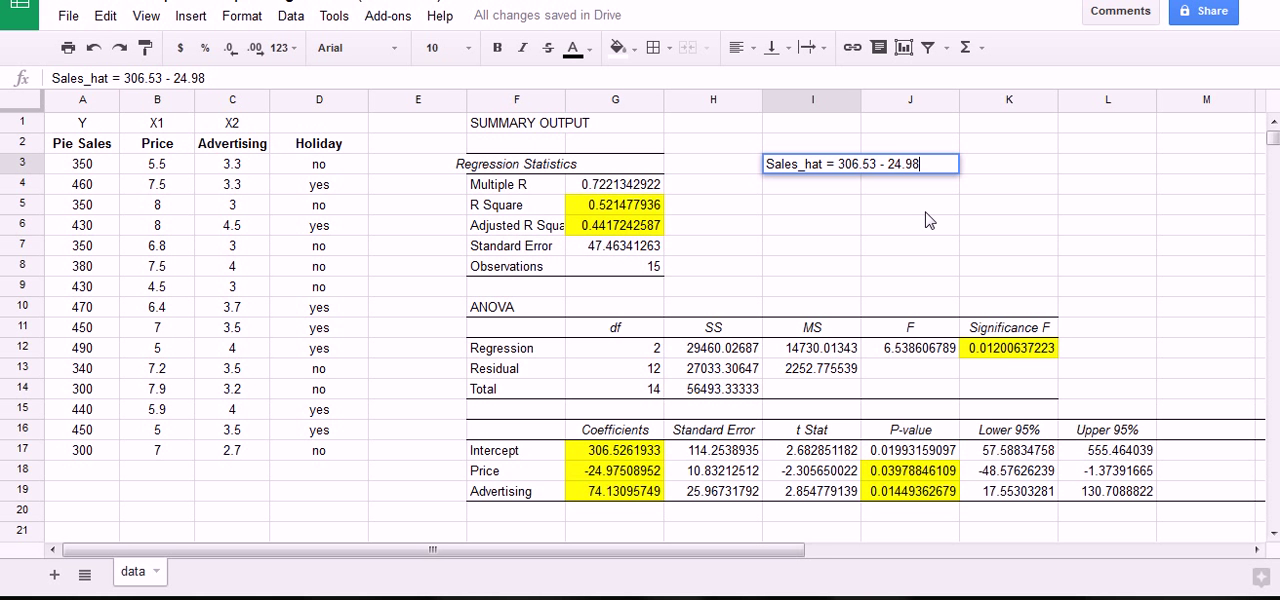
{"action": "type", "text": "(Price) +"}
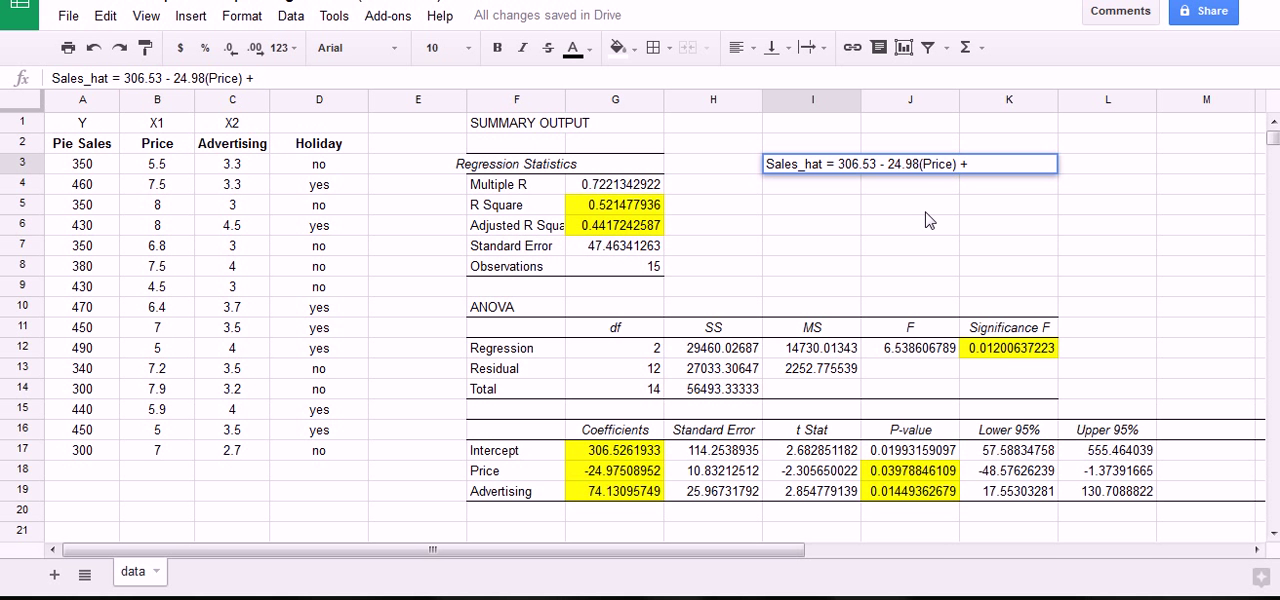
{"action": "type", "text": "74.13(Adver"}
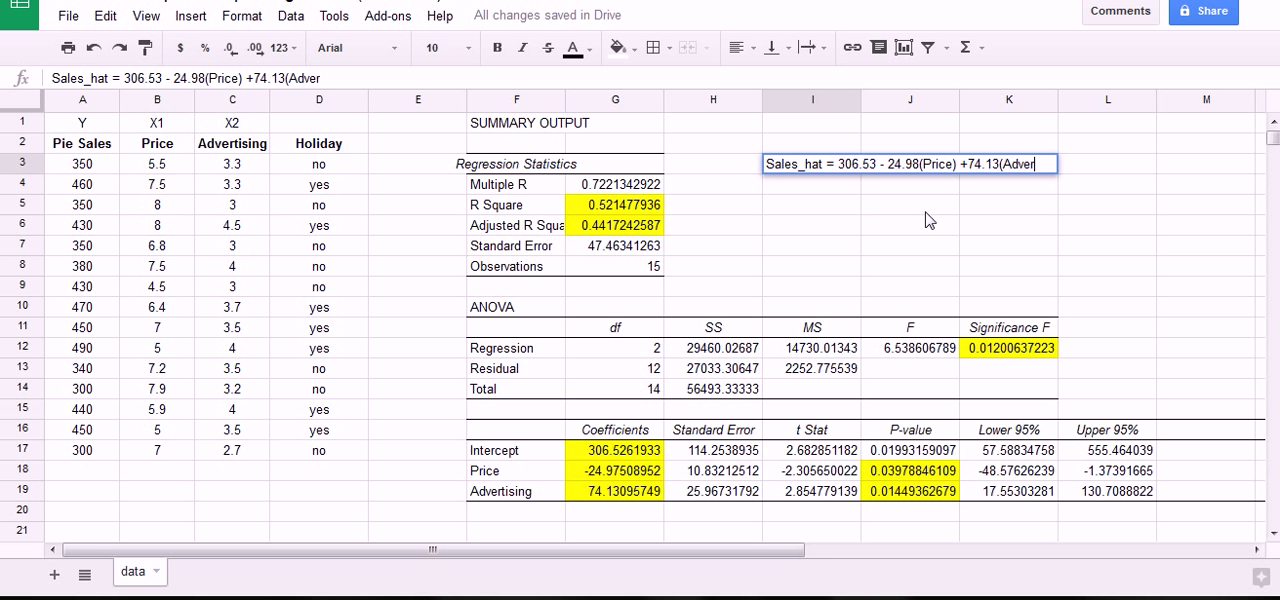
{"action": "type", "text": "tsitin"}
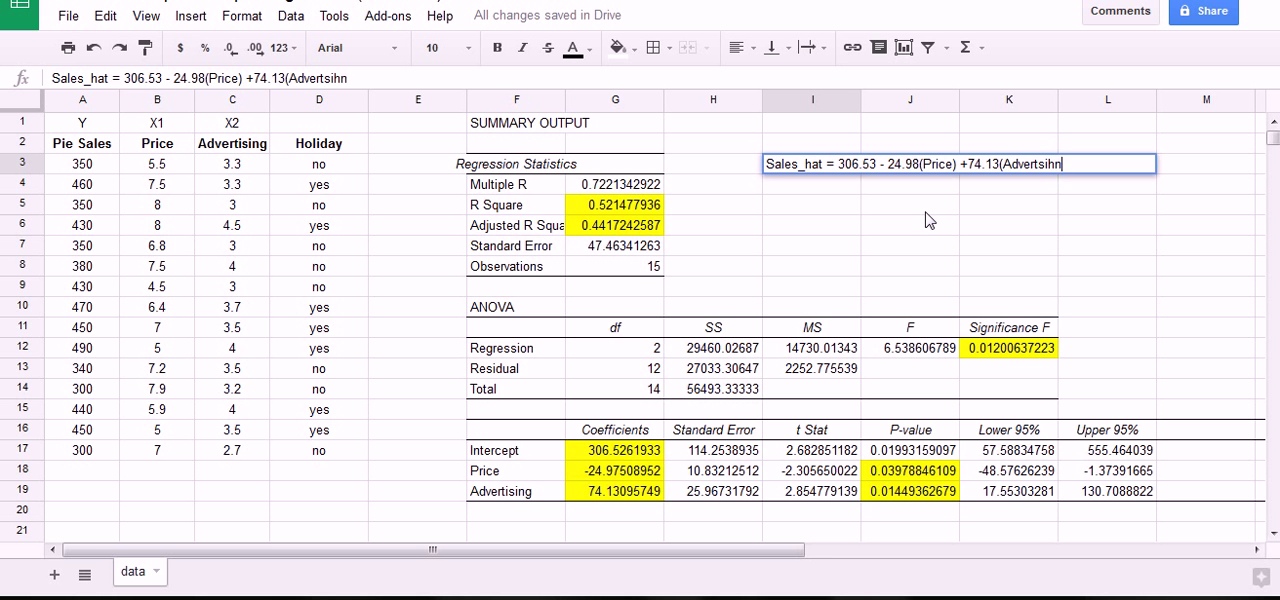
{"action": "key", "text": "BackSpace"}
{"action": "key", "text": "BackSpace"}
{"action": "key", "text": "BackSpace"}
{"action": "key", "text": "BackSpace"}
{"action": "key", "text": "BackSpace"}
{"action": "type", "text": "ising)"}
{"action": "key", "text": "Return"}
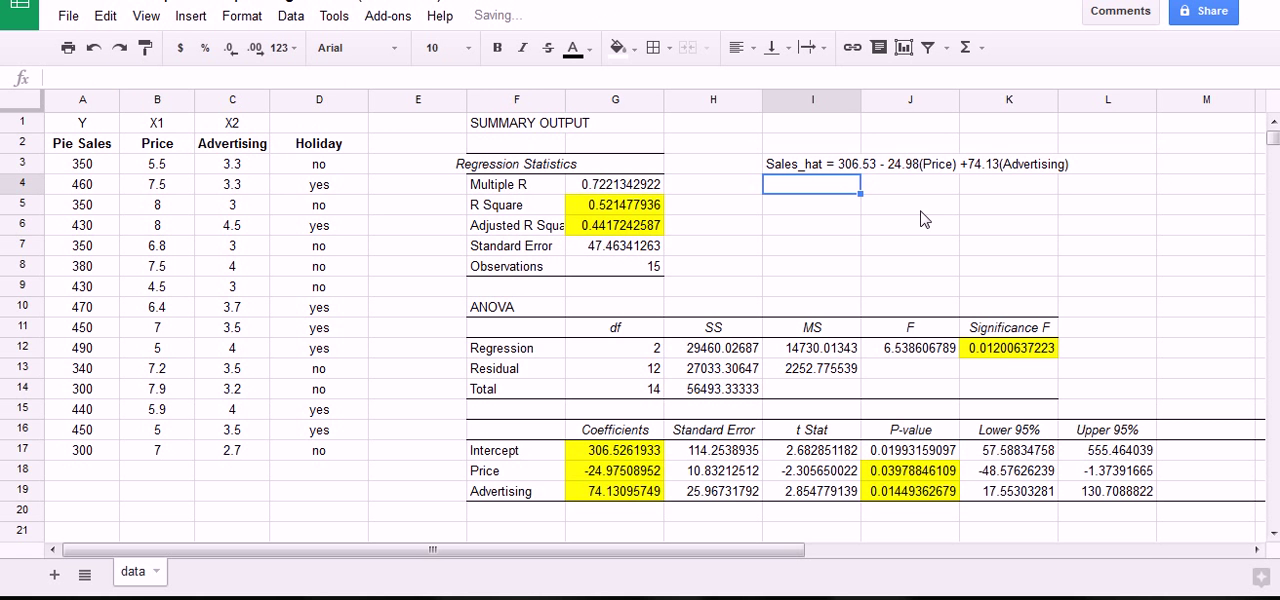
Make the regression equation in cell I3 bold.
{"action": "left_click", "coordinate": [830, 168]}
{"action": "key", "text": "ctrl+b"}
{"action": "left_click", "coordinate": [875, 238]}
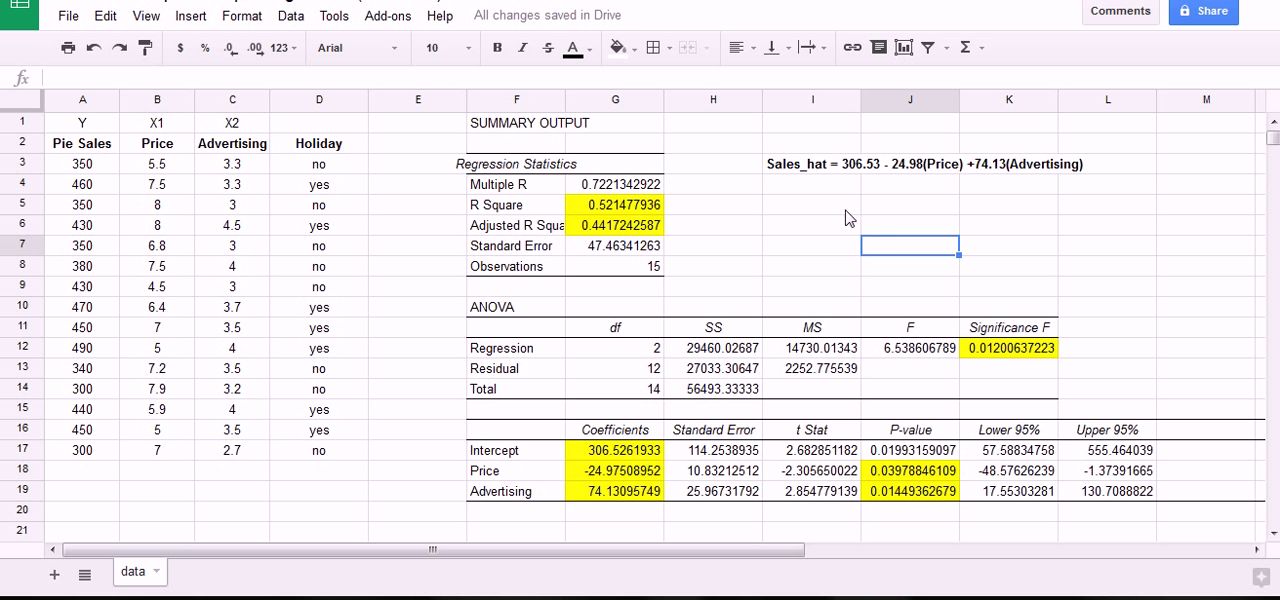
{"action": "left_click_drag", "start_coordinate": [907, 174], "coordinate": [1083, 180]}
{"action": "key", "text": "Escape"}
Enter the prediction inputs: a price of 5.25 in cell I5 and an advertising value of 3.6 in cell I6.
{"action": "left_click", "coordinate": [827, 208]}
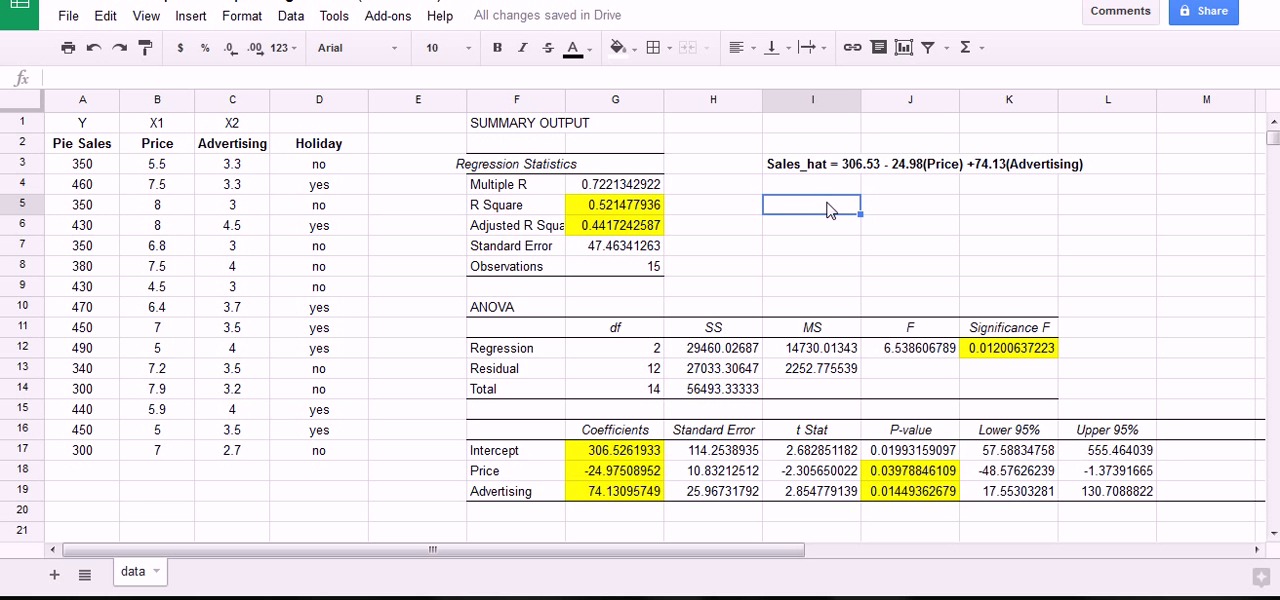
{"action": "type", "text": "5.25"}
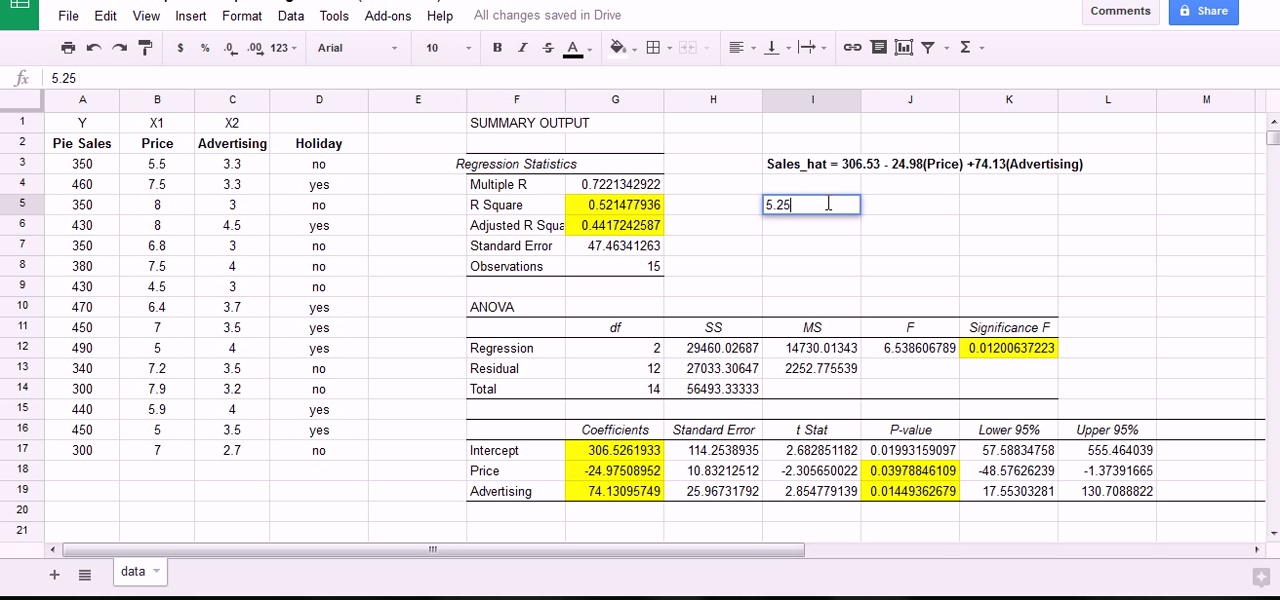
{"action": "key", "text": "Return"}
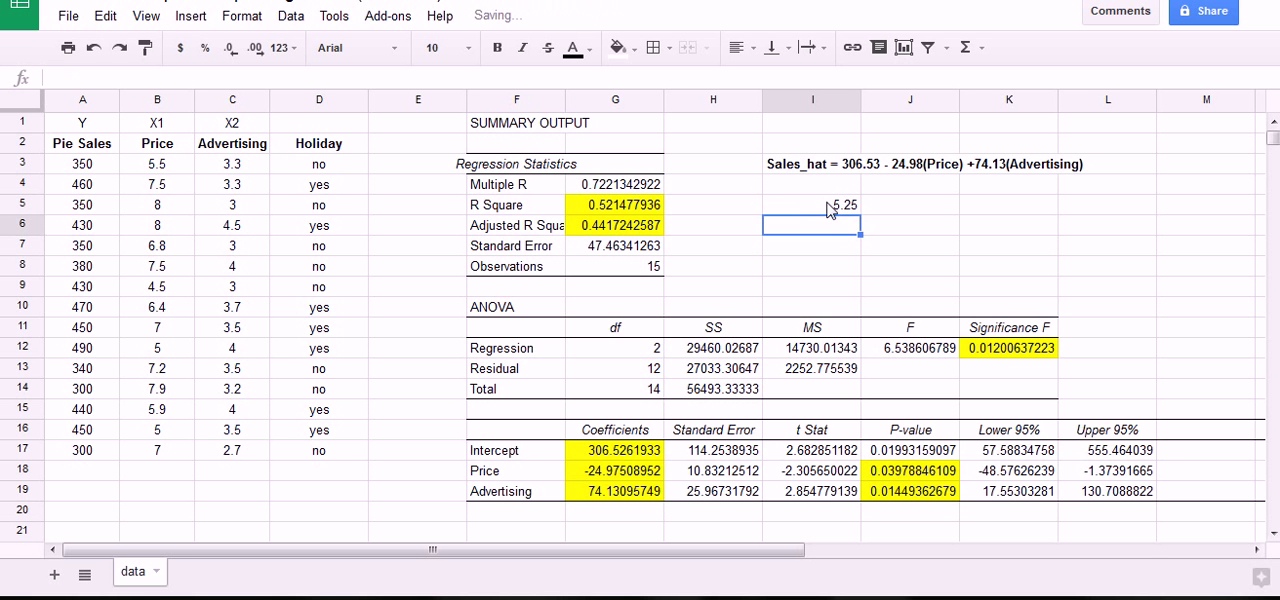
{"action": "type", "text": "360"}
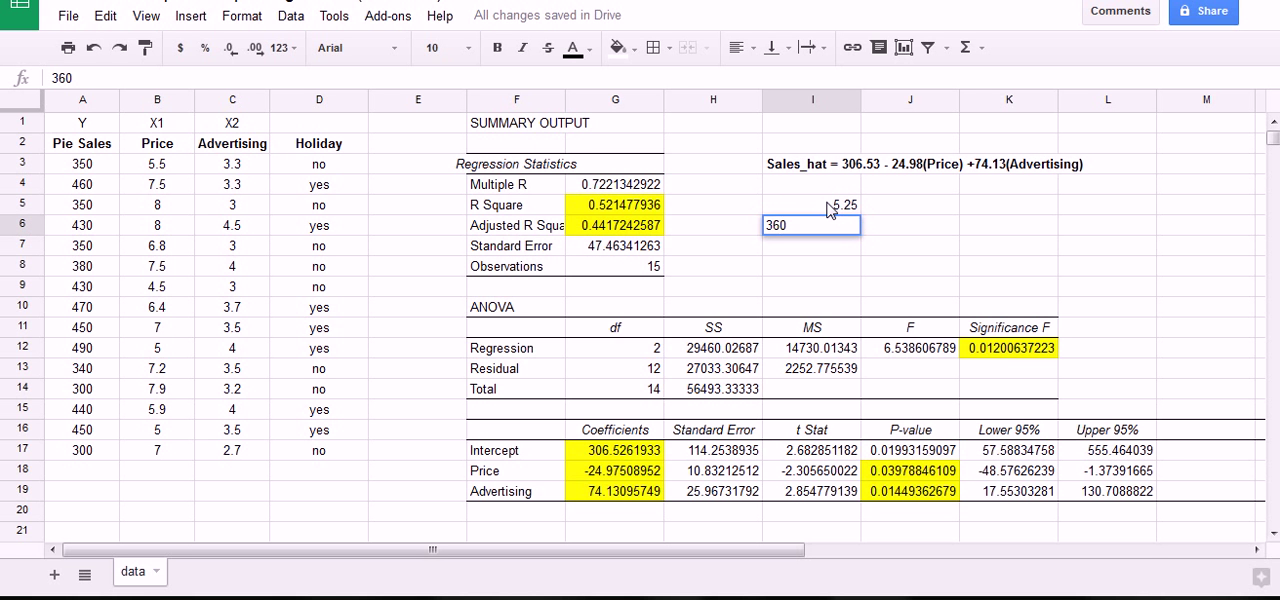
{"action": "key", "text": "Return"}
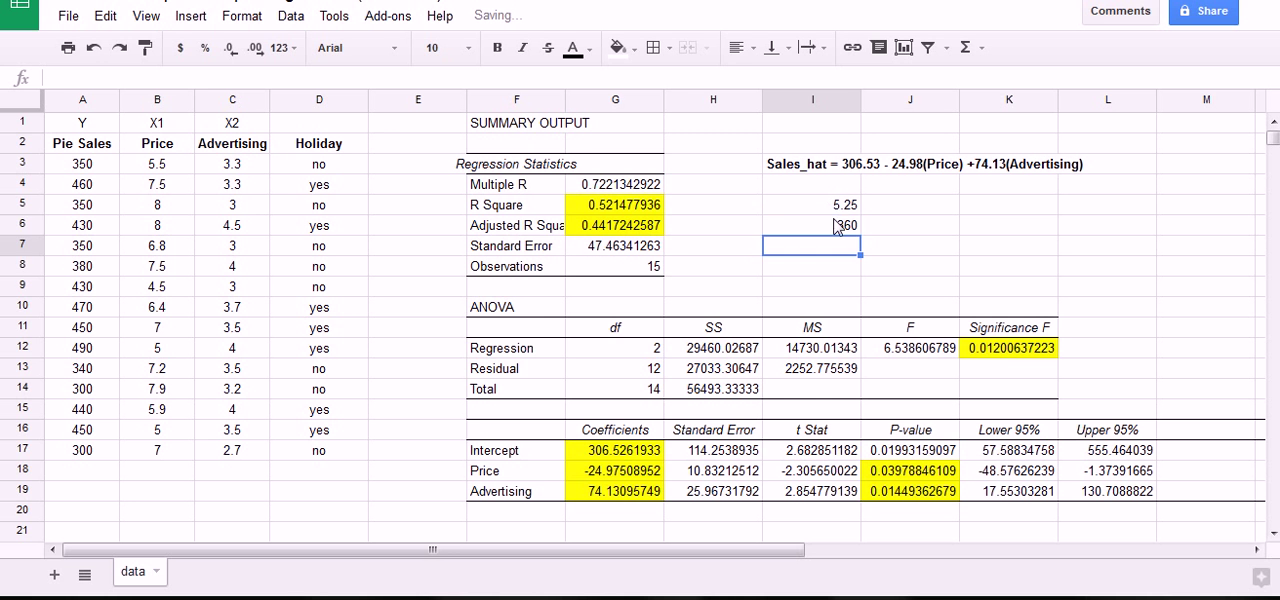
{"action": "left_click", "coordinate": [840, 228]}
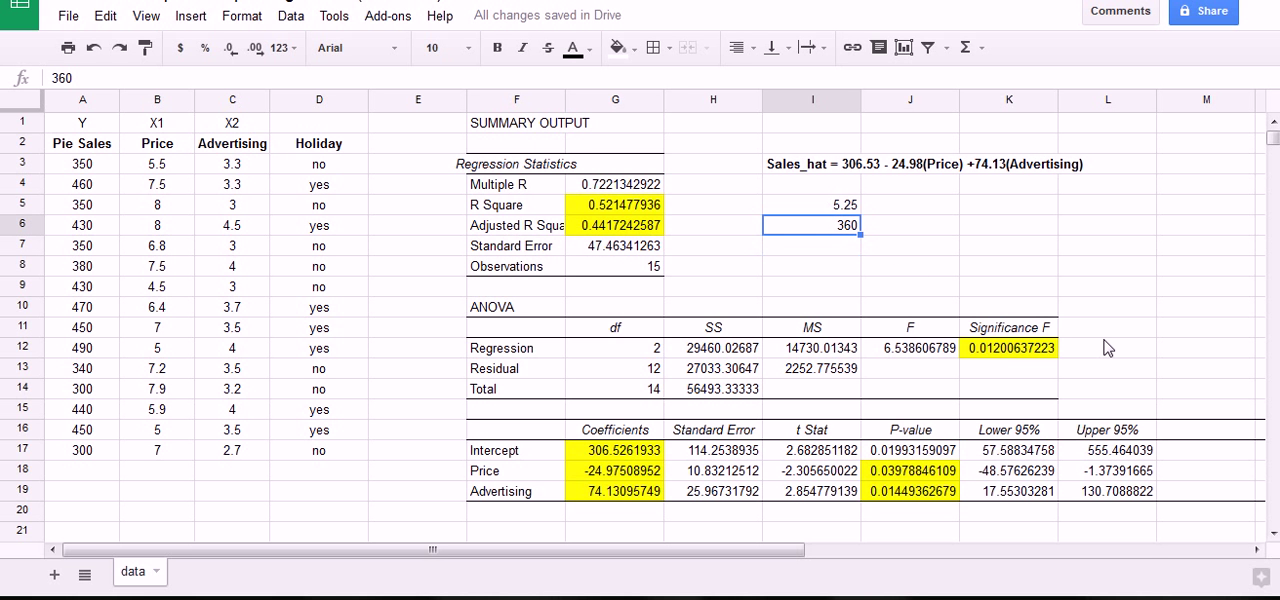
{"action": "key", "text": "Delete"}
{"action": "type", "text": "3.6"}
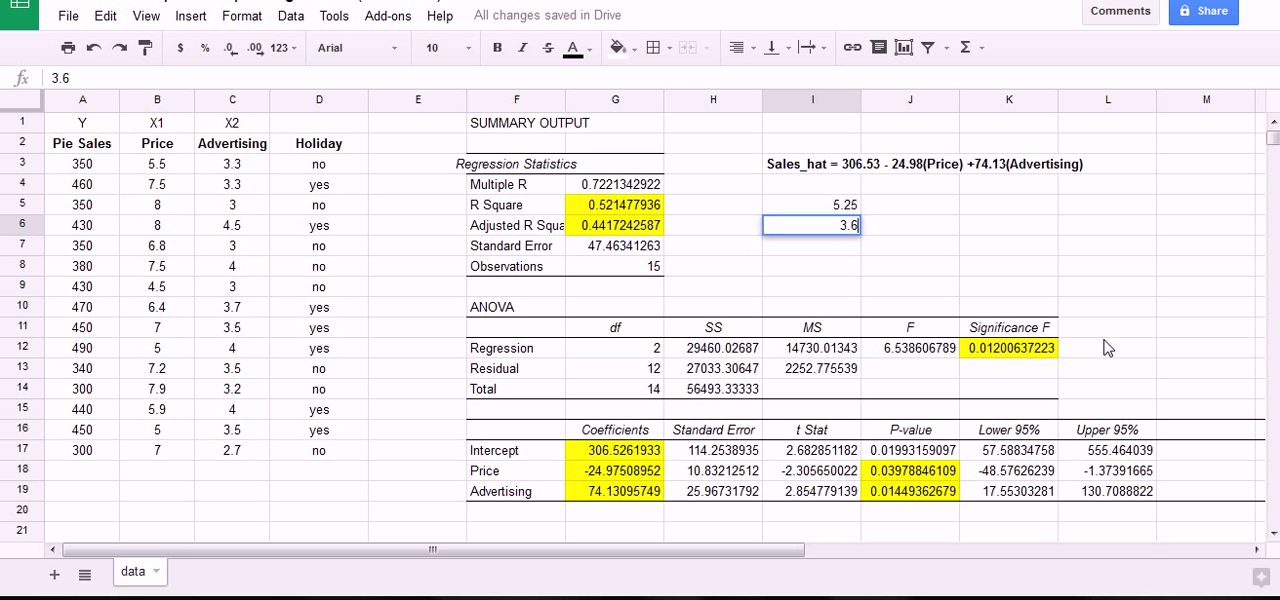
{"action": "key", "text": "Return"}
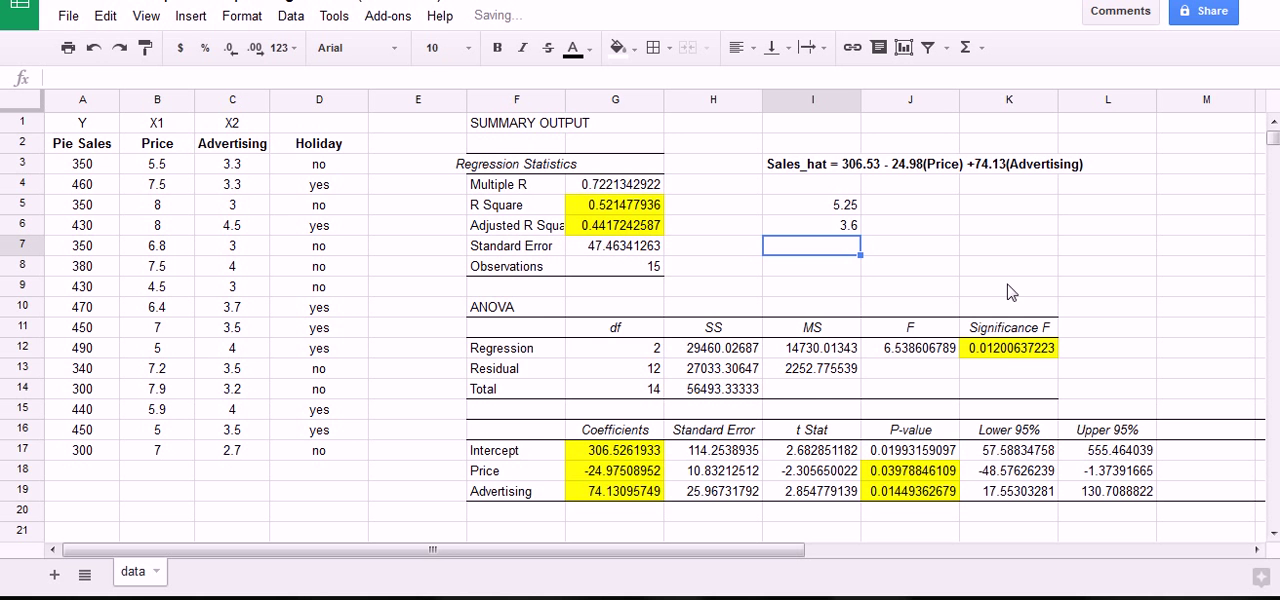
{"action": "mouse_move", "coordinate": [207, 137]}
{"action": "left_mouse_down"}
{"action": "mouse_move", "coordinate": [285, 283]}
{"action": "mouse_move", "coordinate": [243, 523]}
{"action": "mouse_move", "coordinate": [210, 150]}
{"action": "mouse_move", "coordinate": [281, 187]}
{"action": "left_mouse_up"}
{"action": "key", "text": "Escape"}
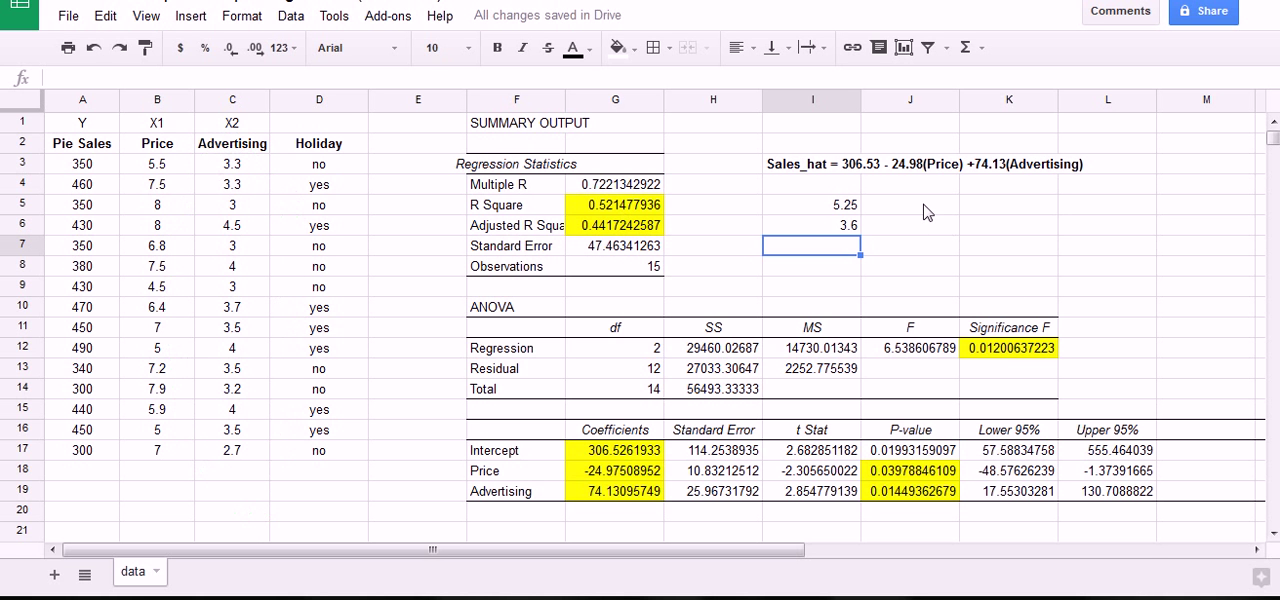
Label cell J5 as Sales_hat, beside the price input.
{"action": "left_click", "coordinate": [928, 210]}
{"action": "left_click", "coordinate": [978, 212]}
{"action": "left_click", "coordinate": [933, 206]}
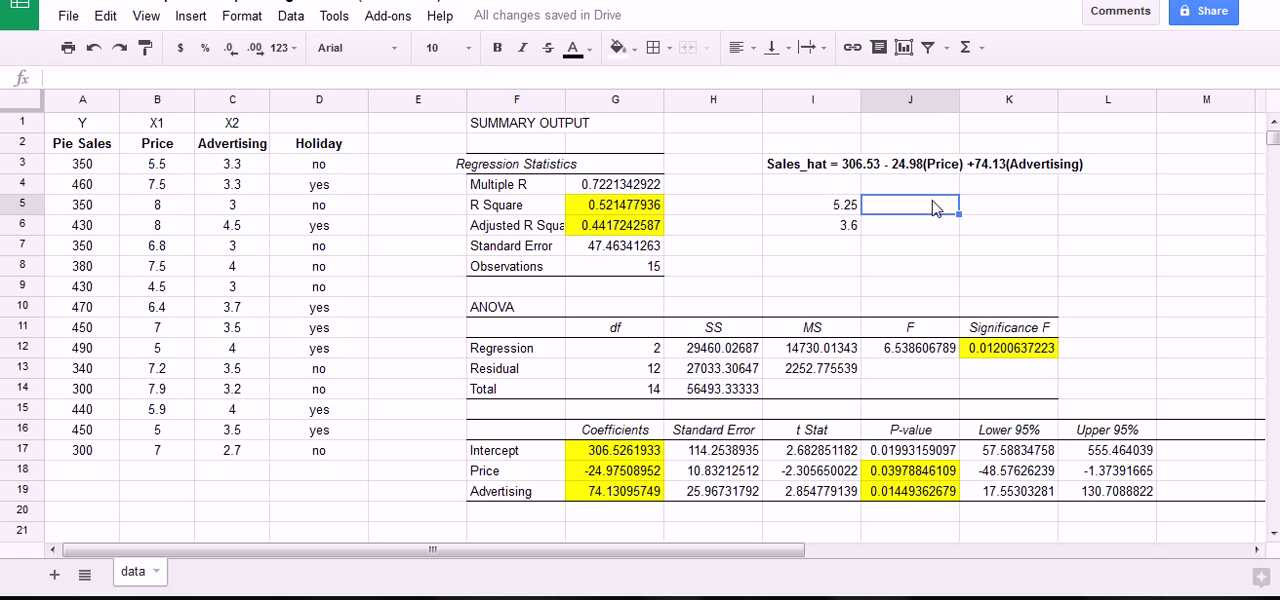
{"action": "type", "text": "Sales"}
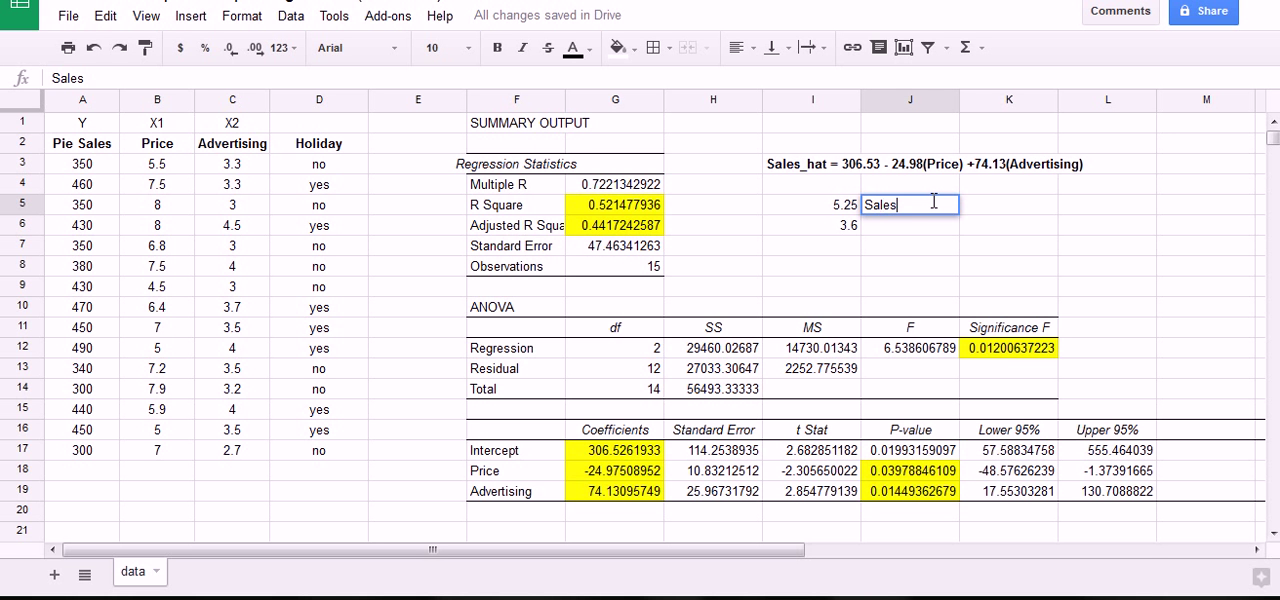
{"action": "type", "text": "_hat"}
{"action": "key", "text": "Tab"}
Calculate the predicted sales in cell K5 with the formula =G17+G18*I5+G19*I6.
{"action": "left_click", "coordinate": [845, 206]}
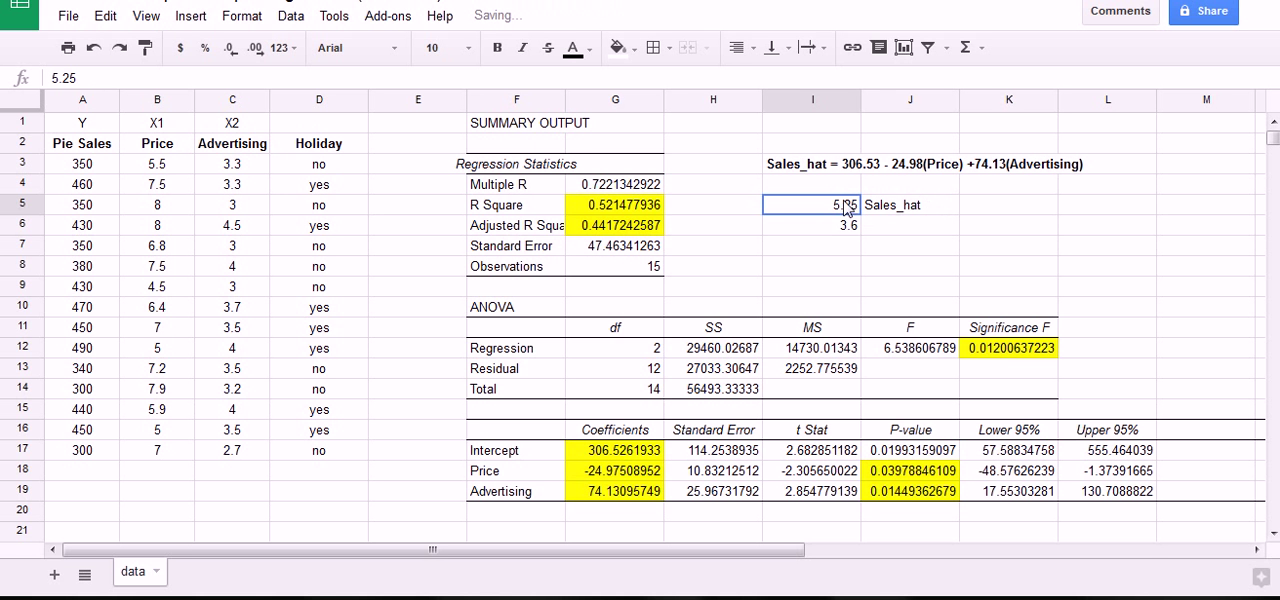
{"action": "left_click", "coordinate": [849, 234]}
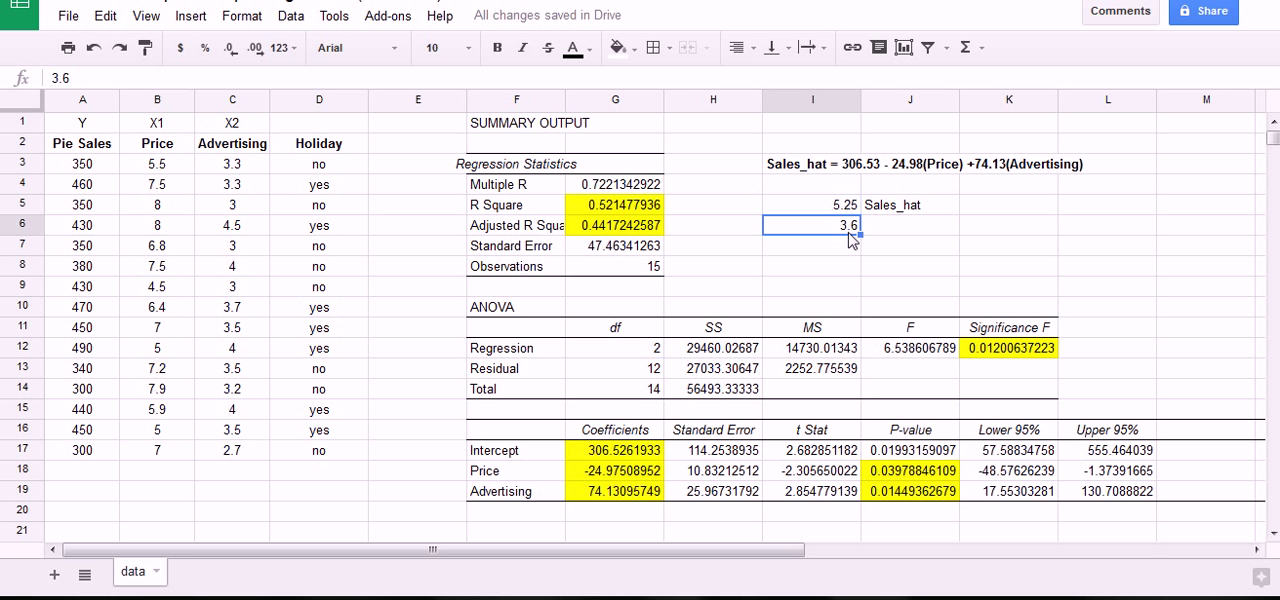
{"action": "left_click", "coordinate": [979, 206]}
{"action": "type", "text": "="}
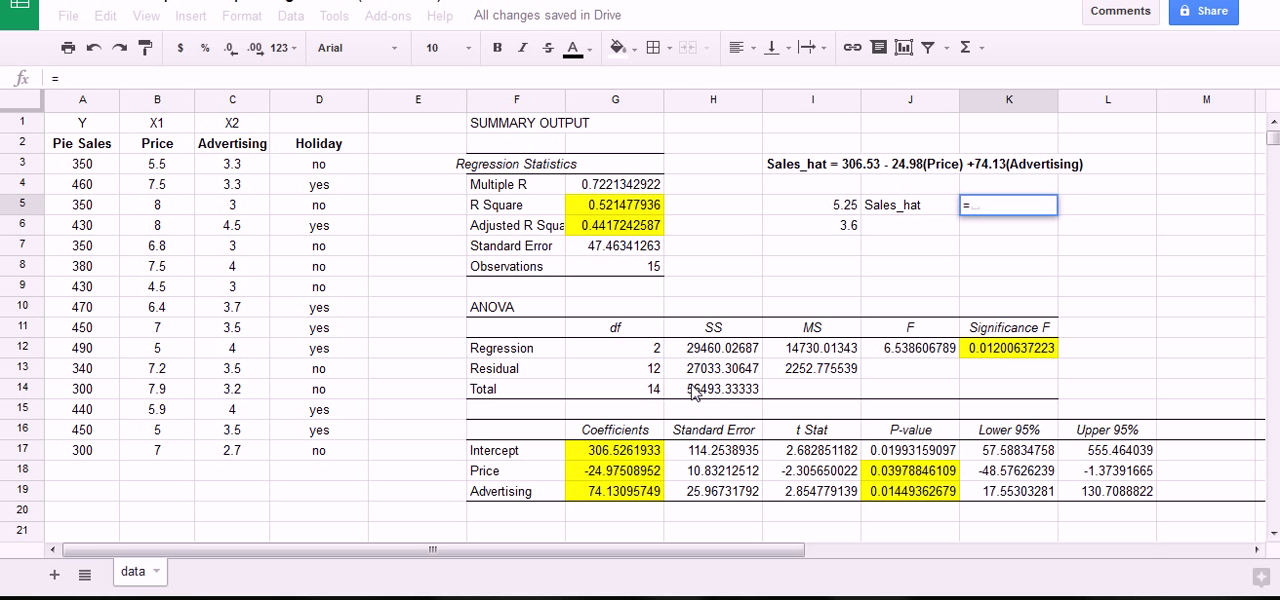
{"action": "left_click", "coordinate": [650, 455]}
{"action": "type", "text": "+"}
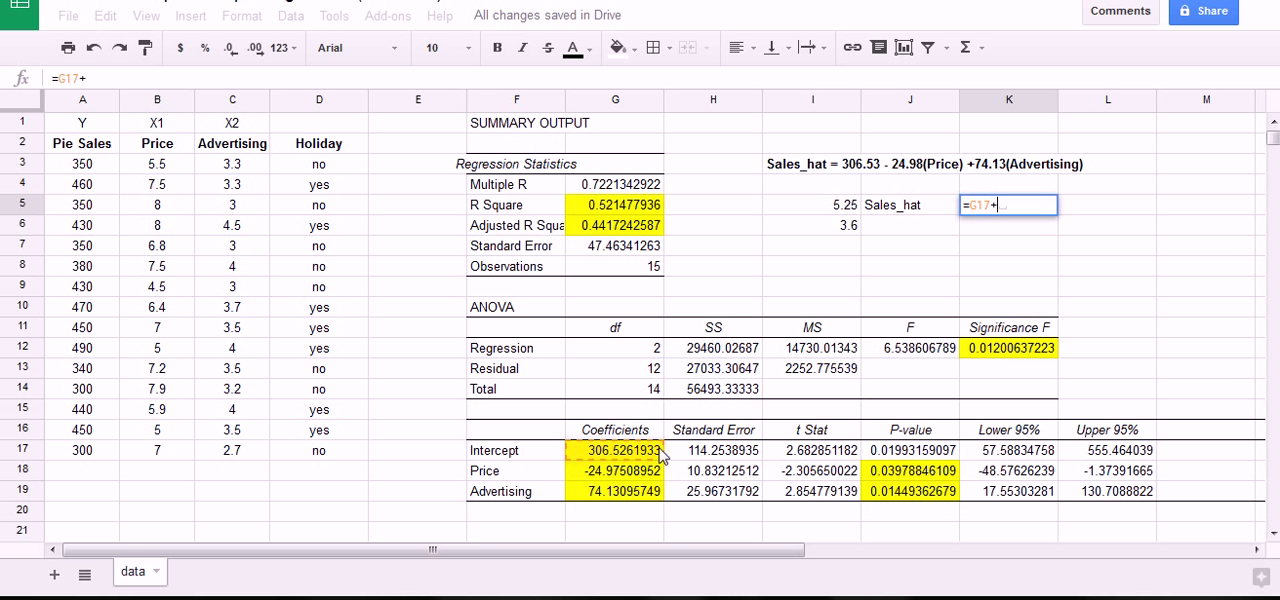
{"action": "left_click", "coordinate": [628, 479]}
{"action": "type", "text": "*"}
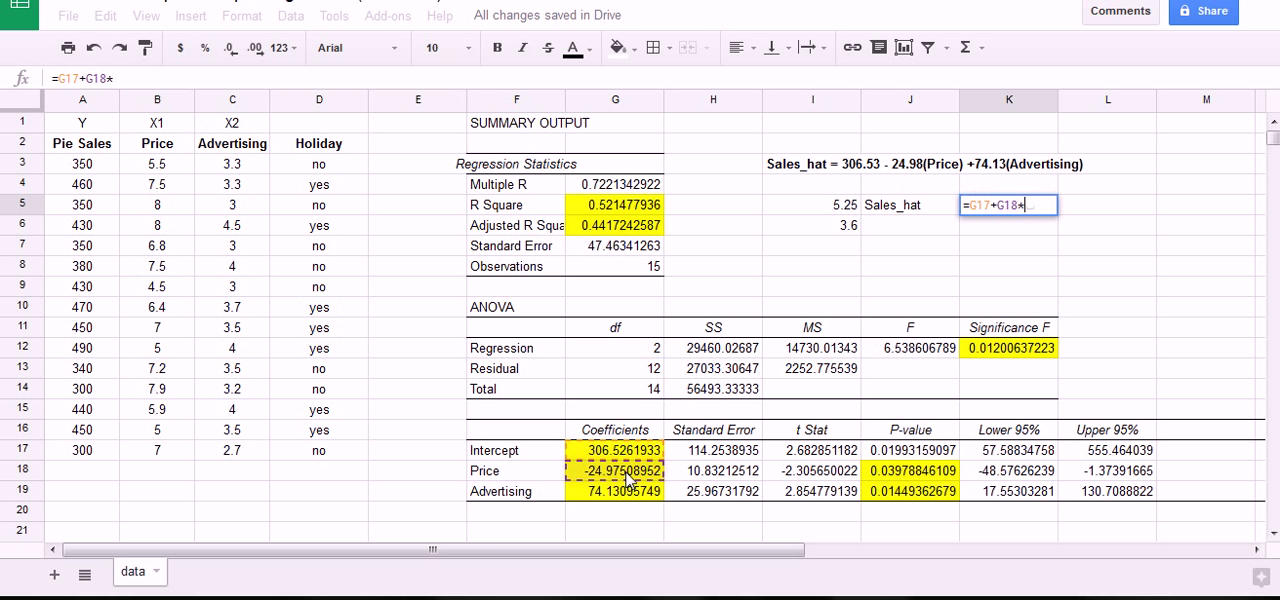
{"action": "left_click", "coordinate": [852, 208]}
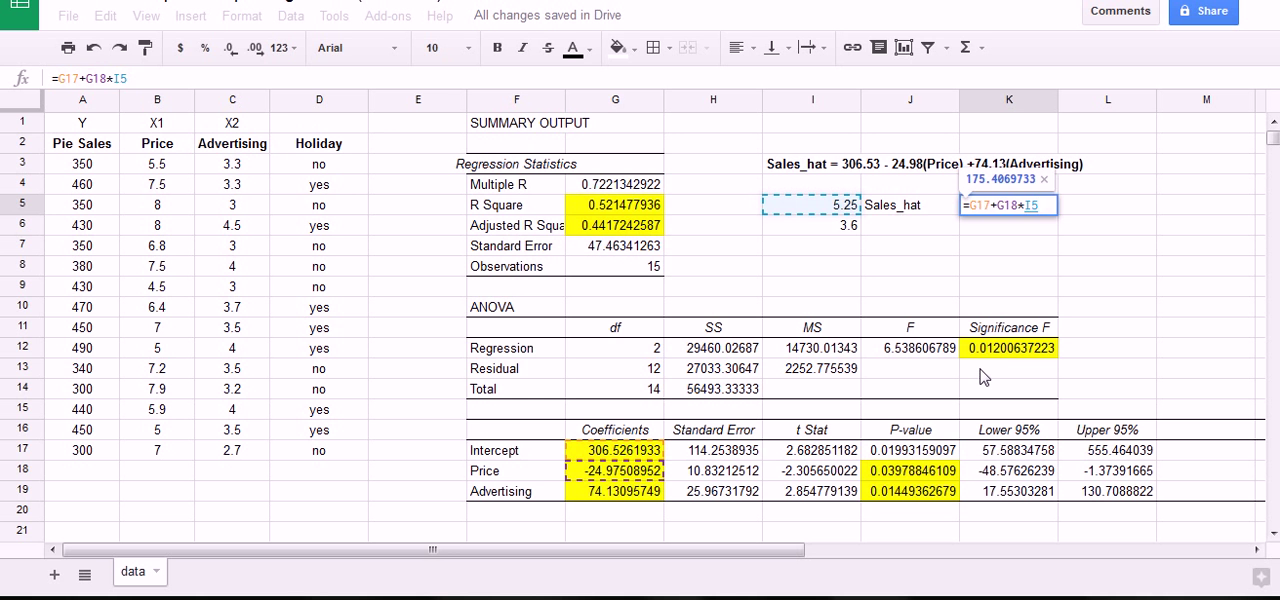
{"action": "type", "text": "+"}
{"action": "left_click", "coordinate": [629, 488]}
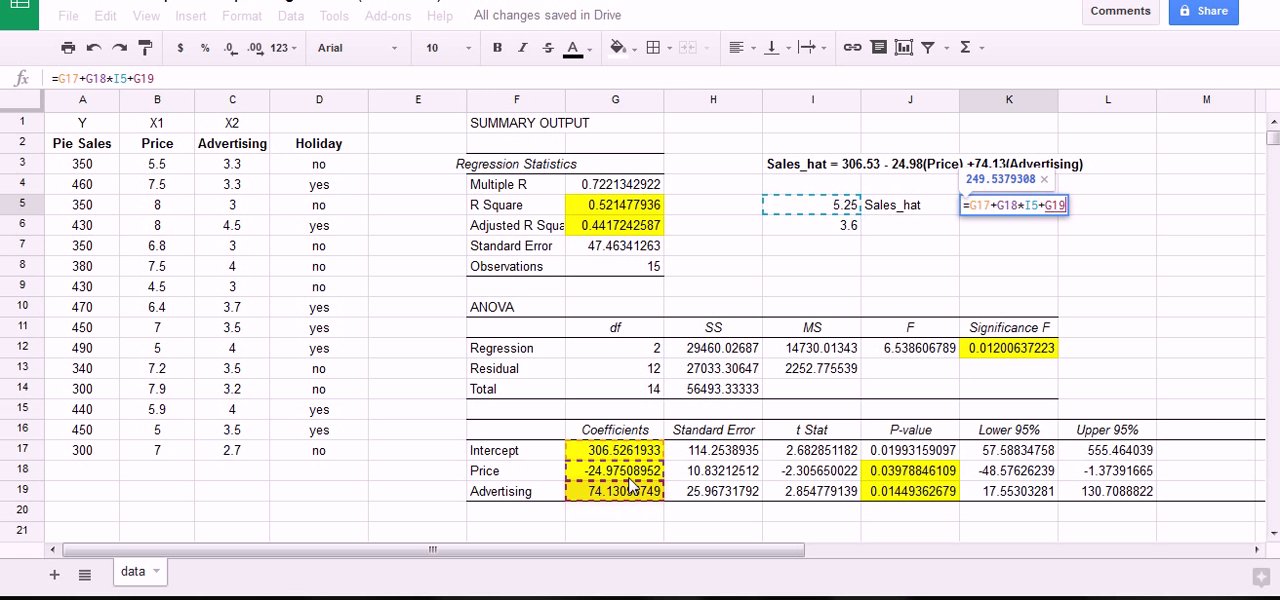
{"action": "type", "text": "*"}
{"action": "left_click", "coordinate": [835, 229]}
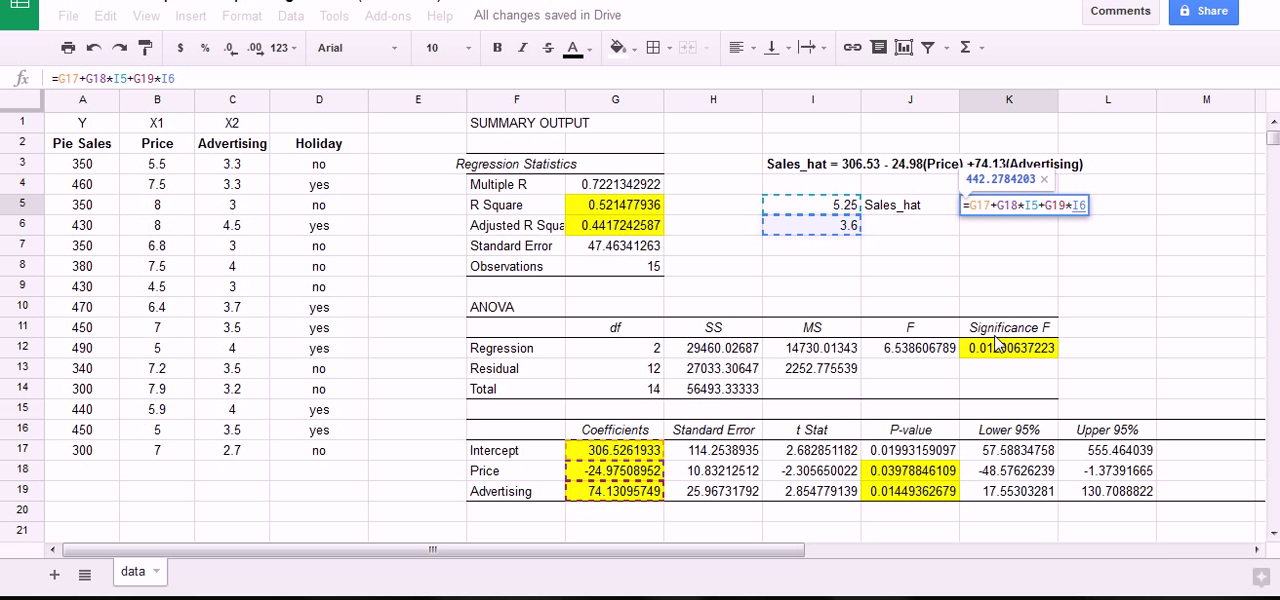
{"action": "key", "text": "Return"}
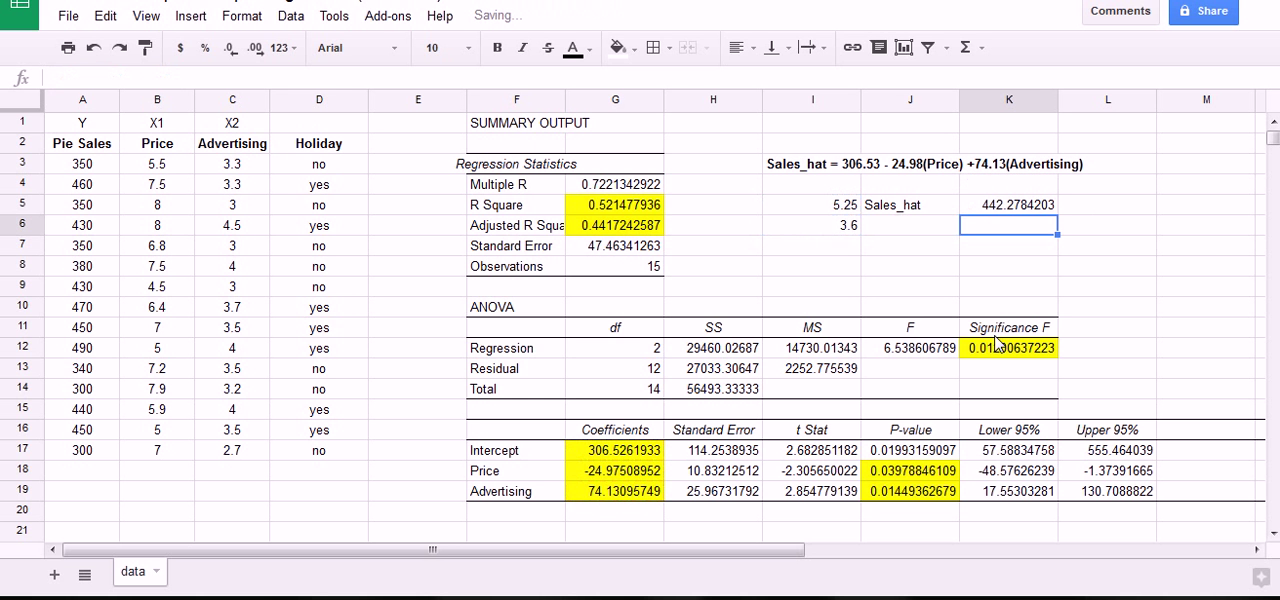
Examine the predicted sales in K5 against the price and advertising inputs, the regression equation and the coefficients.
{"action": "left_click", "coordinate": [1030, 214]}
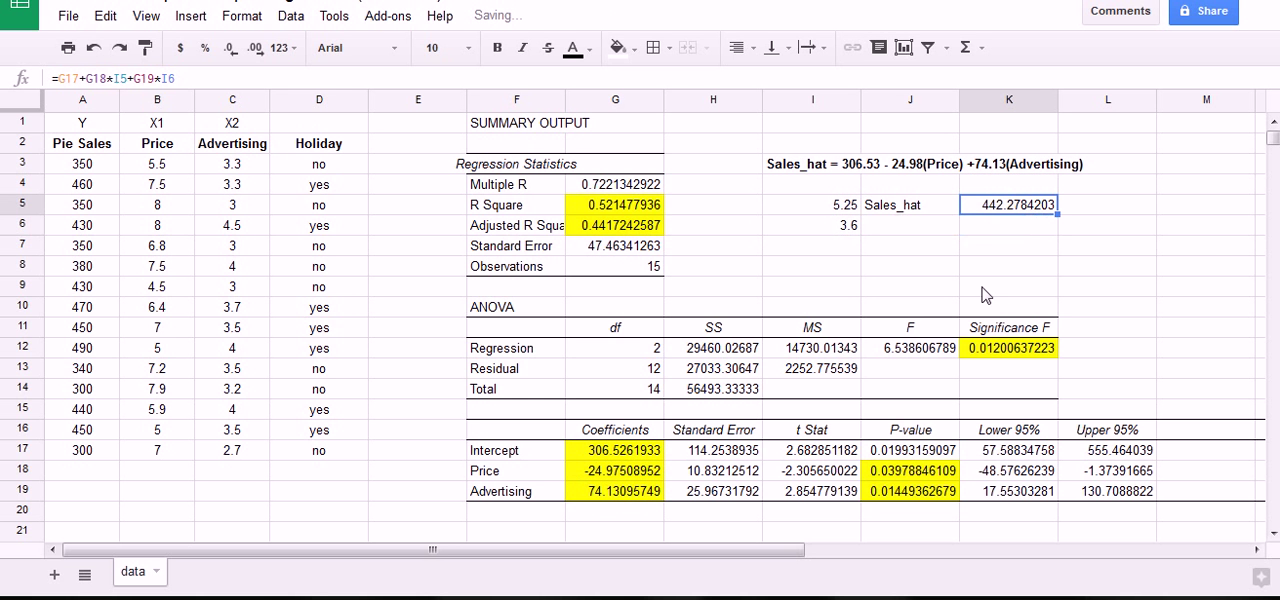
{"action": "mouse_move", "coordinate": [985, 215]}
{"action": "left_mouse_down"}
{"action": "mouse_move", "coordinate": [1058, 211]}
{"action": "mouse_move", "coordinate": [966, 206]}
{"action": "left_mouse_up"}
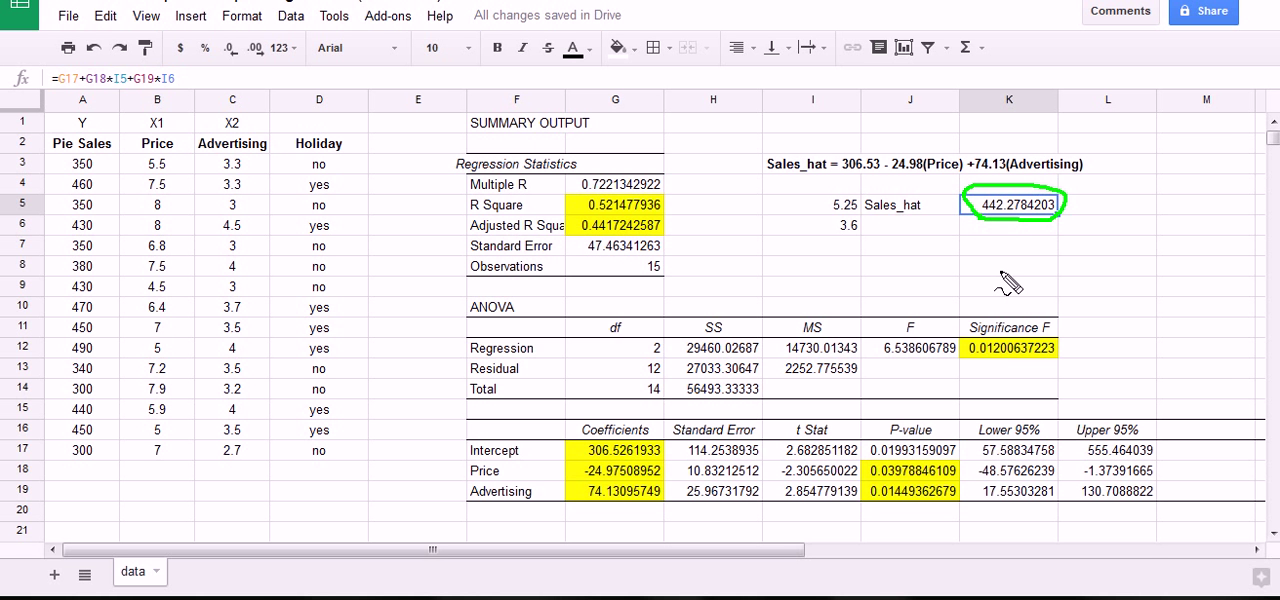
{"action": "mouse_move", "coordinate": [838, 224]}
{"action": "left_mouse_down"}
{"action": "mouse_move", "coordinate": [815, 208]}
{"action": "mouse_move", "coordinate": [880, 210]}
{"action": "mouse_move", "coordinate": [826, 222]}
{"action": "mouse_move", "coordinate": [834, 209]}
{"action": "mouse_move", "coordinate": [857, 223]}
{"action": "mouse_move", "coordinate": [836, 242]}
{"action": "mouse_move", "coordinate": [852, 218]}
{"action": "left_mouse_up"}
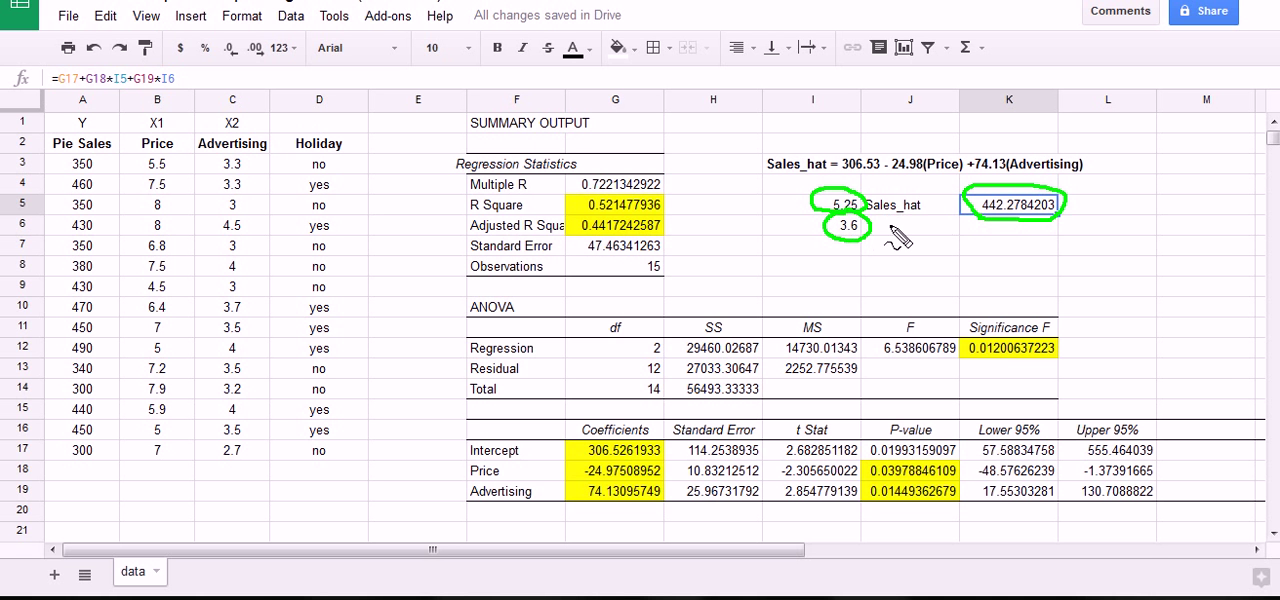
{"action": "left_click_drag", "start_coordinate": [914, 190], "coordinate": [943, 178]}
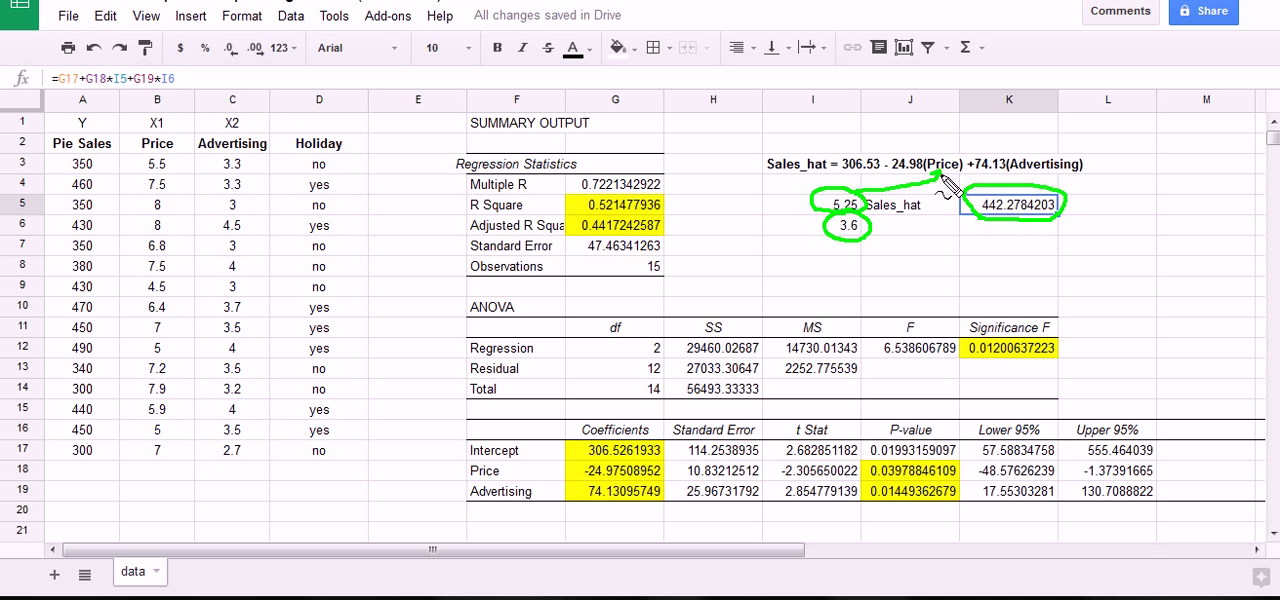
{"action": "mouse_move", "coordinate": [868, 232]}
{"action": "left_mouse_down"}
{"action": "mouse_move", "coordinate": [1062, 276]}
{"action": "mouse_move", "coordinate": [1100, 215]}
{"action": "mouse_move", "coordinate": [1072, 180]}
{"action": "left_mouse_up"}
{"action": "mouse_move", "coordinate": [780, 150]}
{"action": "left_mouse_down"}
{"action": "mouse_move", "coordinate": [1076, 143]}
{"action": "mouse_move", "coordinate": [1072, 180]}
{"action": "left_mouse_up"}
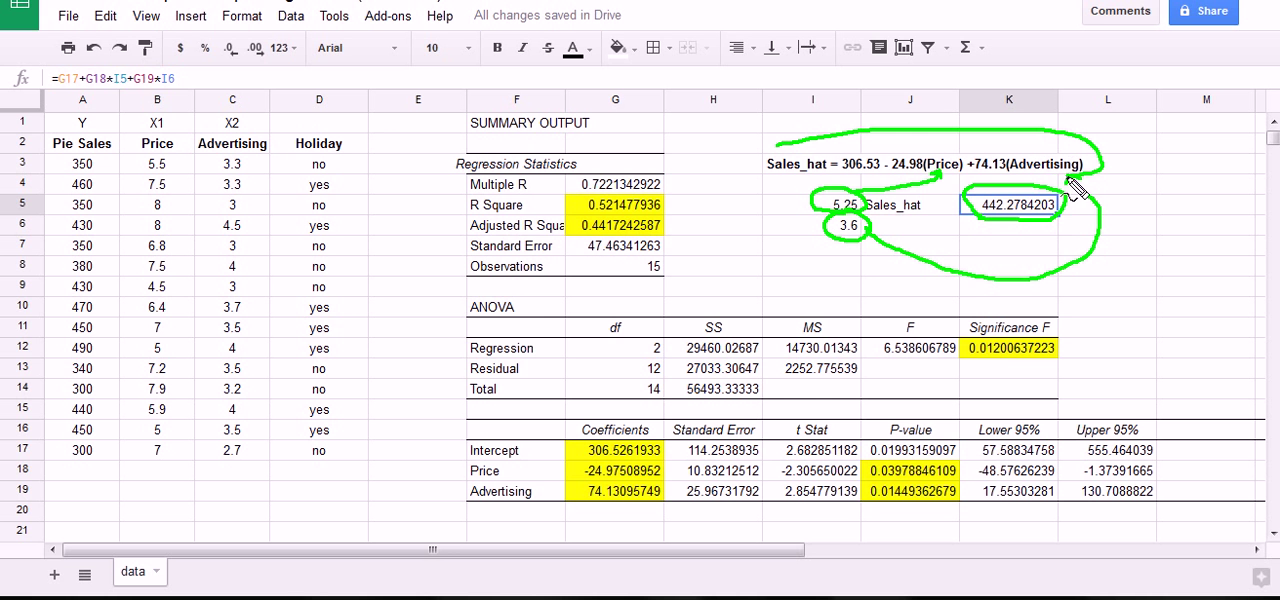
{"action": "mouse_move", "coordinate": [905, 188]}
{"action": "left_mouse_down"}
{"action": "mouse_move", "coordinate": [760, 178]}
{"action": "mouse_move", "coordinate": [780, 150]}
{"action": "left_mouse_up"}
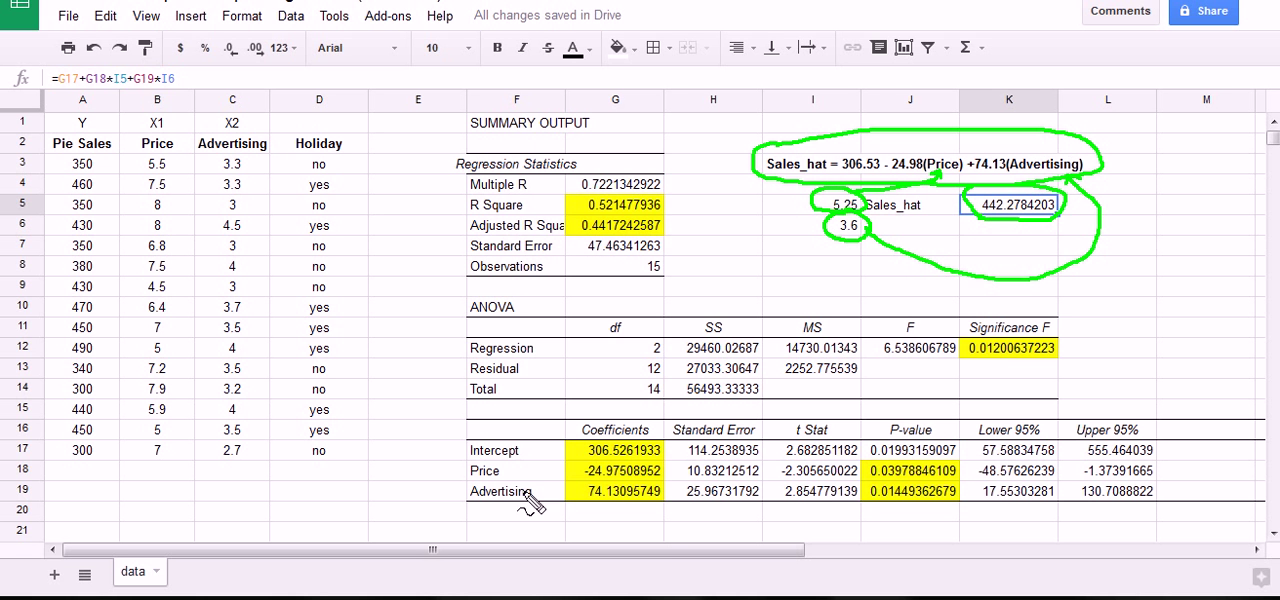
{"action": "mouse_move", "coordinate": [562, 446]}
{"action": "left_mouse_down"}
{"action": "mouse_move", "coordinate": [648, 447]}
{"action": "mouse_move", "coordinate": [640, 520]}
{"action": "mouse_move", "coordinate": [612, 436]}
{"action": "left_mouse_up"}
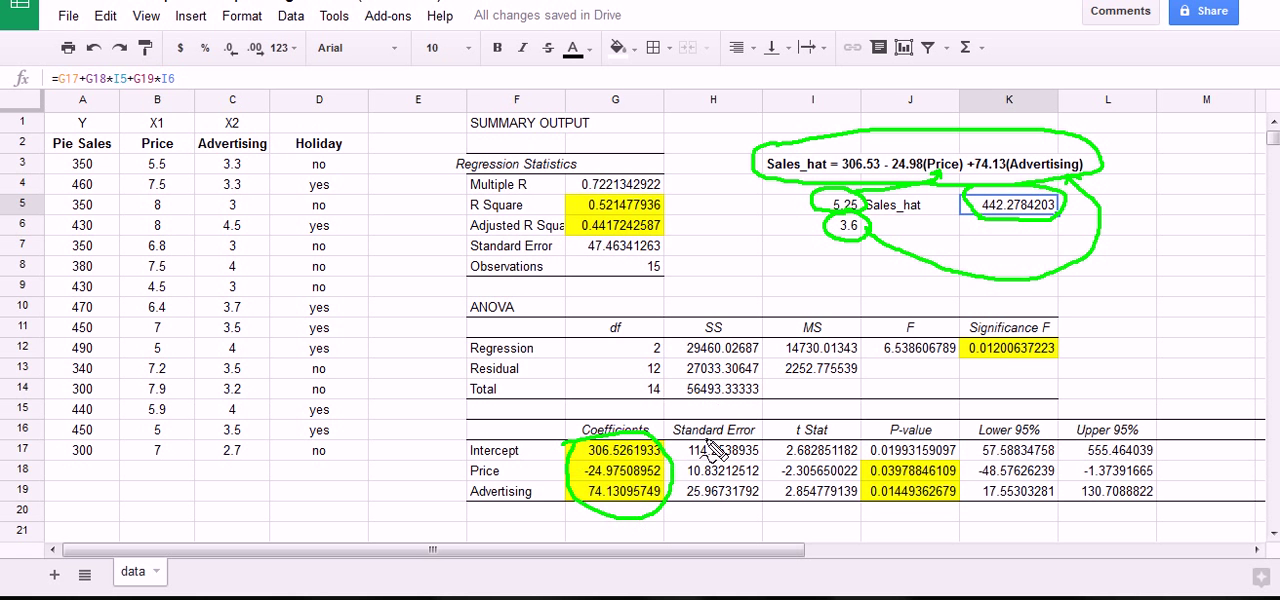
{"action": "key", "text": "Escape"}
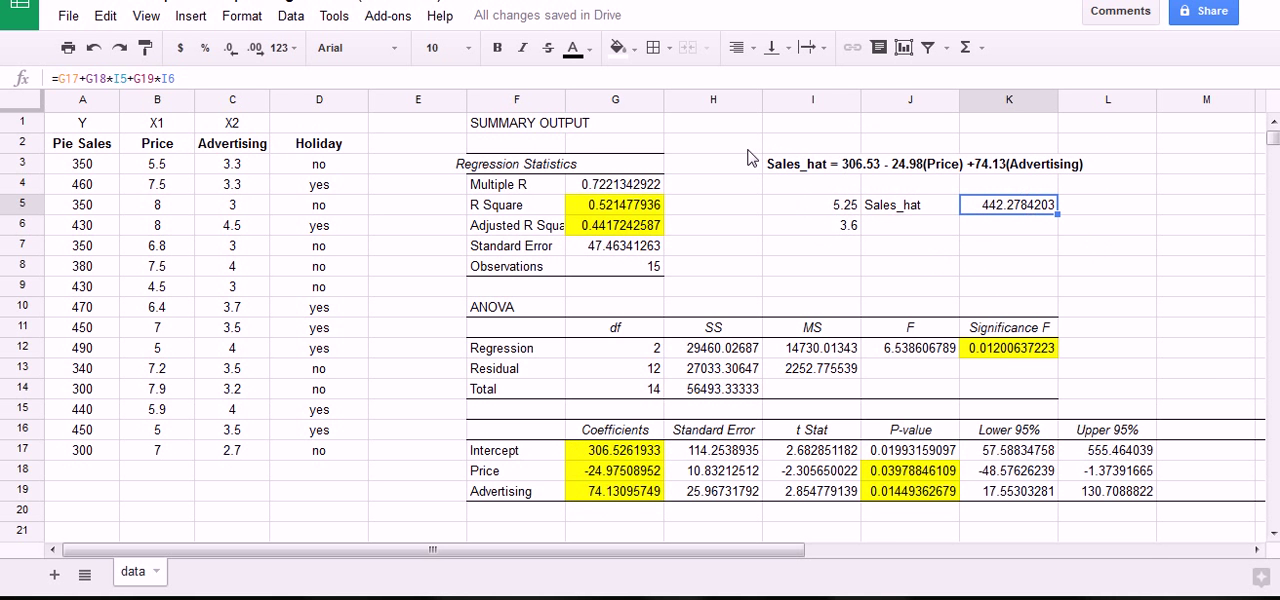
Review the regression output's R Square, Adjusted R Square, observations, Significance F, and the Price and Advertising p-values.
{"action": "mouse_move", "coordinate": [585, 201]}
{"action": "left_mouse_down"}
{"action": "mouse_move", "coordinate": [672, 214]}
{"action": "mouse_move", "coordinate": [650, 226]}
{"action": "mouse_move", "coordinate": [584, 212]}
{"action": "mouse_move", "coordinate": [625, 213]}
{"action": "left_mouse_up"}
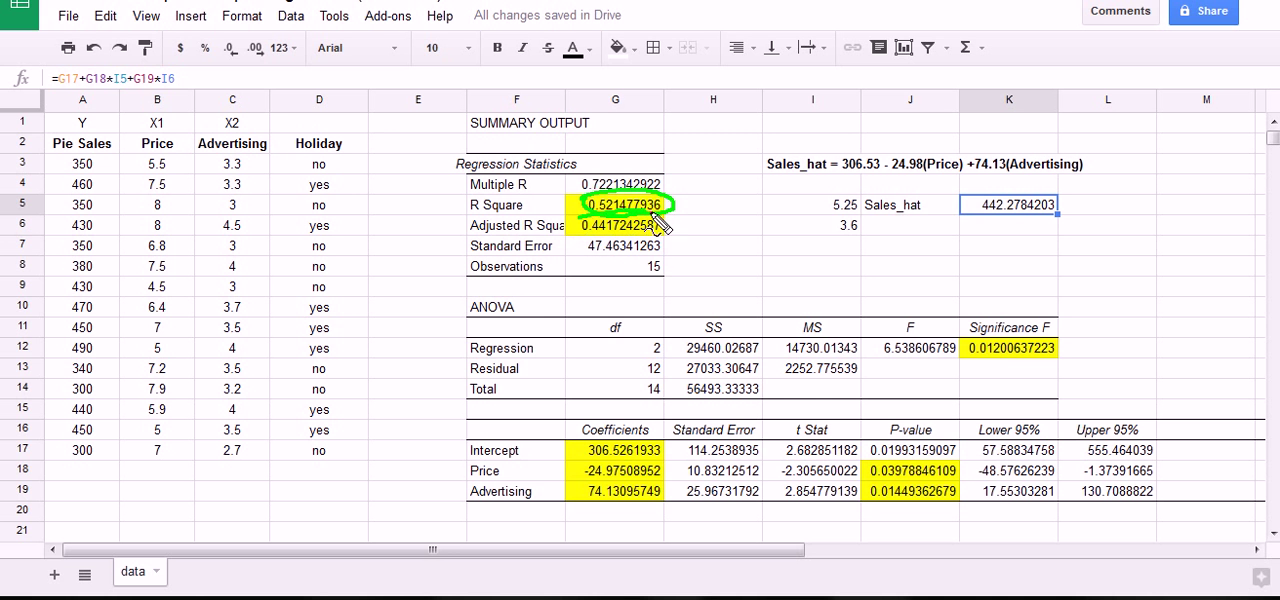
{"action": "mouse_move", "coordinate": [655, 222]}
{"action": "left_mouse_down"}
{"action": "mouse_move", "coordinate": [642, 240]}
{"action": "mouse_move", "coordinate": [605, 242]}
{"action": "mouse_move", "coordinate": [580, 222]}
{"action": "mouse_move", "coordinate": [655, 218]}
{"action": "left_mouse_up"}
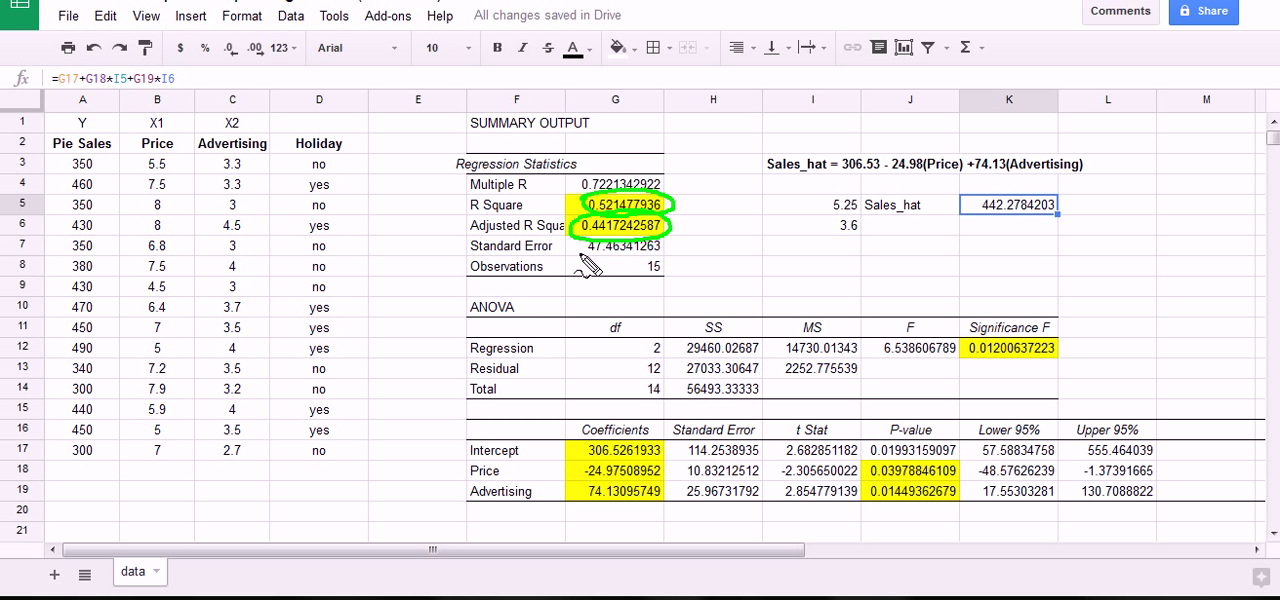
{"action": "left_click_drag", "start_coordinate": [648, 258], "coordinate": [640, 276]}
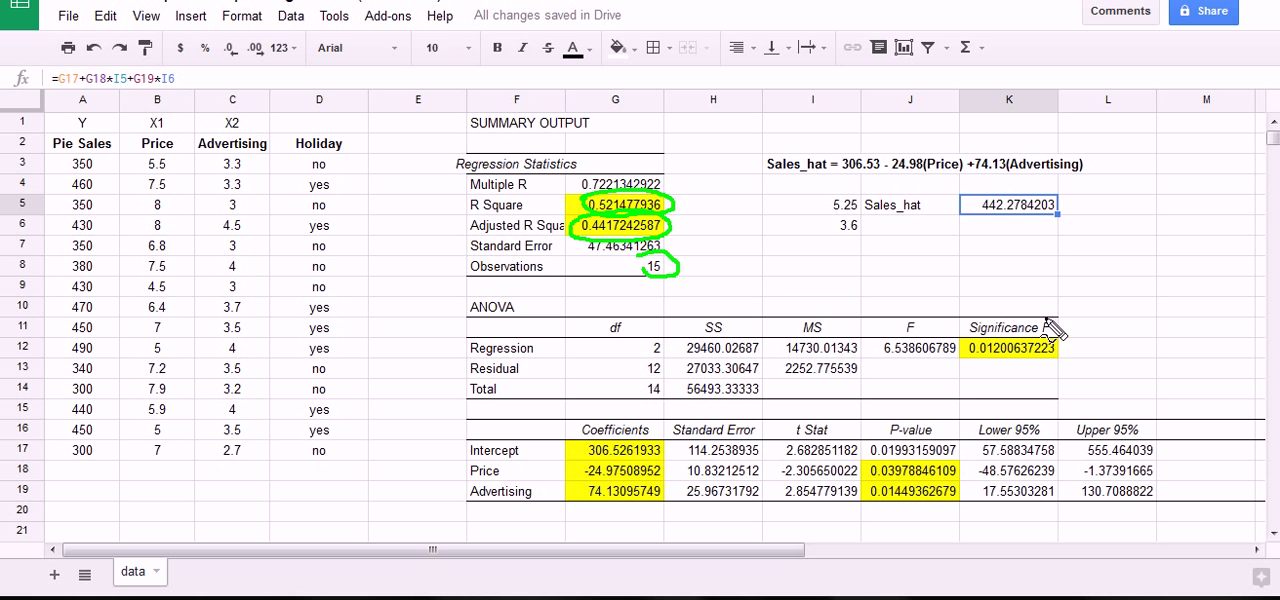
{"action": "mouse_move", "coordinate": [975, 352]}
{"action": "left_mouse_down"}
{"action": "mouse_move", "coordinate": [1030, 334]}
{"action": "mouse_move", "coordinate": [1075, 378]}
{"action": "mouse_move", "coordinate": [952, 386]}
{"action": "mouse_move", "coordinate": [962, 345]}
{"action": "left_mouse_up"}
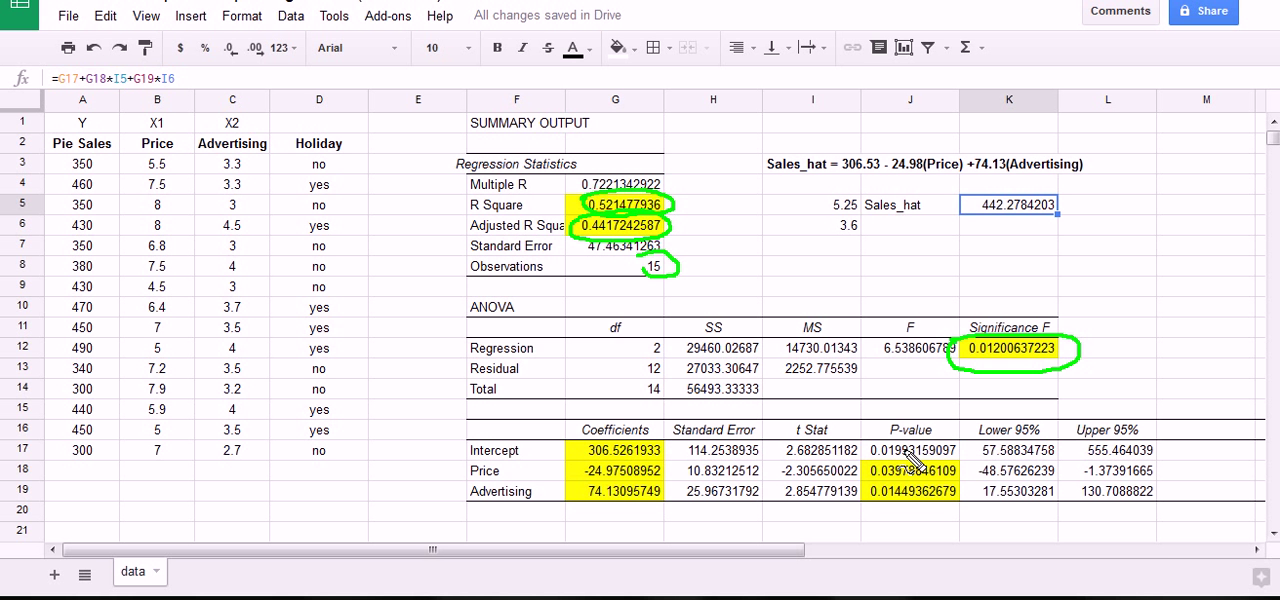
{"action": "mouse_move", "coordinate": [860, 474]}
{"action": "left_mouse_down"}
{"action": "mouse_move", "coordinate": [925, 461]}
{"action": "mouse_move", "coordinate": [966, 478]}
{"action": "mouse_move", "coordinate": [852, 498]}
{"action": "mouse_move", "coordinate": [908, 512]}
{"action": "mouse_move", "coordinate": [962, 505]}
{"action": "mouse_move", "coordinate": [955, 484]}
{"action": "mouse_move", "coordinate": [866, 488]}
{"action": "left_mouse_up"}
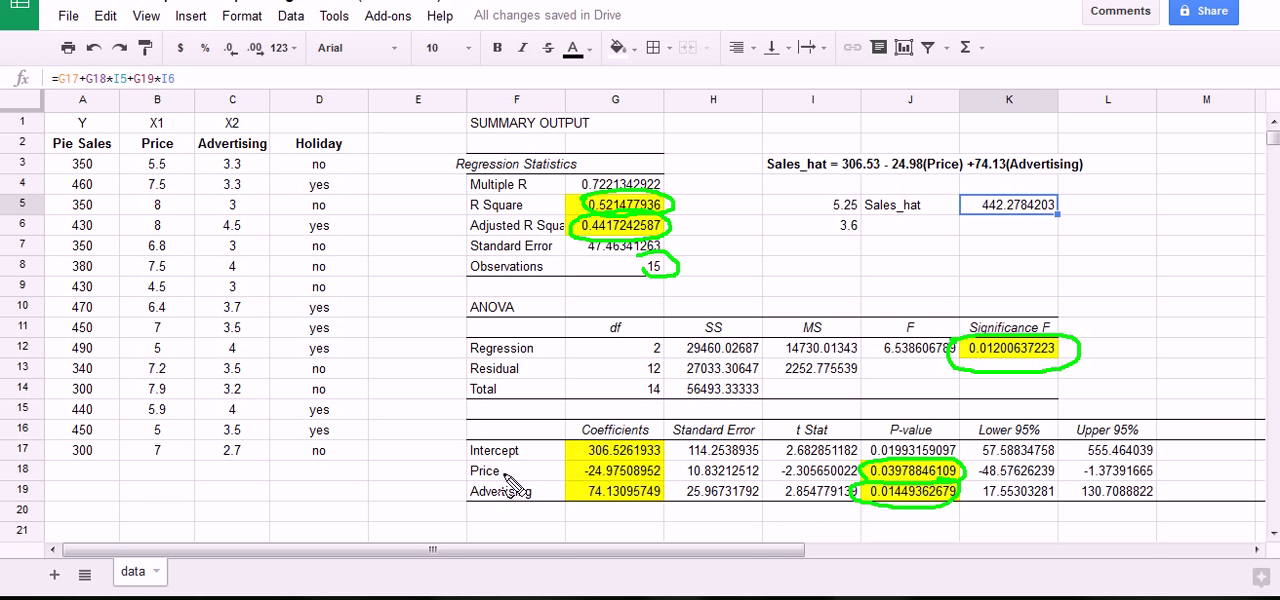
{"action": "mouse_move", "coordinate": [437, 470]}
{"action": "left_mouse_down"}
{"action": "mouse_move", "coordinate": [465, 470]}
{"action": "mouse_move", "coordinate": [452, 476]}
{"action": "left_mouse_up"}
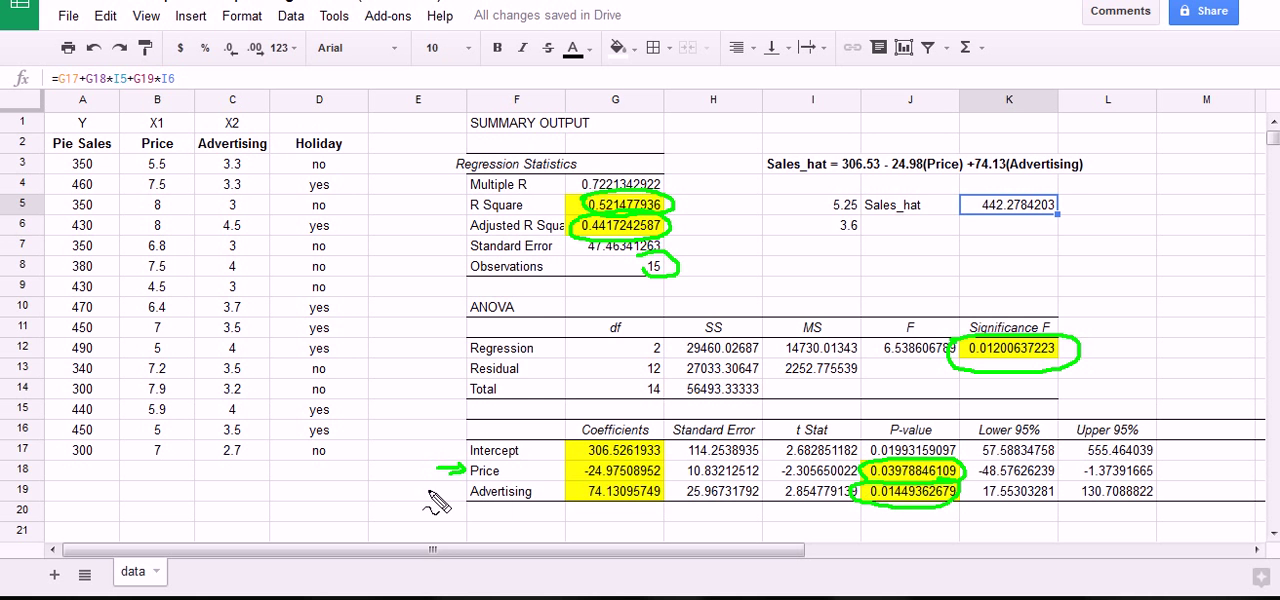
{"action": "left_click_drag", "start_coordinate": [428, 491], "coordinate": [448, 499]}
{"action": "mouse_move", "coordinate": [866, 462]}
{"action": "left_mouse_down"}
{"action": "mouse_move", "coordinate": [903, 424]}
{"action": "mouse_move", "coordinate": [975, 492]}
{"action": "mouse_move", "coordinate": [862, 522]}
{"action": "mouse_move", "coordinate": [845, 478]}
{"action": "mouse_move", "coordinate": [858, 466]}
{"action": "left_mouse_up"}
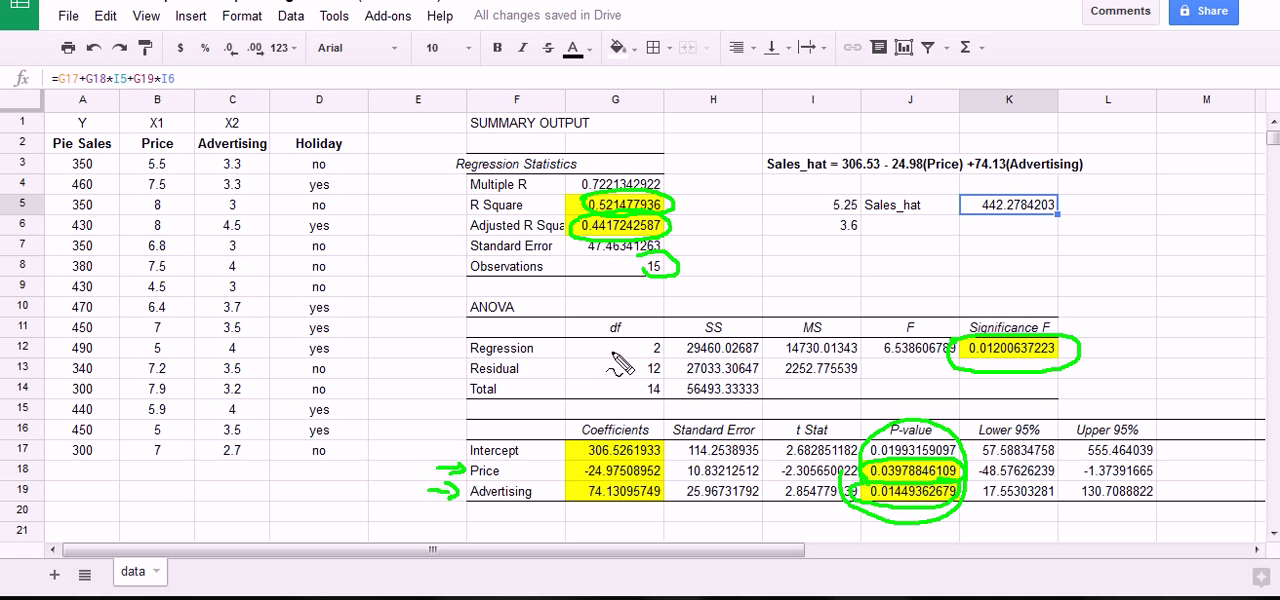
{"action": "mouse_move", "coordinate": [612, 352]}
{"action": "left_mouse_down"}
{"action": "mouse_move", "coordinate": [908, 372]}
{"action": "mouse_move", "coordinate": [640, 392]}
{"action": "mouse_move", "coordinate": [660, 358]}
{"action": "left_mouse_up"}
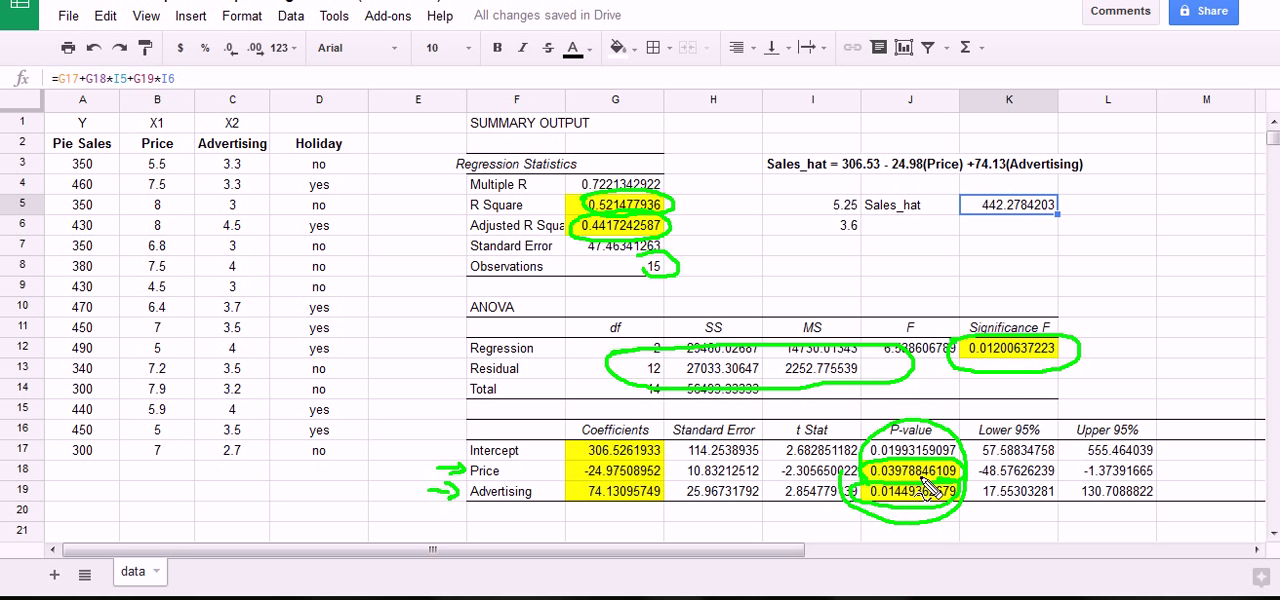
{"action": "key", "text": "Escape"}
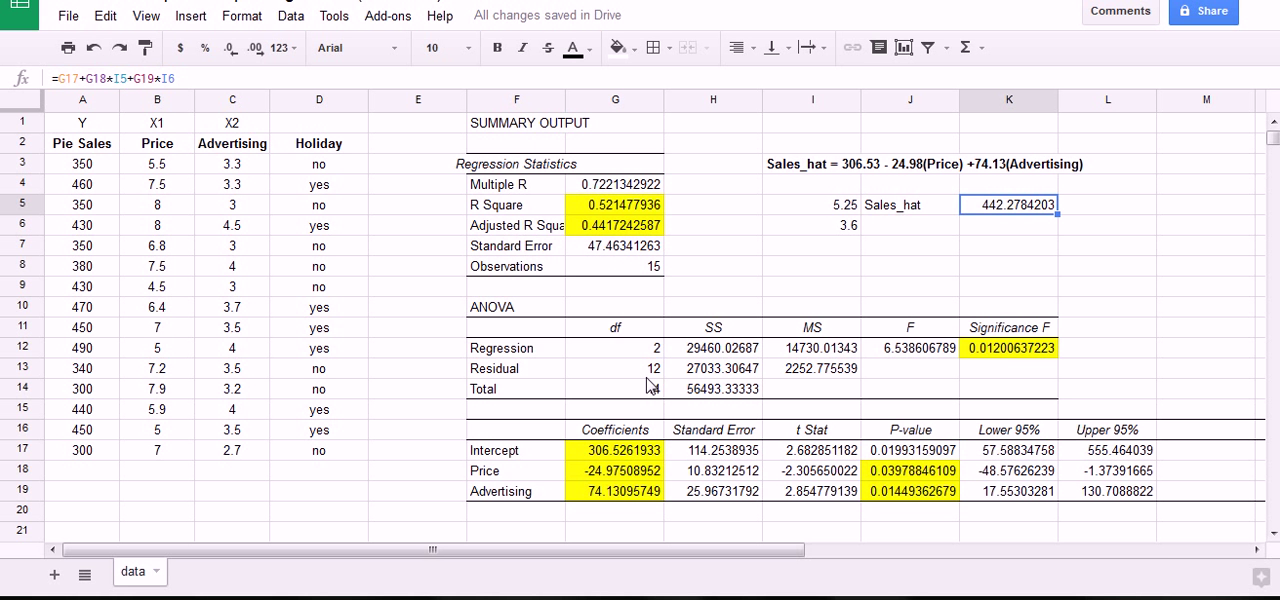
{"action": "left_click", "coordinate": [308, 143]}
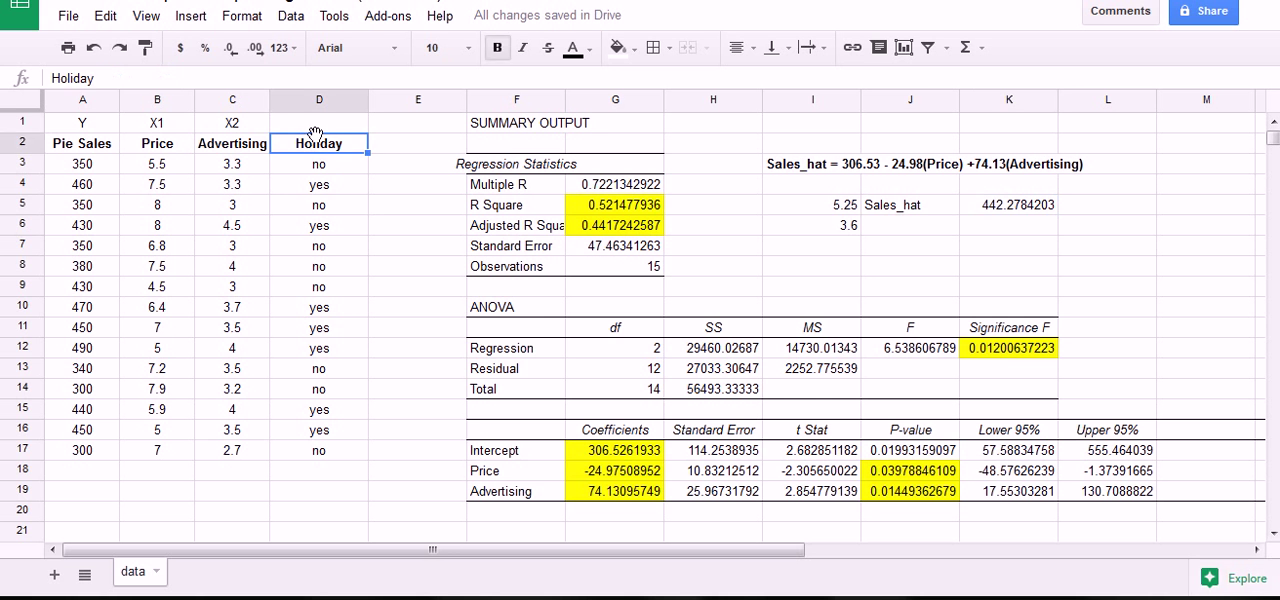
{"action": "left_click", "coordinate": [323, 127]}
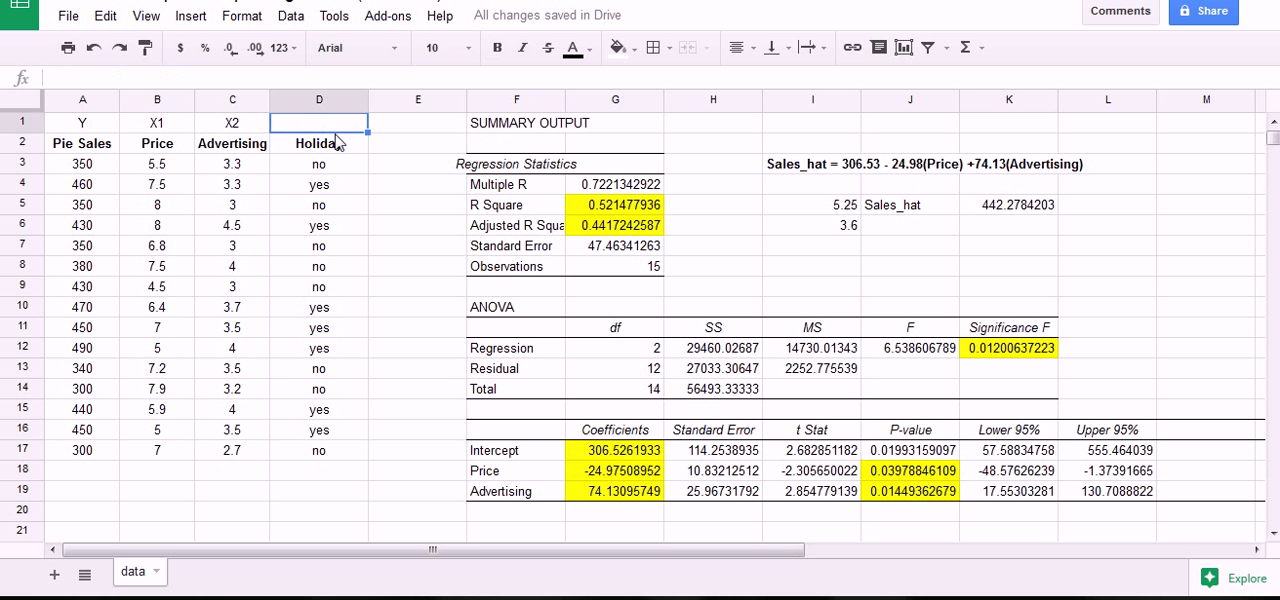
{"action": "mouse_move", "coordinate": [576, 197]}
{"action": "left_mouse_down"}
{"action": "mouse_move", "coordinate": [674, 222]}
{"action": "mouse_move", "coordinate": [674, 243]}
{"action": "mouse_move", "coordinate": [605, 256]}
{"action": "mouse_move", "coordinate": [573, 207]}
{"action": "left_mouse_up"}
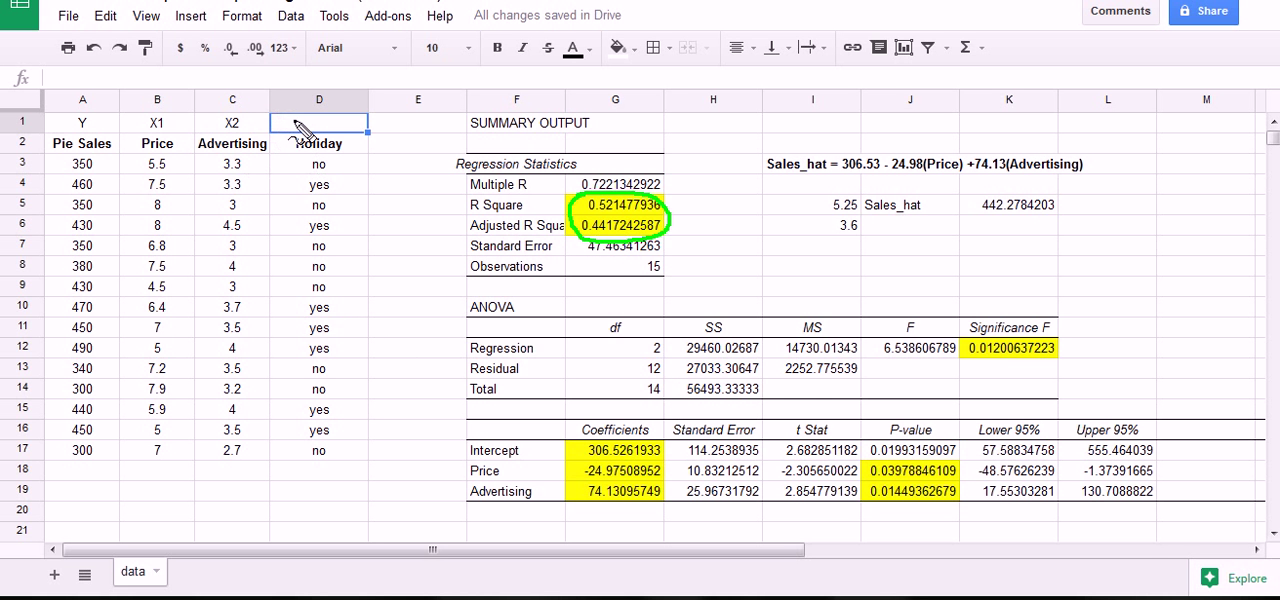
{"action": "mouse_move", "coordinate": [272, 104]}
{"action": "left_mouse_down"}
{"action": "mouse_move", "coordinate": [395, 125]}
{"action": "mouse_move", "coordinate": [418, 405]}
{"action": "mouse_move", "coordinate": [338, 485]}
{"action": "mouse_move", "coordinate": [266, 286]}
{"action": "mouse_move", "coordinate": [274, 104]}
{"action": "left_mouse_up"}
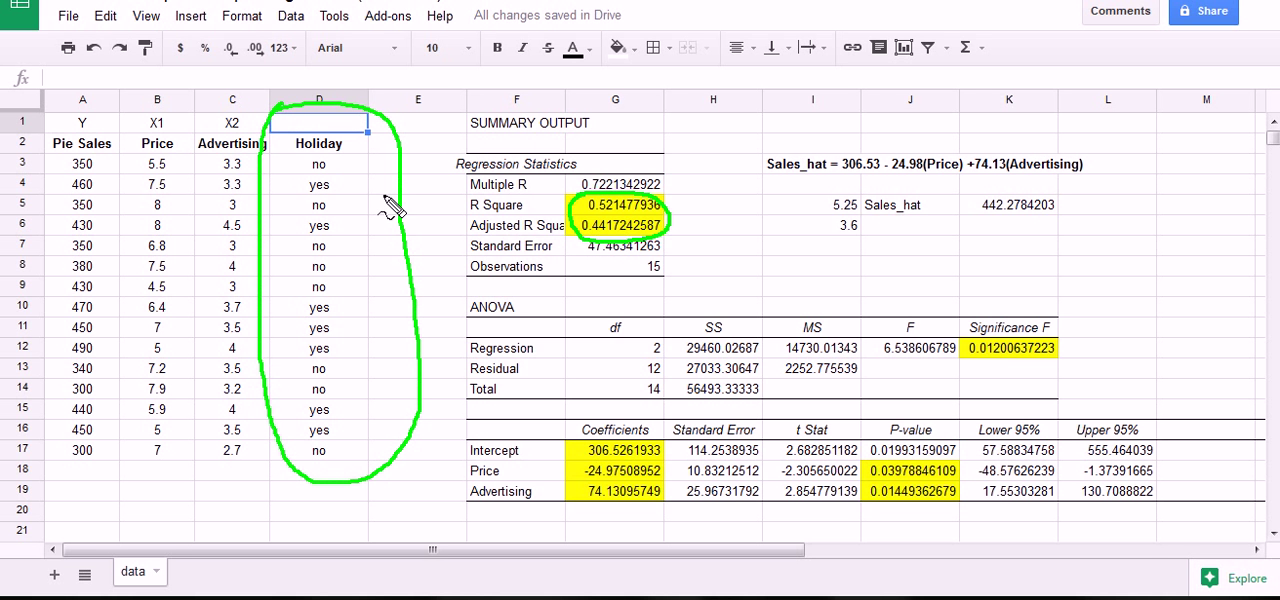
{"action": "left_click", "coordinate": [408, 250]}
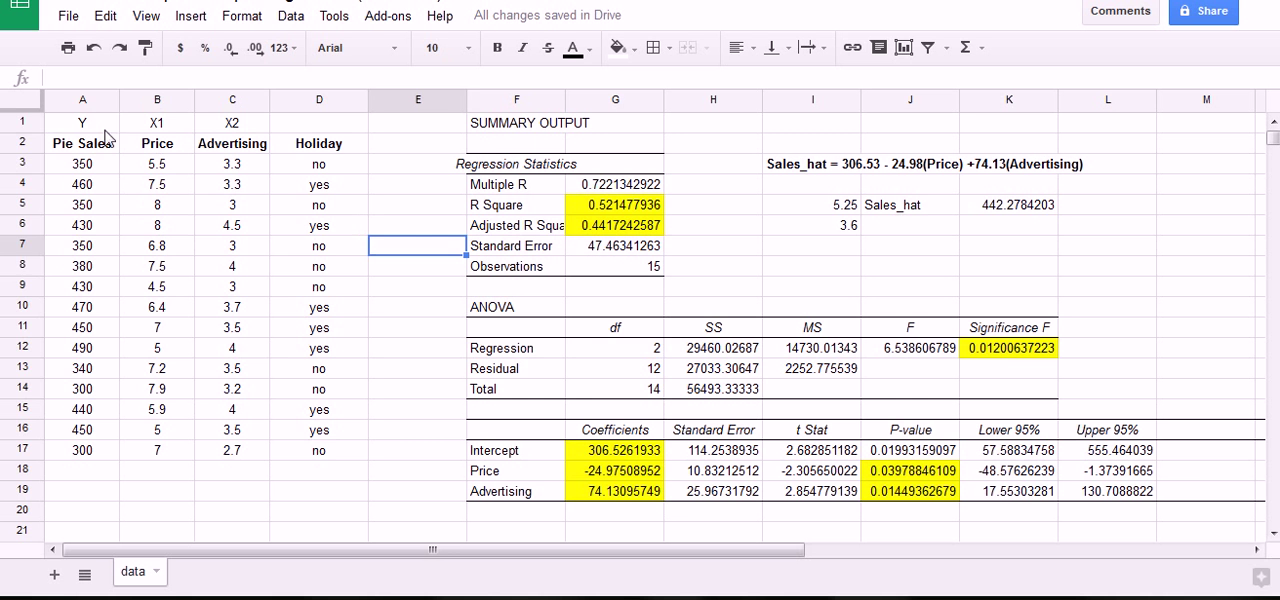
Copy the data table in A1:D17, including the Holiday column, into a new sheet starting at cell A1.
{"action": "left_click_drag", "start_coordinate": [100, 124], "coordinate": [335, 455]}
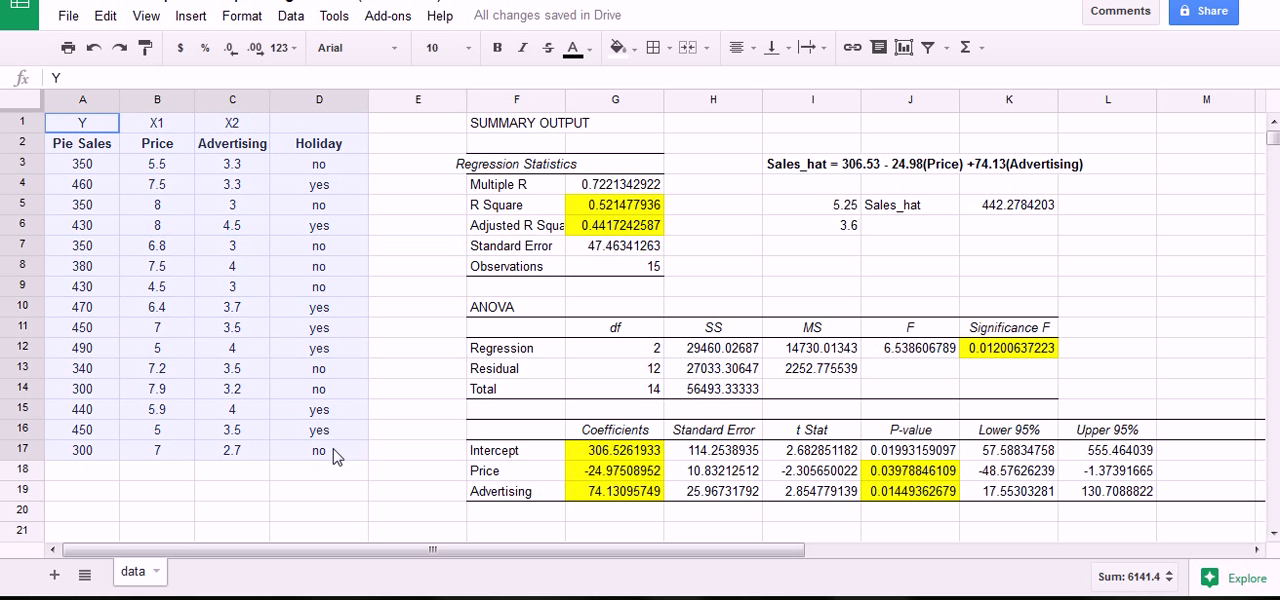
{"action": "key", "text": "ctrl+c"}
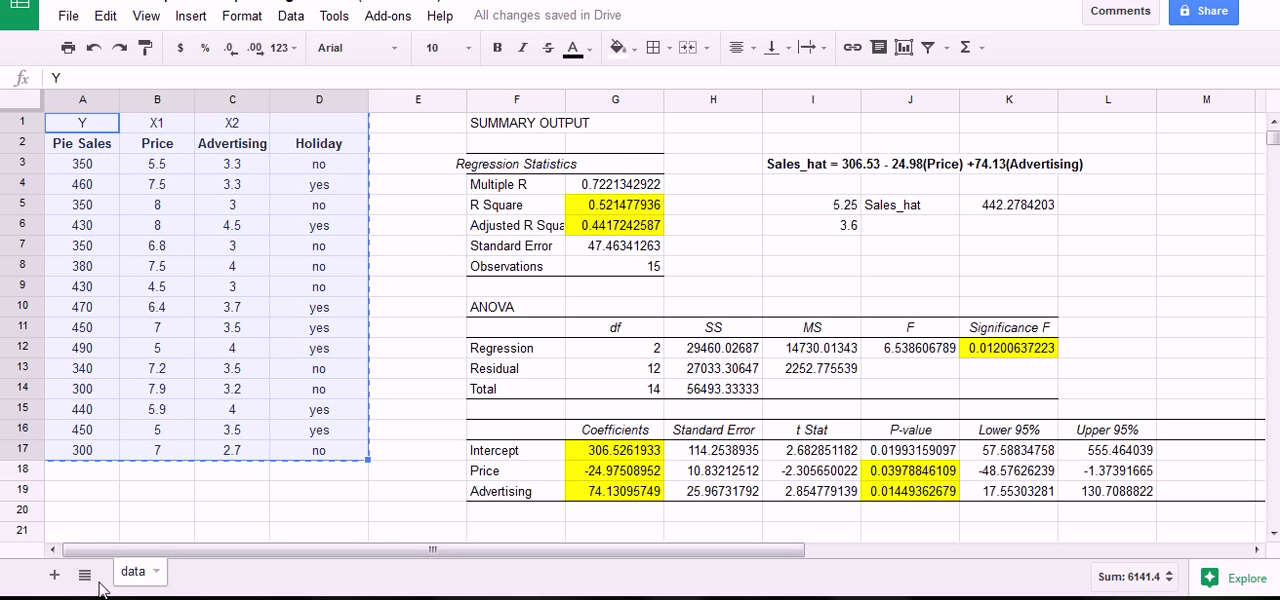
{"action": "left_click", "coordinate": [54, 578]}
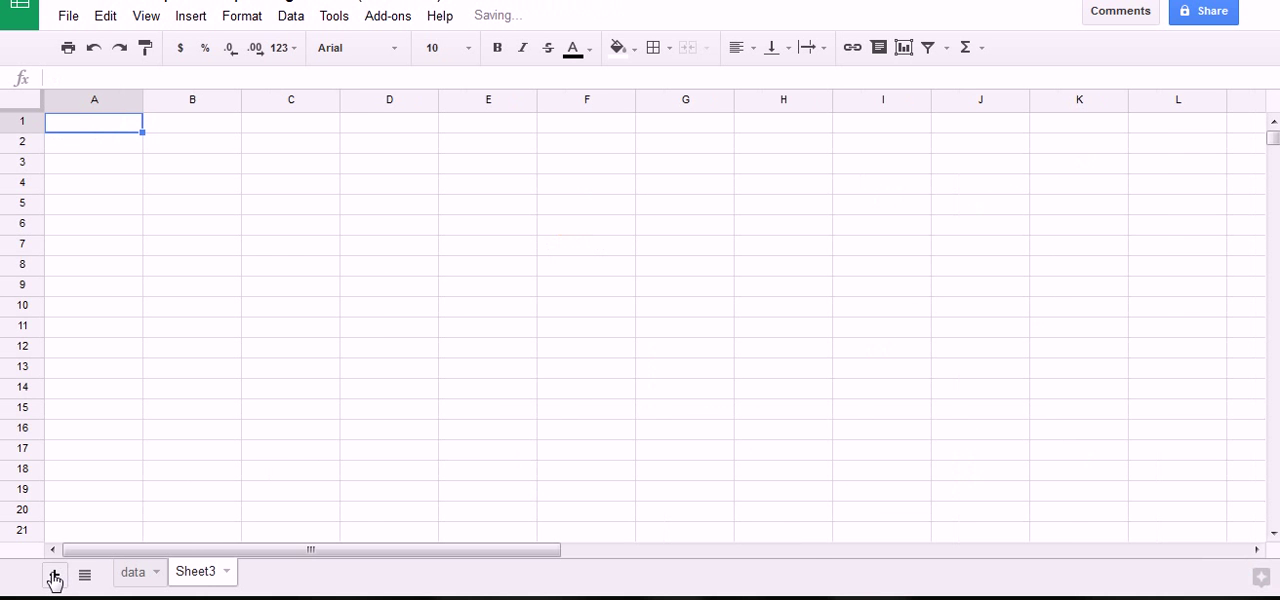
{"action": "key", "text": "ctrl+v"}
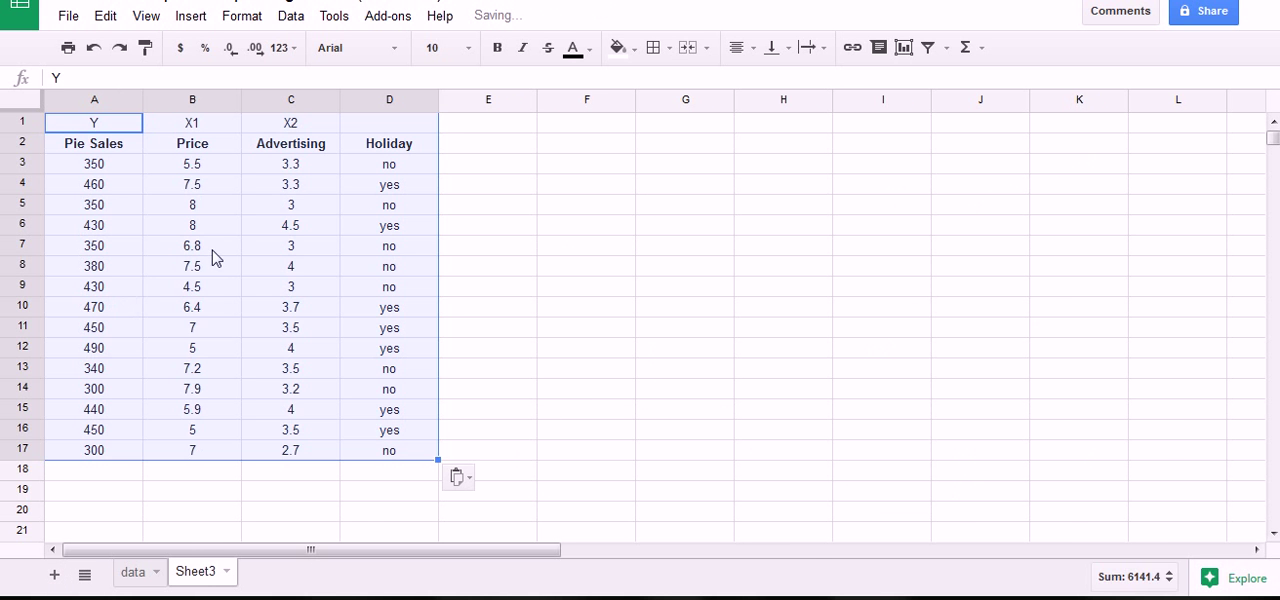
Examine the Holiday column's header and its yes/no values in D3:D17.
{"action": "left_click", "coordinate": [377, 192]}
{"action": "left_click", "coordinate": [390, 124]}
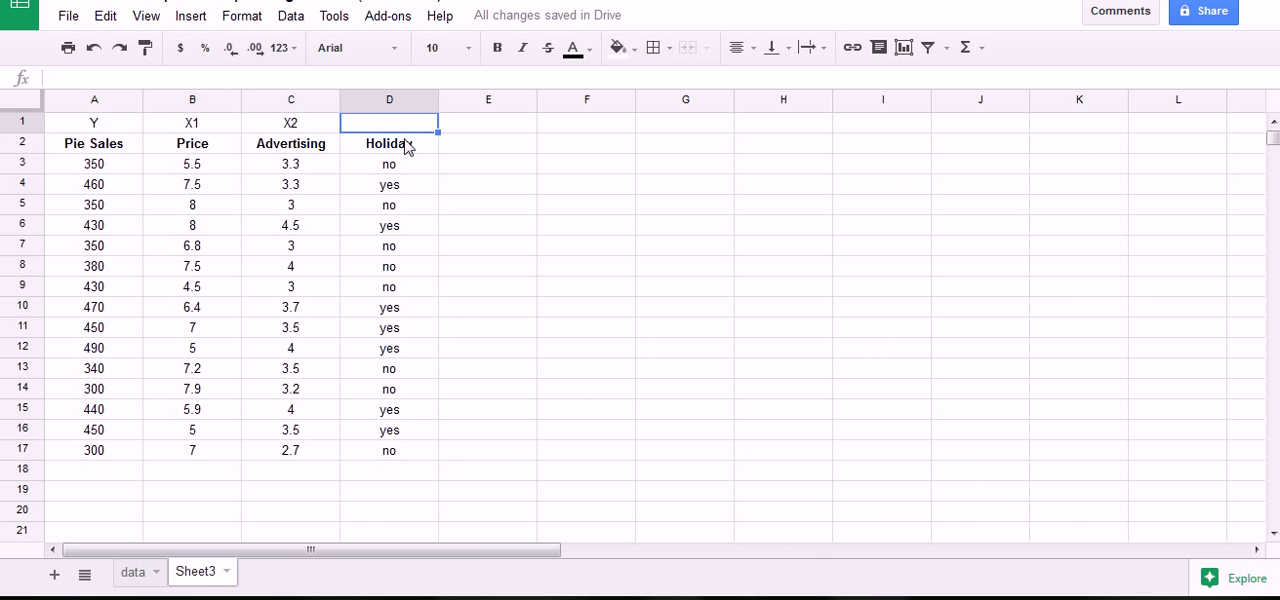
{"action": "left_click", "coordinate": [378, 146]}
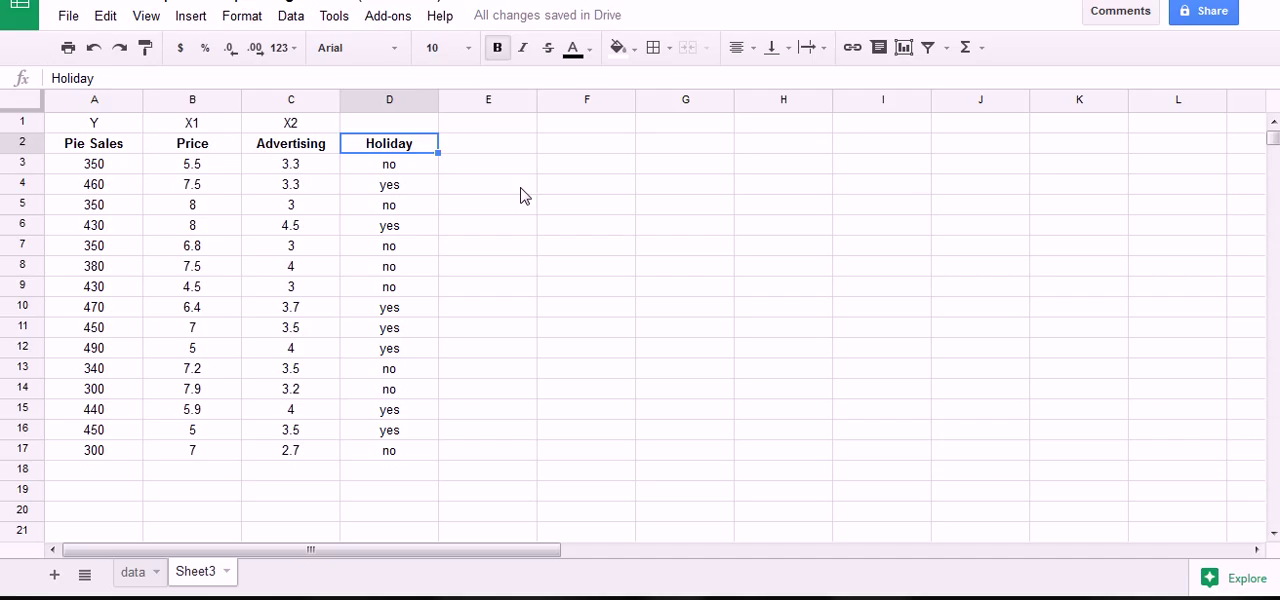
{"action": "left_click", "coordinate": [451, 151]}
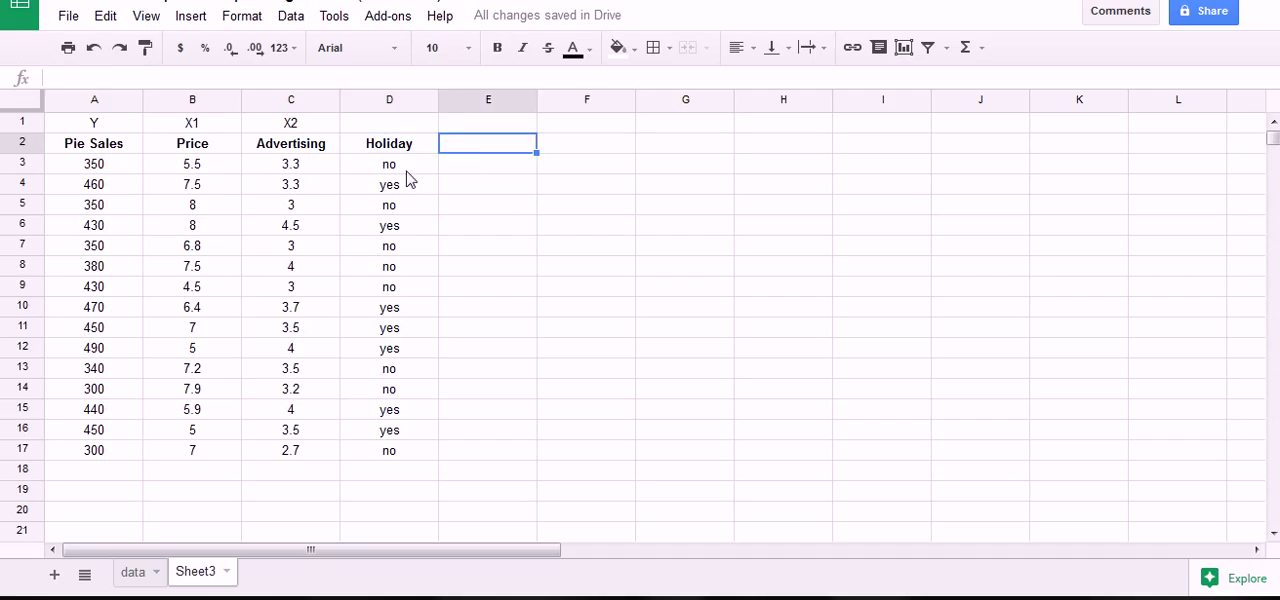
{"action": "left_click_drag", "start_coordinate": [408, 166], "coordinate": [400, 457]}
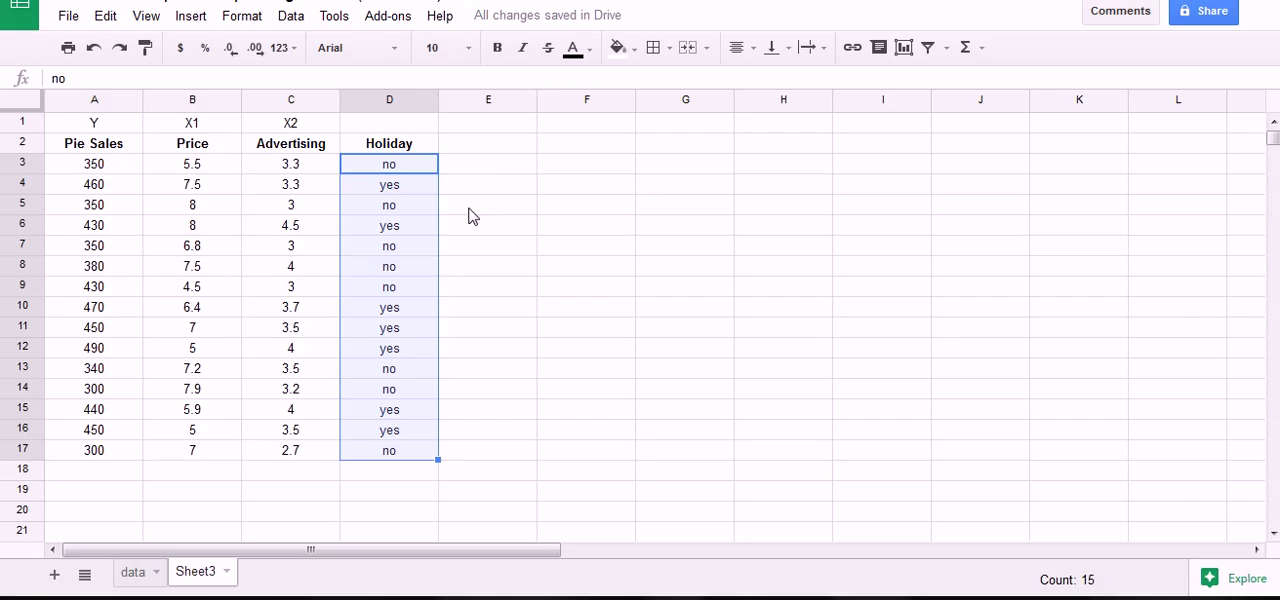
Enter the note baseline=No in cell E1, above a new column beside Holiday.
{"action": "left_click", "coordinate": [465, 126]}
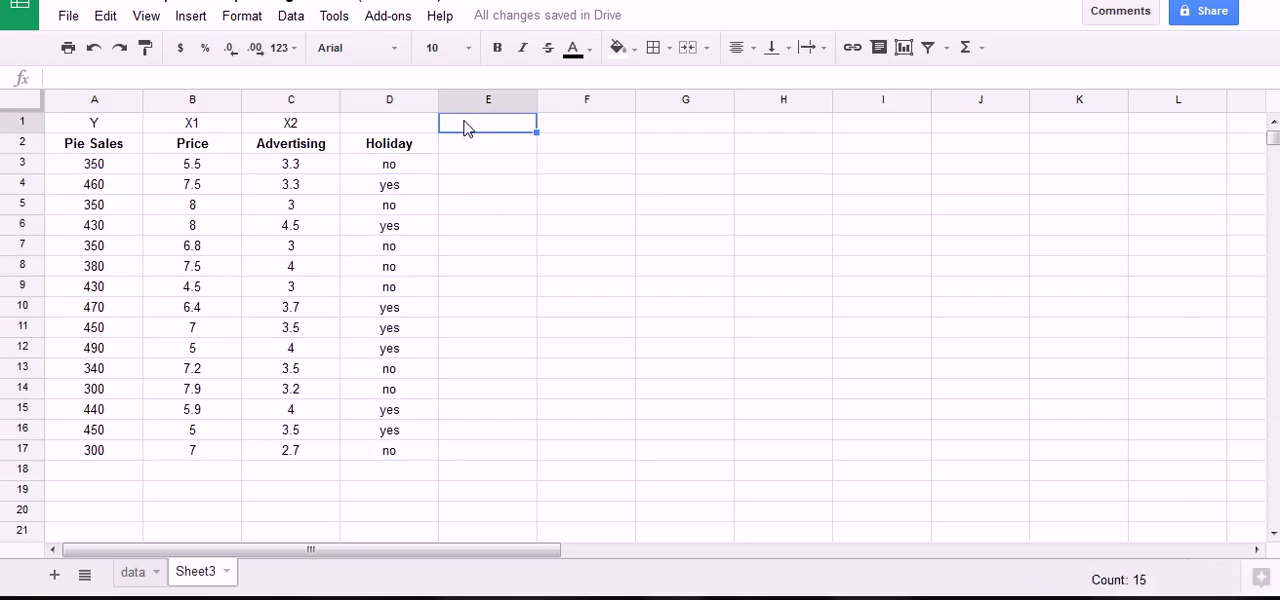
{"action": "type", "text": "base"}
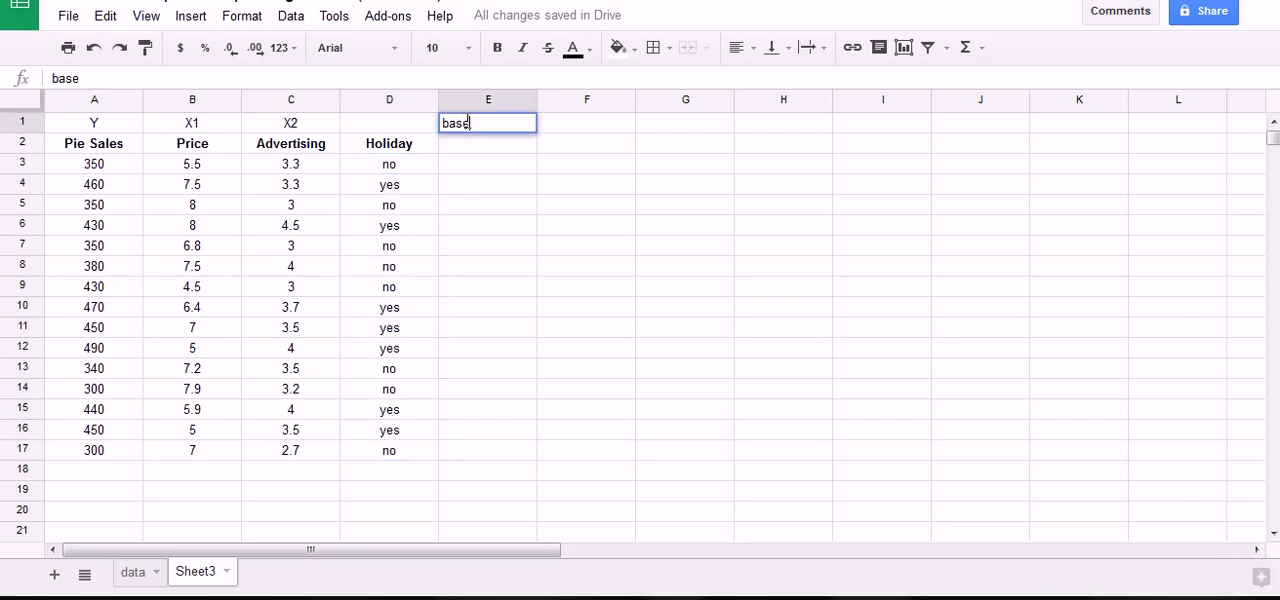
{"action": "type", "text": "line=No"}
{"action": "key", "text": "Return"}
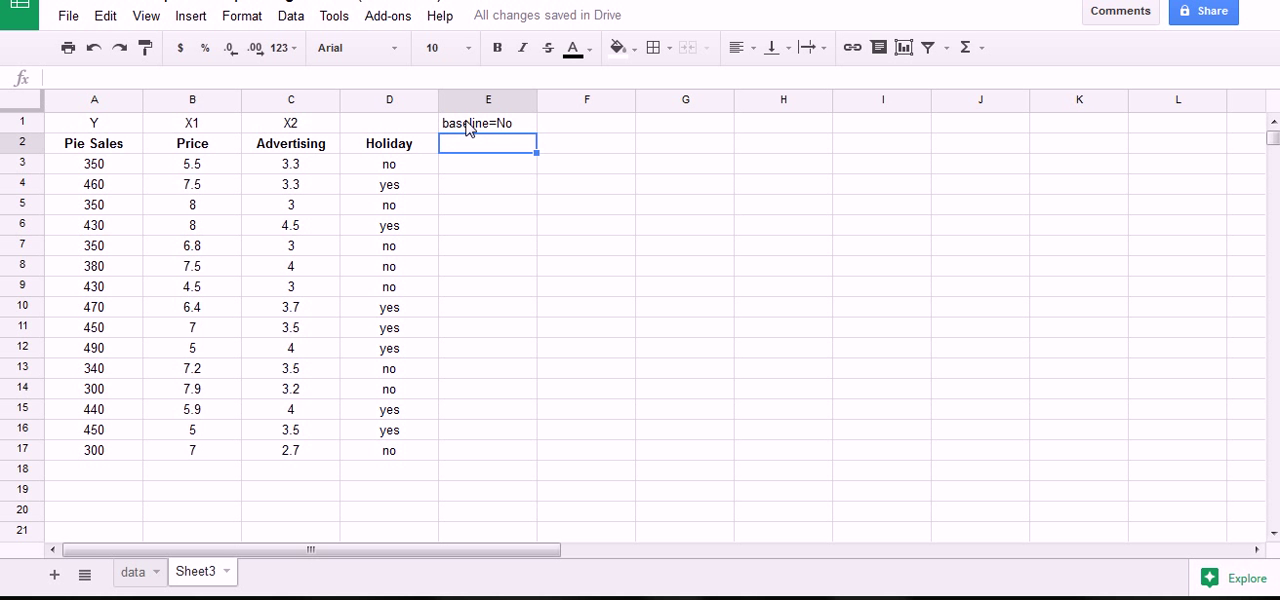
Enter YesHoliday in cell E2 as the header of the new dummy variable column.
{"action": "type", "text": "Yes"}
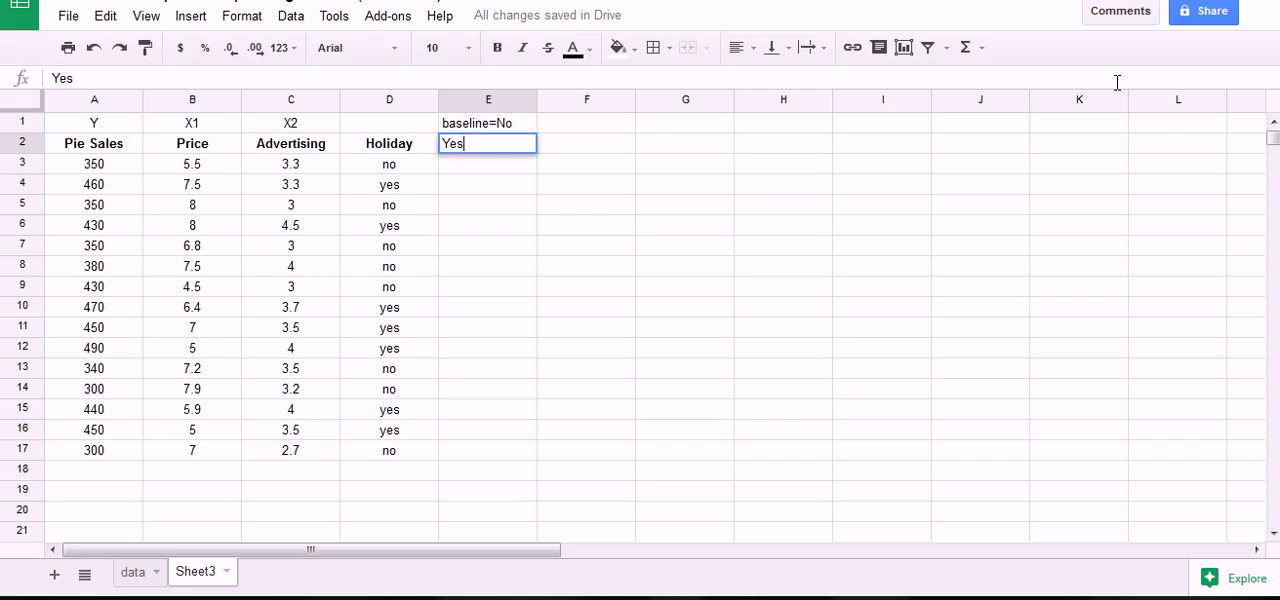
{"action": "key", "text": "Return"}
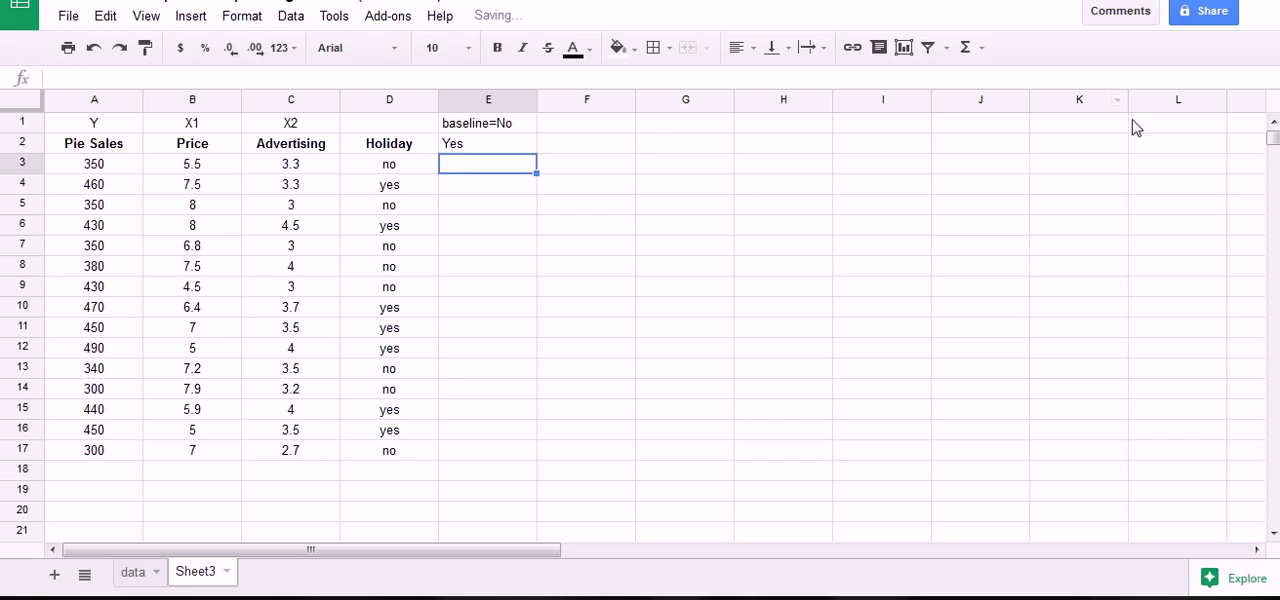
{"action": "left_click", "coordinate": [518, 148]}
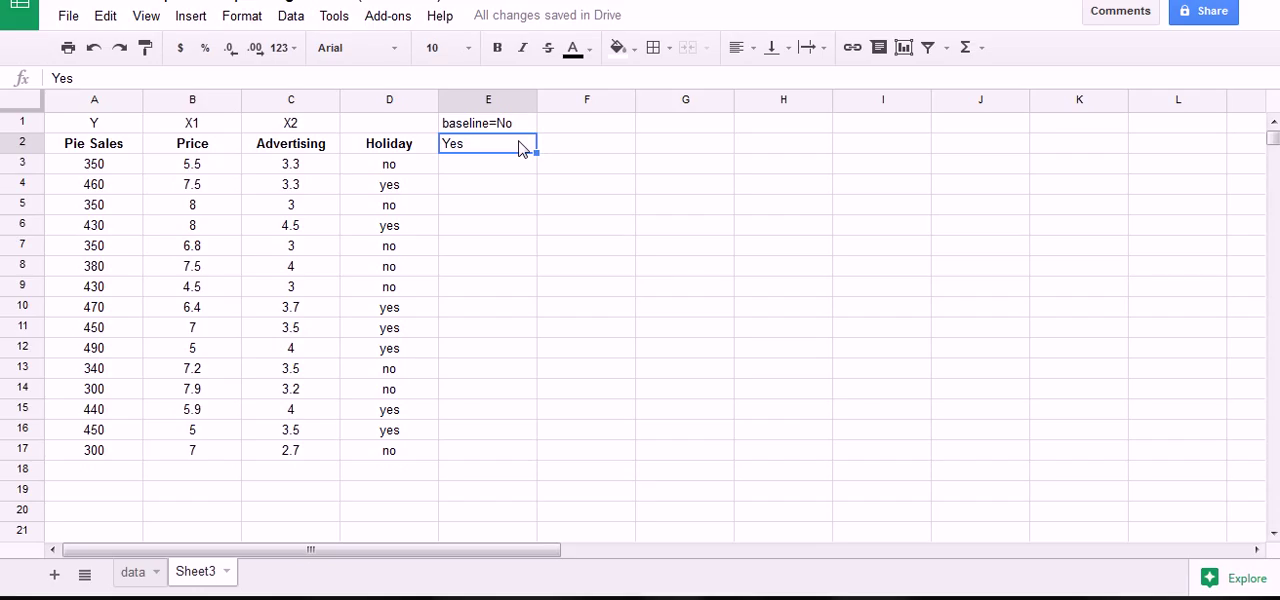
{"action": "double_click", "coordinate": [519, 143]}
{"action": "type", "text": "Holiday"}
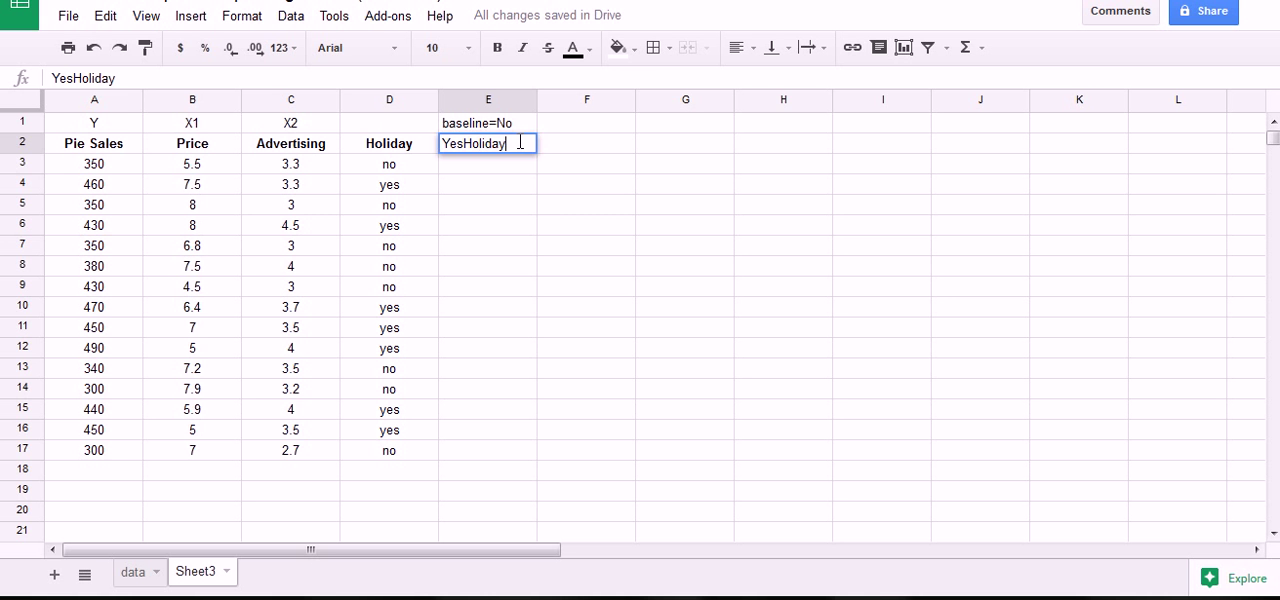
{"action": "key", "text": "Return"}
Make the YesHoliday header in E2 bold and center all of column E.
{"action": "left_click", "coordinate": [478, 140]}
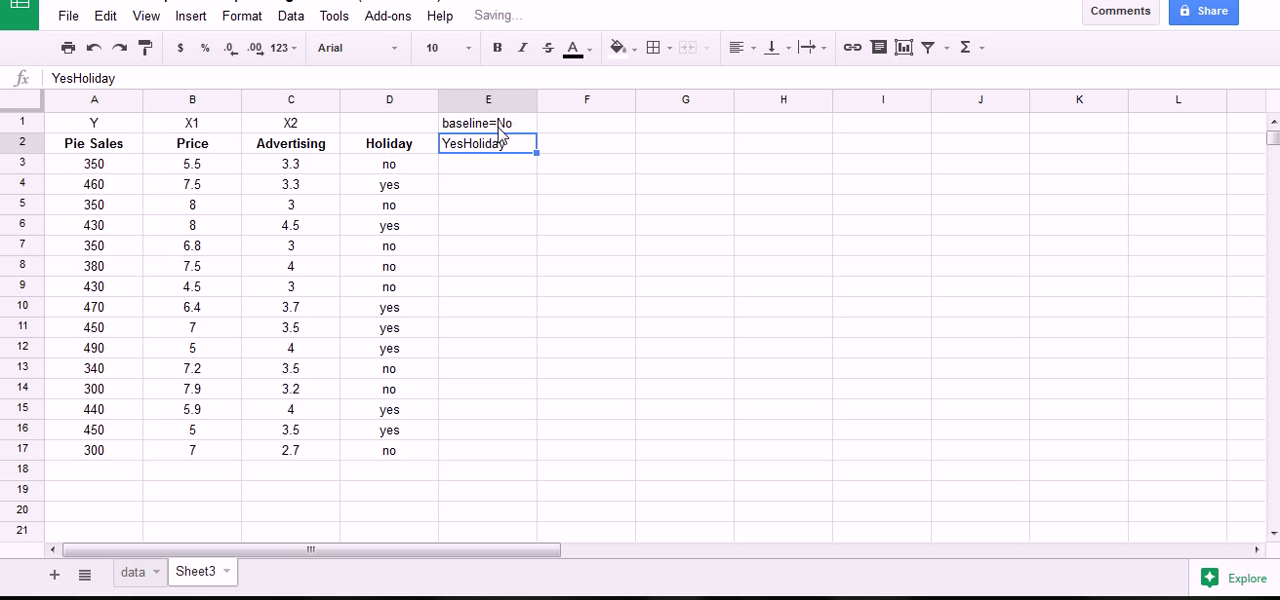
{"action": "left_click", "coordinate": [497, 48]}
{"action": "left_click", "coordinate": [492, 100]}
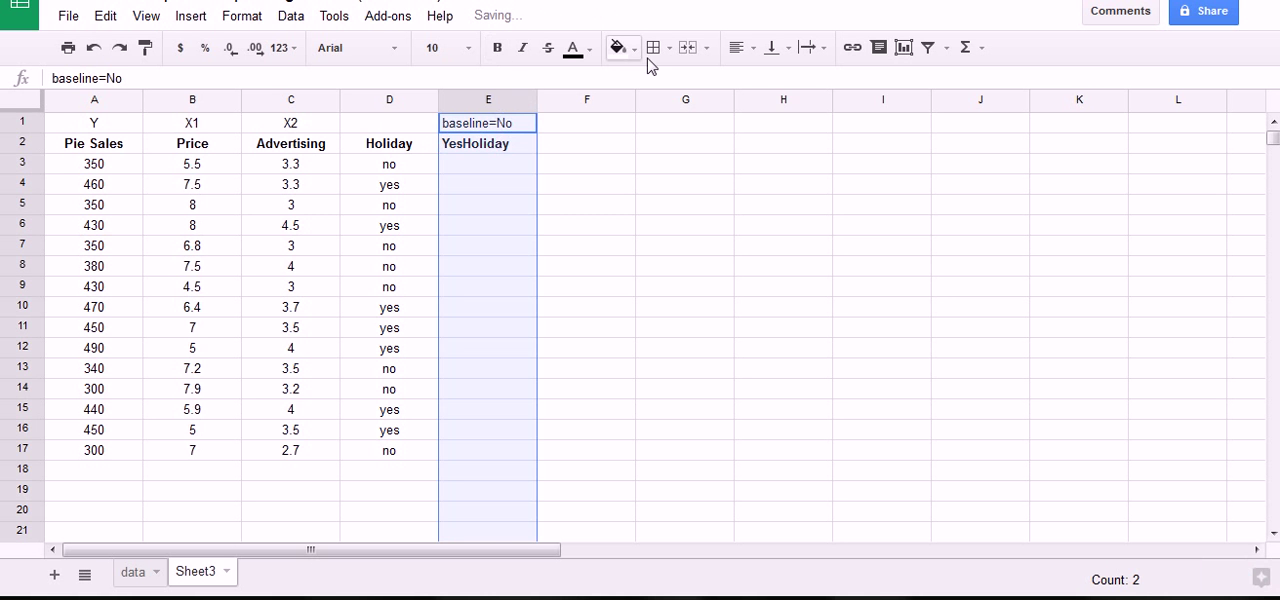
{"action": "left_click", "coordinate": [751, 50]}
{"action": "left_click", "coordinate": [768, 82]}
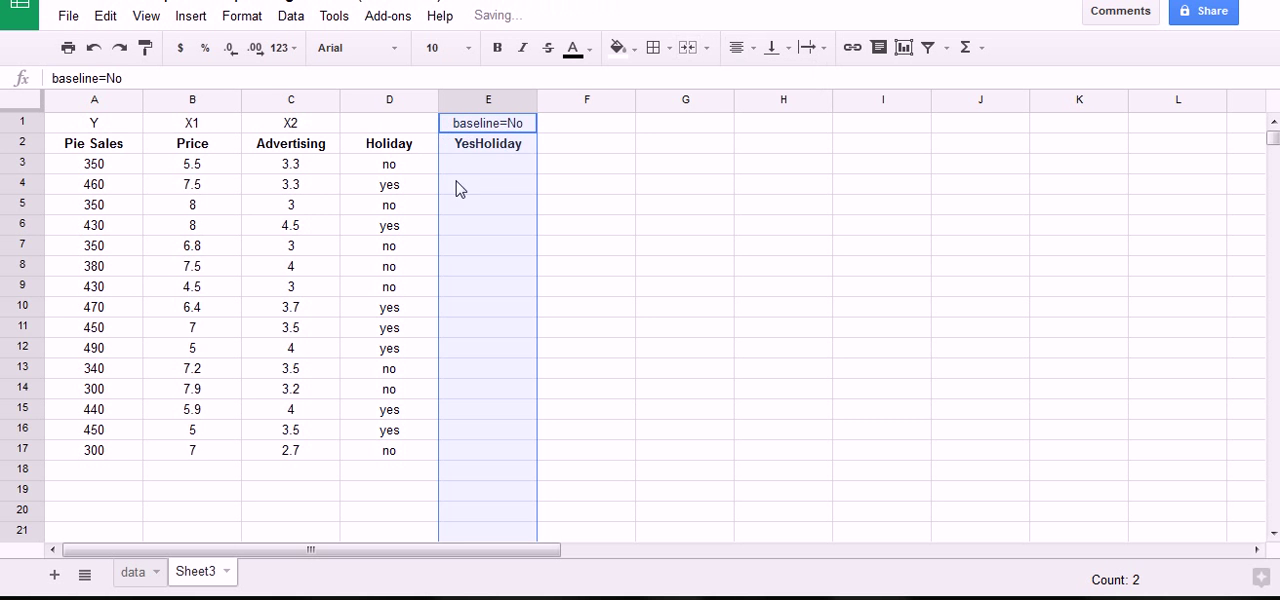
{"action": "left_click", "coordinate": [484, 150]}
{"action": "left_click", "coordinate": [502, 165]}
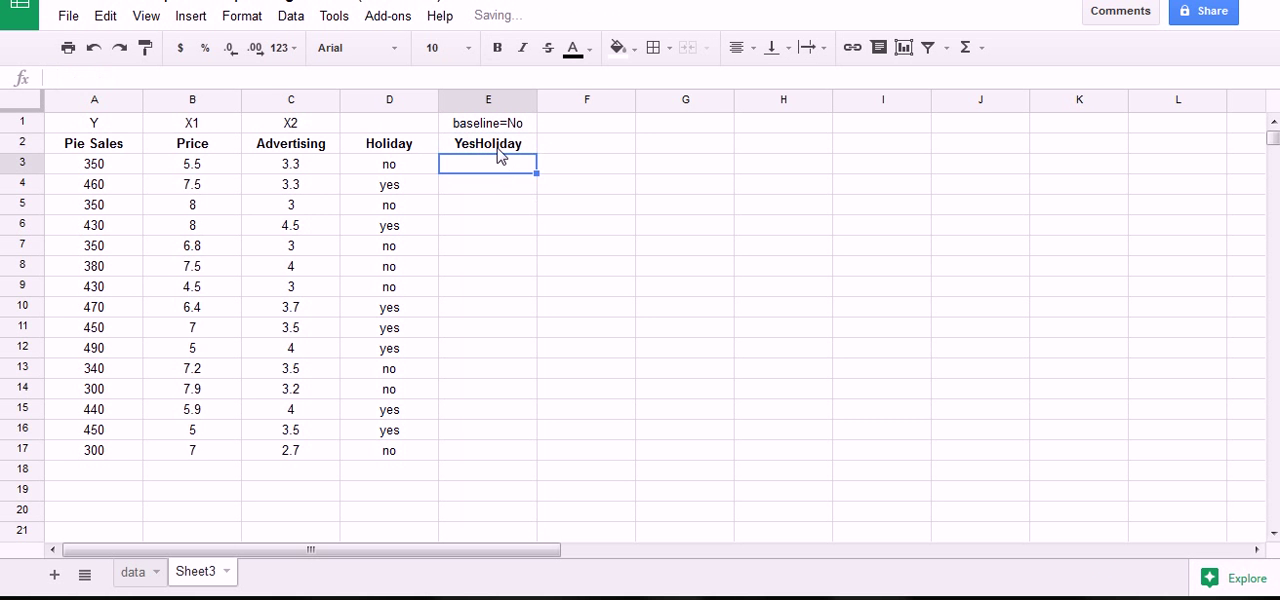
{"action": "left_click", "coordinate": [498, 147]}
{"action": "left_click", "coordinate": [498, 166]}
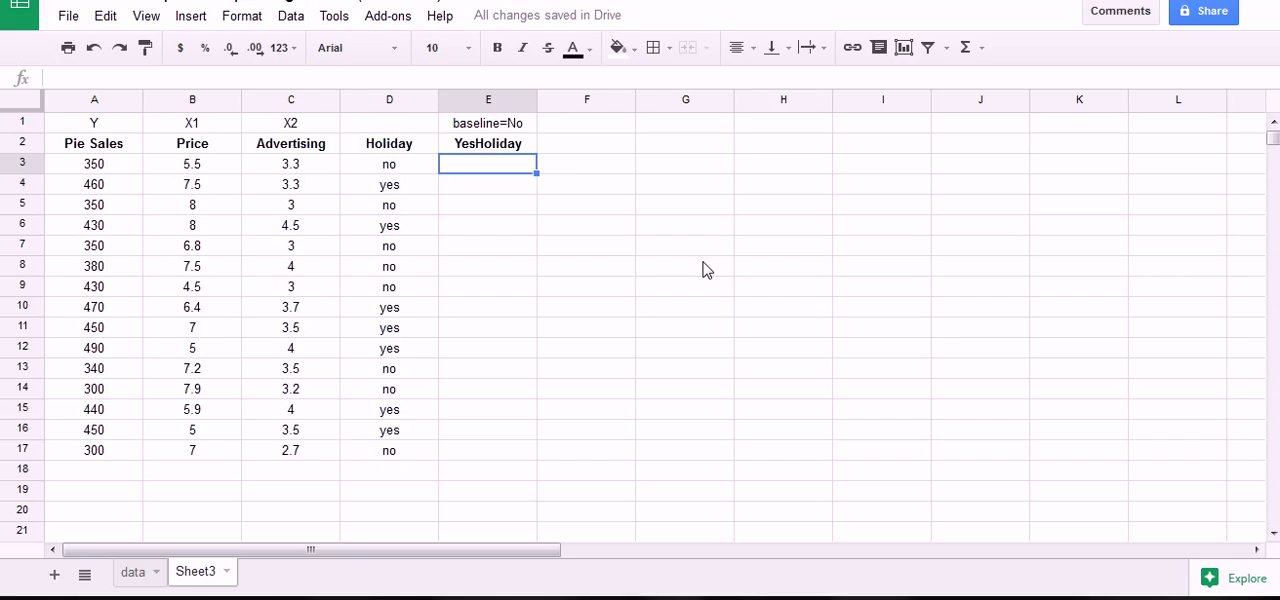
{"action": "left_click", "coordinate": [570, 152]}
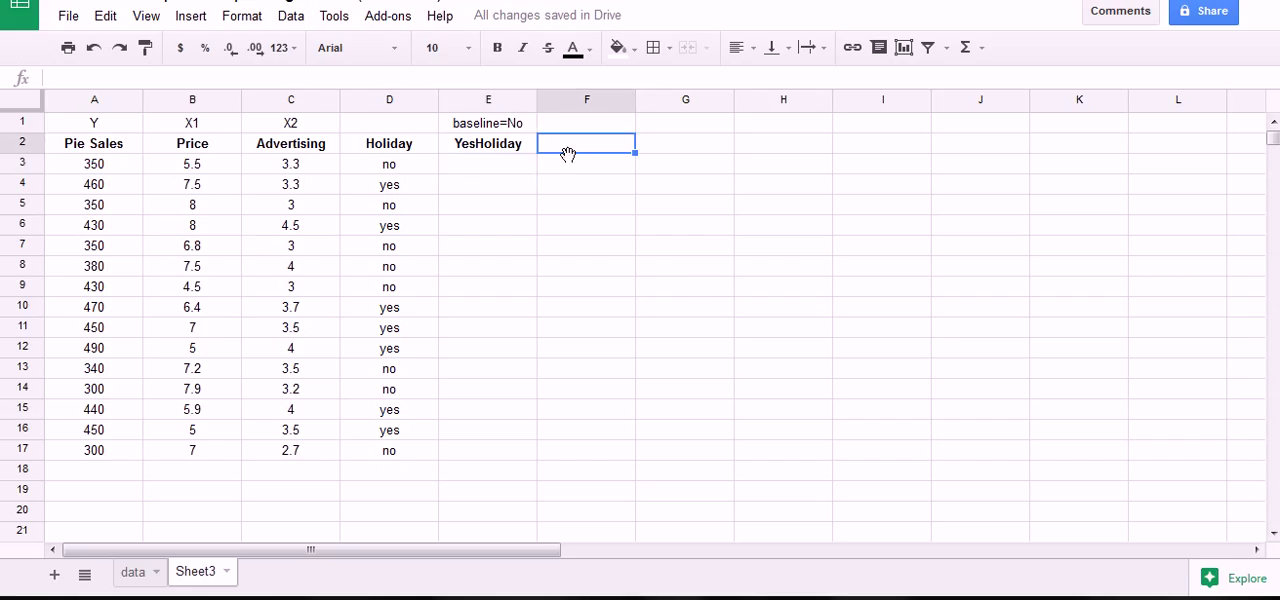
{"action": "left_click", "coordinate": [517, 167]}
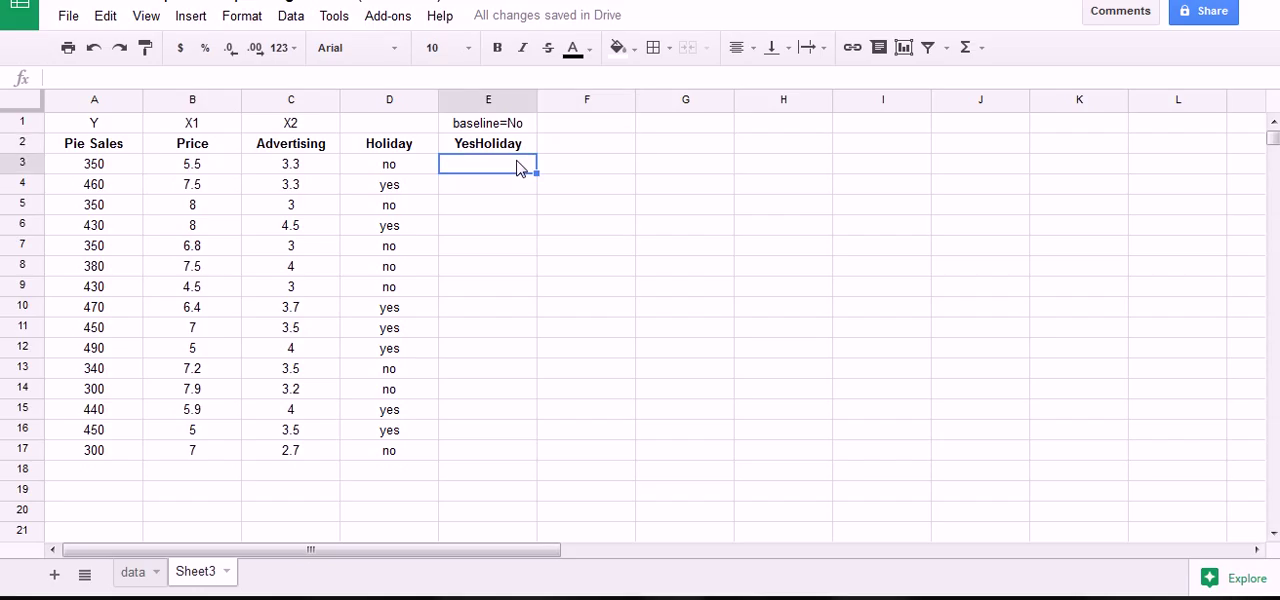
{"action": "key", "text": "Down"}
{"action": "key", "text": "Down"}
{"action": "key", "text": "Down"}
{"action": "key", "text": "Down"}
{"action": "key", "text": "Down"}
{"action": "key", "text": "Down"}
{"action": "key", "text": "Down"}
{"action": "key", "text": "Down"}
{"action": "key", "text": "Down"}
{"action": "key", "text": "Down"}
{"action": "key", "text": "Down"}
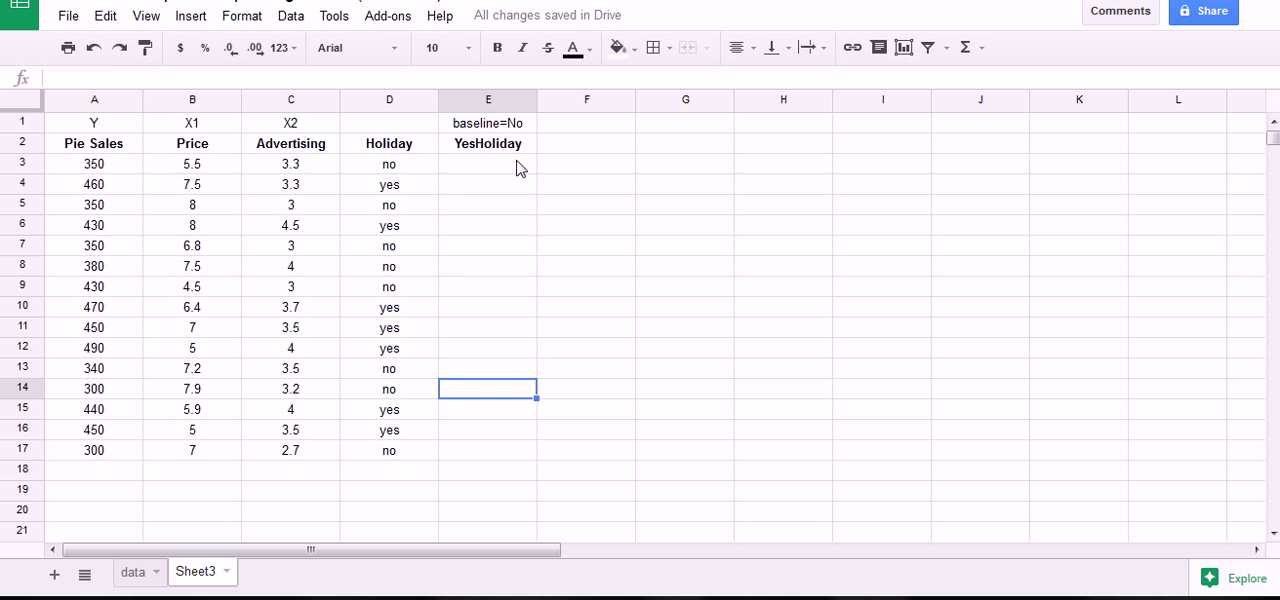
{"action": "key", "text": "Up"}
{"action": "key", "text": "Up"}
{"action": "key", "text": "Up"}
{"action": "key", "text": "Up"}
{"action": "key", "text": "Up"}
{"action": "key", "text": "Up"}
{"action": "key", "text": "Up"}
{"action": "key", "text": "Up"}
{"action": "key", "text": "Up"}
{"action": "key", "text": "Up"}
{"action": "key", "text": "Up"}
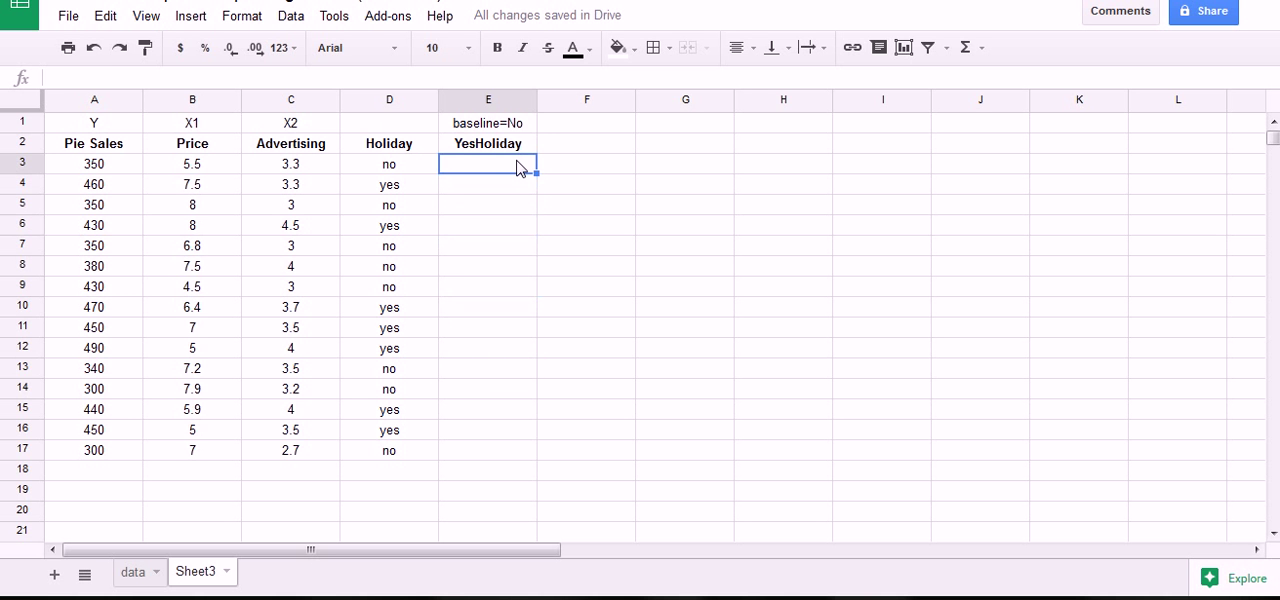
{"action": "left_click", "coordinate": [517, 148]}
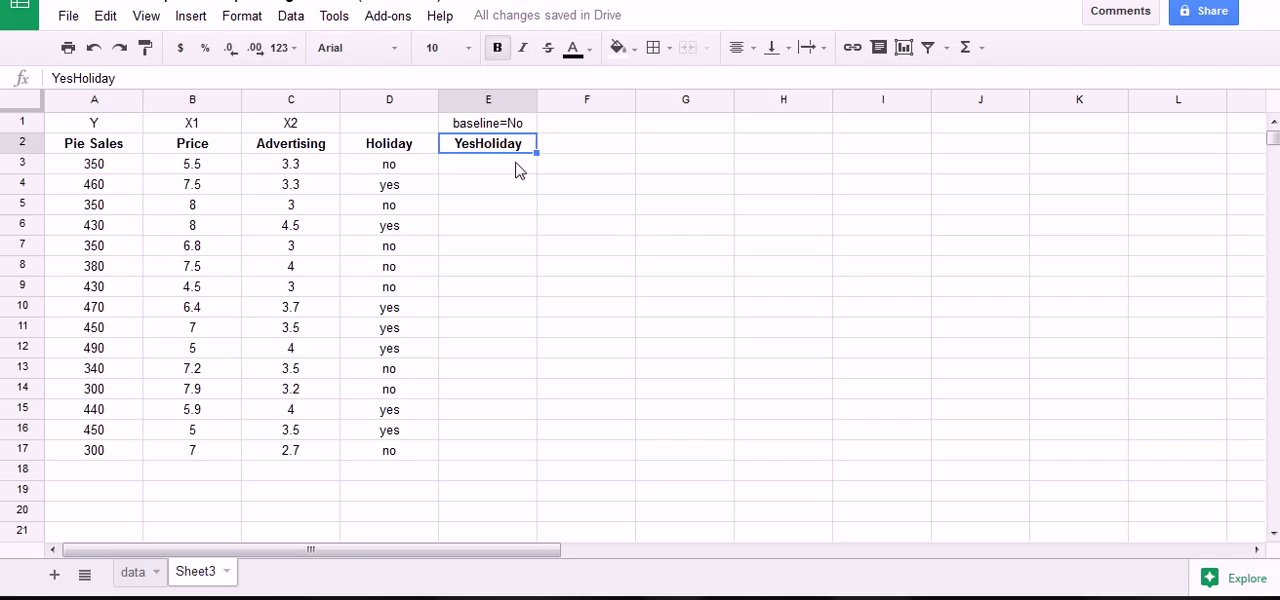
Fill E3:E17 by hand with the dummy codes for the Holiday column, 0 for no and 1 for yes.
{"action": "left_click", "coordinate": [517, 170]}
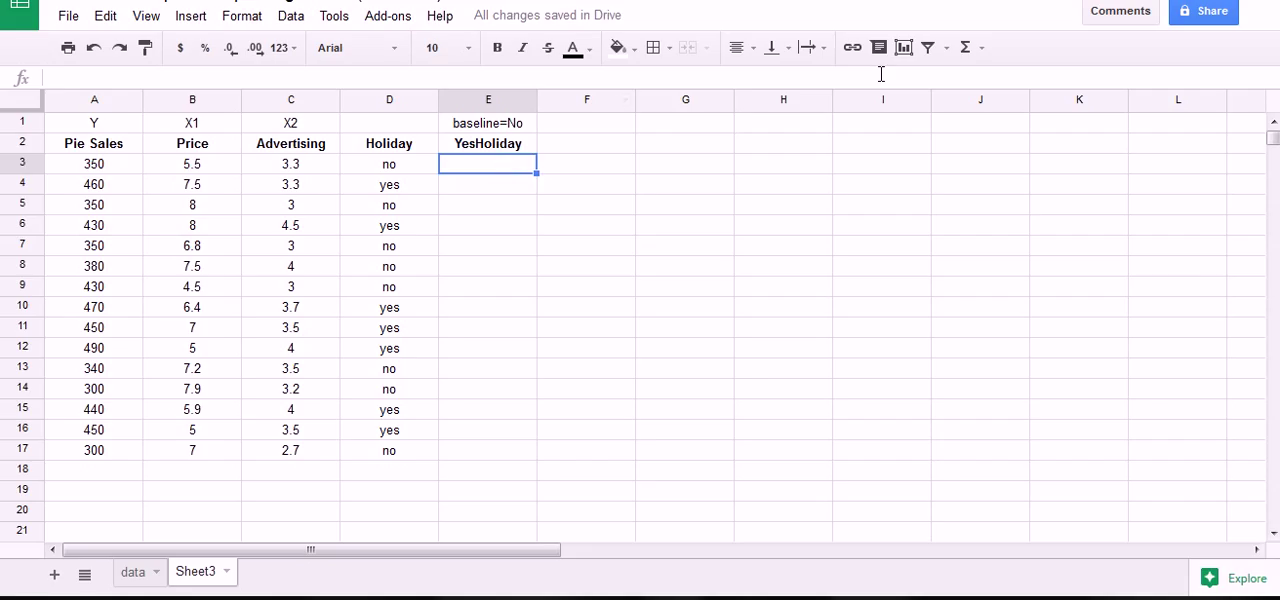
{"action": "type", "text": "0"}
{"action": "key", "text": "Return"}
{"action": "type", "text": "1"}
{"action": "key", "text": "Return"}
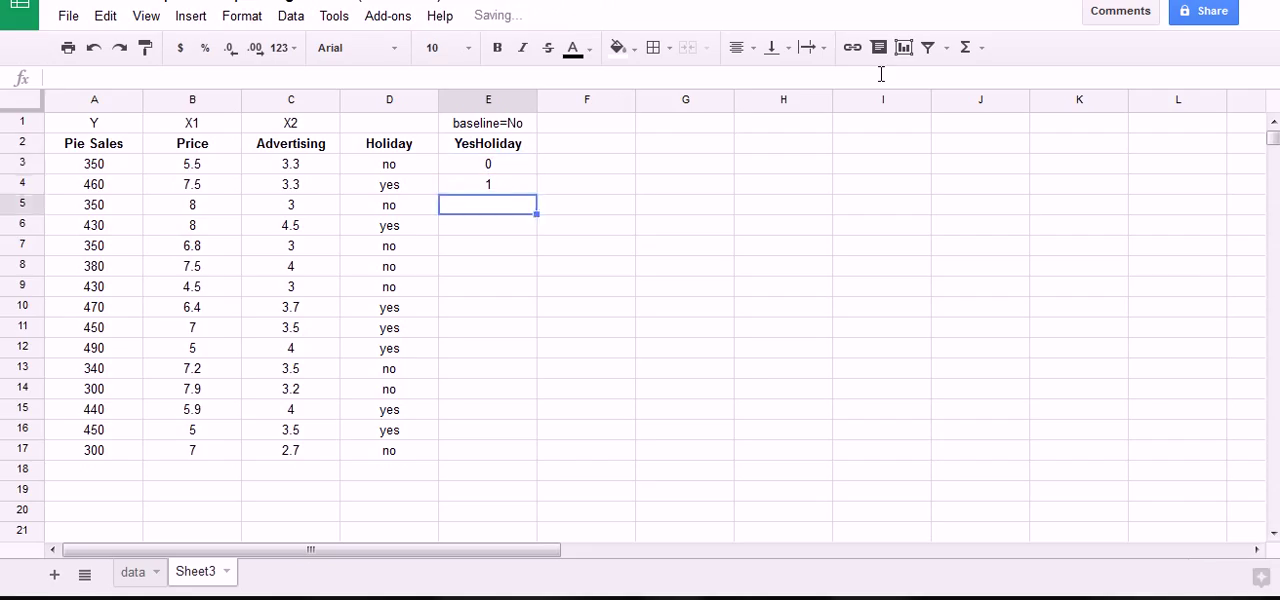
{"action": "type", "text": "0"}
{"action": "key", "text": "Return"}
{"action": "type", "text": "1"}
{"action": "key", "text": "Return"}
{"action": "type", "text": "0"}
{"action": "key", "text": "Return"}
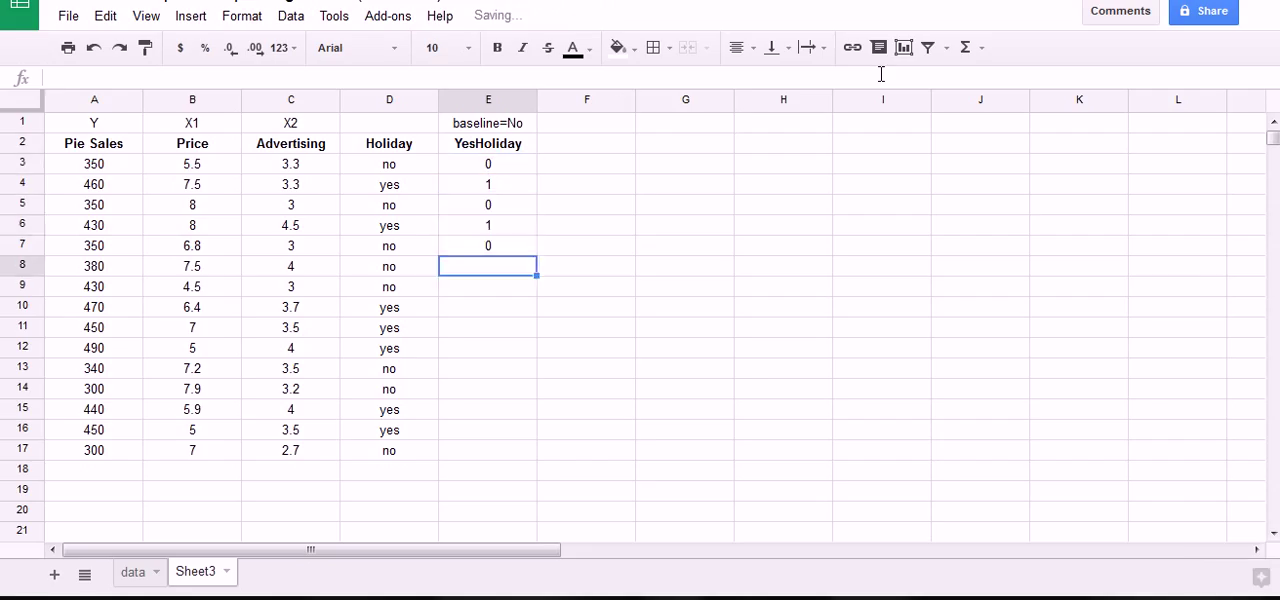
{"action": "type", "text": "0"}
{"action": "key", "text": "Return"}
{"action": "type", "text": "0"}
{"action": "key", "text": "Return"}
{"action": "type", "text": "1"}
{"action": "key", "text": "Return"}
{"action": "type", "text": "1"}
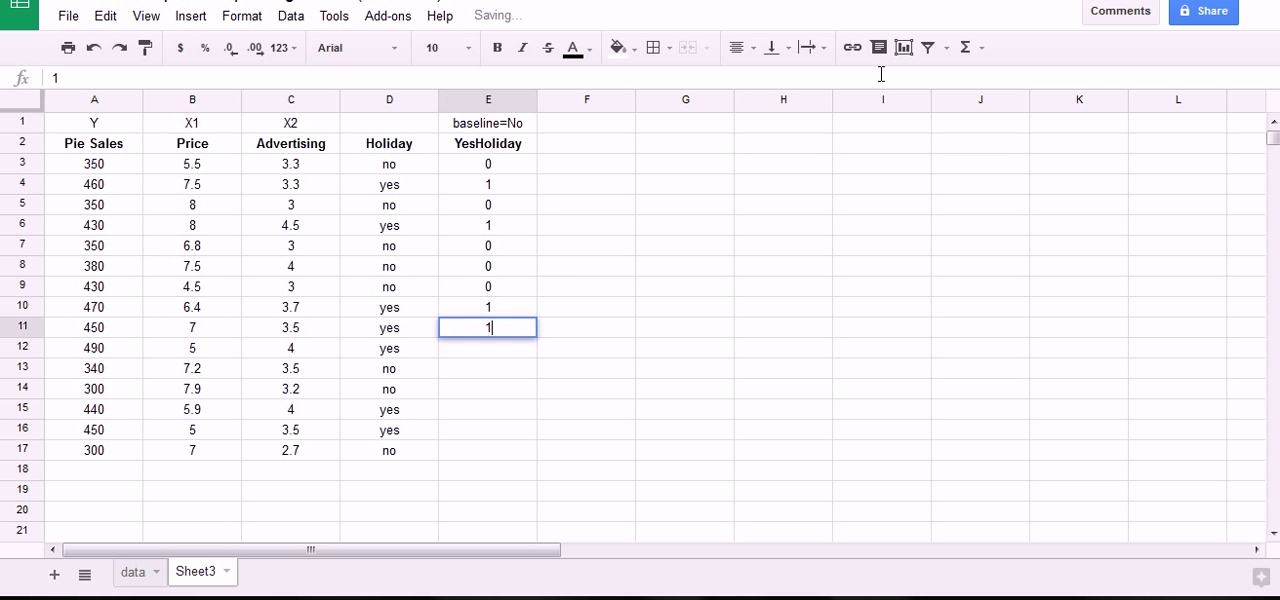
{"action": "key", "text": "Return"}
{"action": "type", "text": "1"}
{"action": "key", "text": "Return"}
{"action": "type", "text": "0"}
{"action": "key", "text": "Return"}
{"action": "type", "text": "0"}
{"action": "key", "text": "Return"}
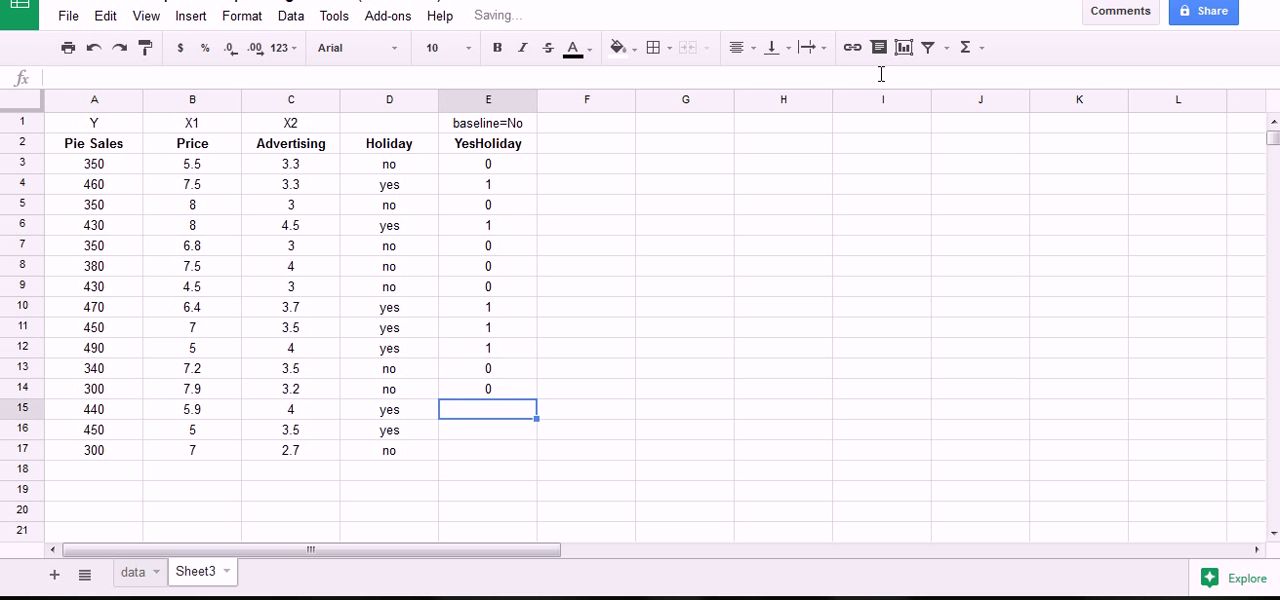
{"action": "type", "text": "1"}
{"action": "key", "text": "Return"}
{"action": "type", "text": "1"}
{"action": "key", "text": "Return"}
{"action": "type", "text": "0"}
{"action": "key", "text": "Return"}
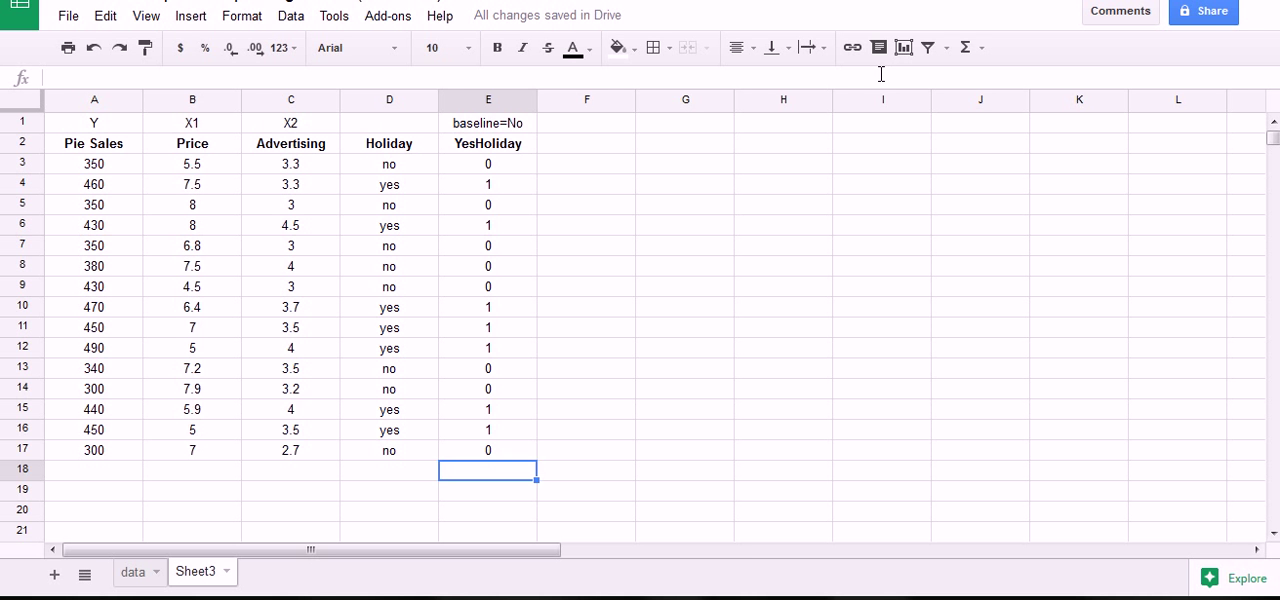
Clear the manually entered dummy codes from E3:E17, keeping the two header cells above them.
{"action": "key", "text": "Up"}
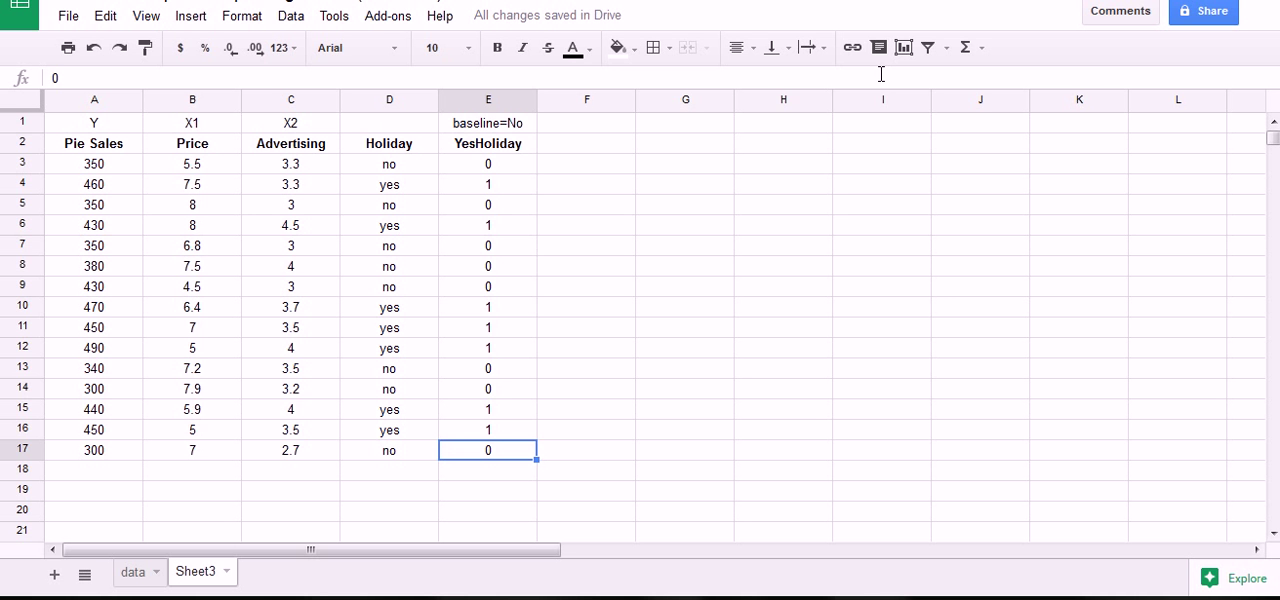
{"action": "key", "text": "ctrl+shift+Up"}
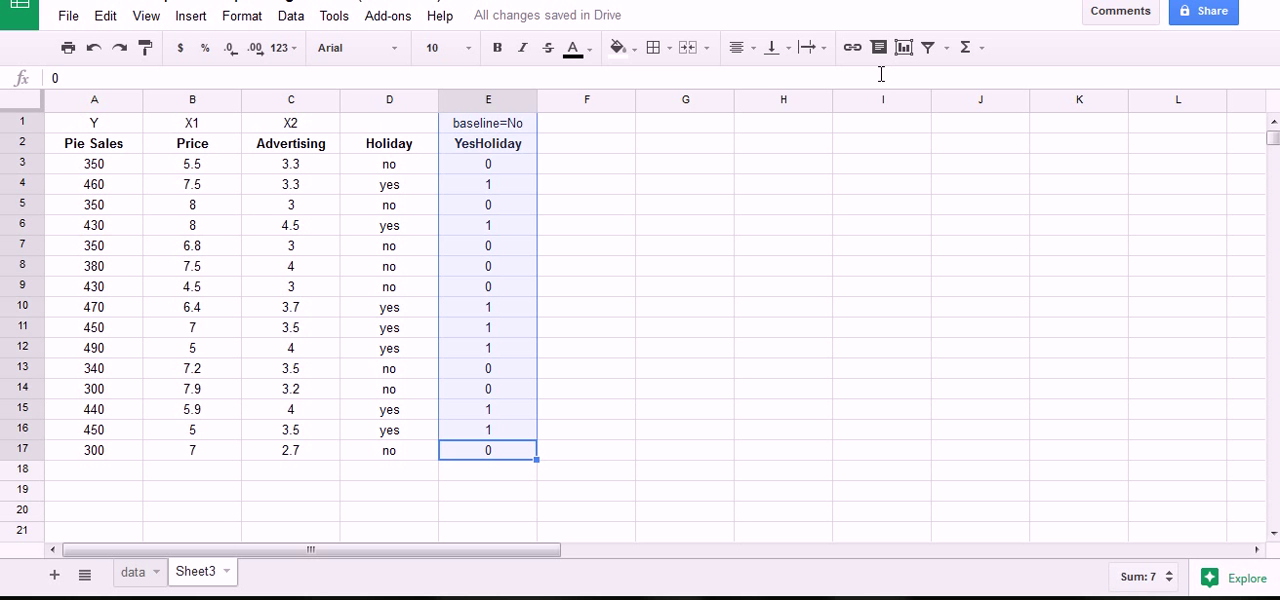
{"action": "key", "text": "shift+Down"}
{"action": "key", "text": "shift+Down"}
{"action": "key", "text": "Delete"}
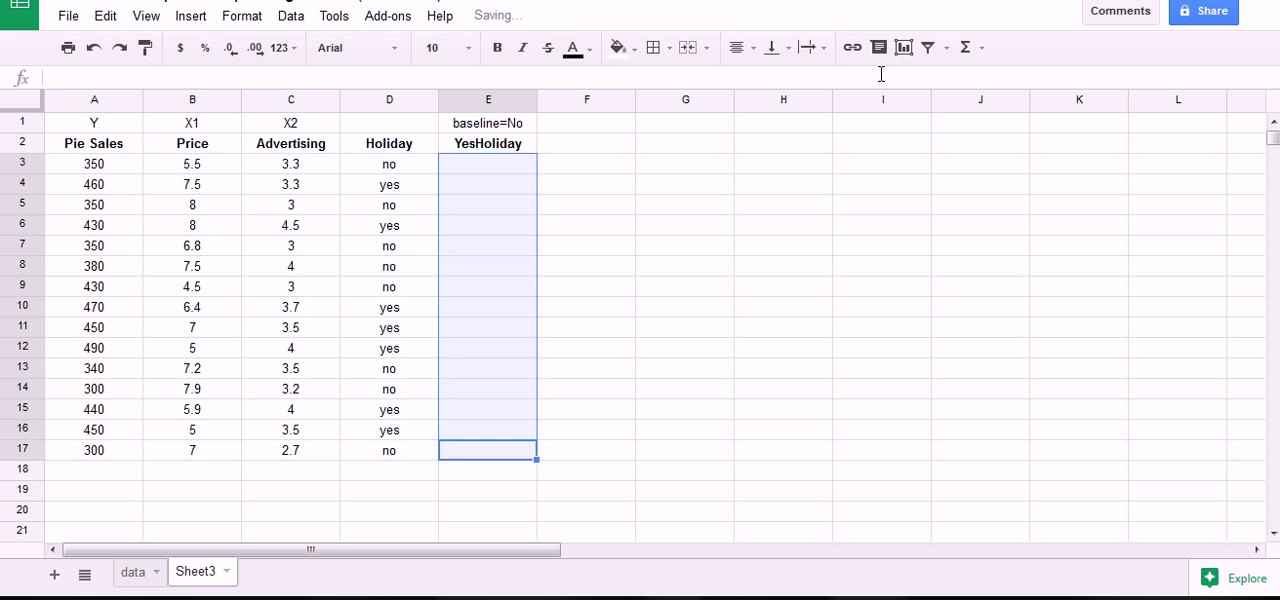
Enter the formula =if(D3="yes", 1, 0) in E3 to code the Holiday value as a dummy.
{"action": "left_click", "coordinate": [463, 168]}
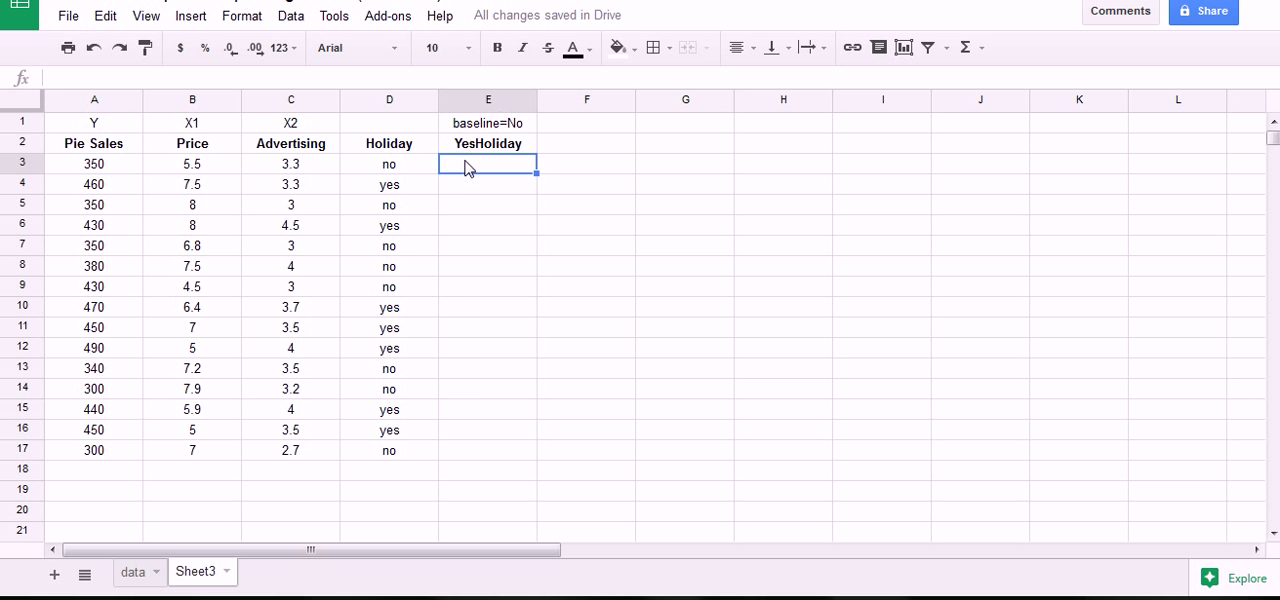
{"action": "type", "text": "=if("}
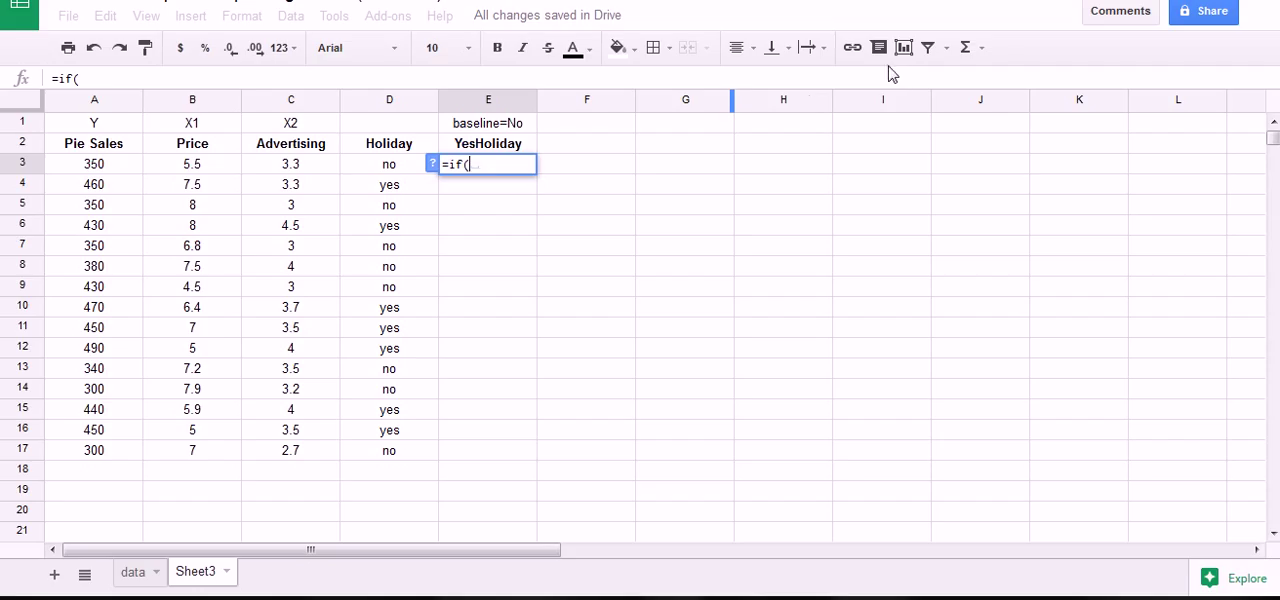
{"action": "key", "text": "Left"}
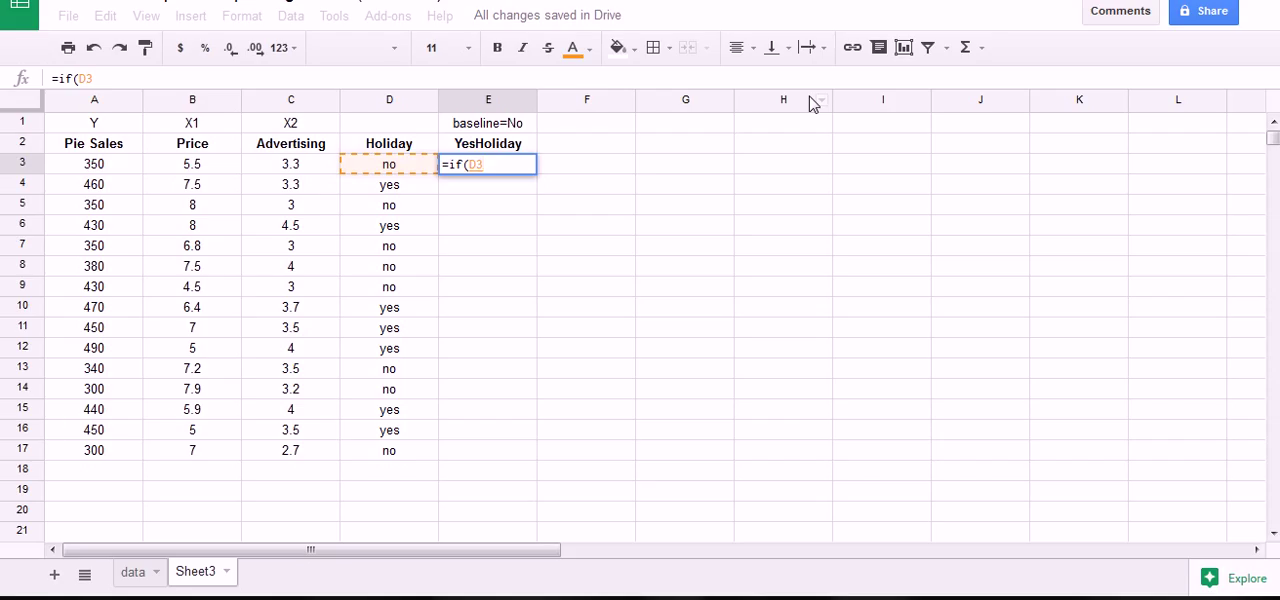
{"action": "type", "text": "="}
{"action": "type", "text": "\"y"}
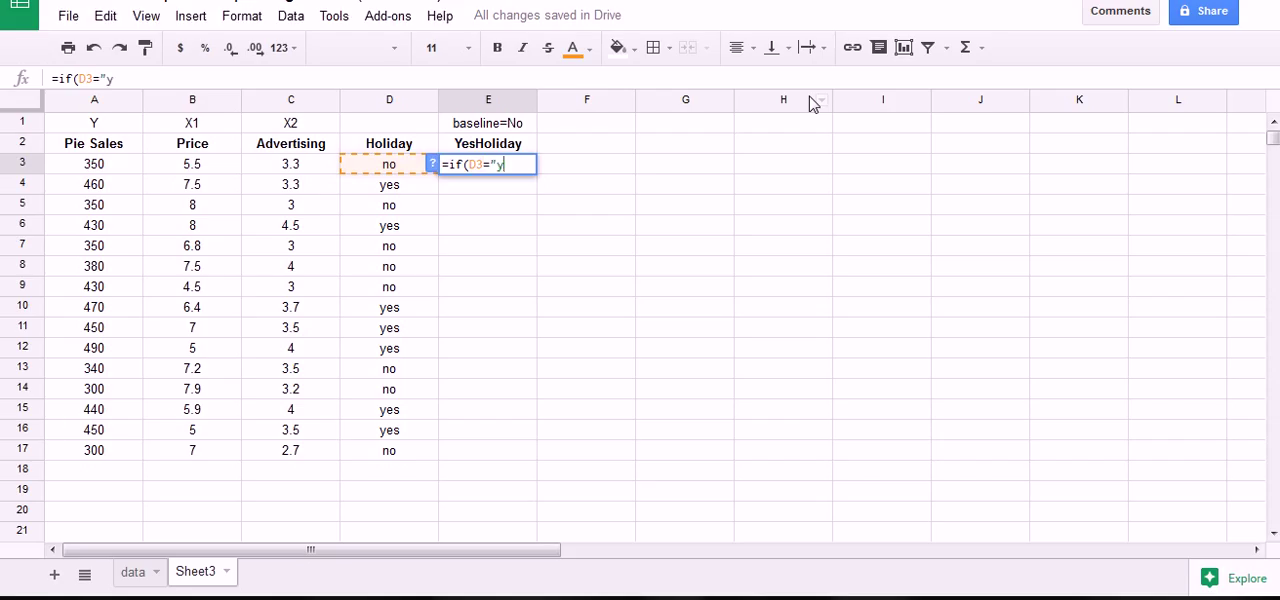
{"action": "type", "text": "es\", 1"}
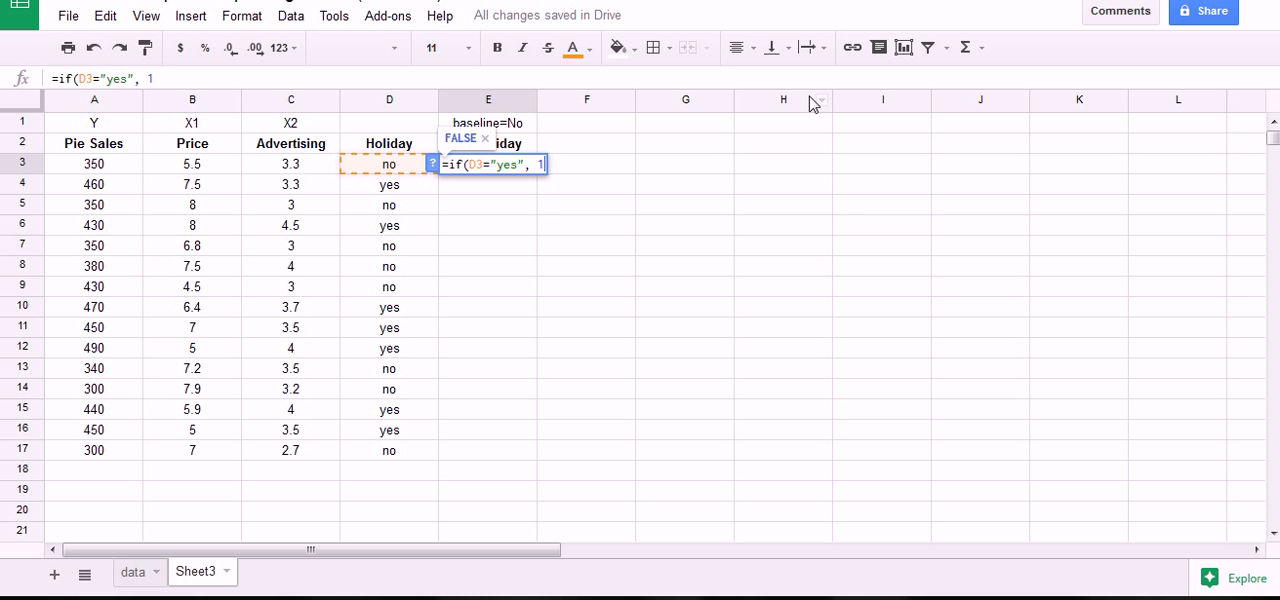
{"action": "type", "text": ", "}
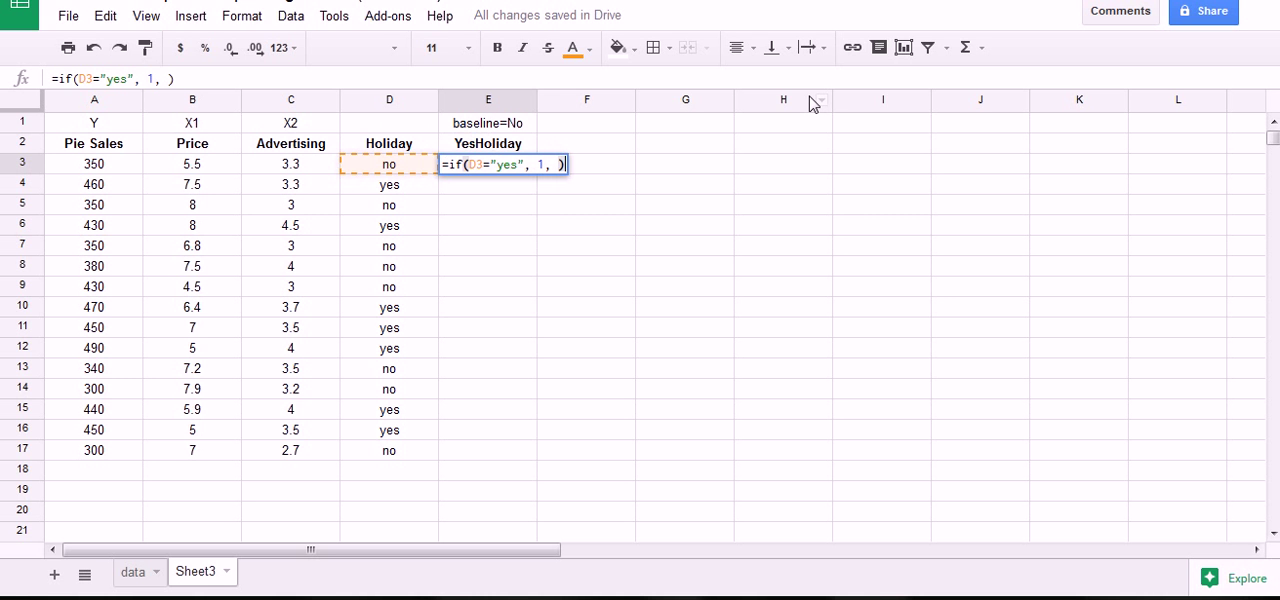
{"action": "type", "text": "0)"}
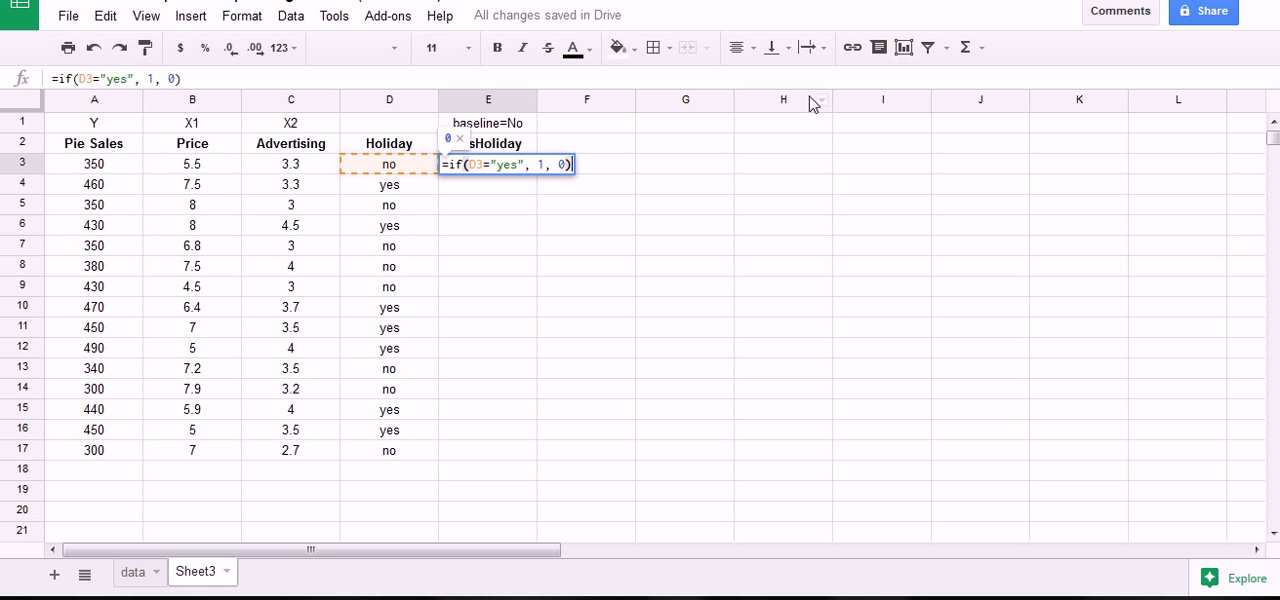
{"action": "key", "text": "Return"}
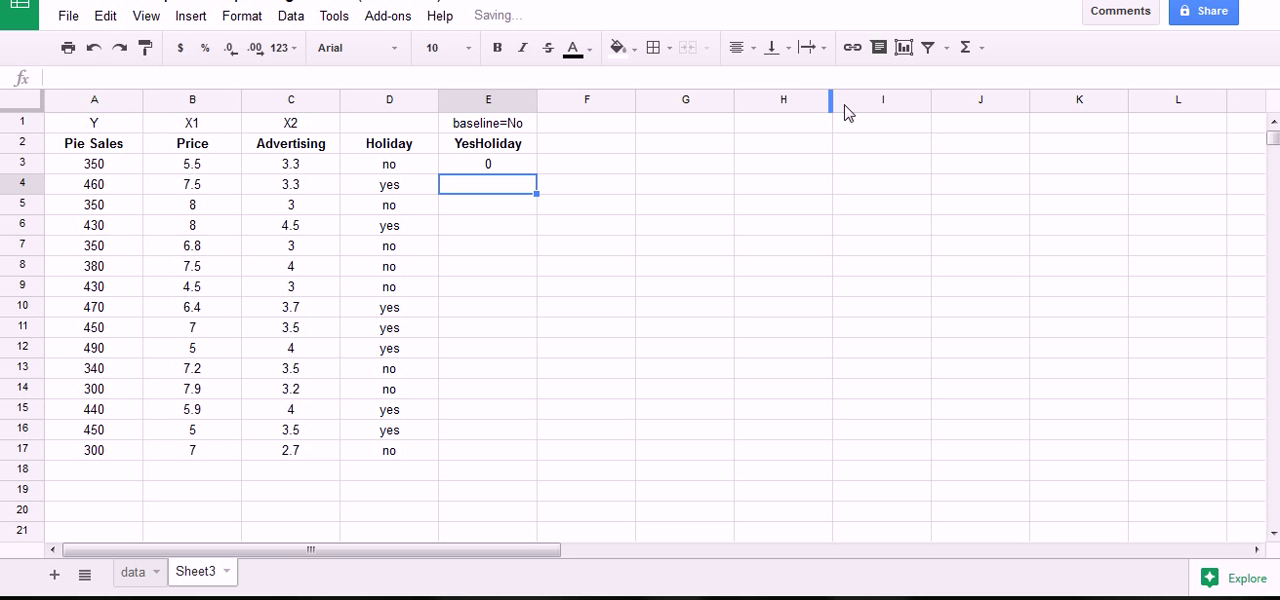
Copy the IF formula from E3 down the YesHoliday column through E17.
{"action": "left_click", "coordinate": [522, 168]}
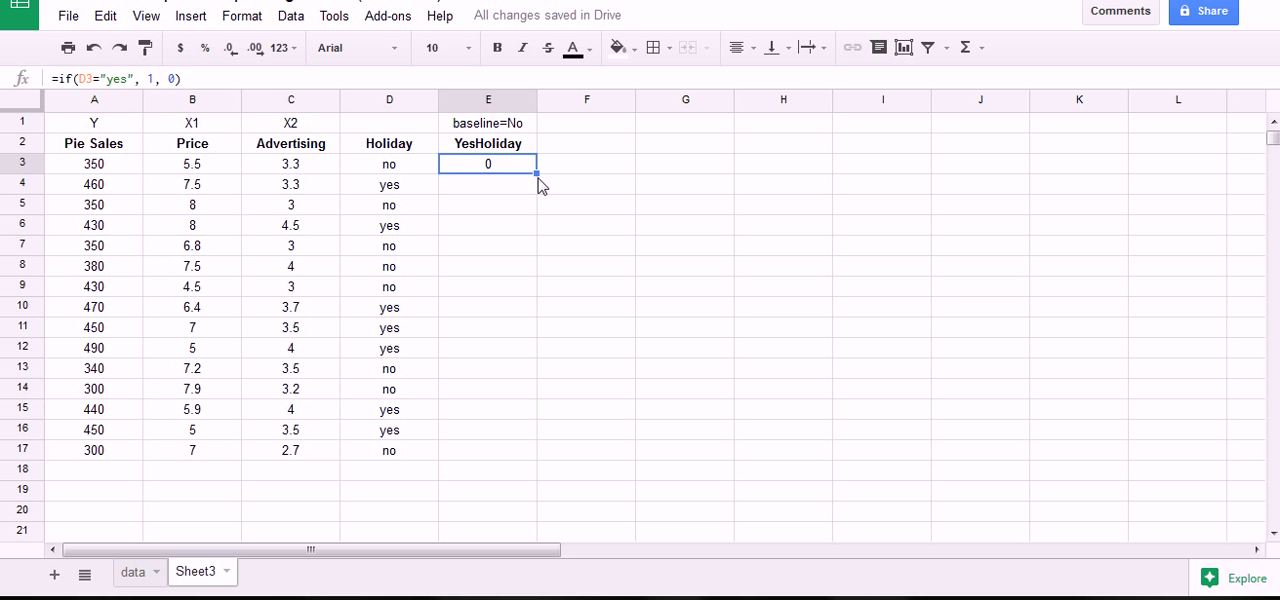
{"action": "left_click_drag", "start_coordinate": [539, 178], "coordinate": [529, 456]}
{"action": "left_click", "coordinate": [523, 168]}
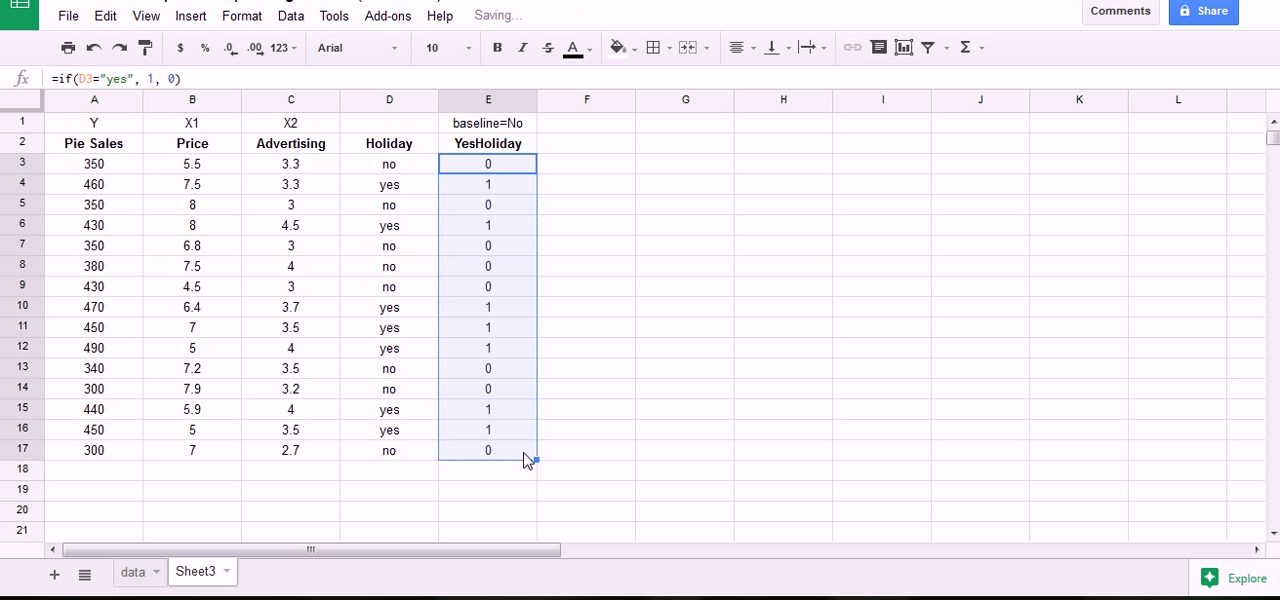
Compare the YesHoliday codes in column E with the yes and no entries in the Holiday column, row by row.
{"action": "left_click", "coordinate": [508, 168]}
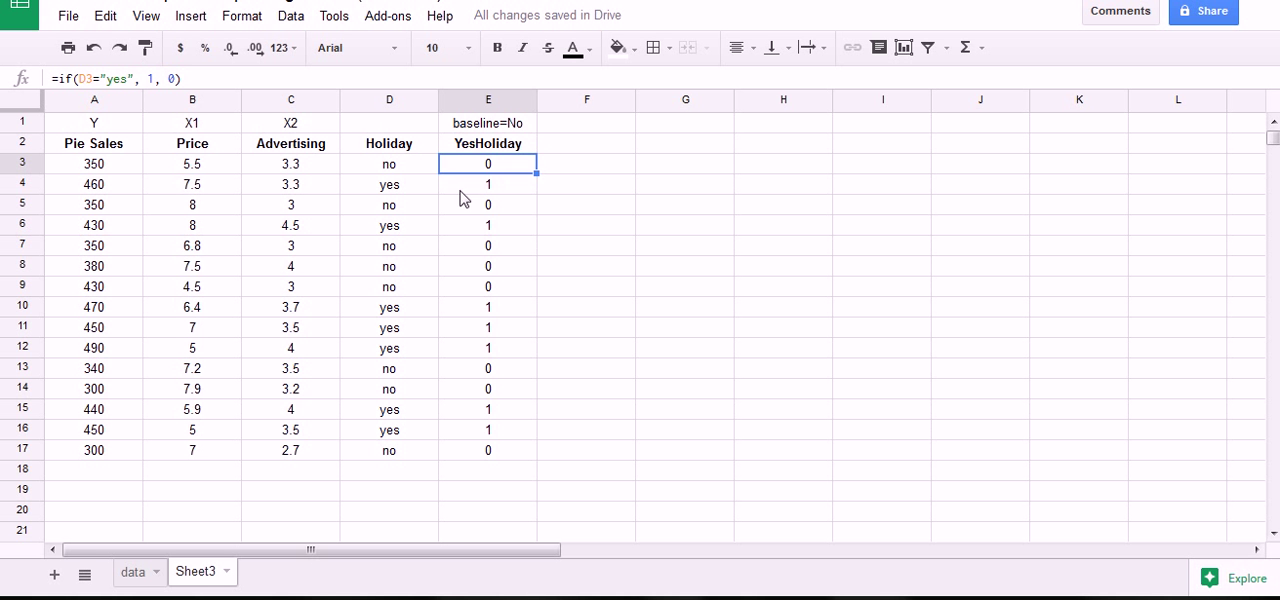
{"action": "left_click", "coordinate": [488, 189]}
{"action": "key", "text": "Left"}
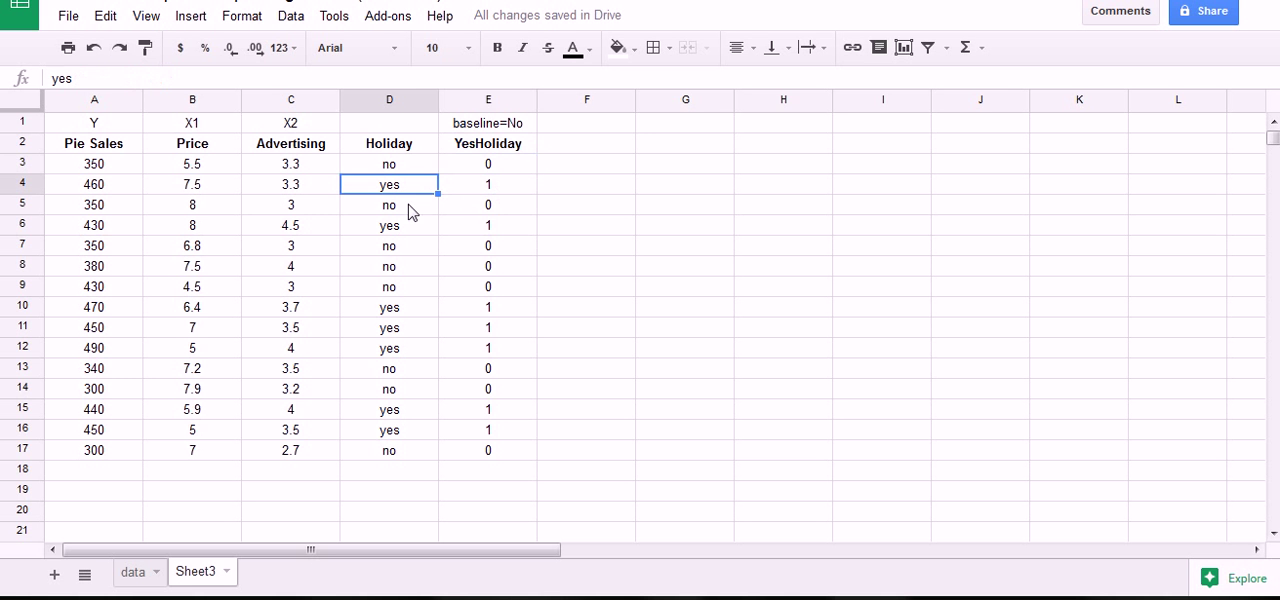
{"action": "left_click", "coordinate": [420, 228]}
{"action": "left_click", "coordinate": [471, 229]}
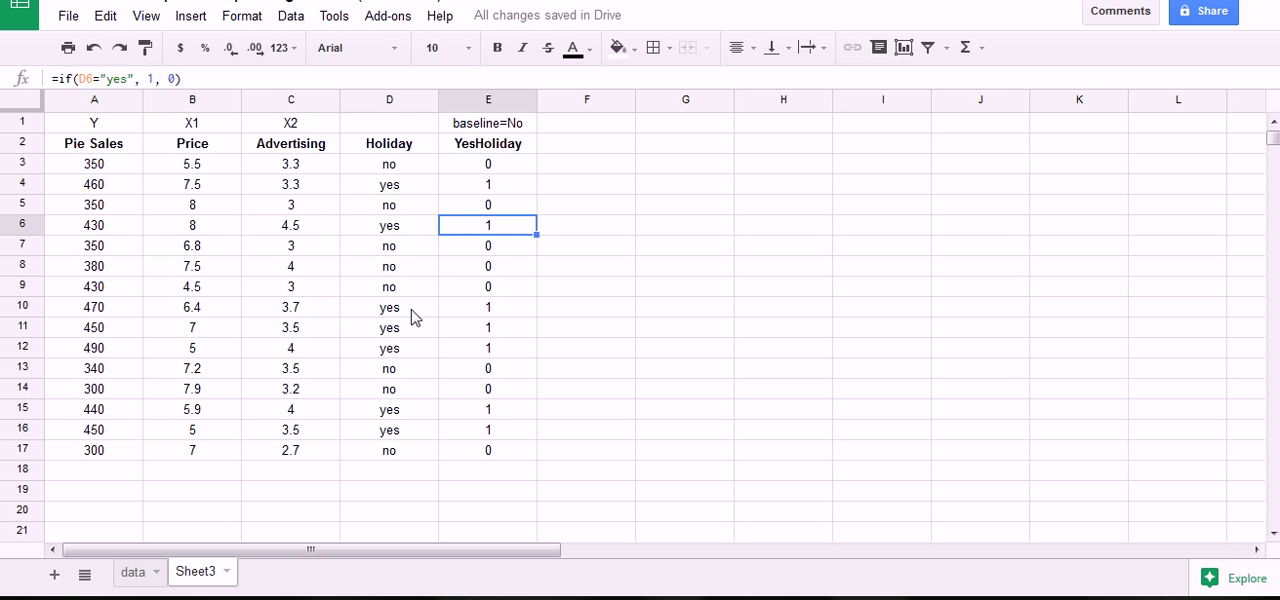
{"action": "left_click", "coordinate": [412, 310]}
{"action": "left_click", "coordinate": [463, 312]}
{"action": "left_click", "coordinate": [429, 332]}
{"action": "left_click", "coordinate": [474, 333]}
{"action": "left_click", "coordinate": [436, 346]}
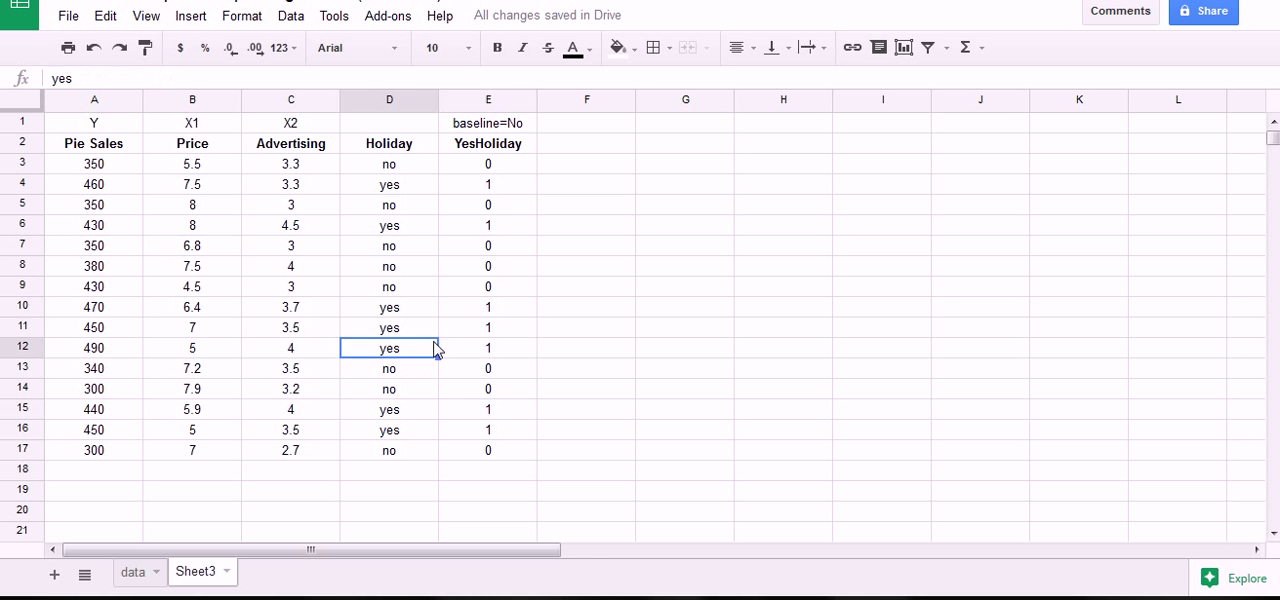
{"action": "left_click", "coordinate": [463, 352]}
{"action": "left_click", "coordinate": [414, 373]}
{"action": "left_click", "coordinate": [480, 377]}
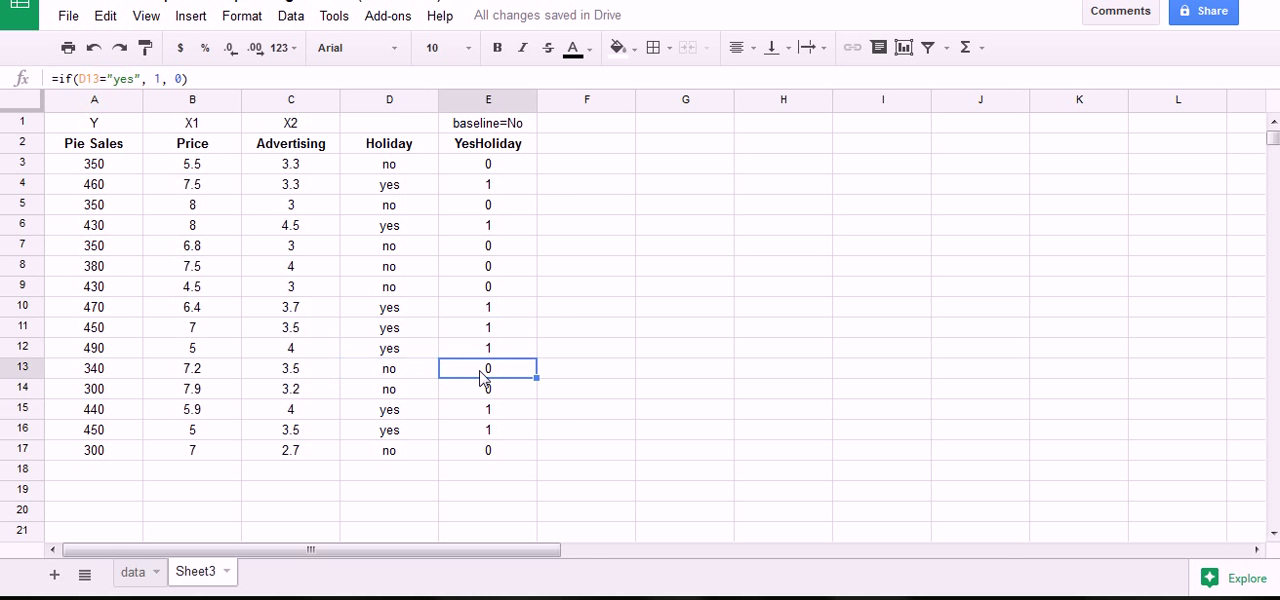
{"action": "left_click", "coordinate": [553, 440]}
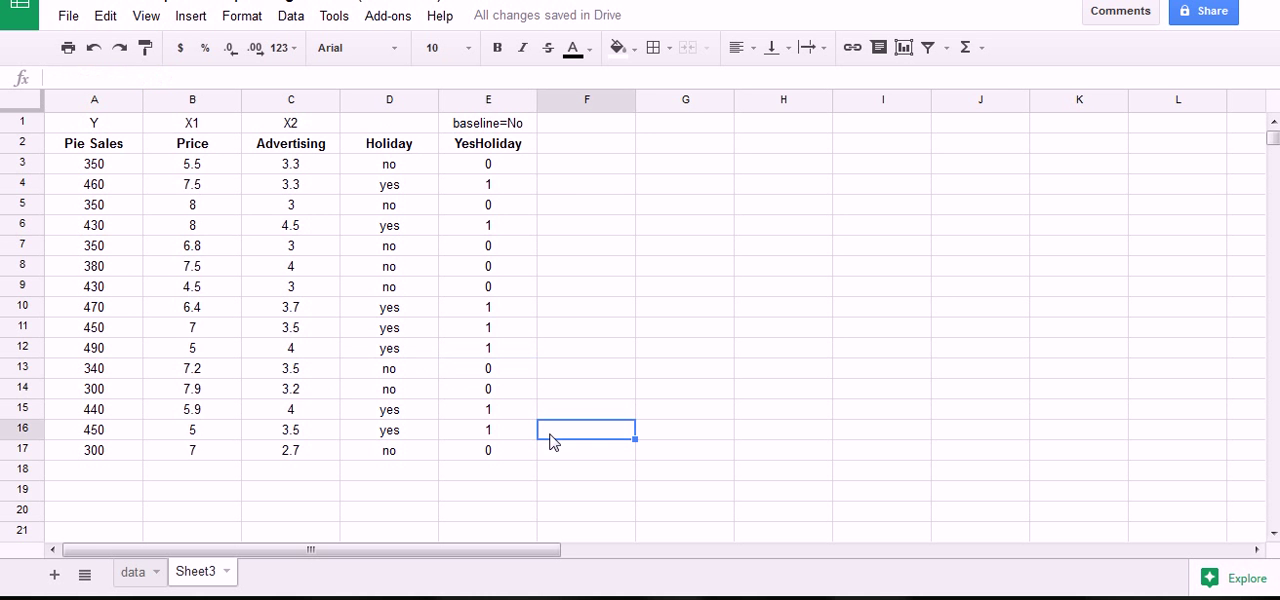
{"action": "mouse_move", "coordinate": [420, 121]}
{"action": "left_mouse_down"}
{"action": "mouse_move", "coordinate": [528, 106]}
{"action": "mouse_move", "coordinate": [489, 465]}
{"action": "mouse_move", "coordinate": [443, 150]}
{"action": "left_mouse_up"}
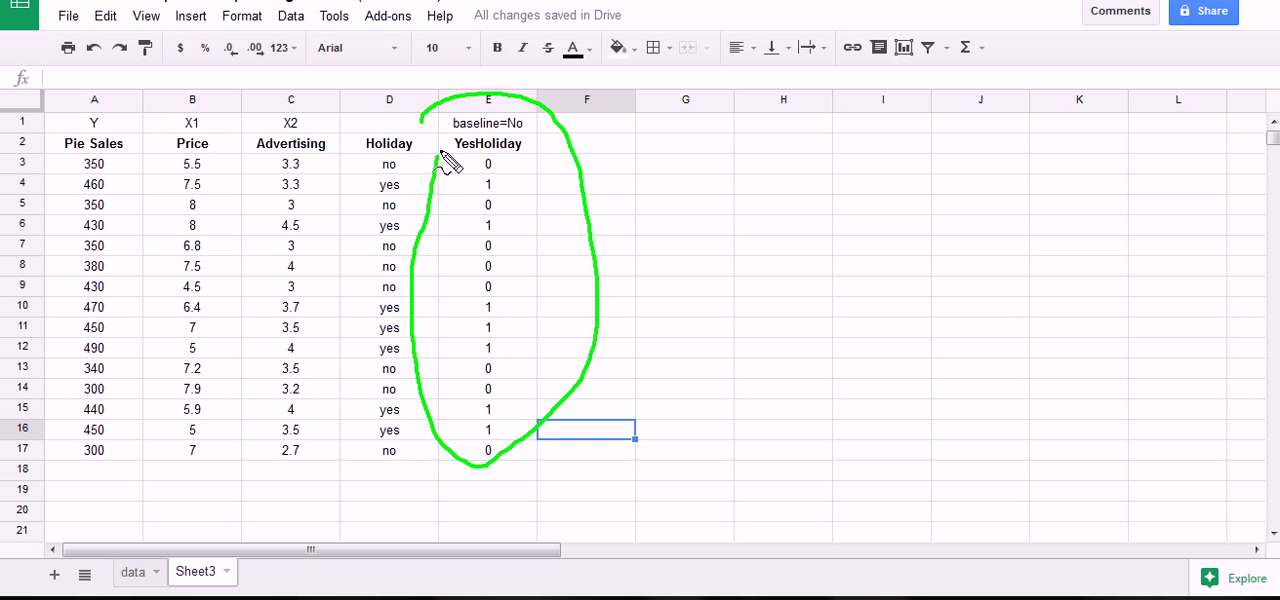
Replace the baseline note in E1 with the variable label X3.
{"action": "left_click", "coordinate": [489, 122]}
{"action": "type", "text": "X"}
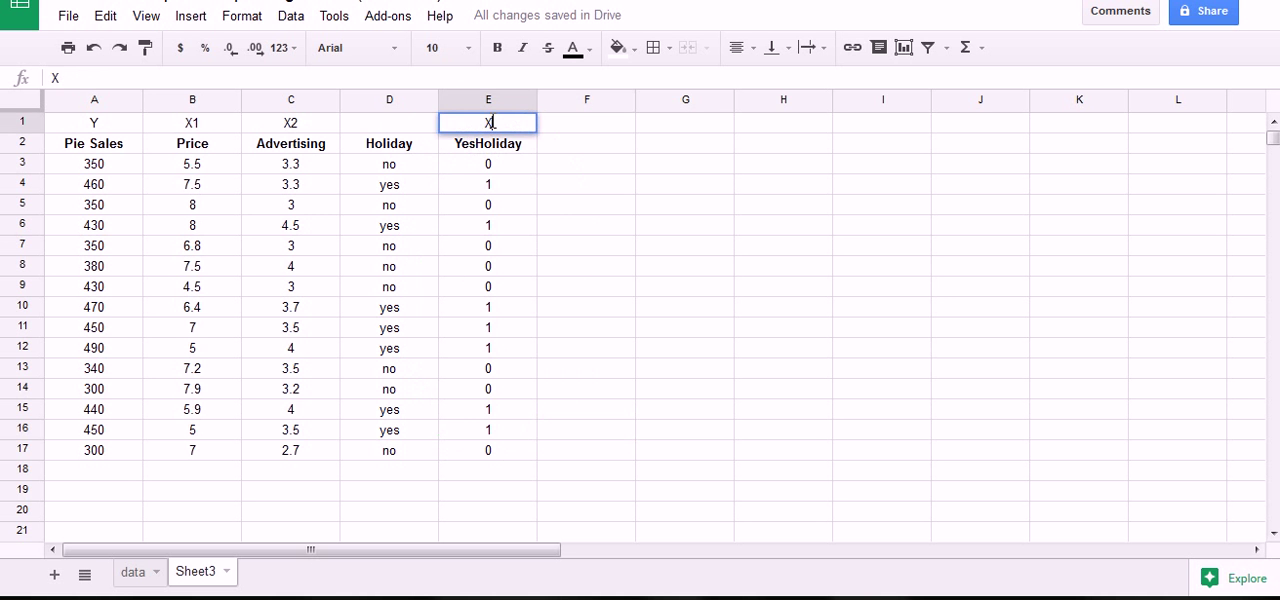
{"action": "type", "text": "3"}
{"action": "key", "text": "Return"}
{"action": "left_click", "coordinate": [494, 205]}
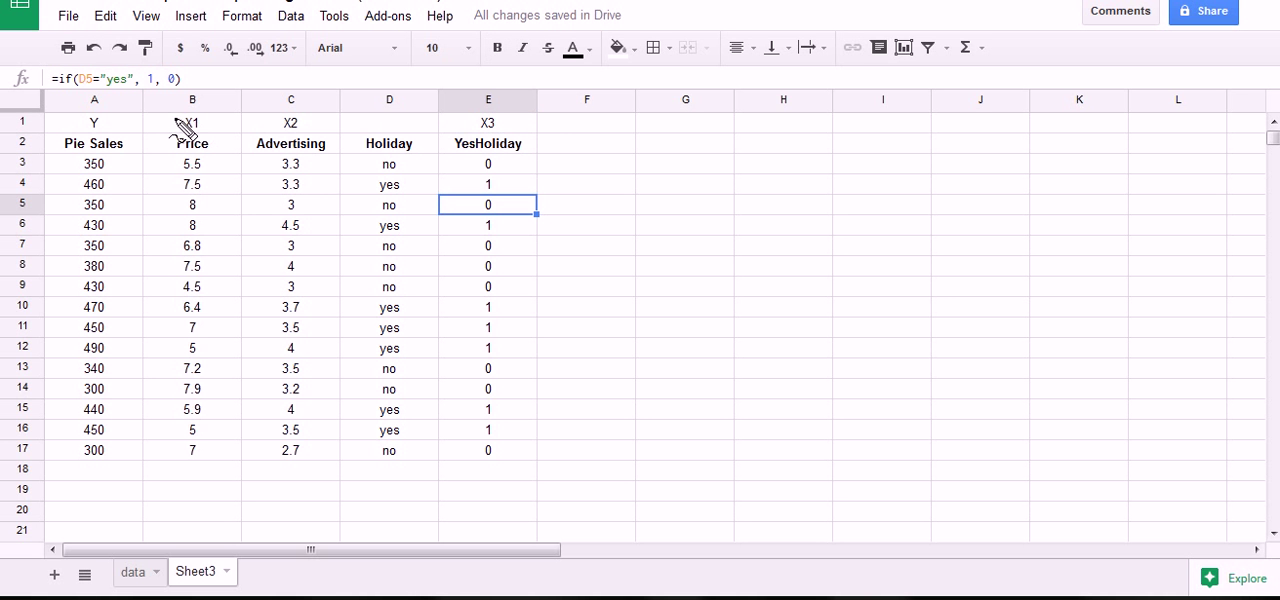
{"action": "mouse_move", "coordinate": [183, 126]}
{"action": "left_mouse_down"}
{"action": "mouse_move", "coordinate": [205, 118]}
{"action": "mouse_move", "coordinate": [185, 133]}
{"action": "mouse_move", "coordinate": [184, 116]}
{"action": "left_mouse_up"}
{"action": "mouse_move", "coordinate": [274, 124]}
{"action": "left_mouse_down"}
{"action": "mouse_move", "coordinate": [314, 120]}
{"action": "mouse_move", "coordinate": [270, 124]}
{"action": "left_mouse_up"}
{"action": "mouse_move", "coordinate": [474, 122]}
{"action": "left_mouse_down"}
{"action": "mouse_move", "coordinate": [505, 125]}
{"action": "mouse_move", "coordinate": [474, 118]}
{"action": "left_mouse_up"}
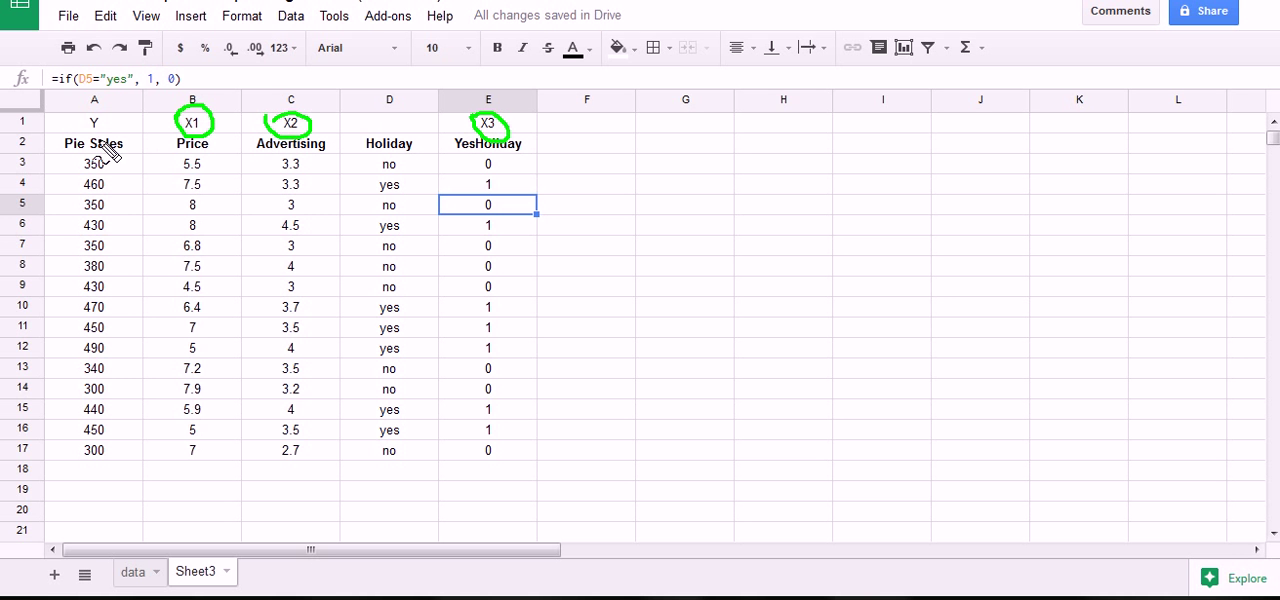
{"action": "mouse_move", "coordinate": [76, 117]}
{"action": "left_mouse_down"}
{"action": "mouse_move", "coordinate": [108, 125]}
{"action": "mouse_move", "coordinate": [88, 118]}
{"action": "left_mouse_up"}
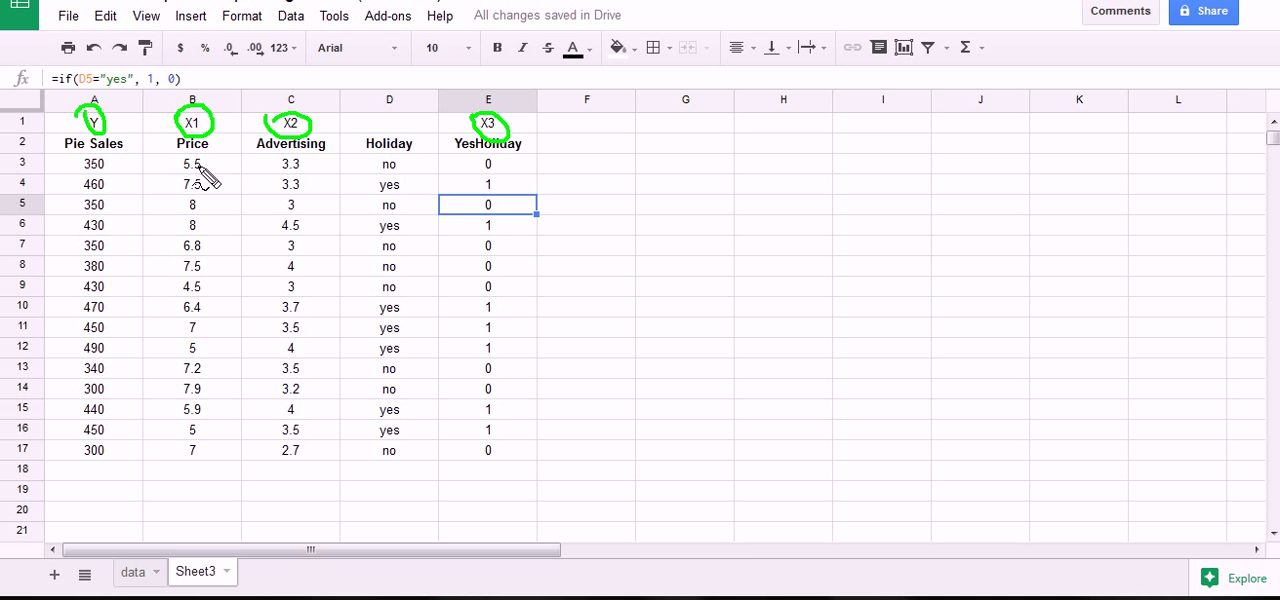
{"action": "left_click", "coordinate": [556, 226]}
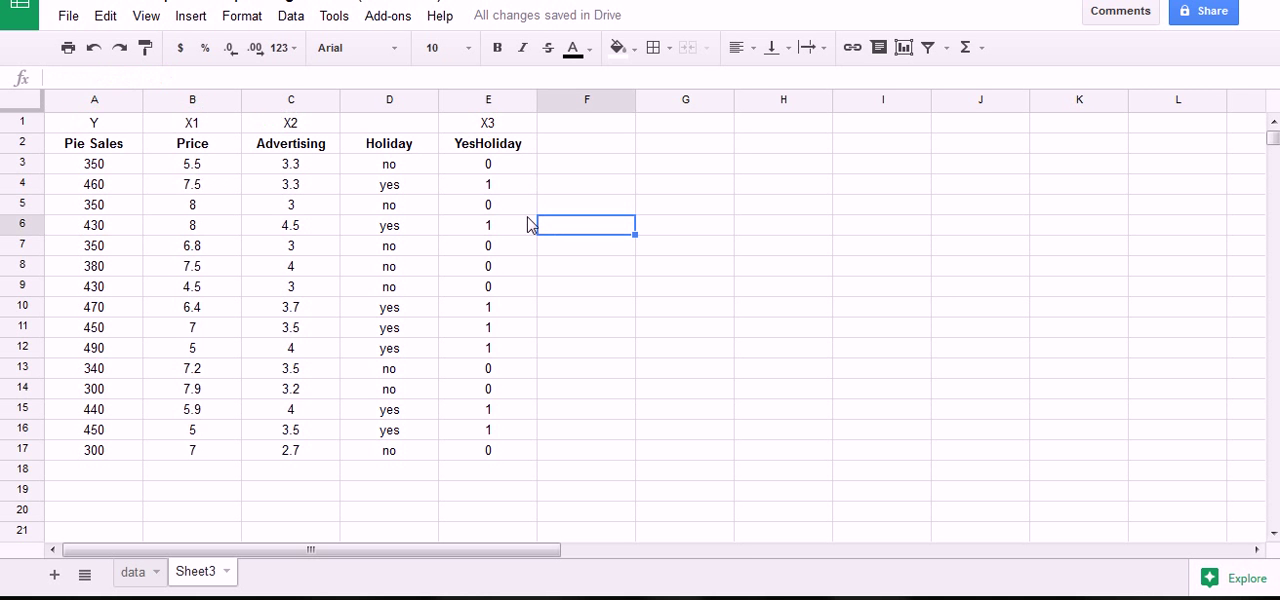
{"action": "left_click", "coordinate": [400, 22]}
{"action": "mouse_move", "coordinate": [397, 60]}
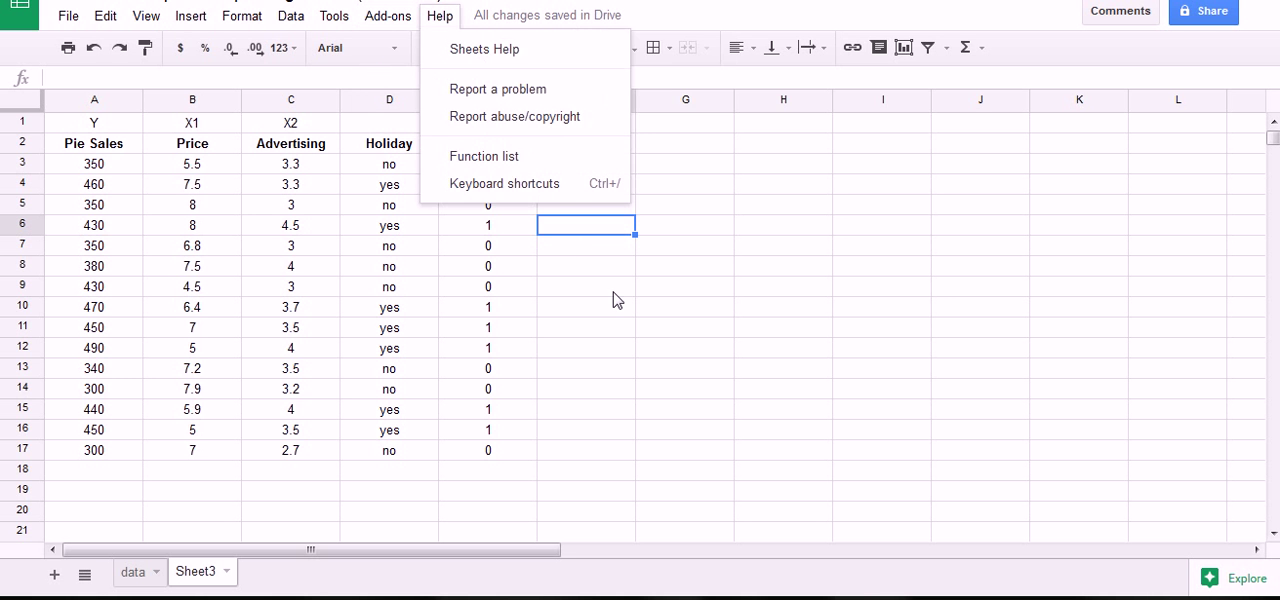
{"action": "left_click", "coordinate": [606, 294]}
{"action": "left_click", "coordinate": [406, 102]}
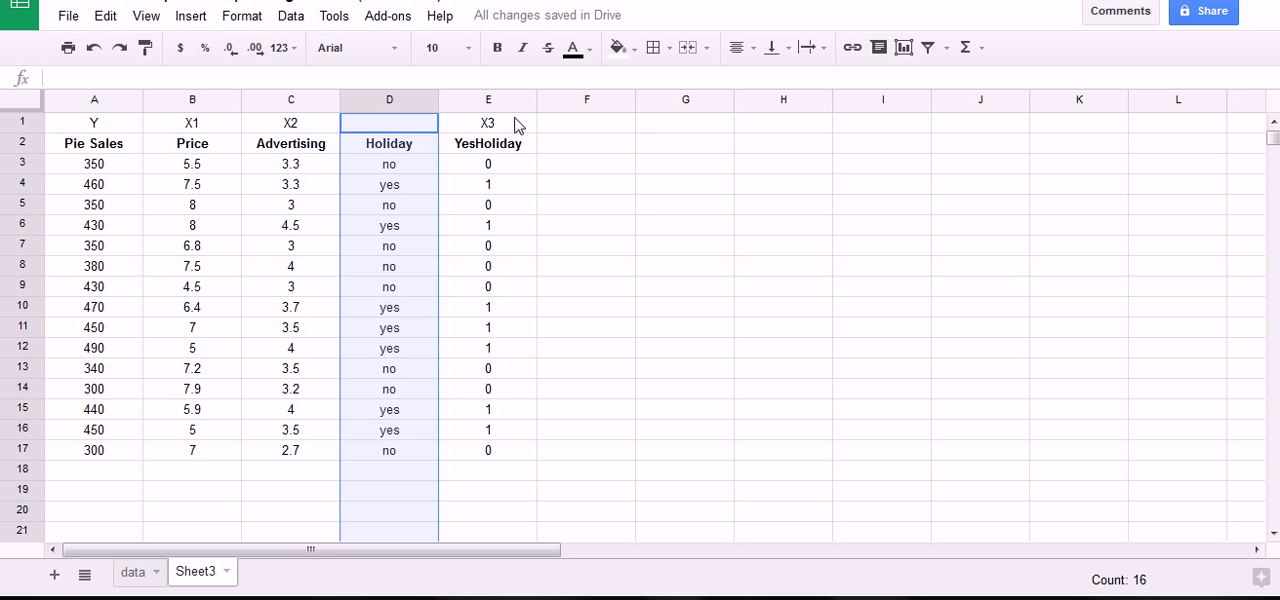
{"action": "left_click", "coordinate": [489, 104]}
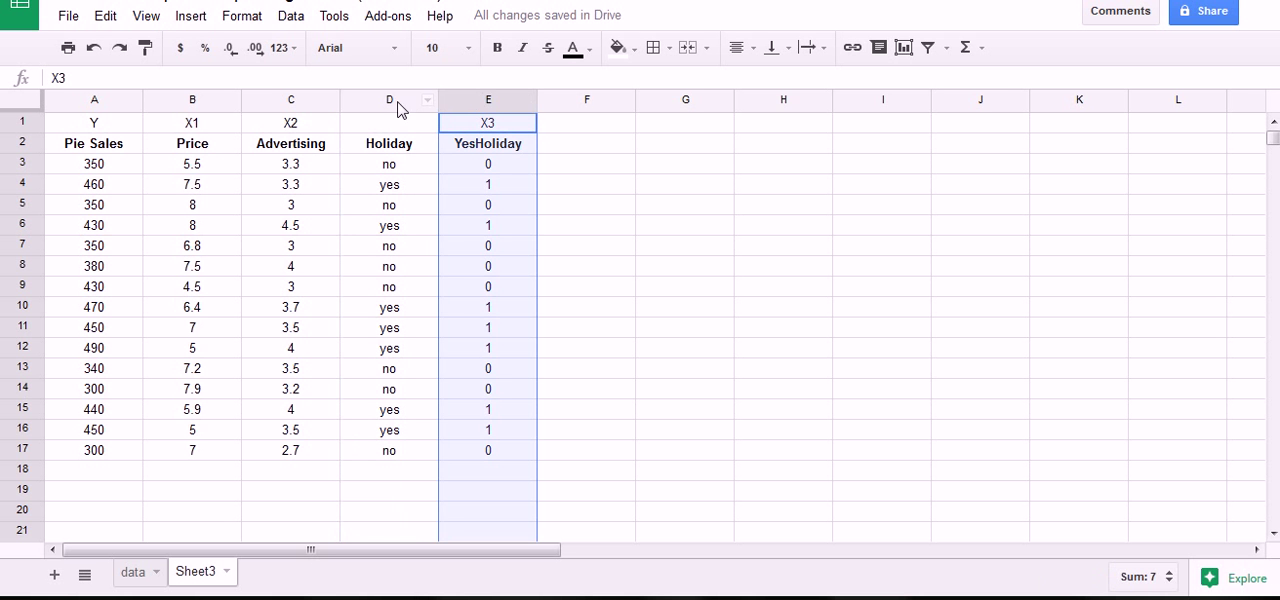
{"action": "left_click", "coordinate": [402, 102]}
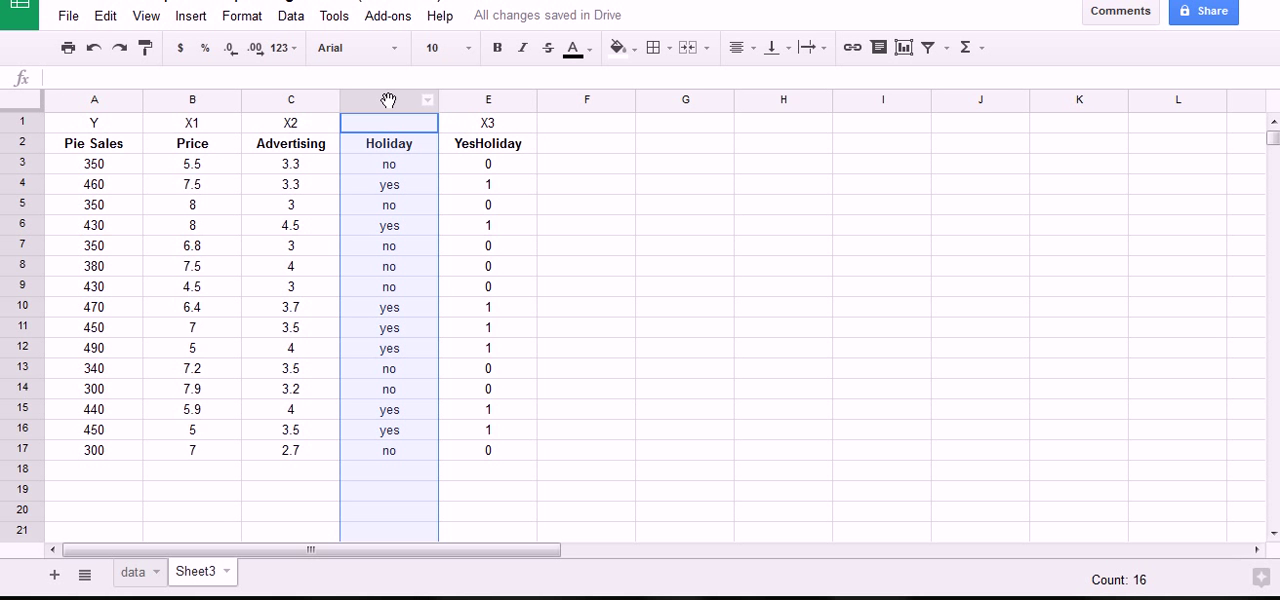
{"action": "left_click", "coordinate": [486, 105]}
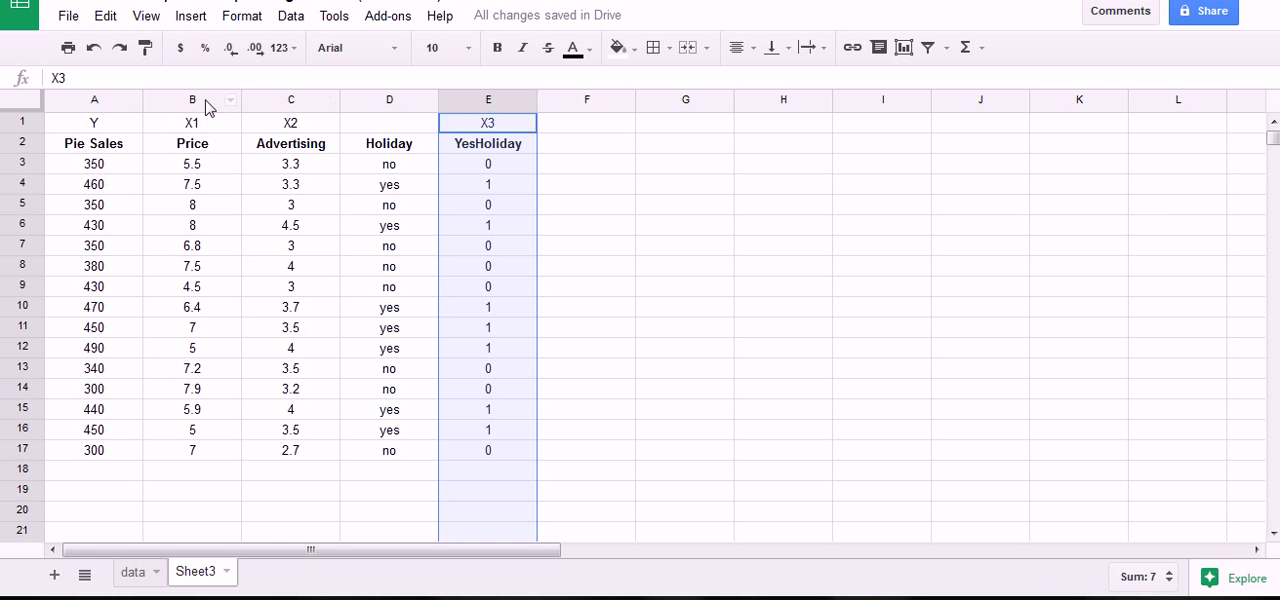
{"action": "left_click_drag", "start_coordinate": [206, 106], "coordinate": [268, 100]}
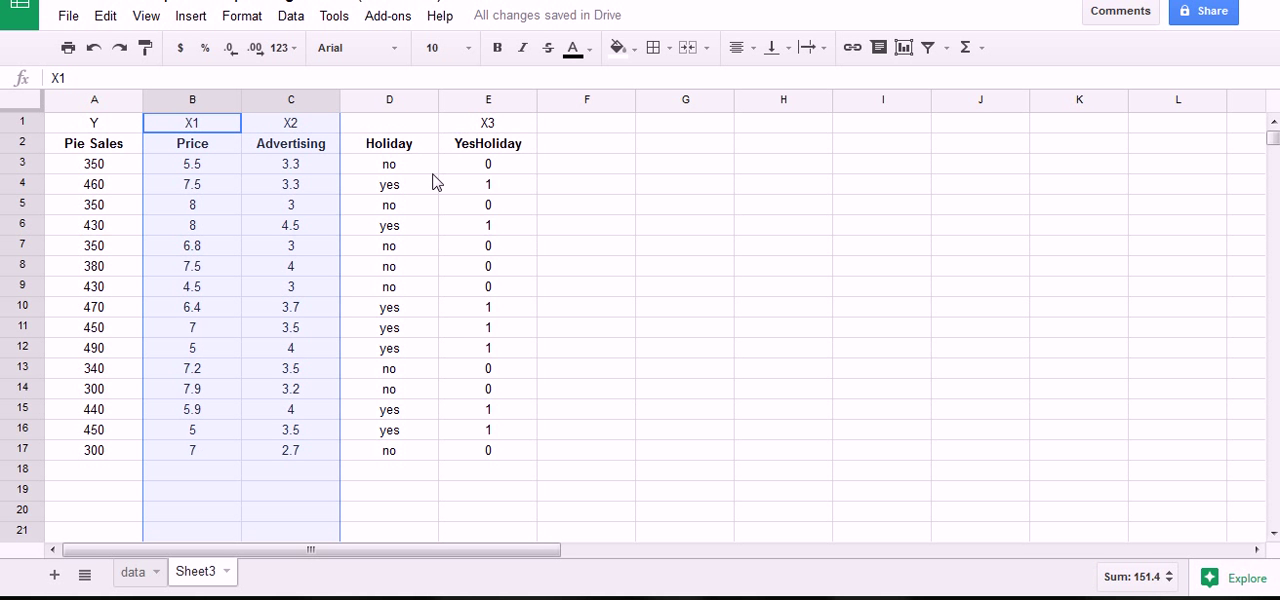
{"action": "left_click", "coordinate": [696, 199]}
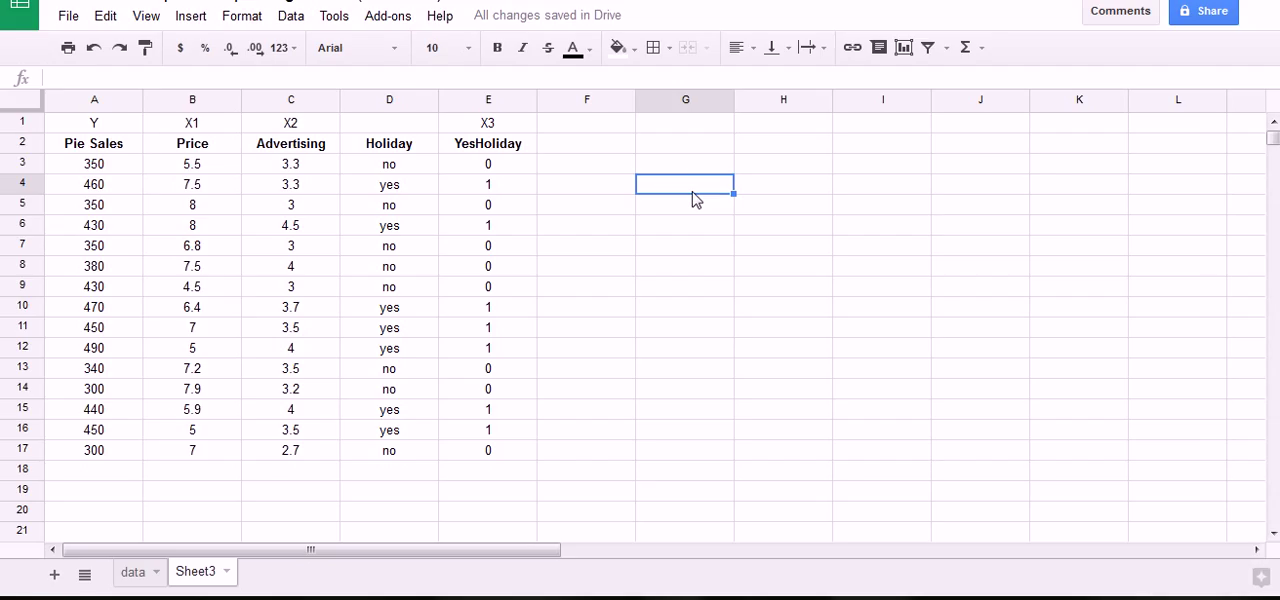
Inspect the formulas behind the YesHoliday codes in cells between E3 and E9.
{"action": "left_click", "coordinate": [488, 166]}
{"action": "left_click", "coordinate": [489, 186]}
{"action": "left_click", "coordinate": [480, 206]}
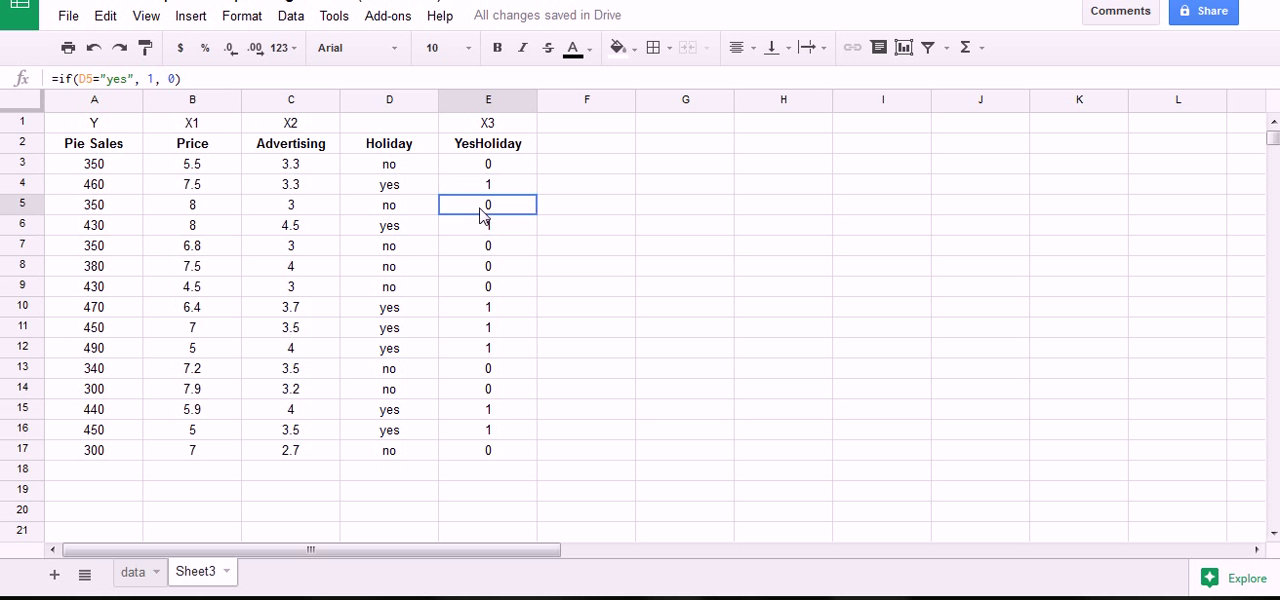
{"action": "left_click", "coordinate": [484, 226]}
{"action": "left_click", "coordinate": [487, 246]}
{"action": "left_click", "coordinate": [497, 287]}
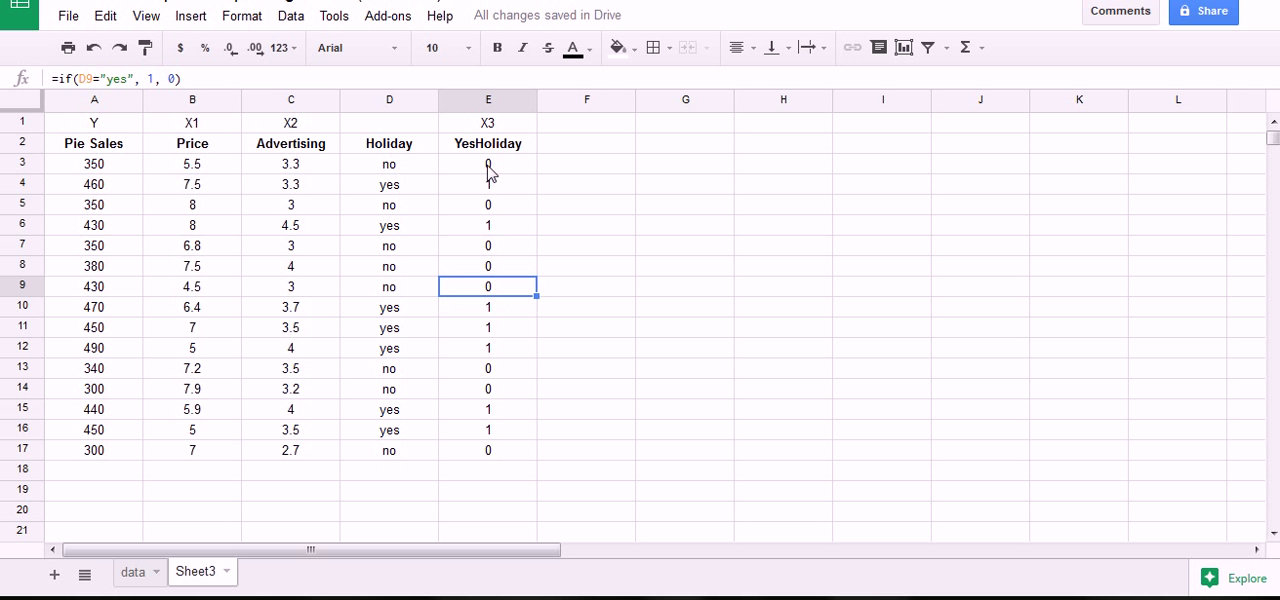
Convert the IF formulas in E3:E17 to static numbers by copying them and pasting values only over the same range.
{"action": "left_click_drag", "start_coordinate": [487, 166], "coordinate": [486, 455]}
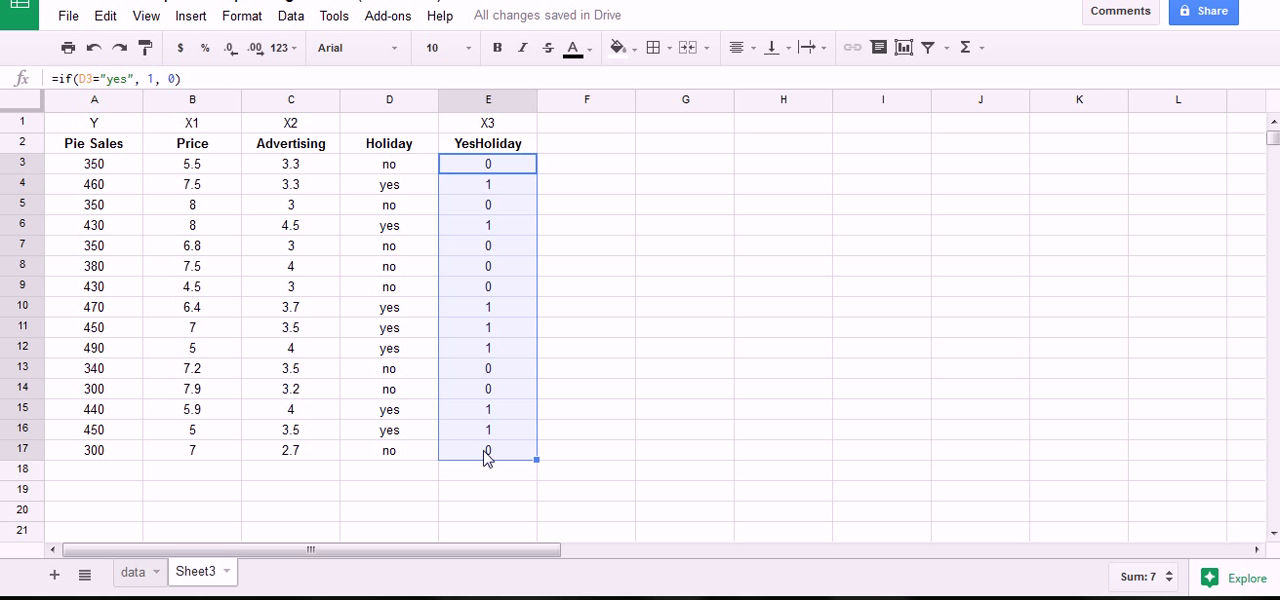
{"action": "key", "text": "ctrl+c"}
{"action": "left_click", "coordinate": [108, 18]}
{"action": "mouse_move", "coordinate": [150, 213]}
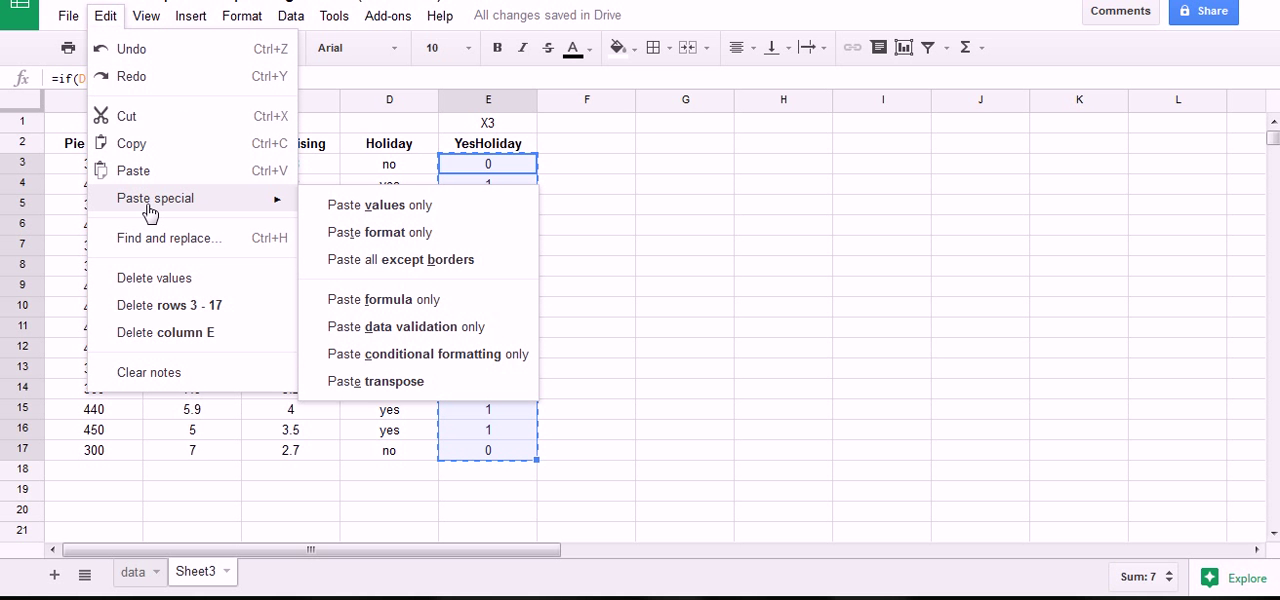
{"action": "left_click", "coordinate": [375, 210]}
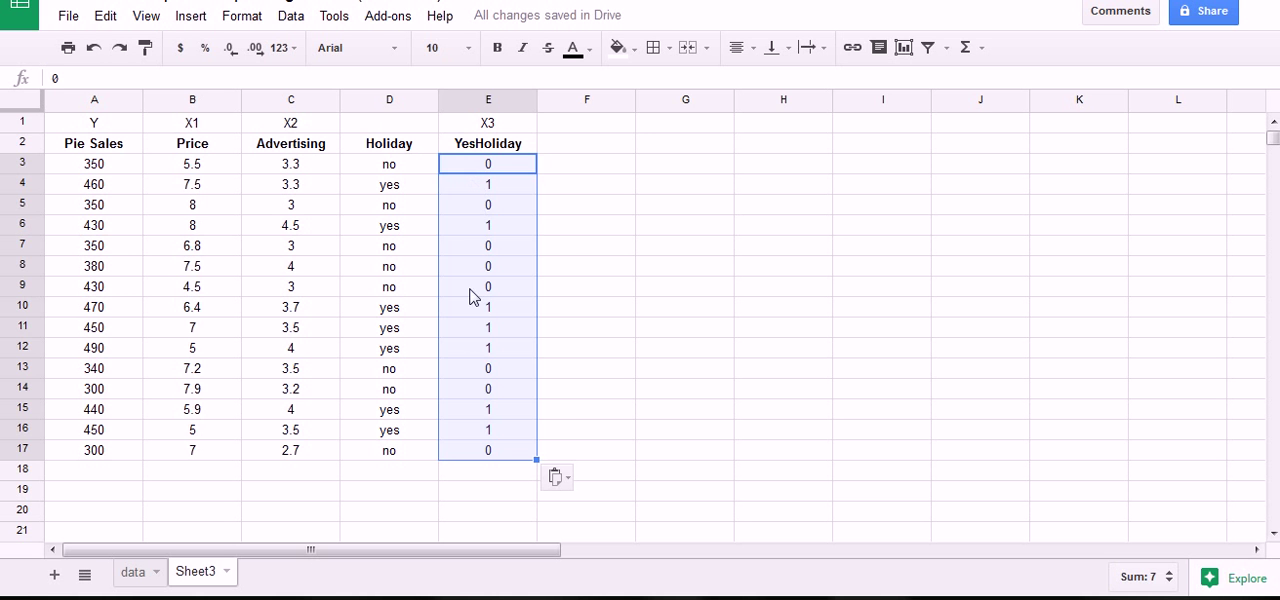
Check the contents of the YesHoliday cells from E3 down to E10, and the whole range E3:E17, for plain numbers instead of formulas.
{"action": "left_click", "coordinate": [651, 342]}
{"action": "left_click", "coordinate": [500, 167]}
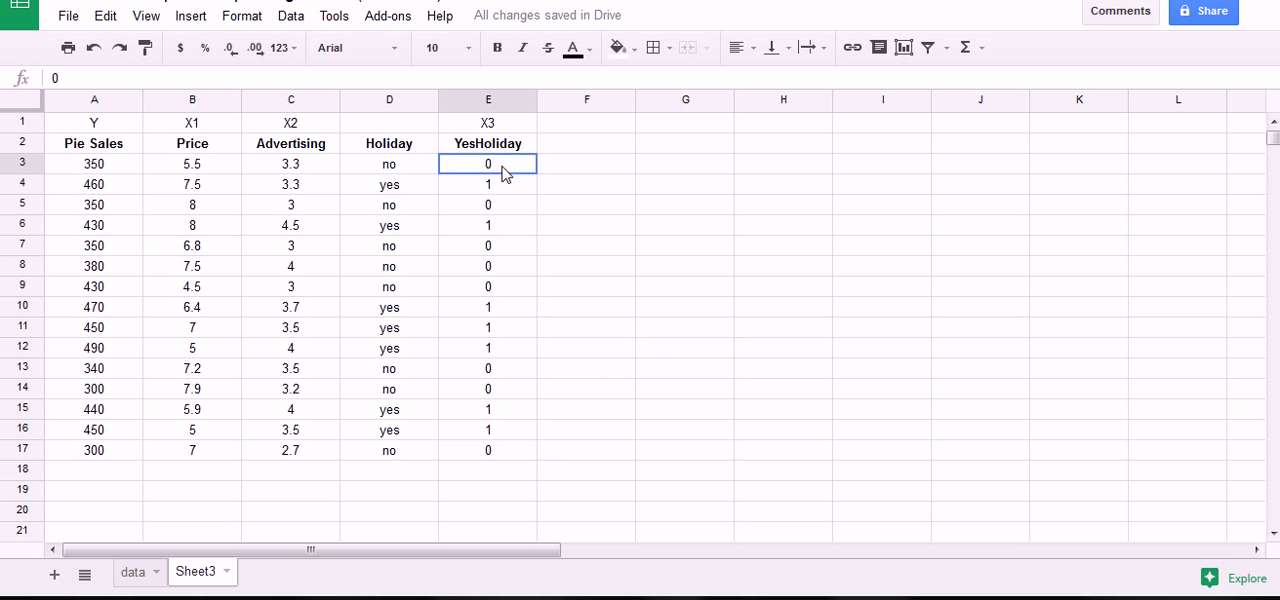
{"action": "left_click", "coordinate": [500, 186]}
{"action": "left_click", "coordinate": [500, 205]}
{"action": "left_click", "coordinate": [500, 225]}
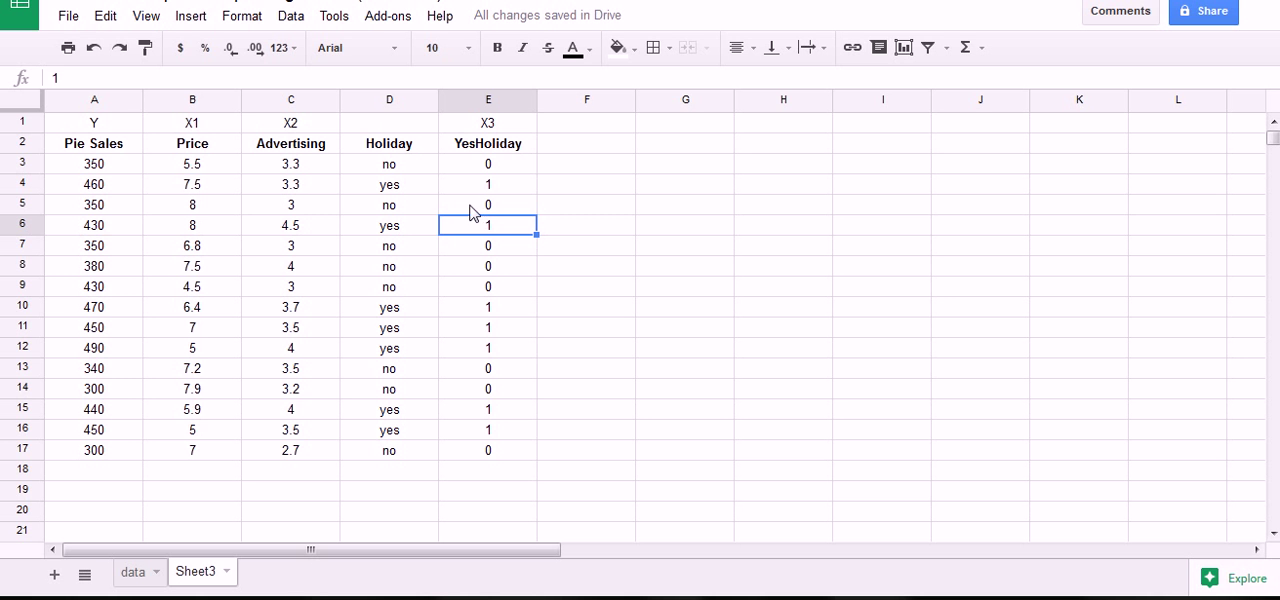
{"action": "mouse_move", "coordinate": [58, 74]}
{"action": "left_mouse_down"}
{"action": "mouse_move", "coordinate": [44, 68]}
{"action": "mouse_move", "coordinate": [58, 96]}
{"action": "mouse_move", "coordinate": [52, 70]}
{"action": "left_mouse_up"}
{"action": "left_click", "coordinate": [486, 246]}
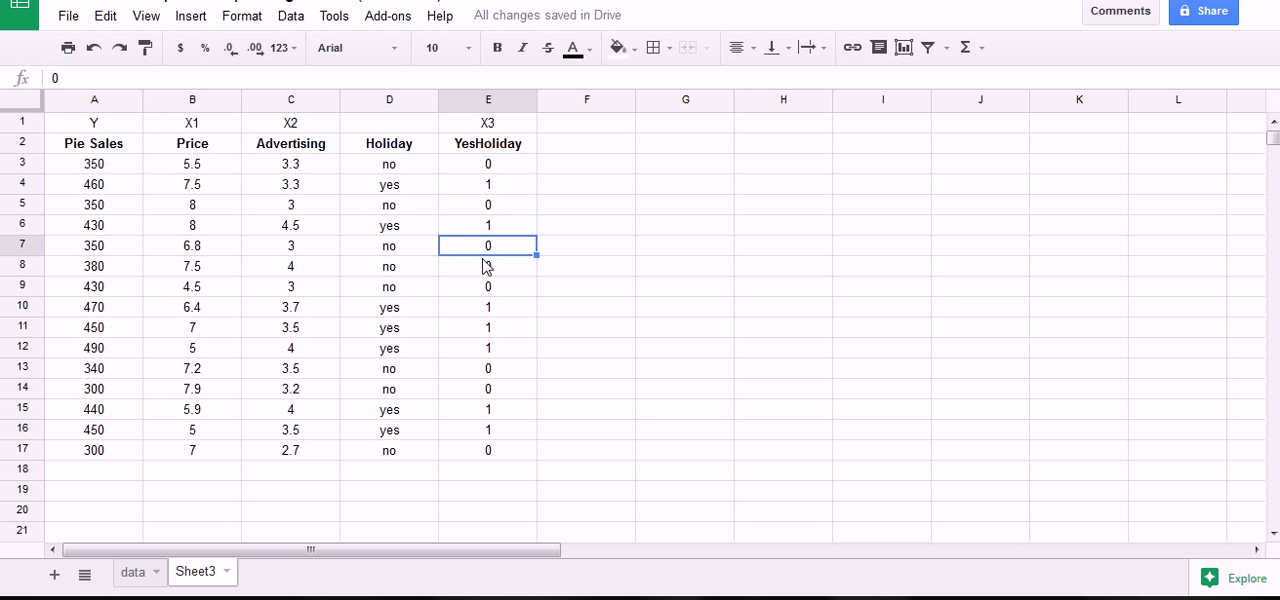
{"action": "left_click", "coordinate": [486, 266]}
{"action": "left_click_drag", "start_coordinate": [45, 80], "coordinate": [55, 70]}
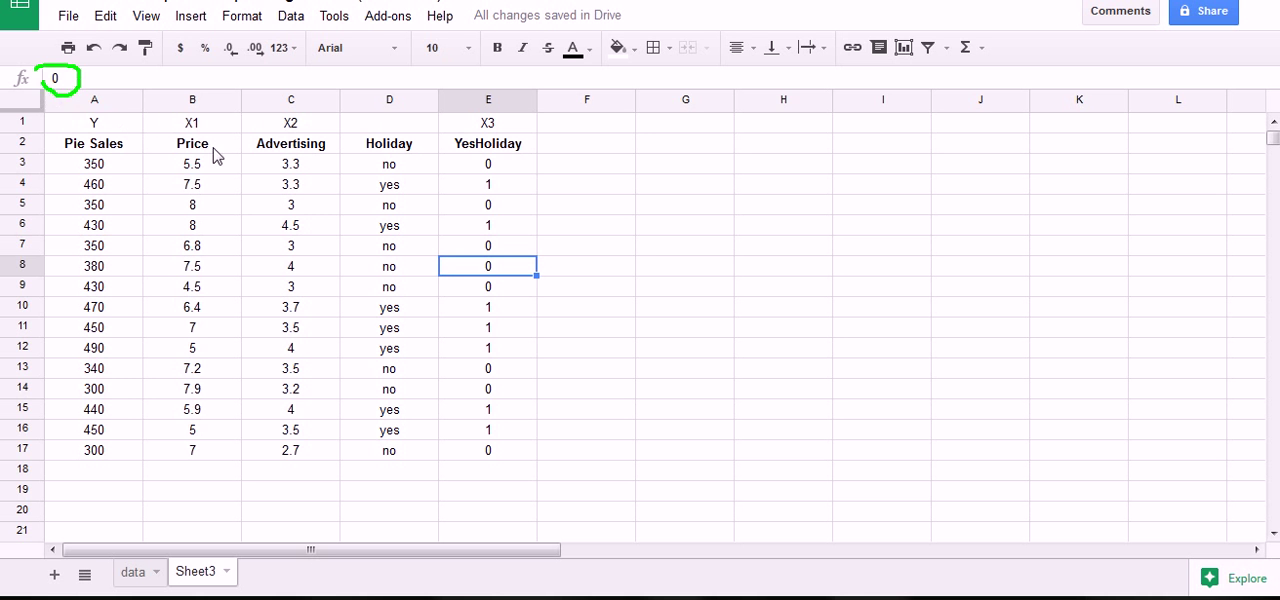
{"action": "left_click", "coordinate": [494, 286]}
{"action": "left_click", "coordinate": [494, 307]}
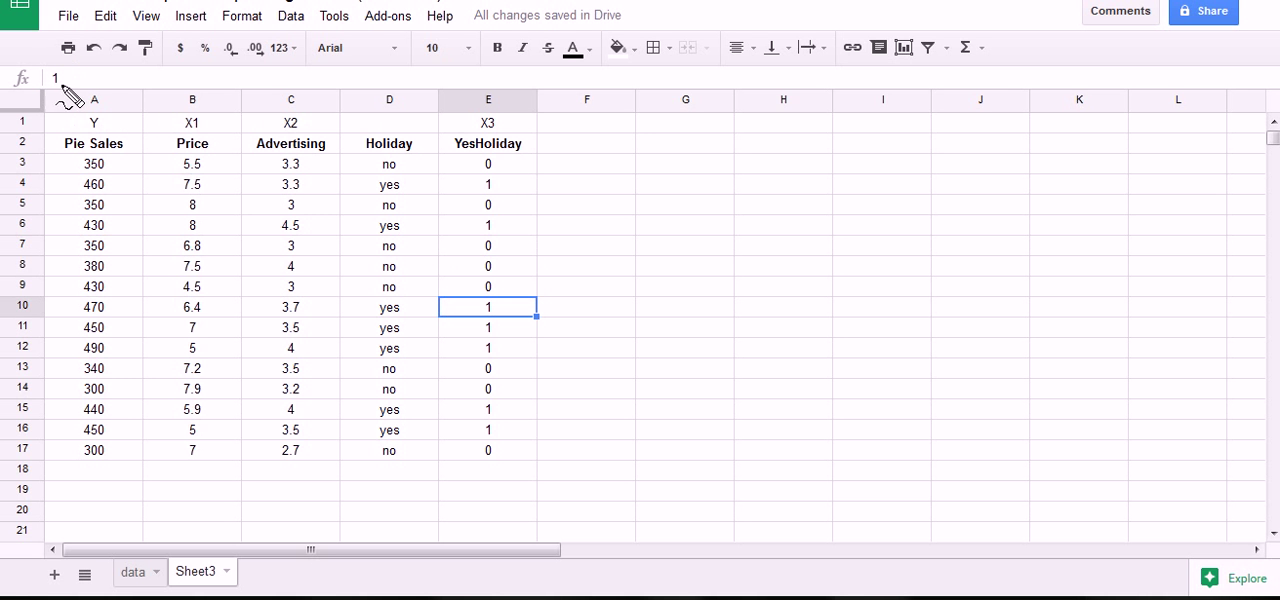
{"action": "left_click_drag", "start_coordinate": [69, 94], "coordinate": [63, 90]}
{"action": "mouse_move", "coordinate": [471, 171]}
{"action": "left_mouse_down"}
{"action": "mouse_move", "coordinate": [494, 249]}
{"action": "mouse_move", "coordinate": [498, 443]}
{"action": "left_mouse_up"}
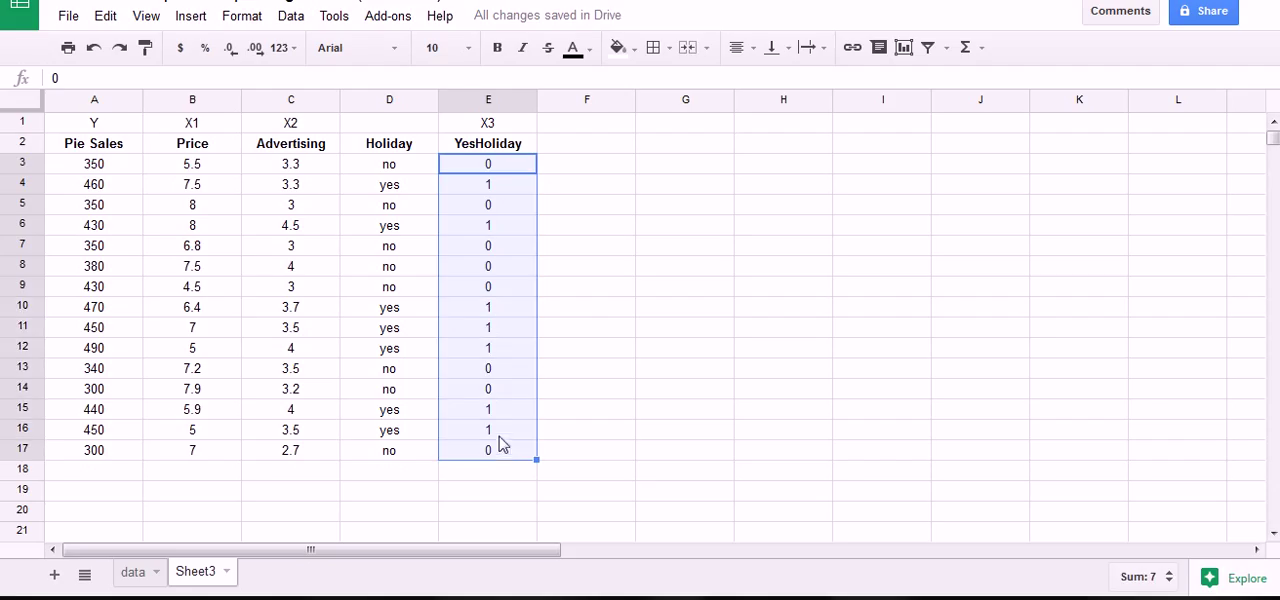
{"action": "left_click", "coordinate": [586, 289]}
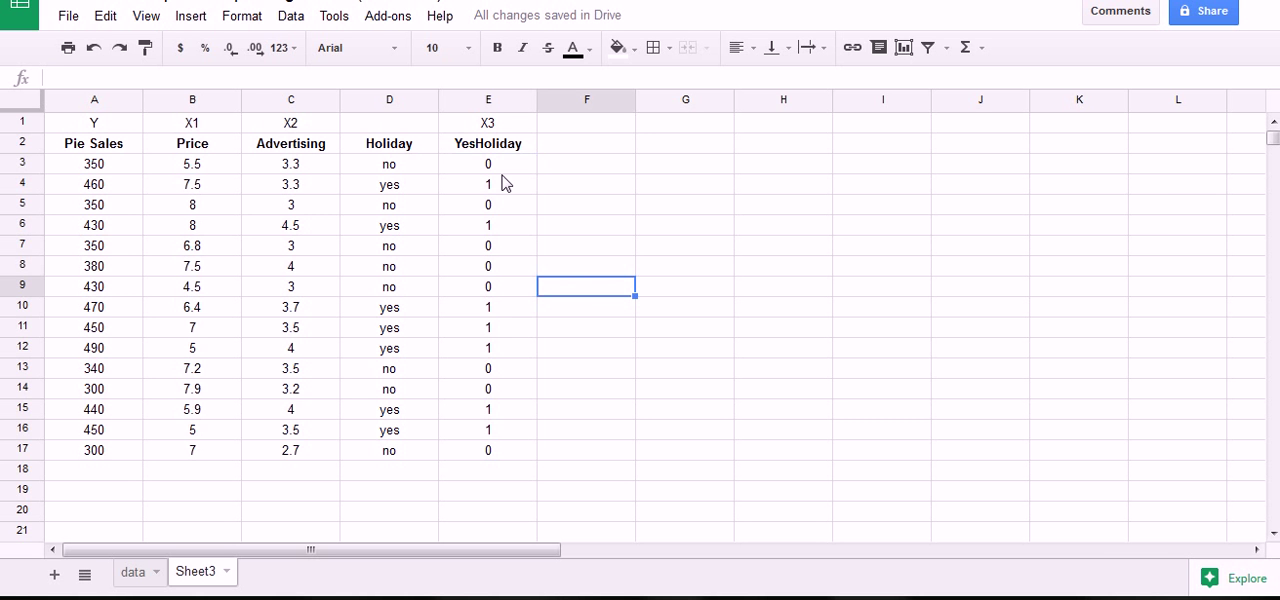
{"action": "left_click_drag", "start_coordinate": [502, 179], "coordinate": [512, 452]}
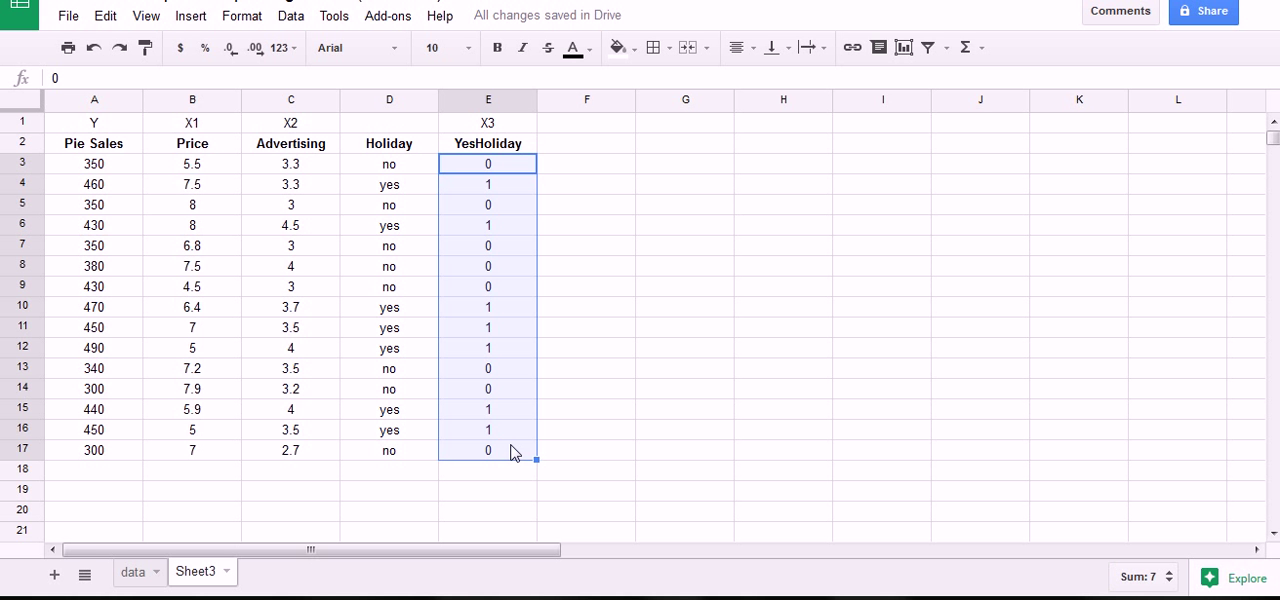
Enter the holiday codes 0, 1, 0, 1, 0, 0, 0 by hand in F3:F9.
{"action": "left_click", "coordinate": [603, 163]}
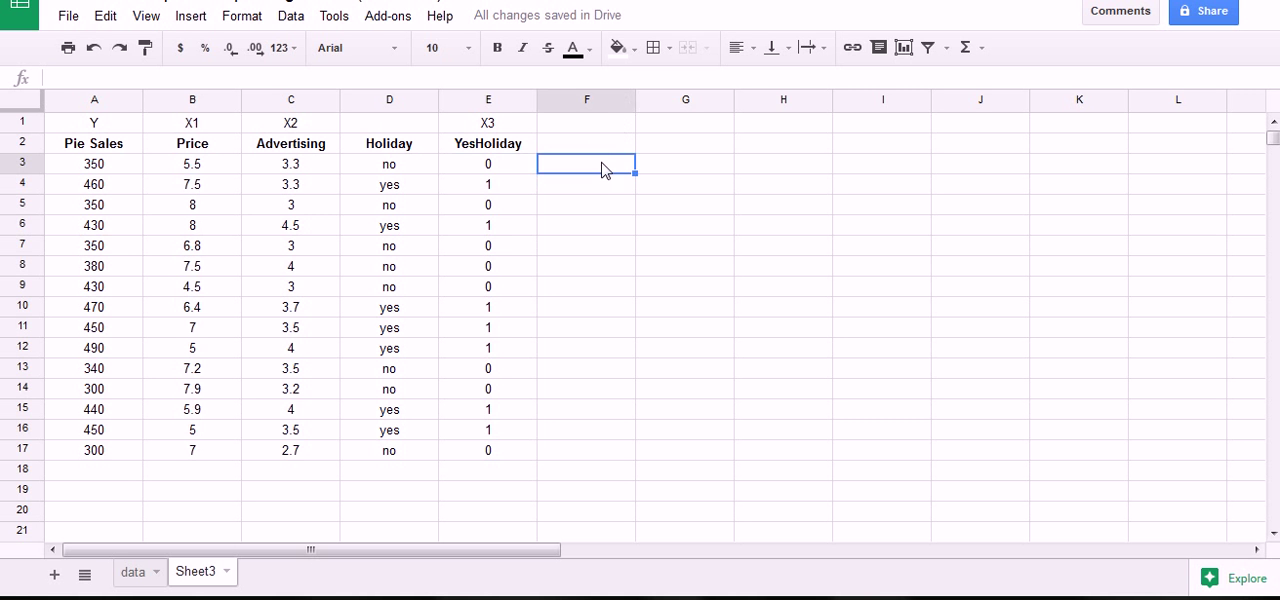
{"action": "type", "text": "0"}
{"action": "key", "text": "Return"}
{"action": "type", "text": "1"}
{"action": "key", "text": "Return"}
{"action": "type", "text": "0"}
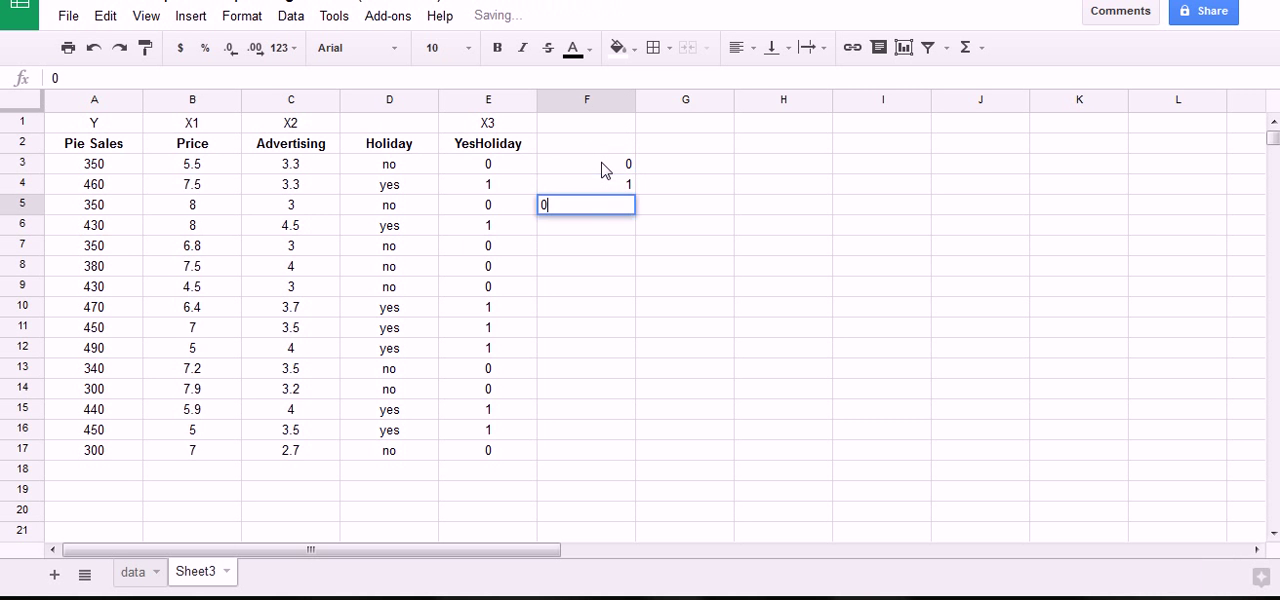
{"action": "key", "text": "Return"}
{"action": "type", "text": "1"}
{"action": "key", "text": "Return"}
{"action": "type", "text": "0"}
{"action": "key", "text": "Return"}
{"action": "type", "text": "0"}
{"action": "key", "text": "Return"}
{"action": "type", "text": "0"}
{"action": "key", "text": "Return"}
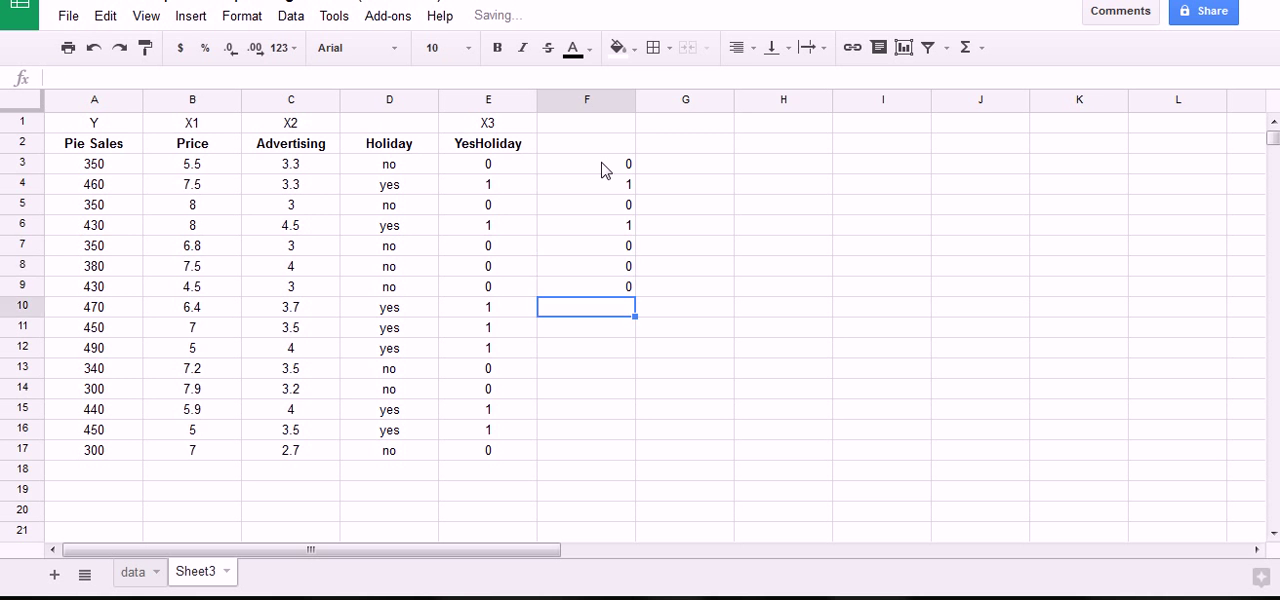
Clear the manually entered codes from F3:F9.
{"action": "left_click_drag", "start_coordinate": [597, 165], "coordinate": [623, 289]}
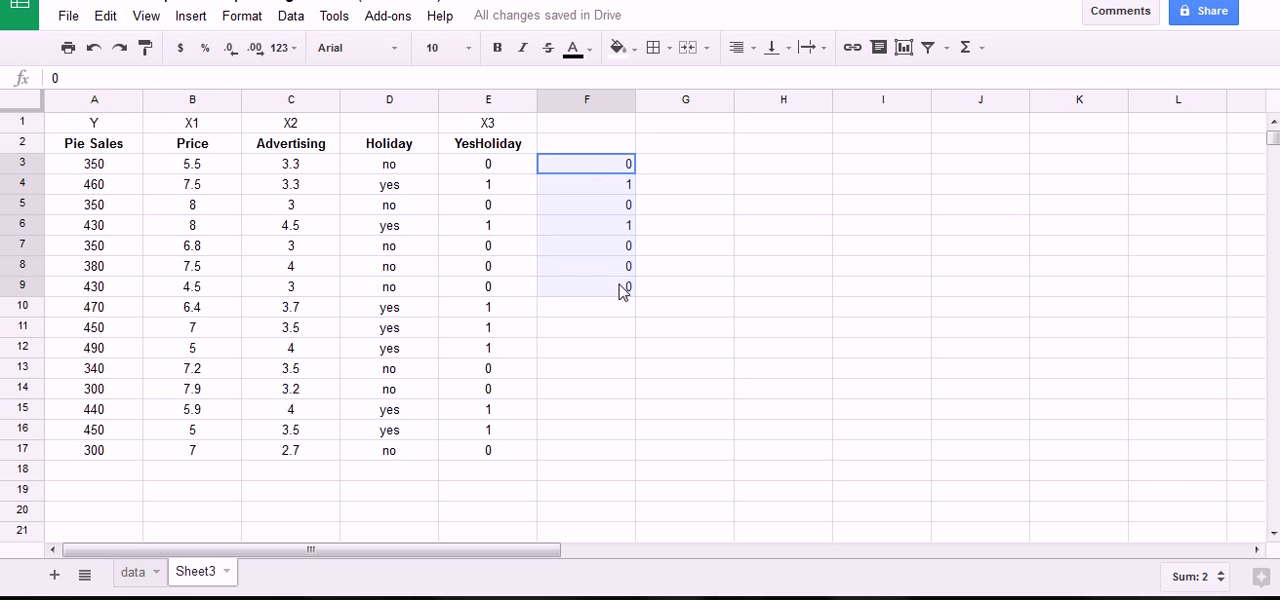
{"action": "key", "text": "Delete"}
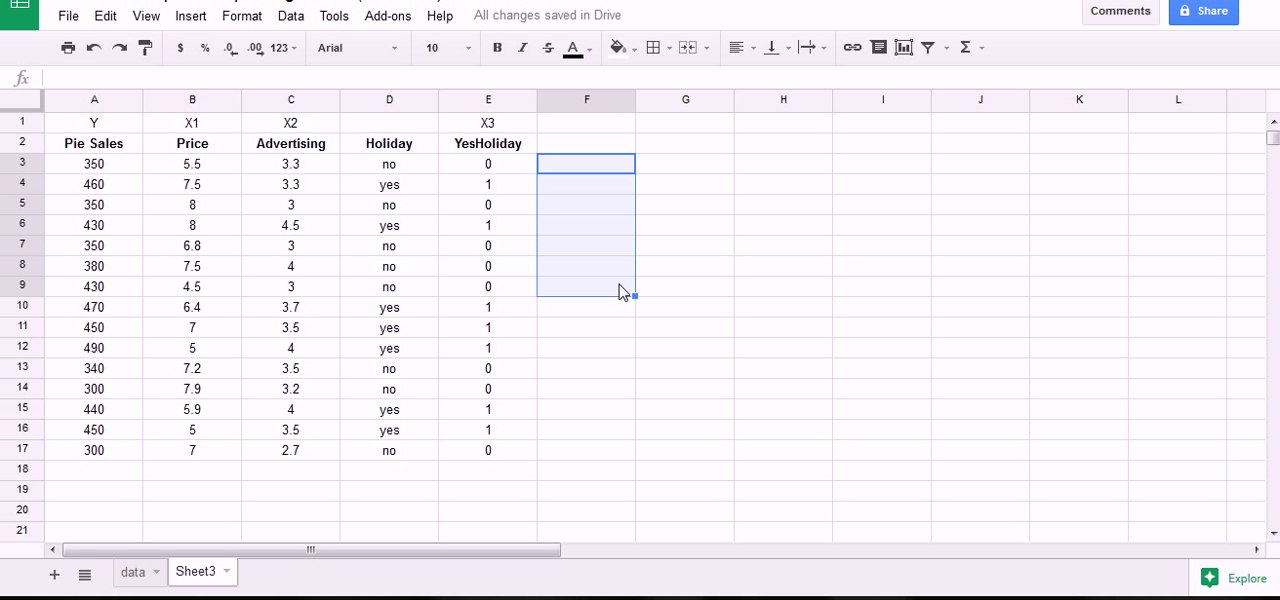
{"action": "key", "text": "Up"}
{"action": "key", "text": "Down"}
{"action": "key", "text": "Down"}
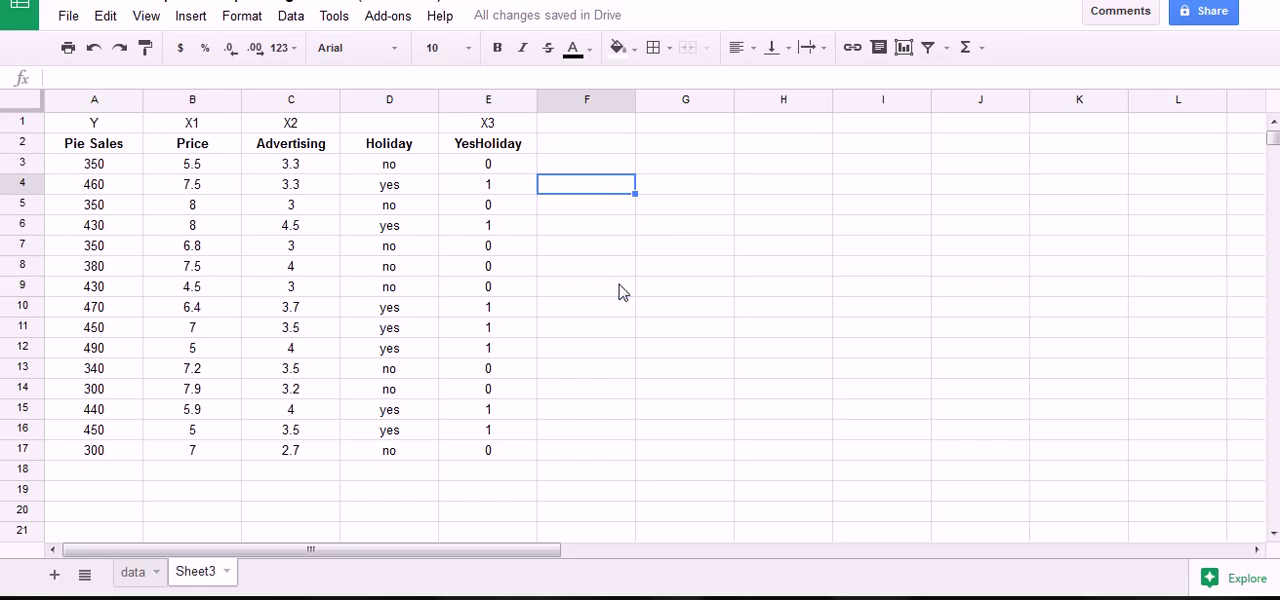
{"action": "left_click", "coordinate": [588, 271]}
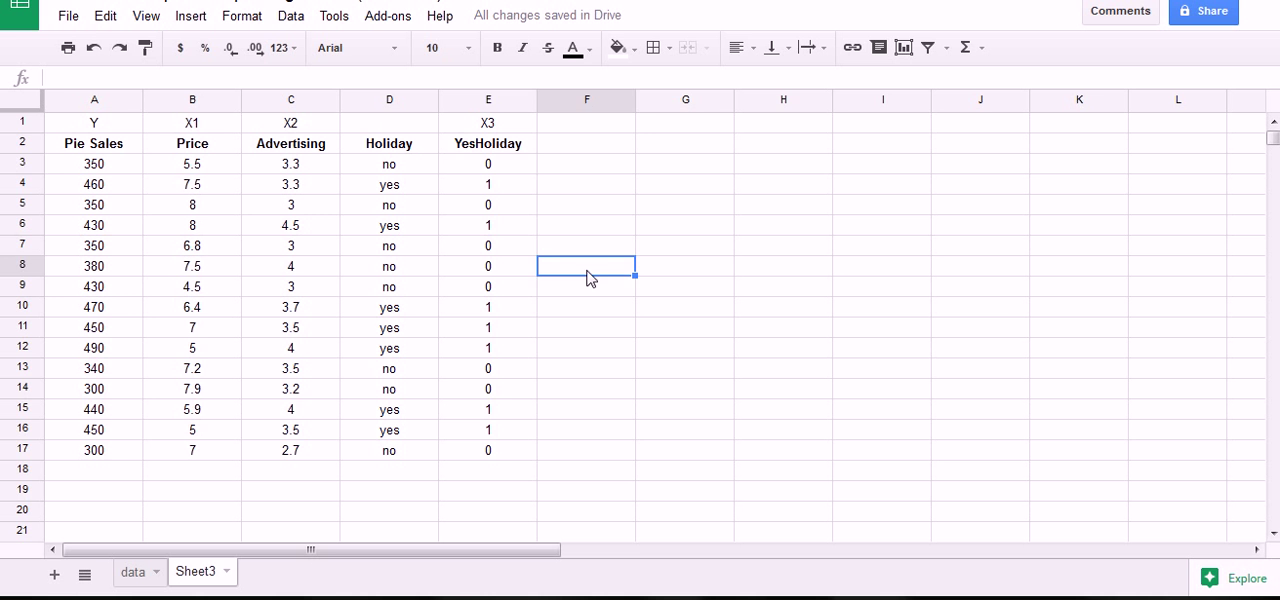
Copy the YesHoliday codes in E3:E17 and paste them as values only over the same range.
{"action": "left_click", "coordinate": [504, 168]}
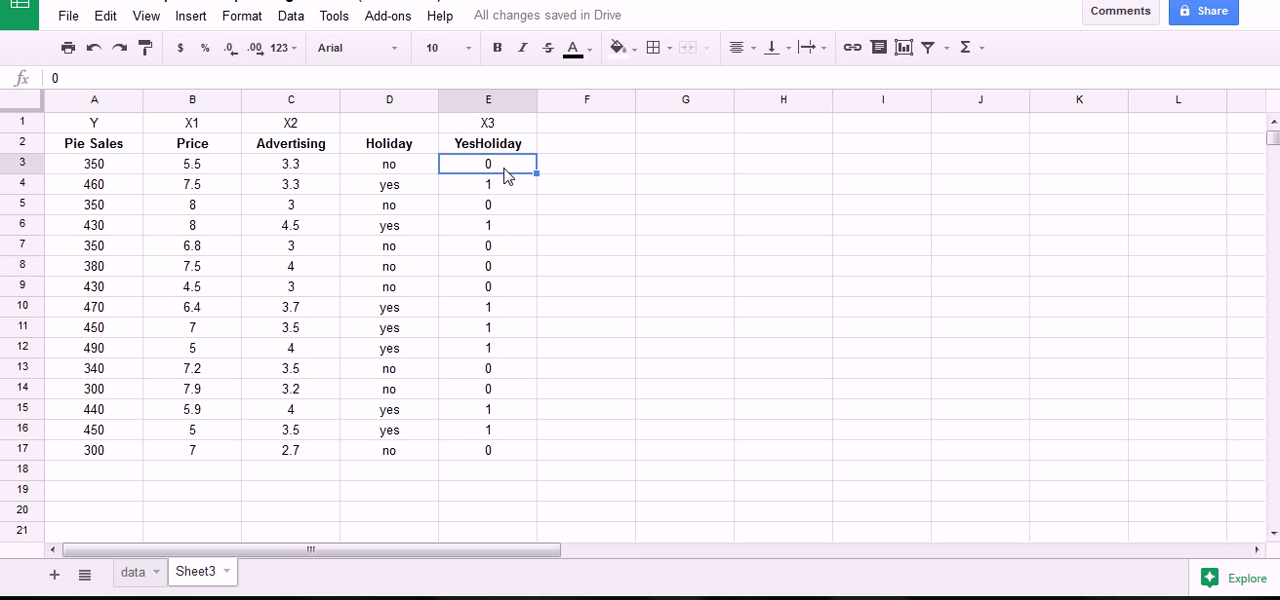
{"action": "left_click_drag", "start_coordinate": [504, 170], "coordinate": [505, 450]}
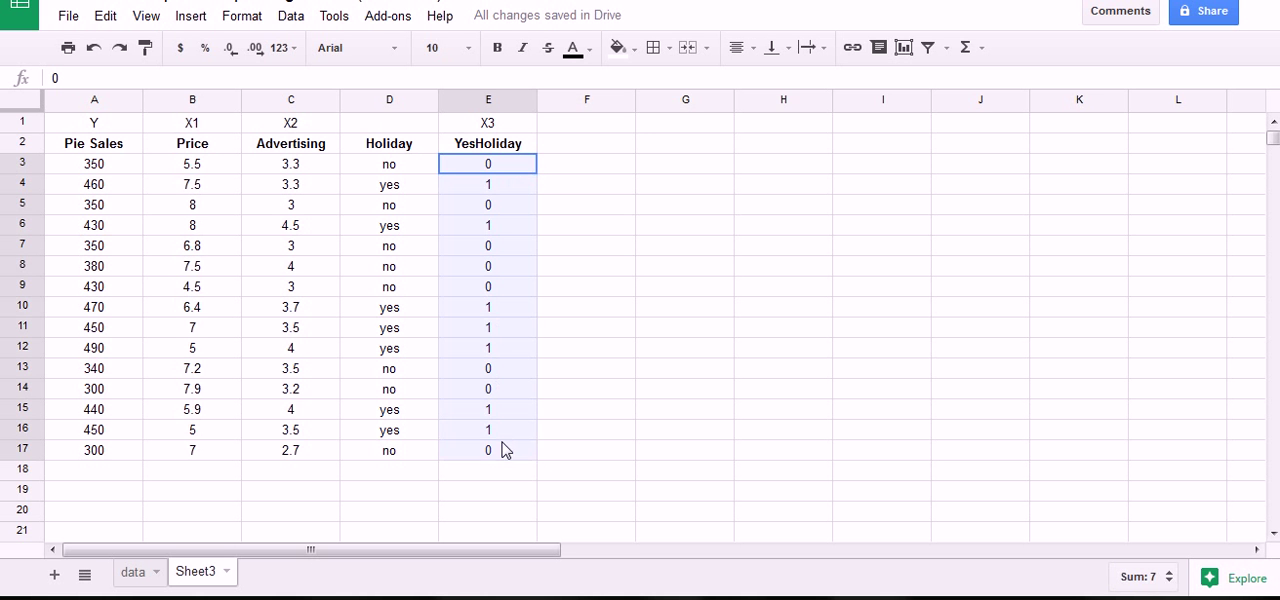
{"action": "key", "text": "ctrl+c"}
{"action": "left_click", "coordinate": [105, 16]}
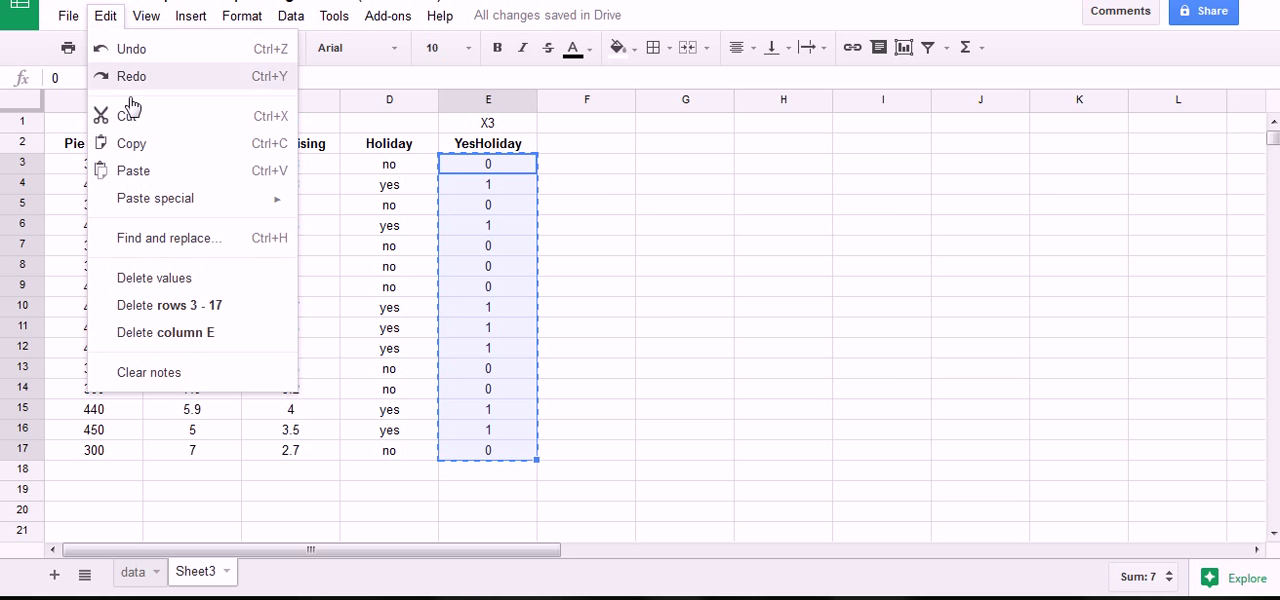
{"action": "left_click", "coordinate": [140, 148]}
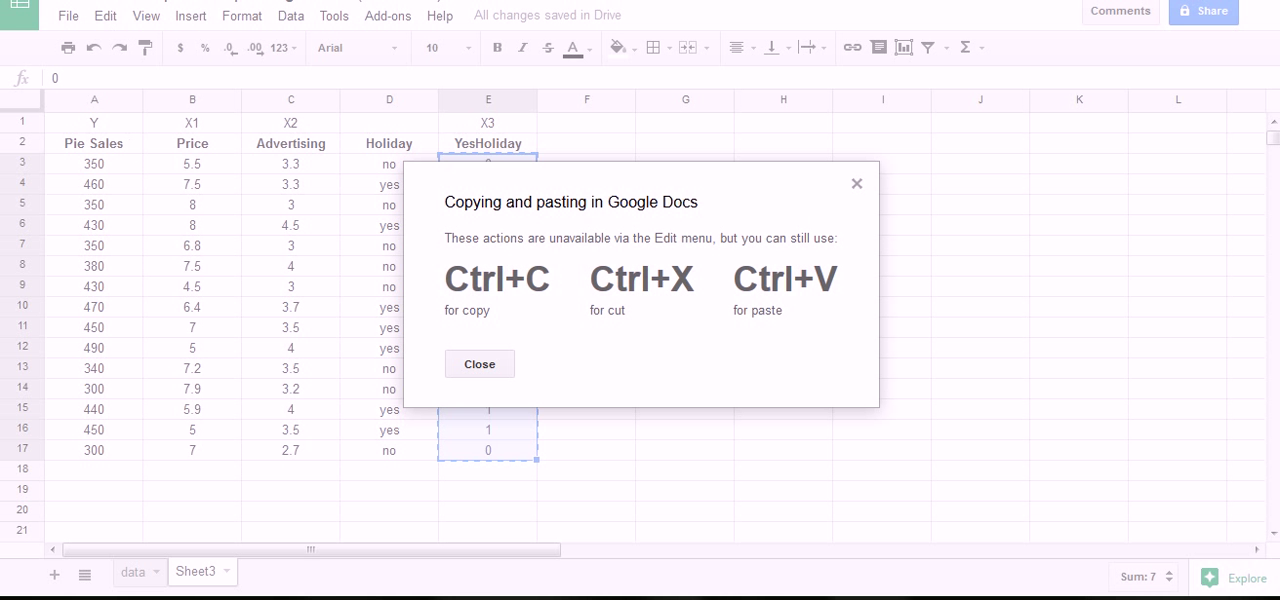
{"action": "left_click", "coordinate": [482, 366]}
{"action": "left_click", "coordinate": [117, 20]}
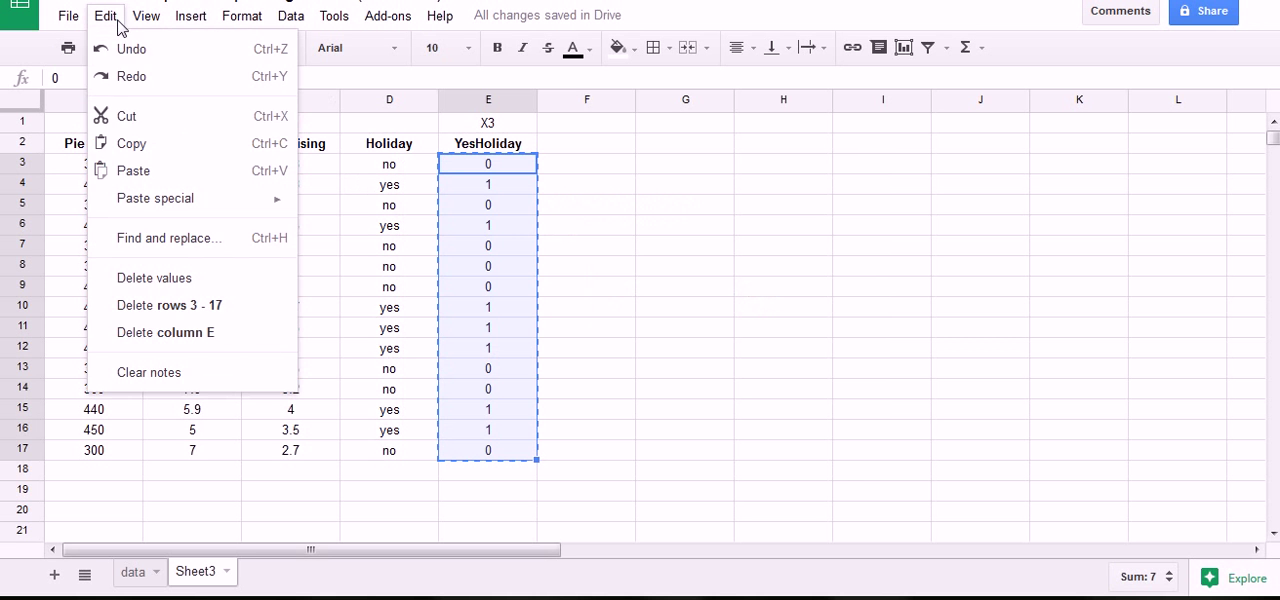
{"action": "mouse_move", "coordinate": [151, 200]}
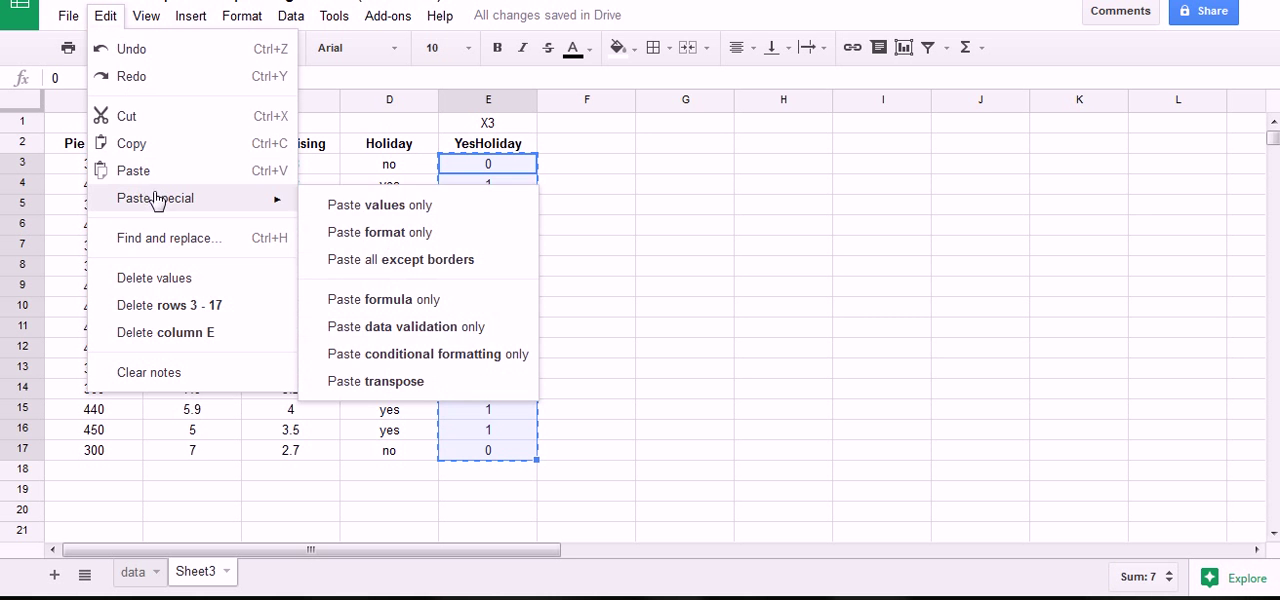
{"action": "left_click", "coordinate": [383, 206]}
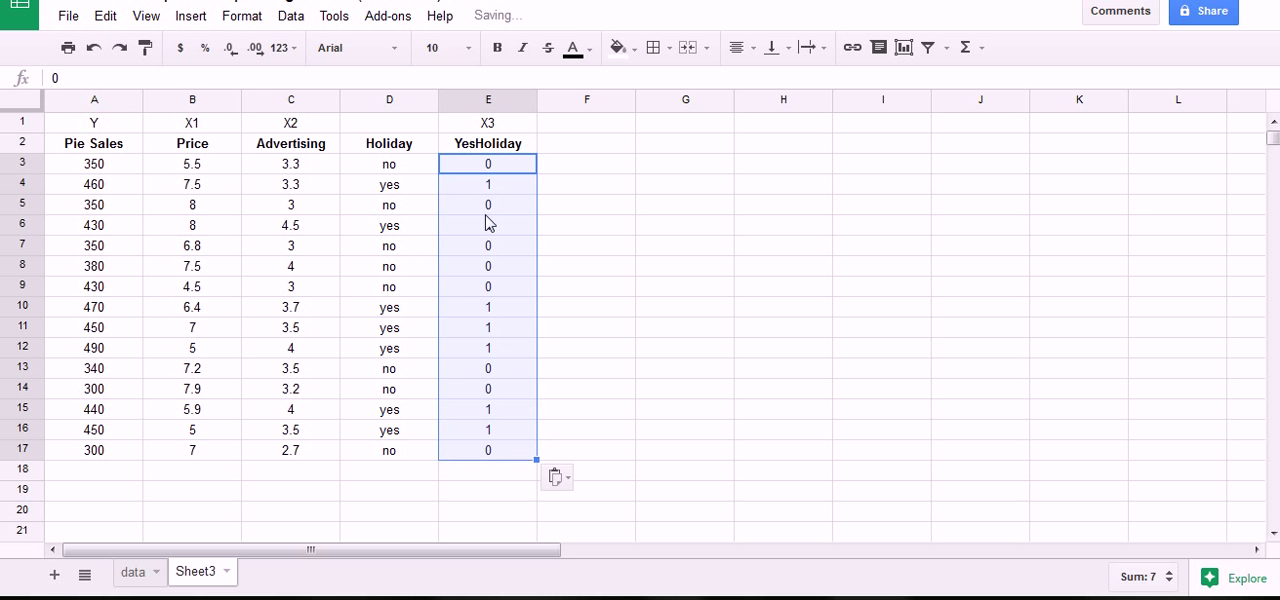
{"action": "left_click", "coordinate": [628, 210]}
Move the text-based Holiday column from column D to column F.
{"action": "left_click", "coordinate": [396, 101]}
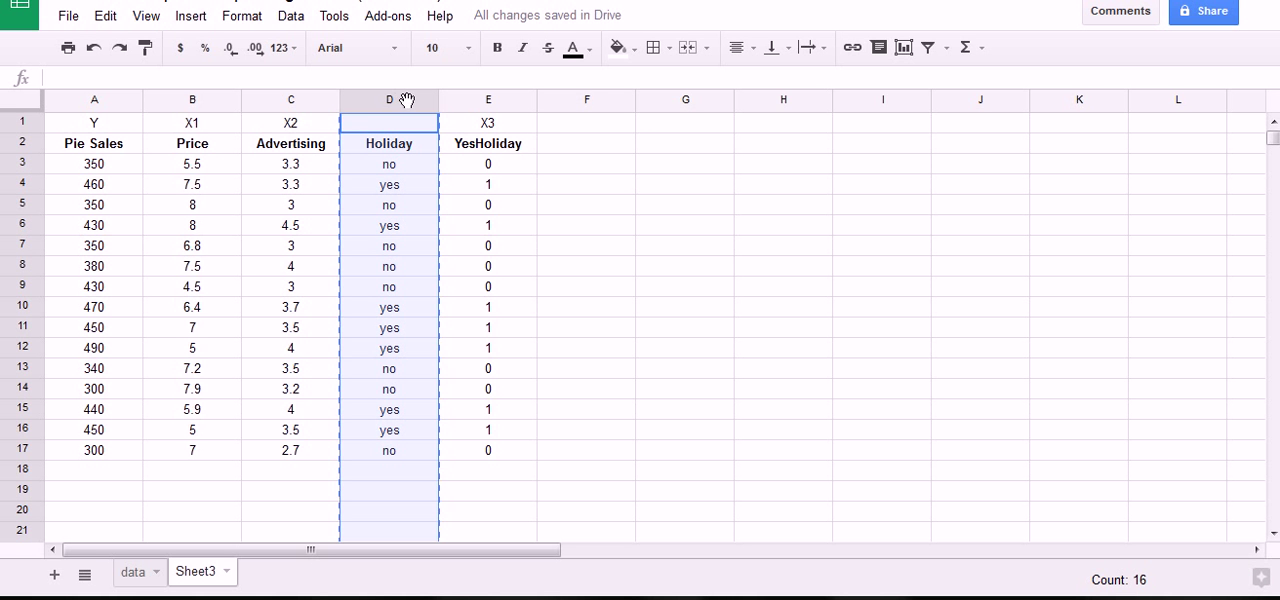
{"action": "left_click", "coordinate": [581, 101]}
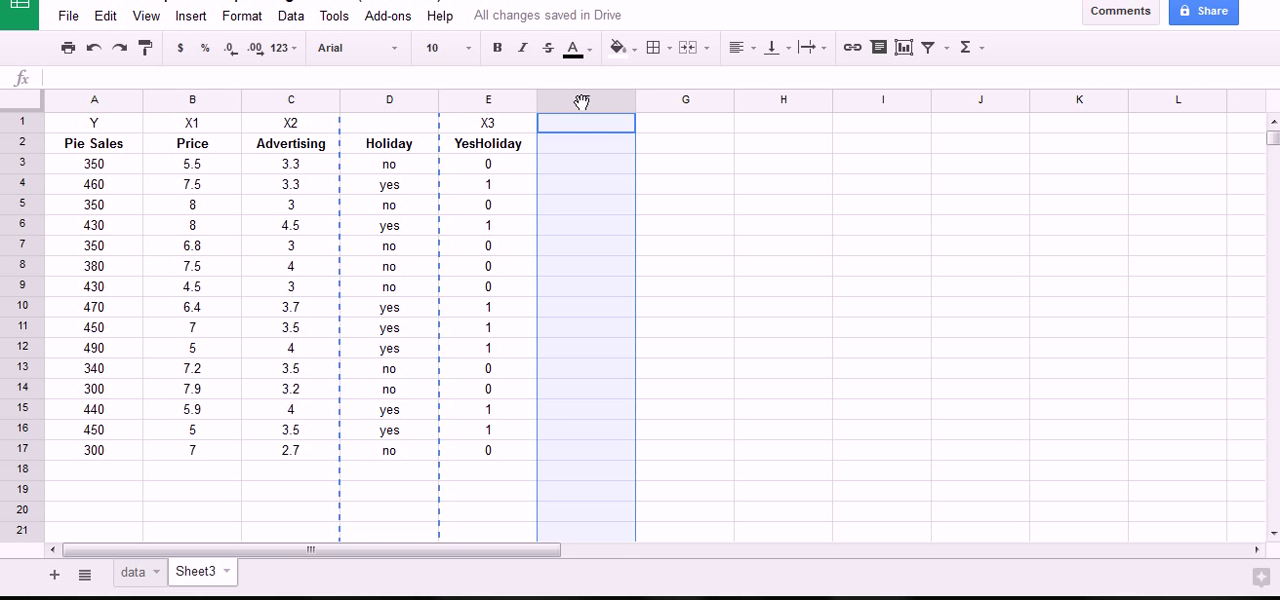
{"action": "key", "text": "ctrl+v"}
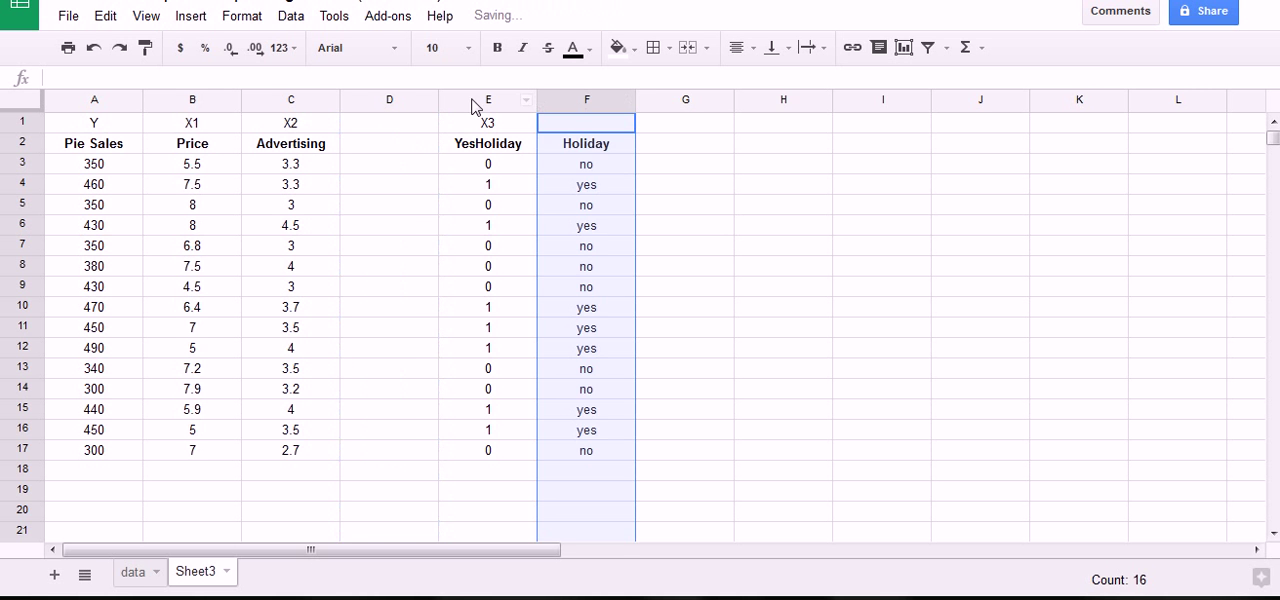
Move the YesHoliday and Holiday columns together into columns D and E, placing X3 directly beside X2.
{"action": "left_click_drag", "start_coordinate": [474, 100], "coordinate": [557, 96]}
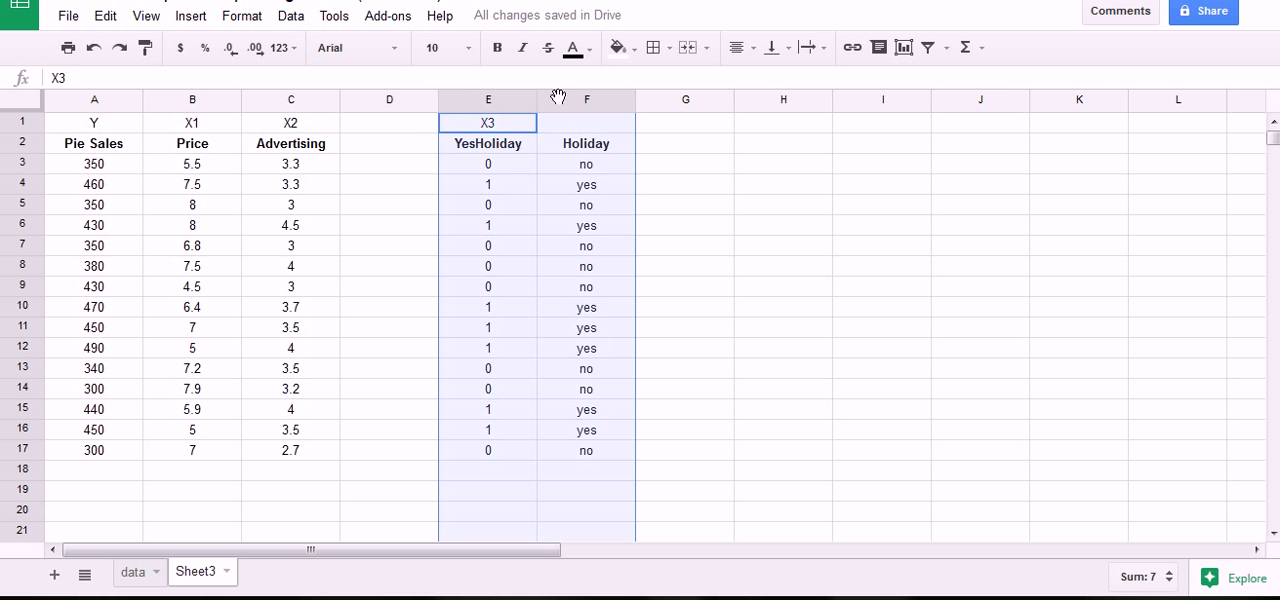
{"action": "key", "text": "ctrl+x"}
{"action": "left_click", "coordinate": [391, 99]}
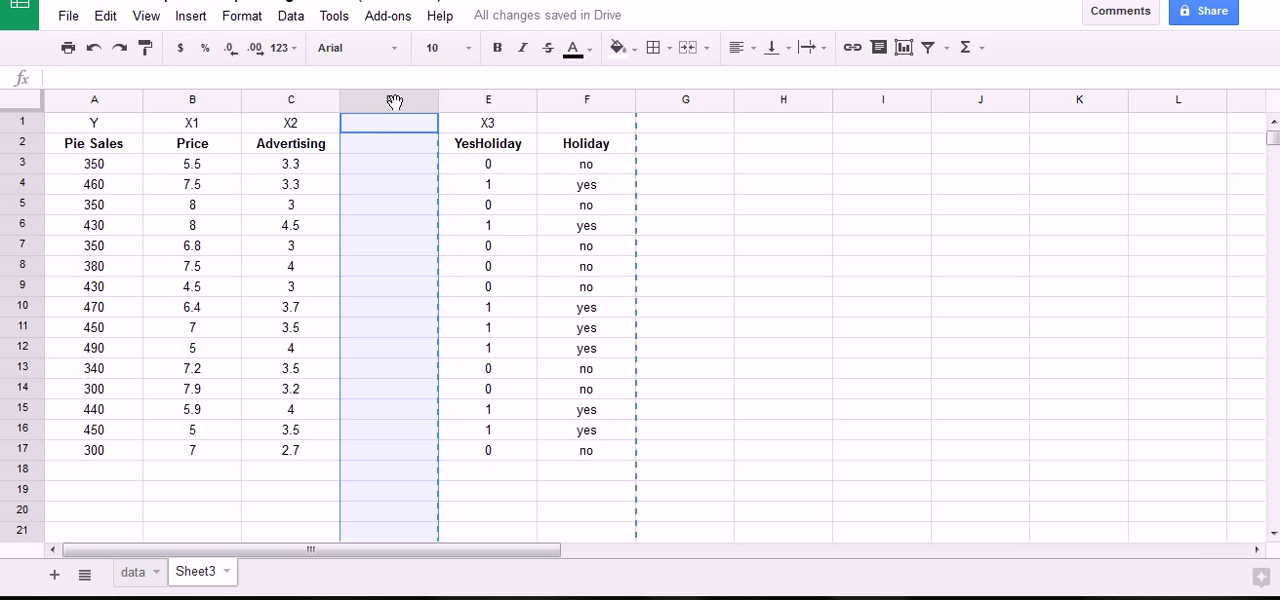
{"action": "key", "text": "ctrl+v"}
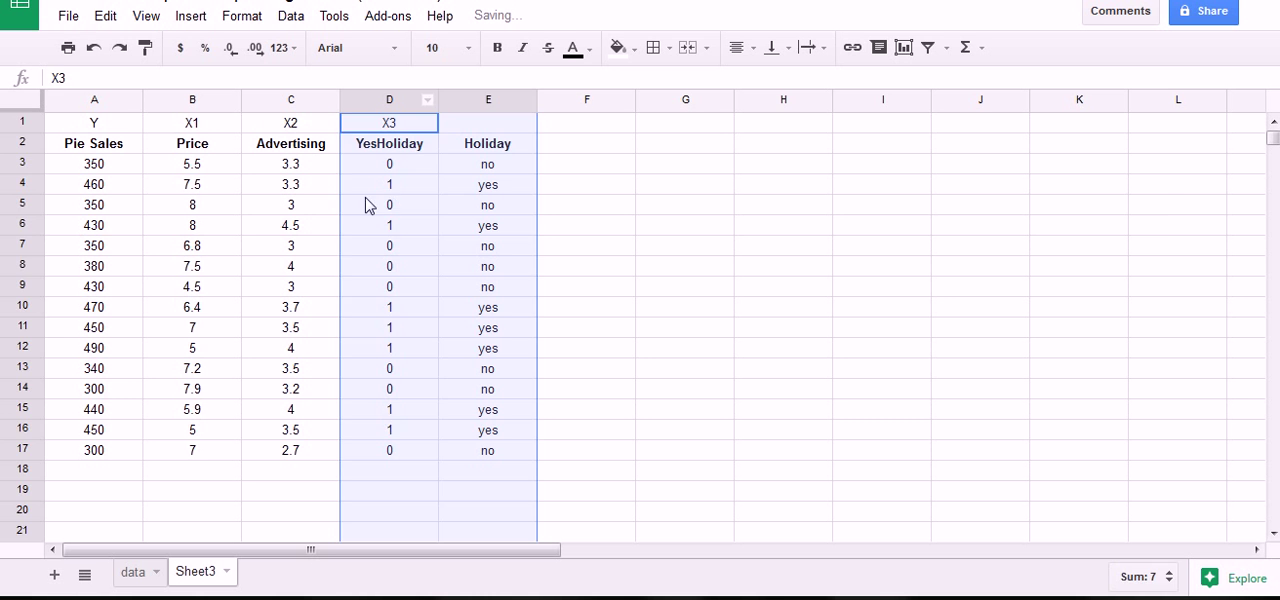
{"action": "left_click", "coordinate": [398, 207]}
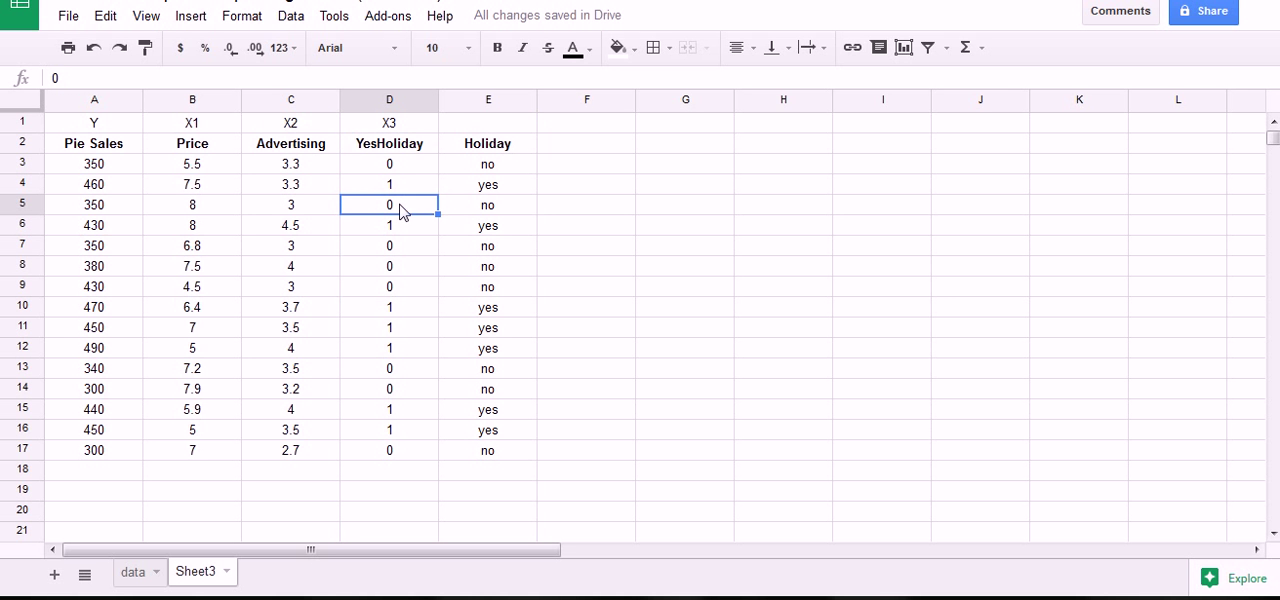
{"action": "left_click", "coordinate": [388, 26]}
{"action": "mouse_move", "coordinate": [406, 52]}
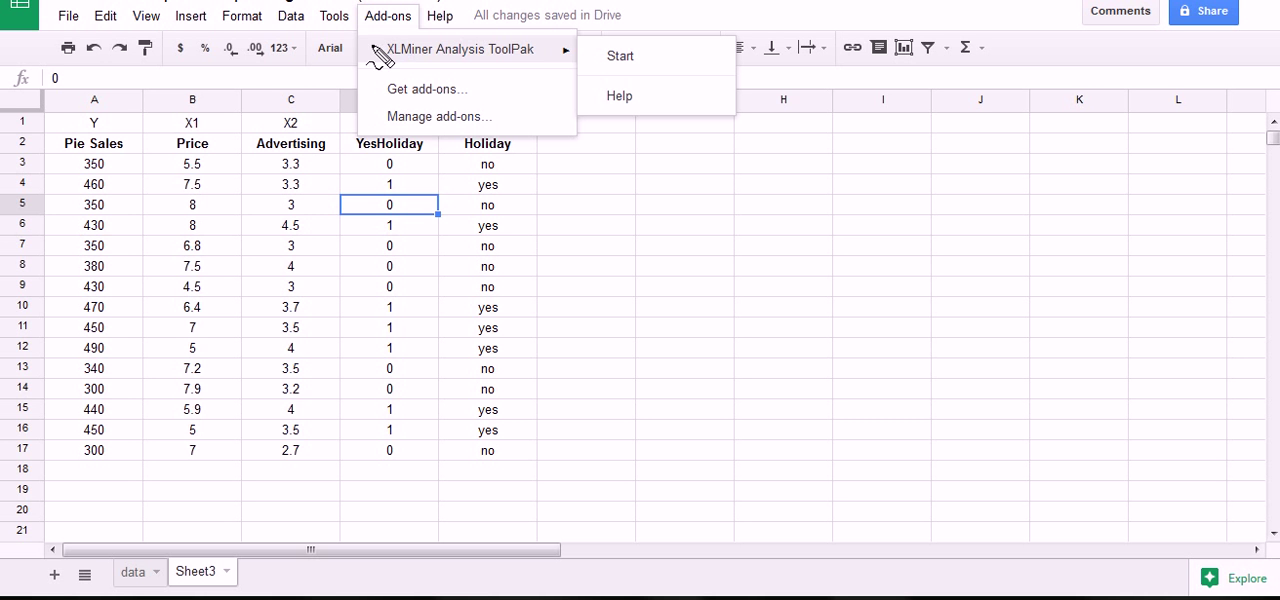
{"action": "mouse_move", "coordinate": [375, 60]}
{"action": "left_mouse_down"}
{"action": "mouse_move", "coordinate": [549, 57]}
{"action": "mouse_move", "coordinate": [443, 86]}
{"action": "mouse_move", "coordinate": [385, 55]}
{"action": "left_mouse_up"}
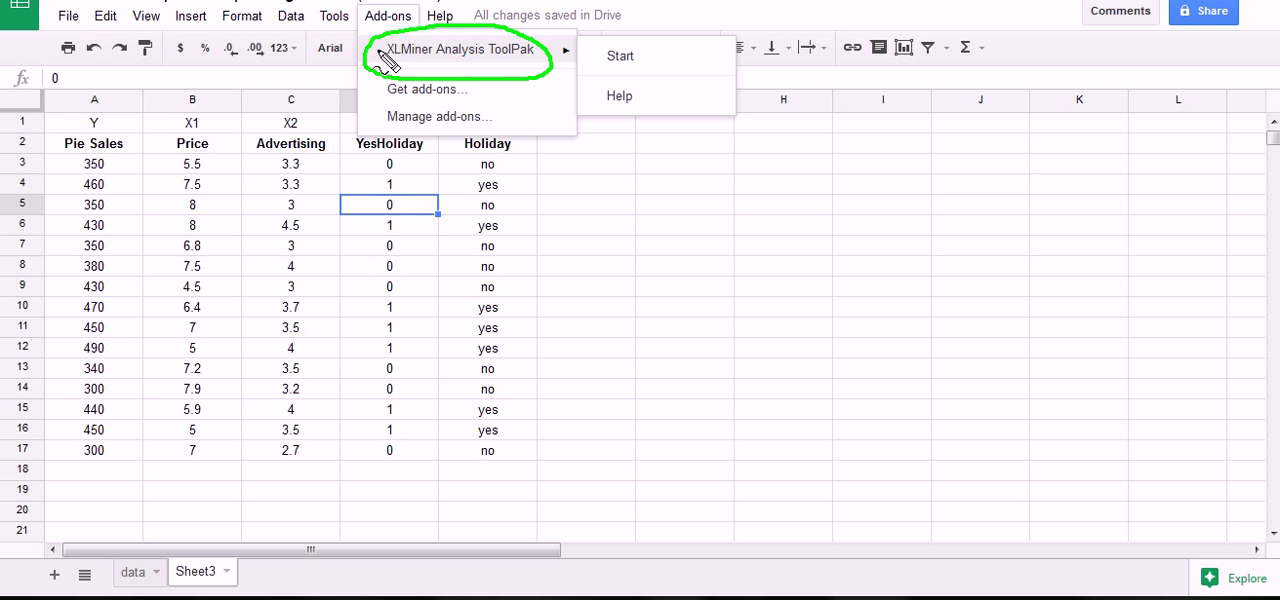
{"action": "key", "text": "Escape"}
Review the adjacent X1, X2 and X3 columns (Price, Advertising, YesHoliday) as one contiguous block of independent variables.
{"action": "left_click", "coordinate": [317, 118]}
{"action": "left_click_drag", "start_coordinate": [193, 110], "coordinate": [357, 101]}
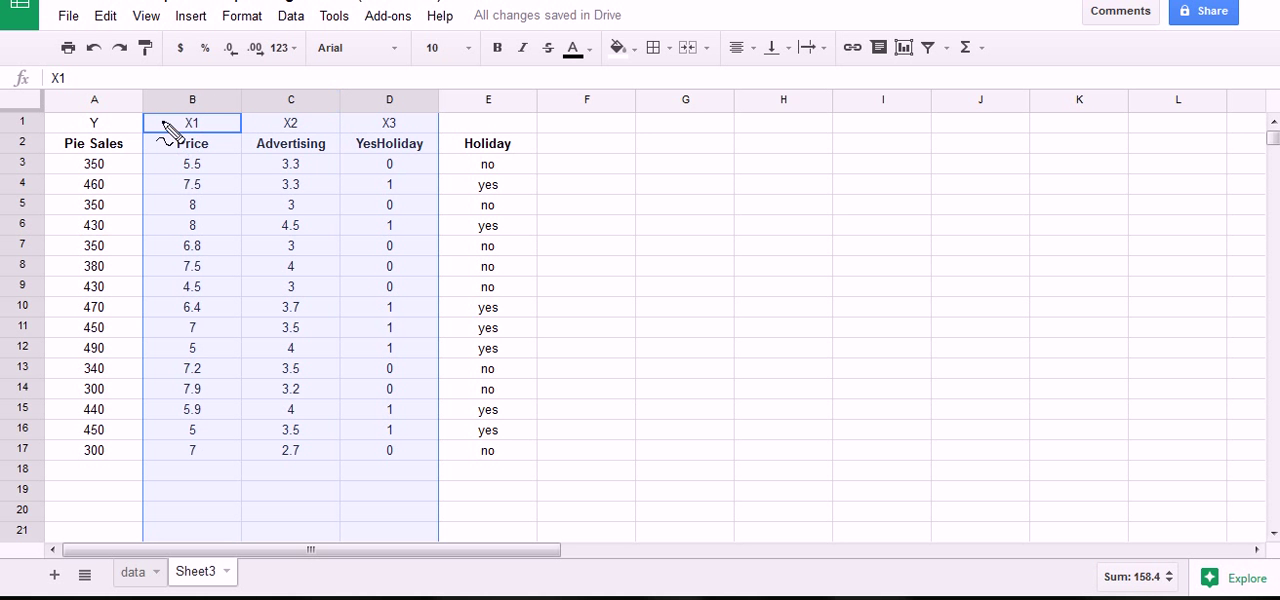
{"action": "mouse_move", "coordinate": [162, 121]}
{"action": "left_mouse_down"}
{"action": "mouse_move", "coordinate": [398, 125]}
{"action": "mouse_move", "coordinate": [486, 337]}
{"action": "mouse_move", "coordinate": [349, 491]}
{"action": "mouse_move", "coordinate": [200, 480]}
{"action": "mouse_move", "coordinate": [148, 228]}
{"action": "mouse_move", "coordinate": [157, 129]}
{"action": "mouse_move", "coordinate": [186, 120]}
{"action": "left_mouse_up"}
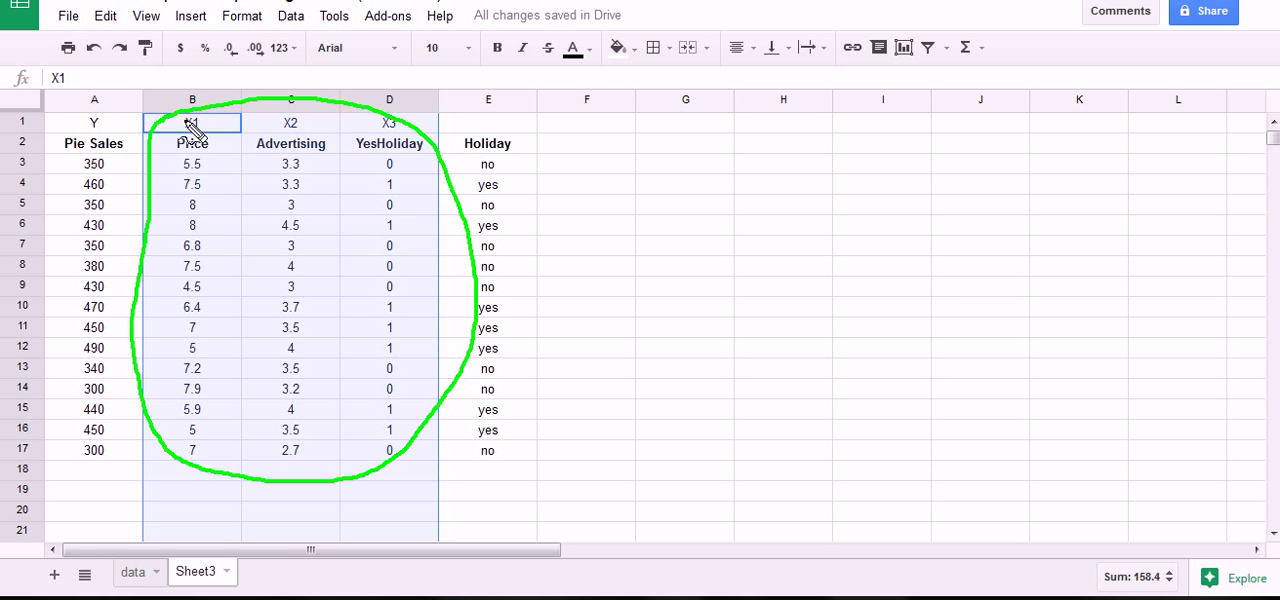
{"action": "key", "text": "Escape"}
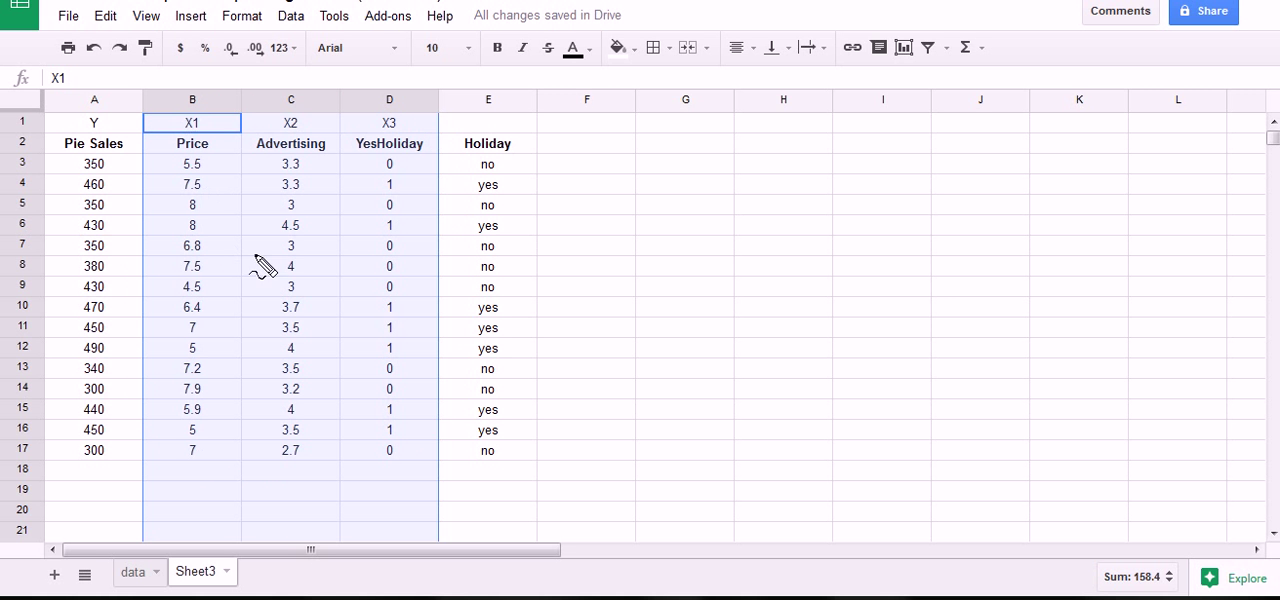
{"action": "left_click", "coordinate": [420, 247]}
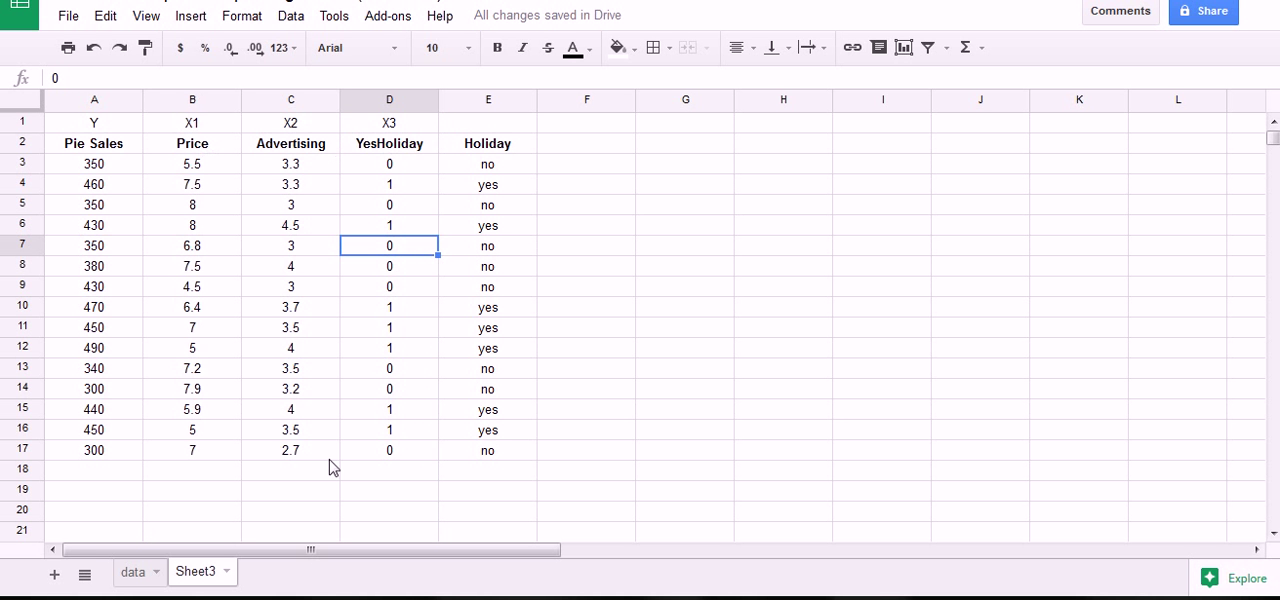
Start the XLMiner Analysis ToolPak add-on for the Pie Sales regression.
{"action": "left_click", "coordinate": [394, 18]}
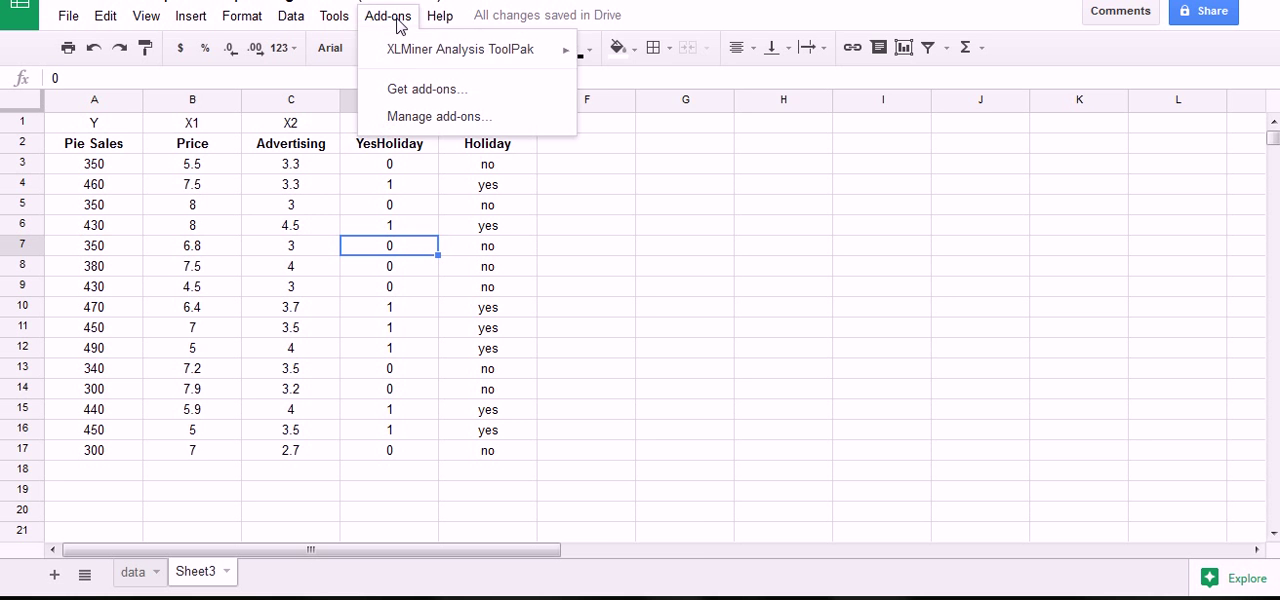
{"action": "mouse_move", "coordinate": [417, 50]}
{"action": "left_click", "coordinate": [651, 57]}
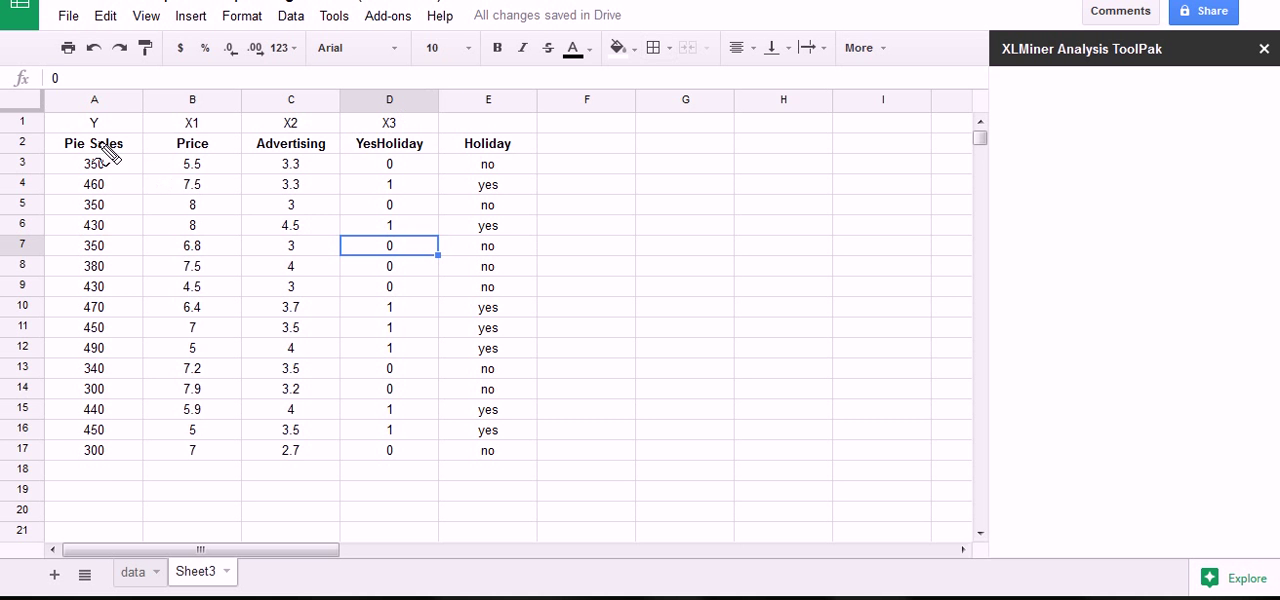
{"action": "mouse_move", "coordinate": [57, 122]}
{"action": "left_mouse_down"}
{"action": "mouse_move", "coordinate": [122, 132]}
{"action": "mouse_move", "coordinate": [168, 292]}
{"action": "mouse_move", "coordinate": [116, 480]}
{"action": "mouse_move", "coordinate": [42, 378]}
{"action": "mouse_move", "coordinate": [38, 130]}
{"action": "mouse_move", "coordinate": [62, 120]}
{"action": "mouse_move", "coordinate": [80, 138]}
{"action": "left_mouse_up"}
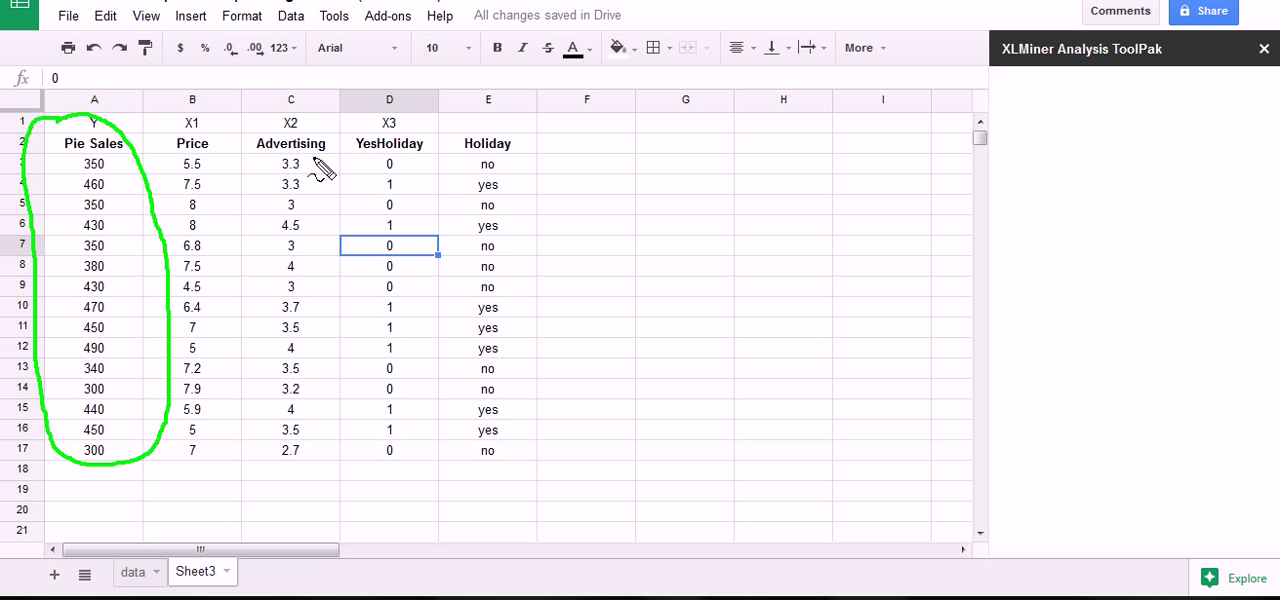
Open the Linear Regression tool and set its Input Y Range to the Pie Sales column with header, A2:A17.
{"action": "left_click", "coordinate": [826, 185]}
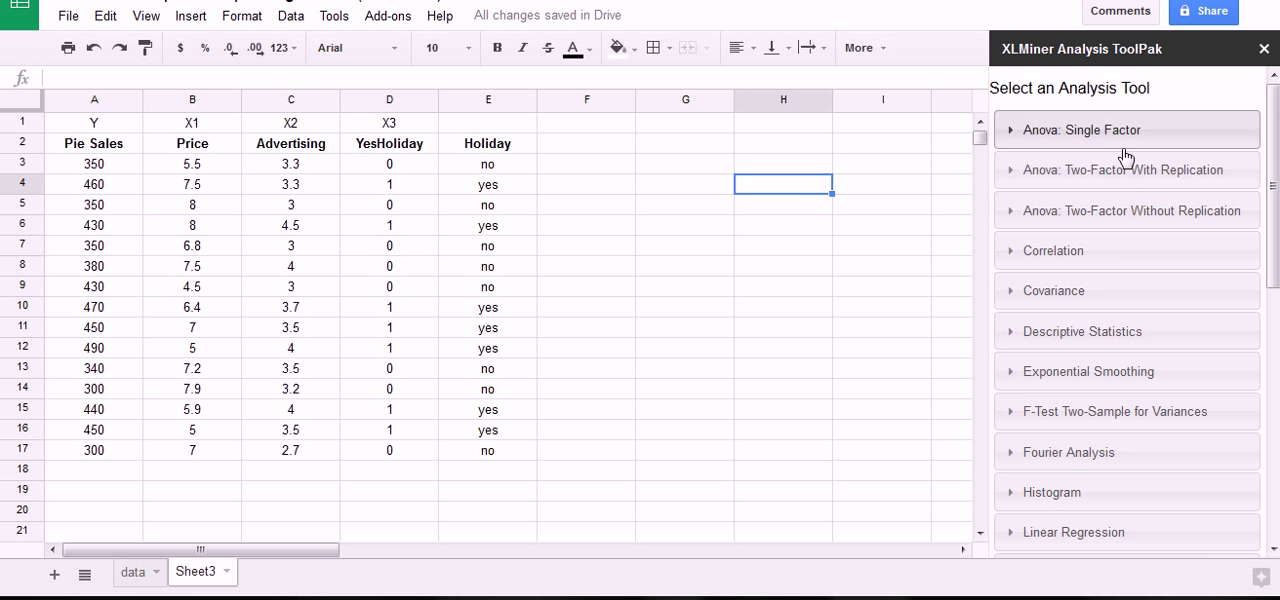
{"action": "scroll", "coordinate": [1117, 257], "scroll_direction": "down", "scroll_amount": 3}
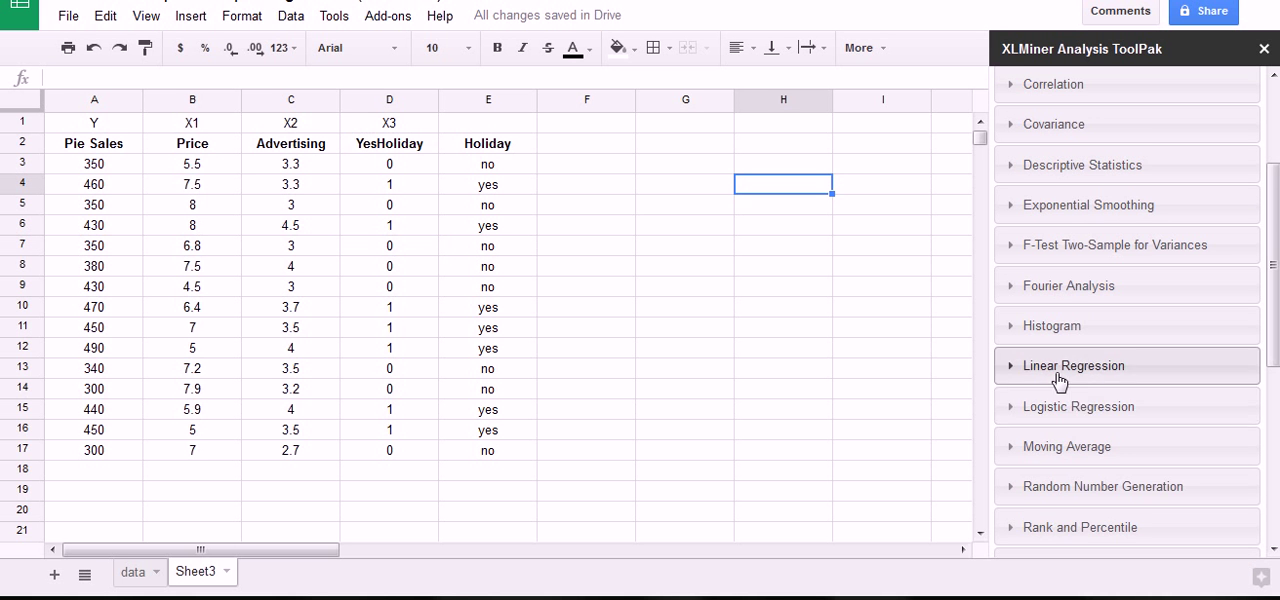
{"action": "left_click", "coordinate": [1059, 380]}
{"action": "scroll", "coordinate": [1131, 357], "scroll_direction": "down", "scroll_amount": 1}
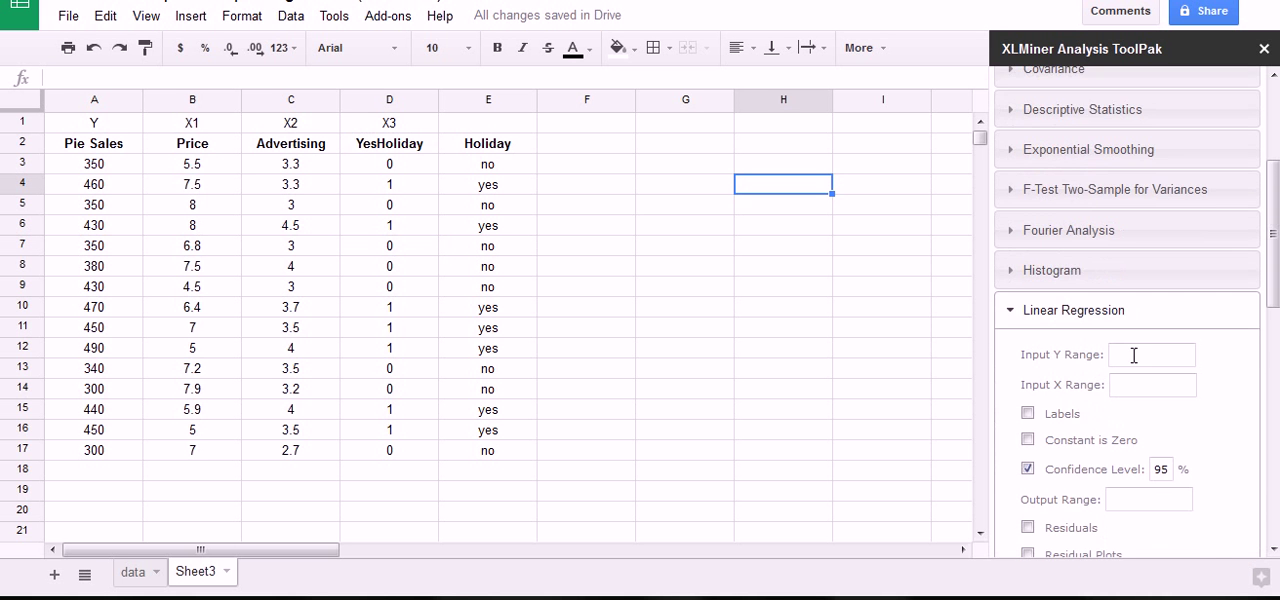
{"action": "left_click_drag", "start_coordinate": [100, 147], "coordinate": [106, 452]}
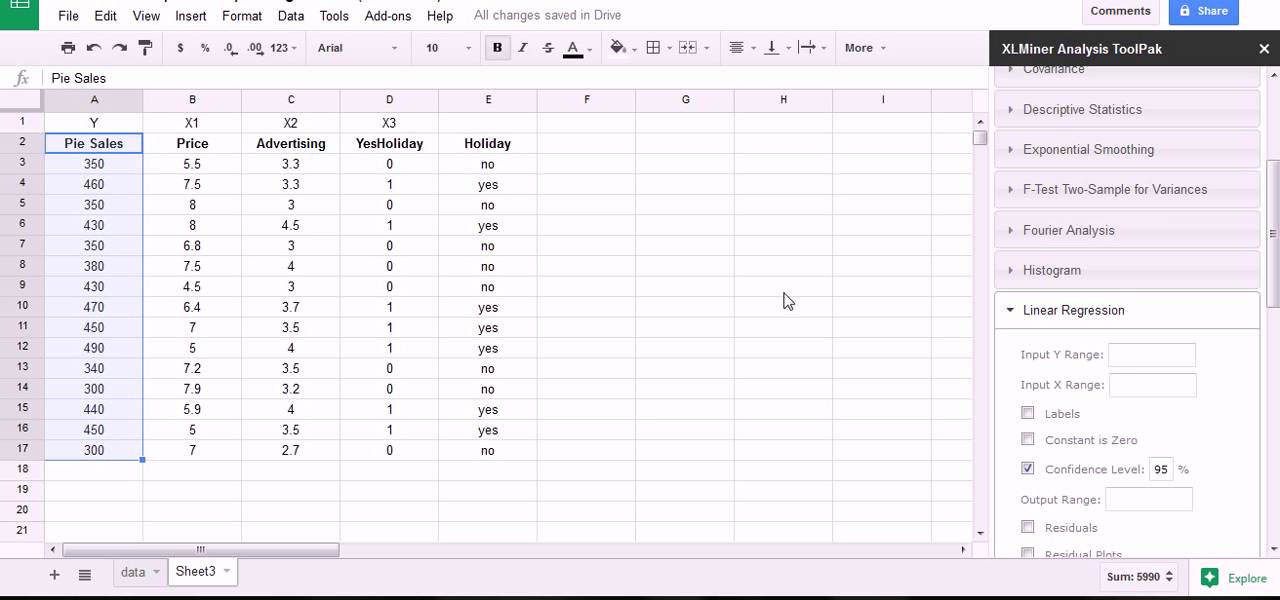
{"action": "left_click", "coordinate": [1118, 355]}
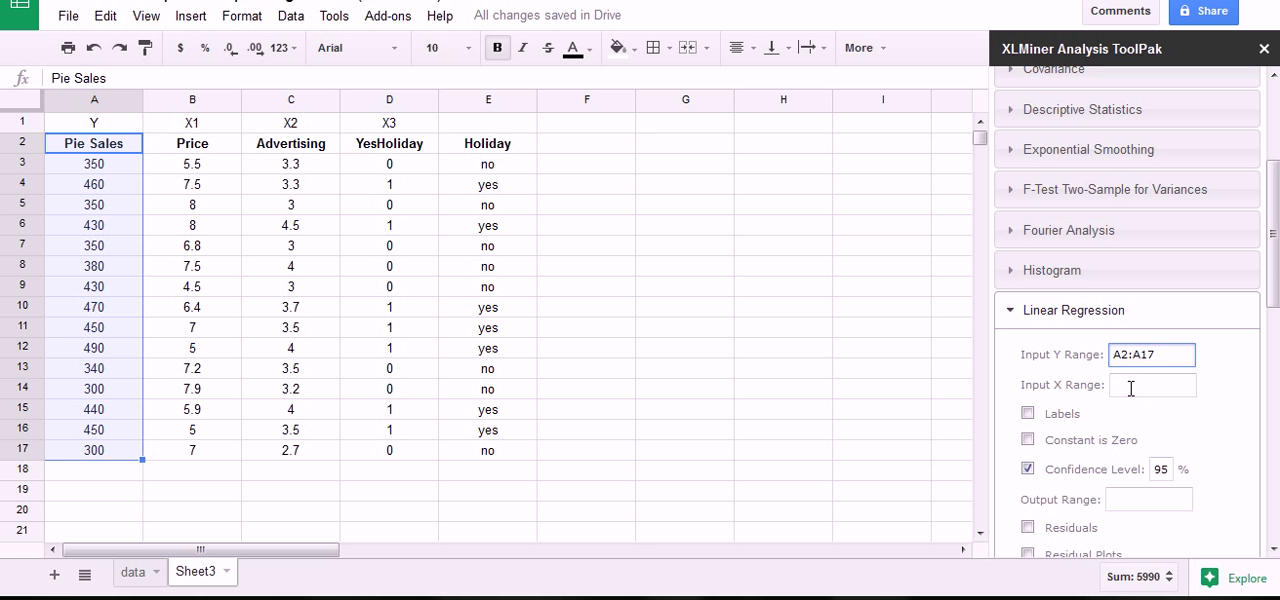
Set the Input X Range to the Price, Advertising and YesHoliday columns with headers, B2:D17.
{"action": "left_click", "coordinate": [1131, 386]}
{"action": "left_click_drag", "start_coordinate": [205, 148], "coordinate": [408, 449]}
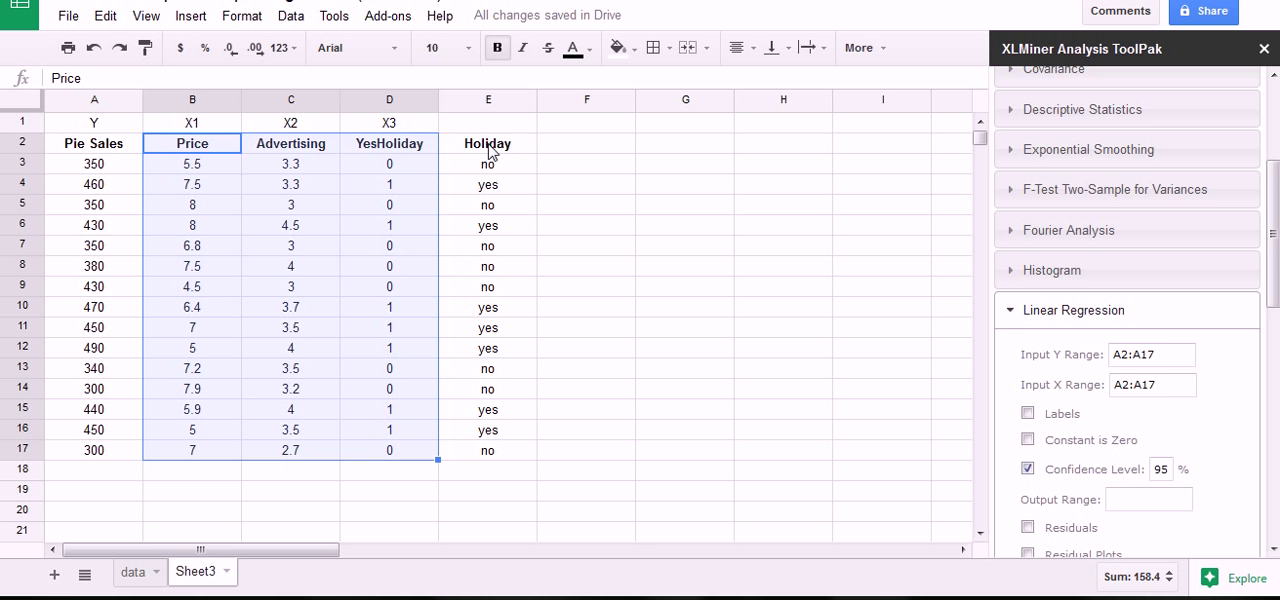
{"action": "left_click", "coordinate": [1180, 386]}
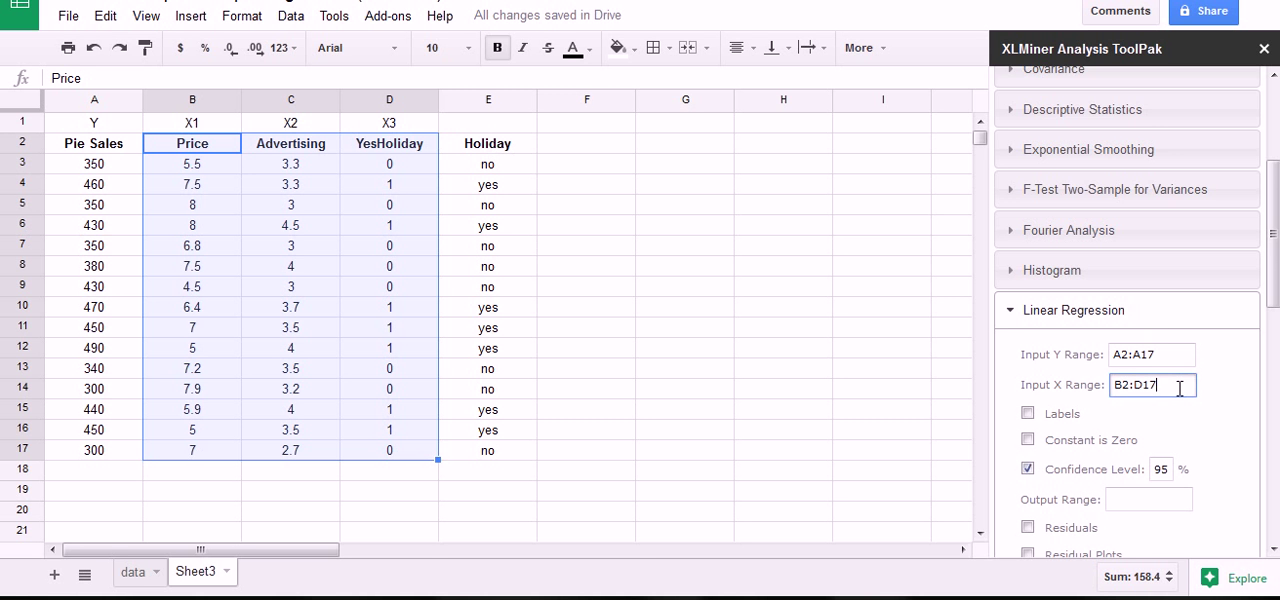
Run the regression with Labels on, Confidence Level off and the output range set to G1.
{"action": "scroll", "coordinate": [1178, 390], "scroll_direction": "down", "scroll_amount": 2}
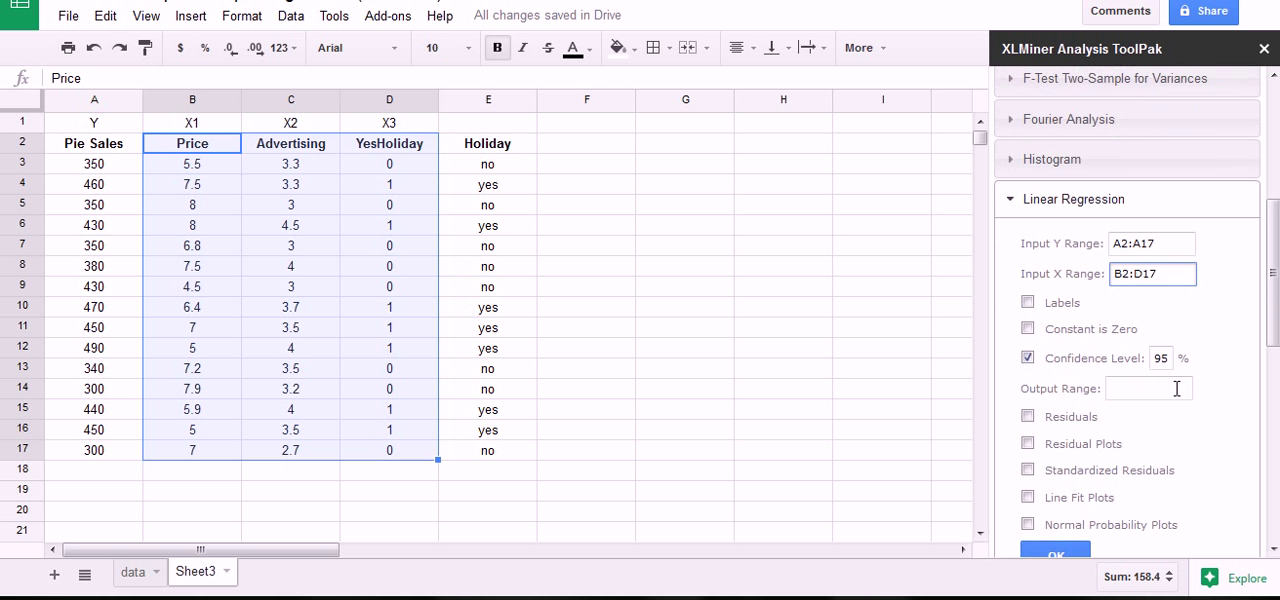
{"action": "left_click", "coordinate": [1028, 302]}
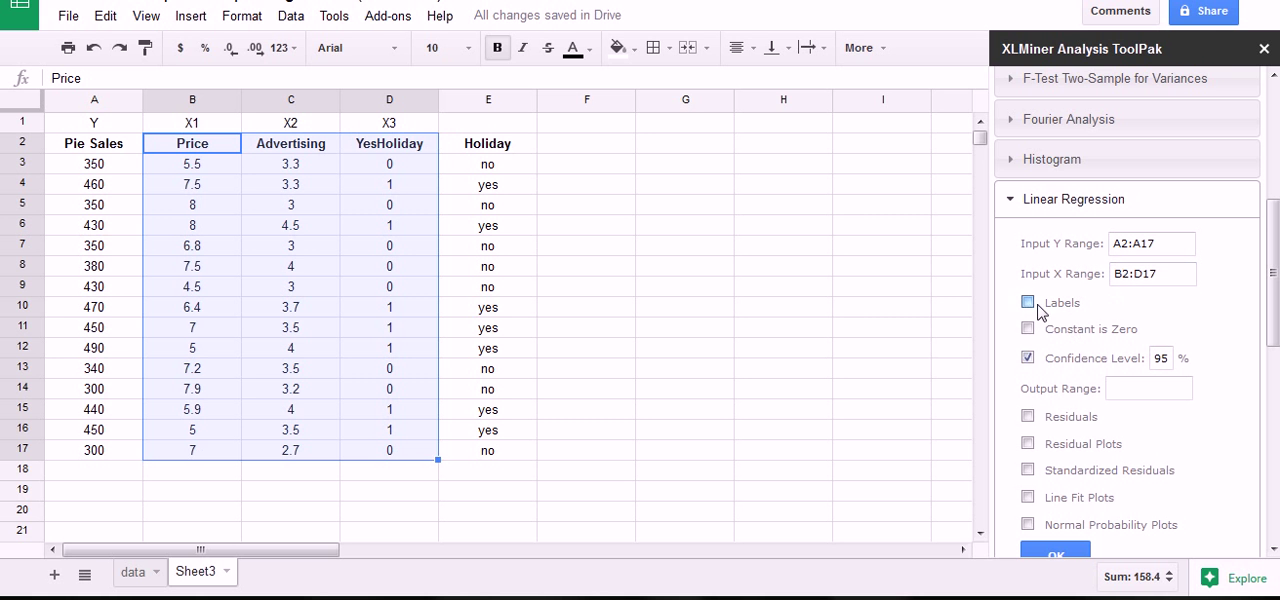
{"action": "left_click", "coordinate": [1028, 357]}
{"action": "left_click", "coordinate": [697, 127]}
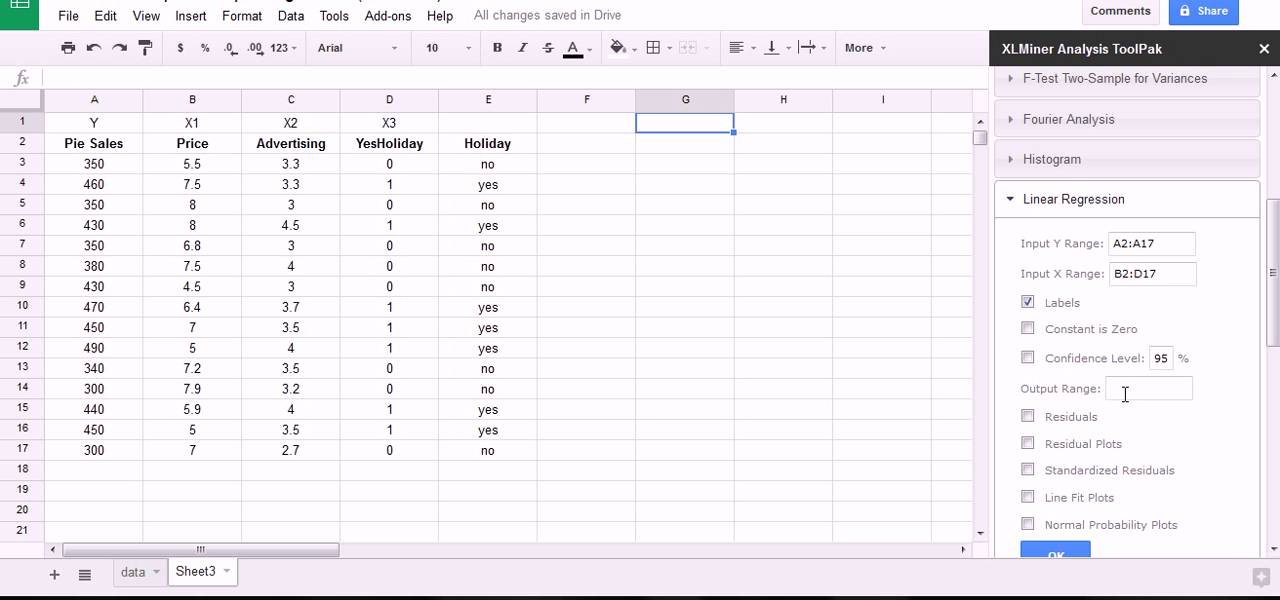
{"action": "left_click", "coordinate": [1125, 390]}
{"action": "type", "text": "G1"}
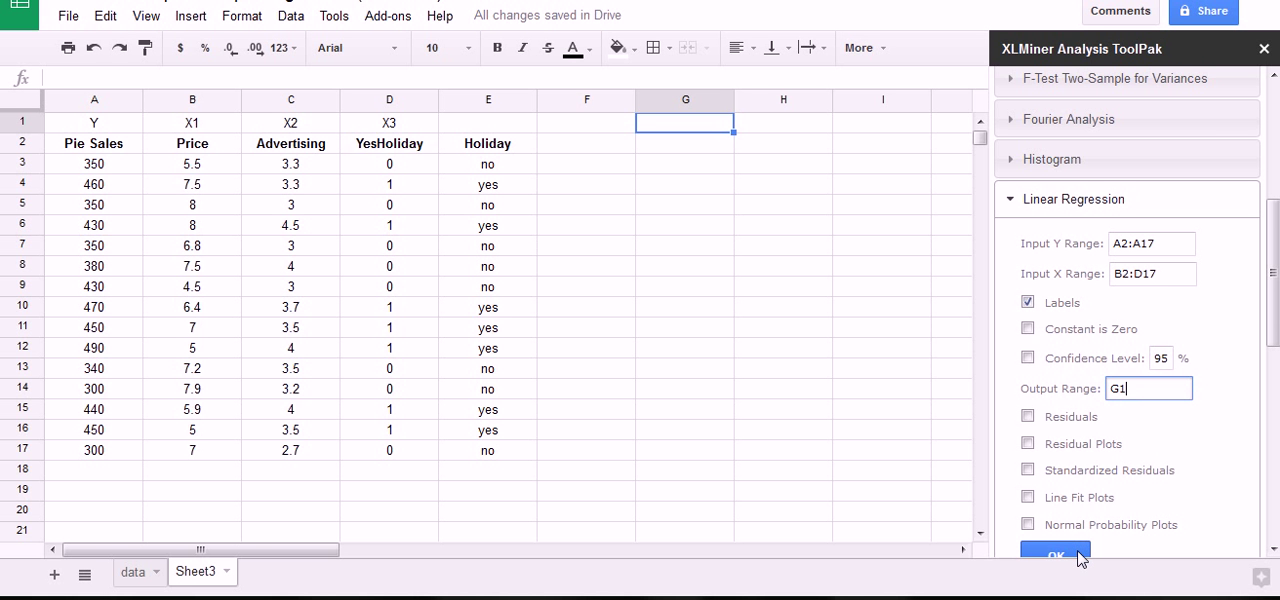
{"action": "left_click", "coordinate": [1080, 558]}
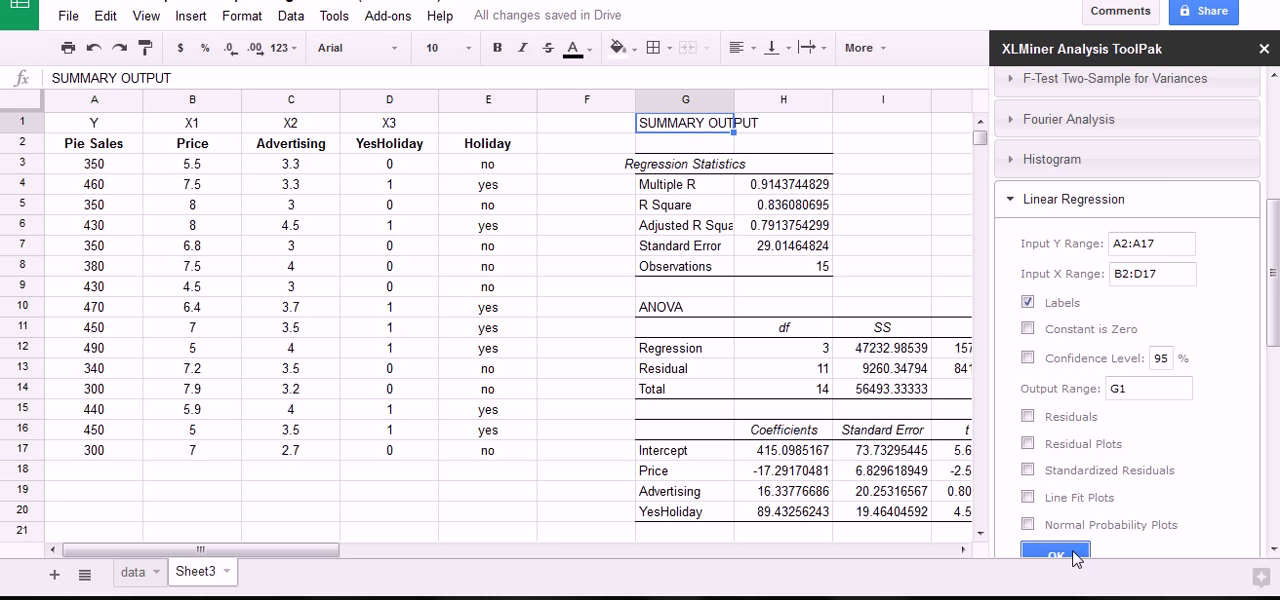
Close the XLMiner Analysis ToolPak and widen column G to fit the regression output labels.
{"action": "left_click", "coordinate": [1264, 50]}
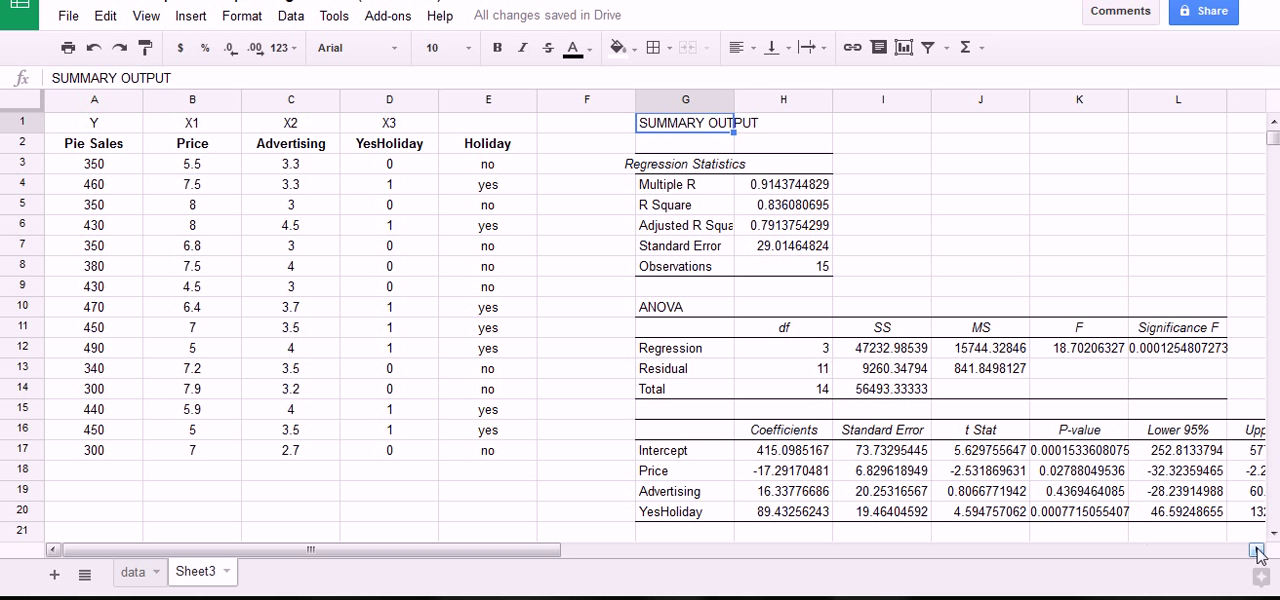
{"action": "left_click", "coordinate": [1257, 549]}
{"action": "left_click", "coordinate": [1257, 549]}
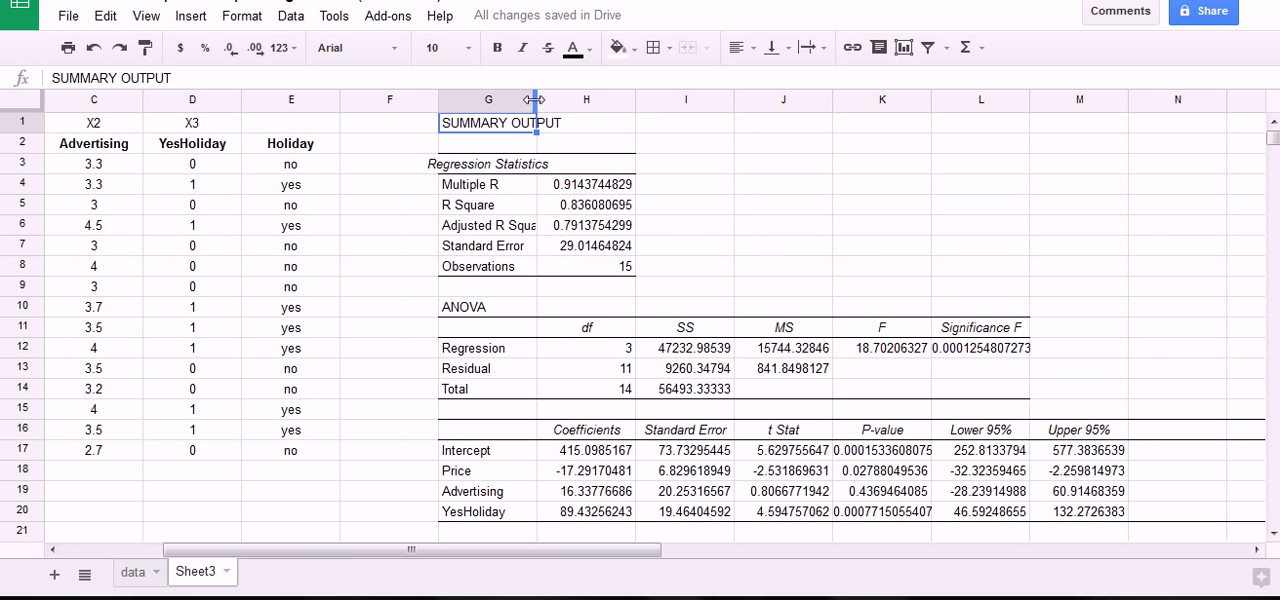
{"action": "left_click_drag", "start_coordinate": [537, 100], "coordinate": [561, 100]}
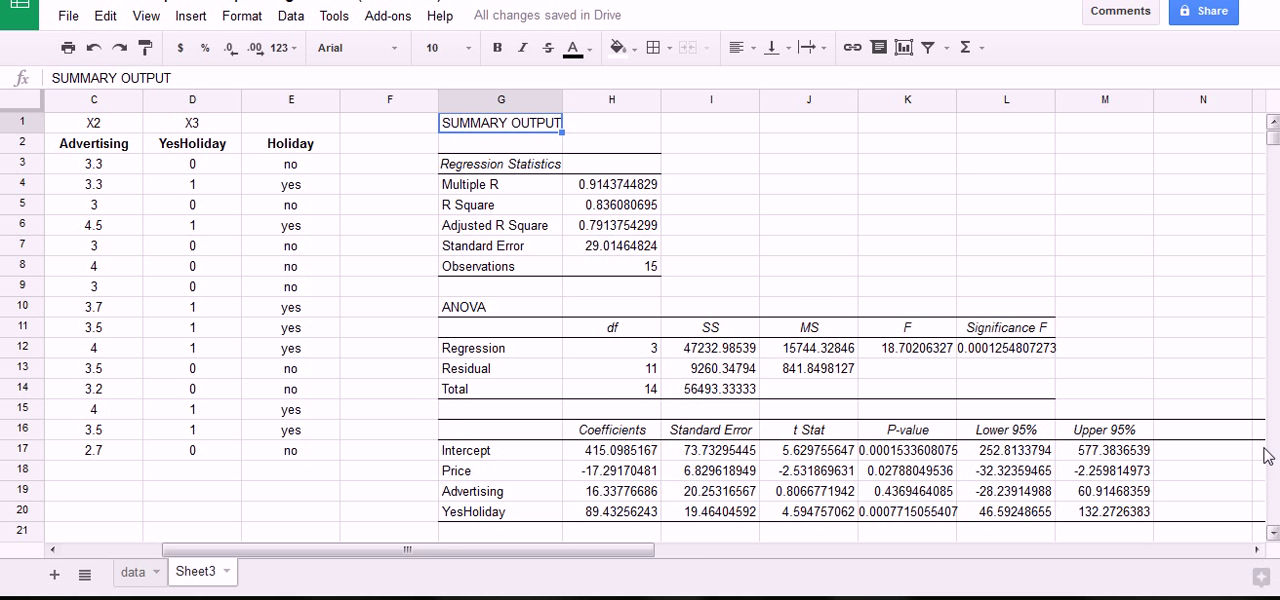
{"action": "left_click", "coordinate": [1256, 550]}
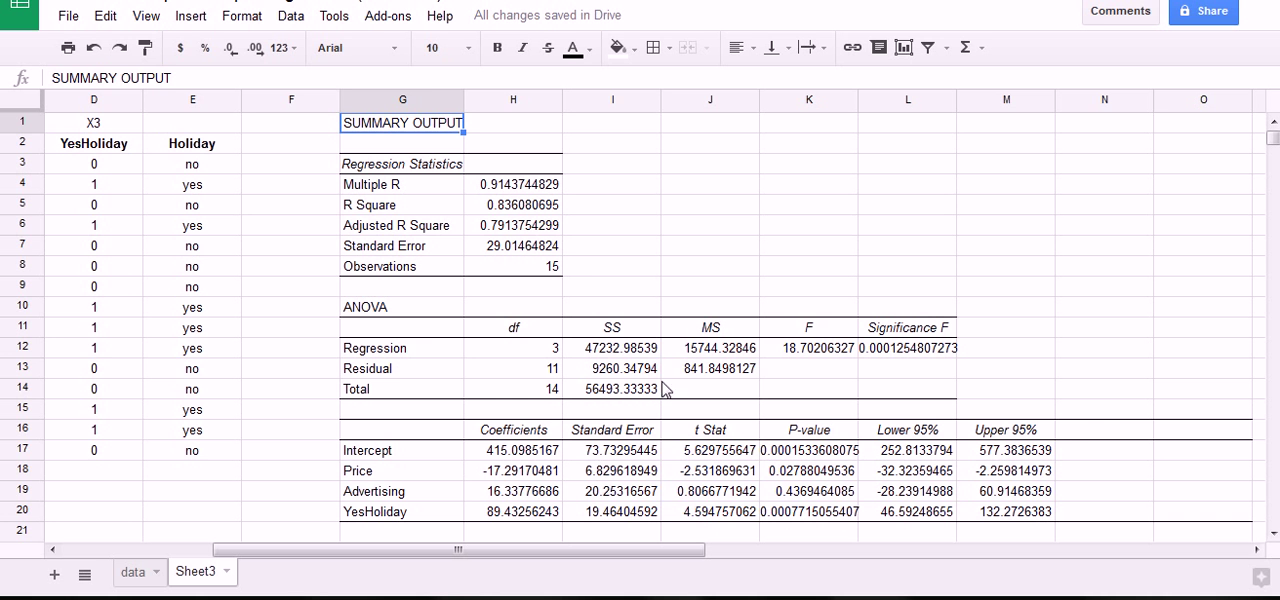
Fill R Square, Adjusted R Square, Significance F, the three predictors' P-values and all four coefficients with cyan.
{"action": "left_click_drag", "start_coordinate": [528, 208], "coordinate": [525, 230]}
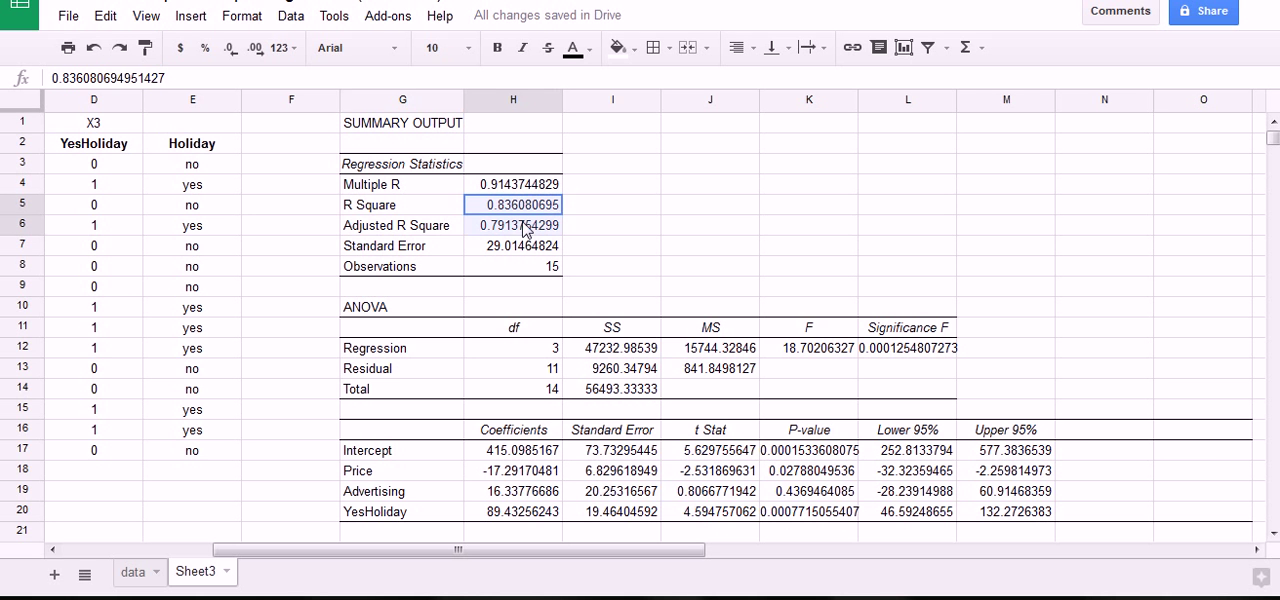
{"action": "left_click", "coordinate": [889, 350], "text": "ctrl"}
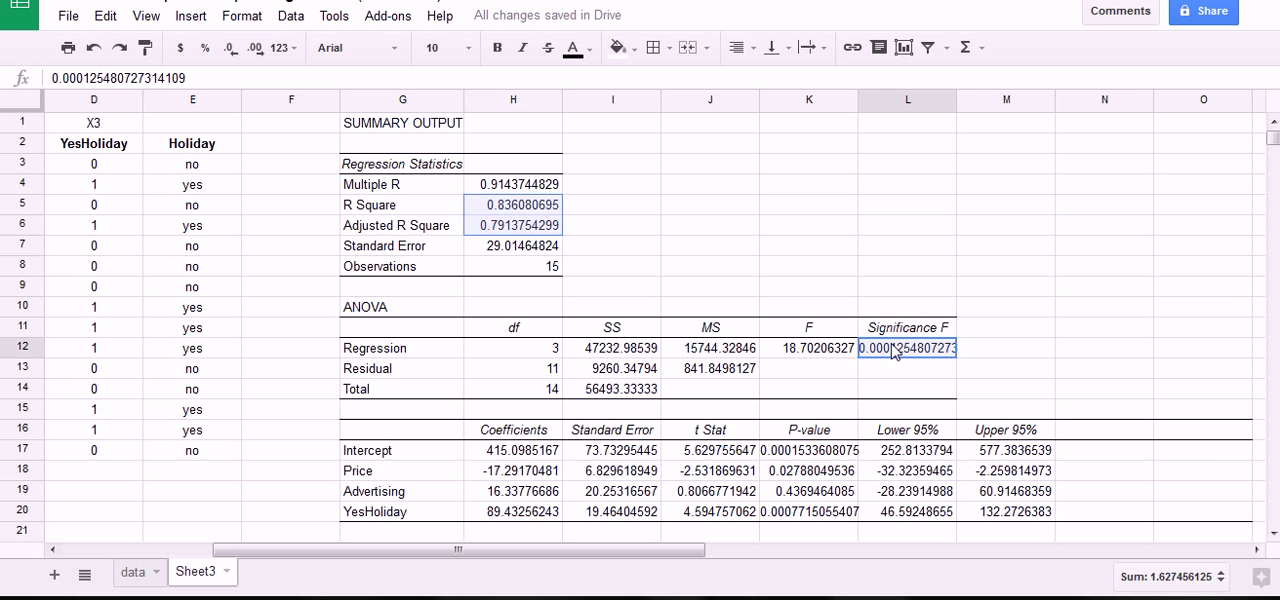
{"action": "left_click_drag", "start_coordinate": [812, 477], "coordinate": [812, 511]}
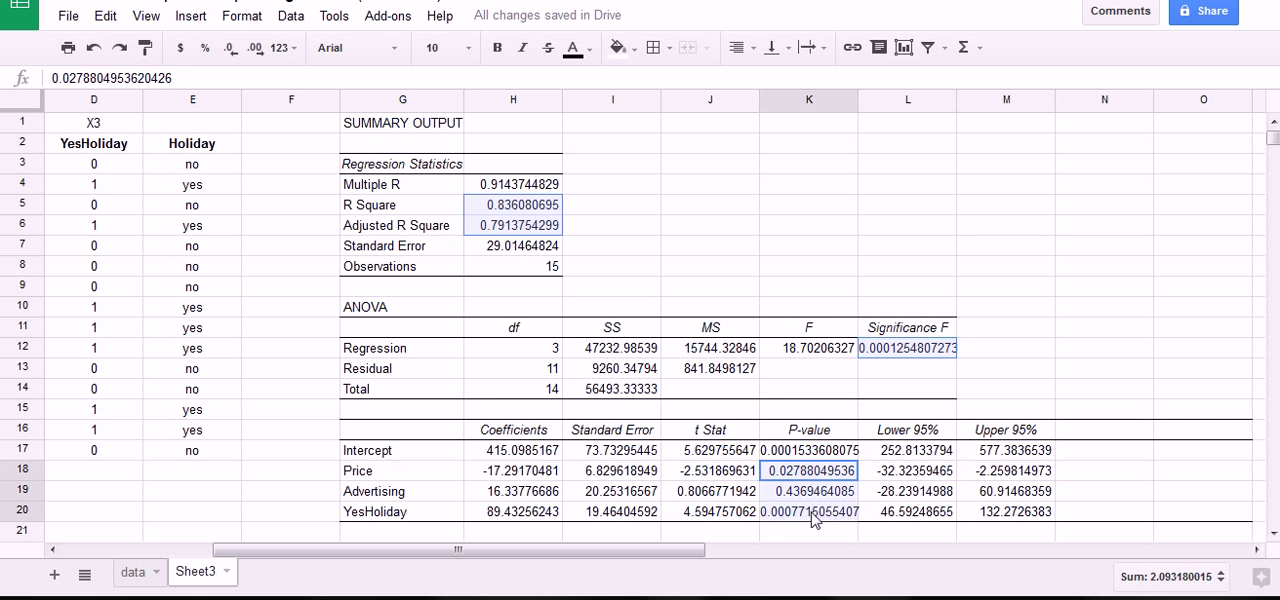
{"action": "left_click_drag", "start_coordinate": [519, 453], "coordinate": [516, 511]}
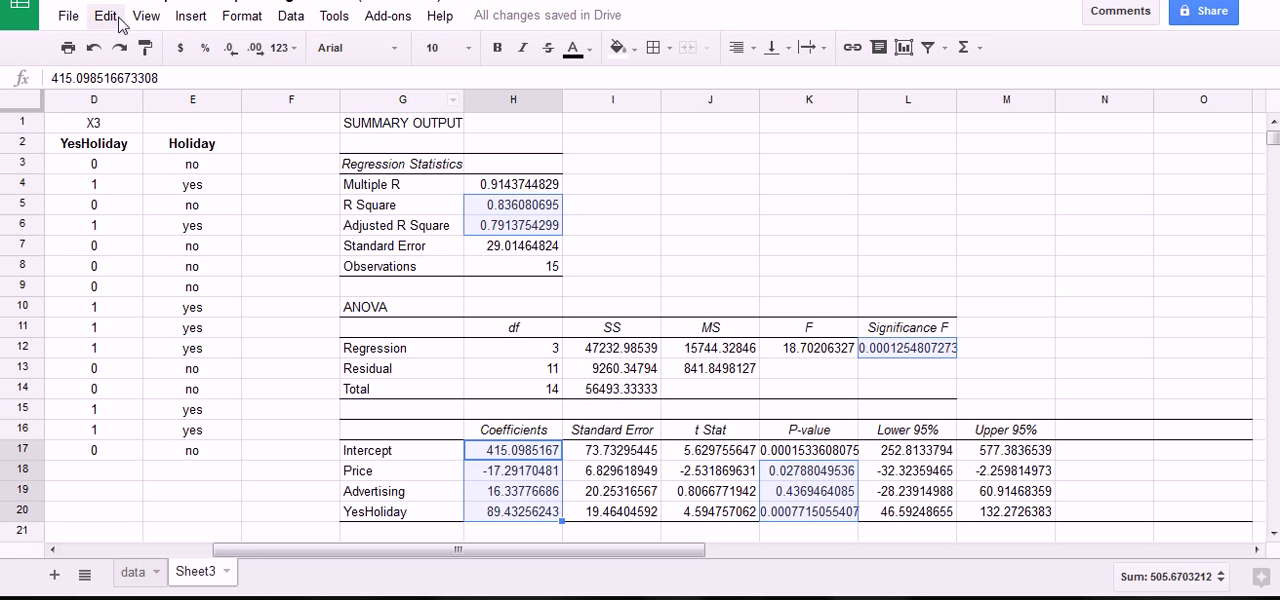
{"action": "left_click", "coordinate": [620, 48]}
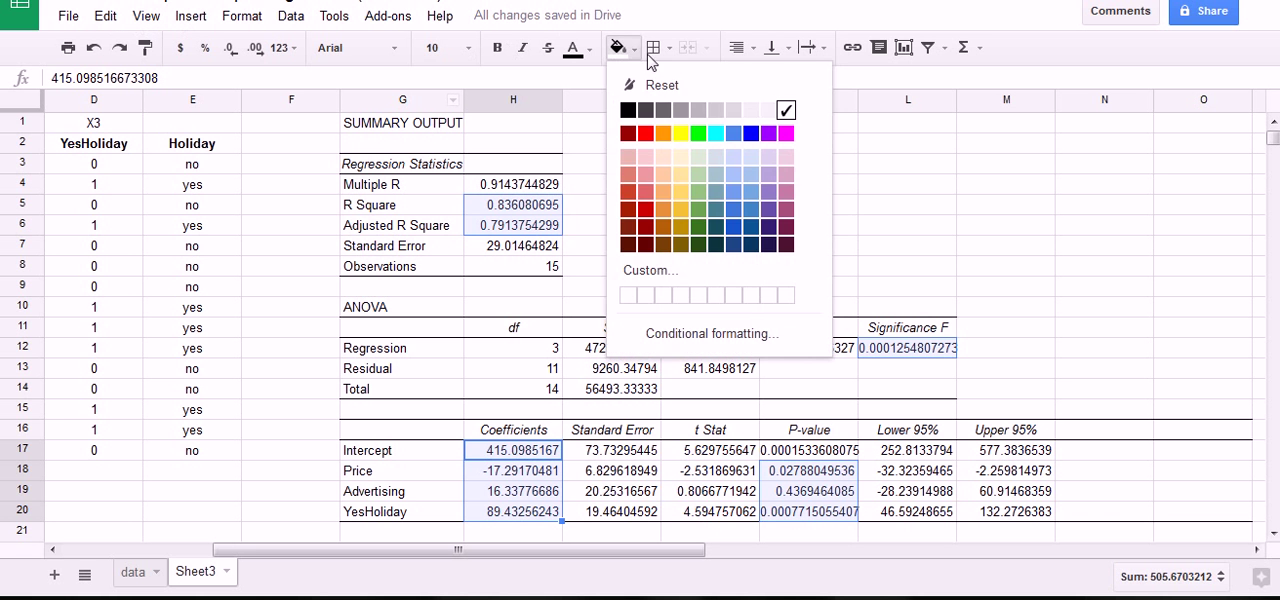
{"action": "left_click", "coordinate": [716, 133]}
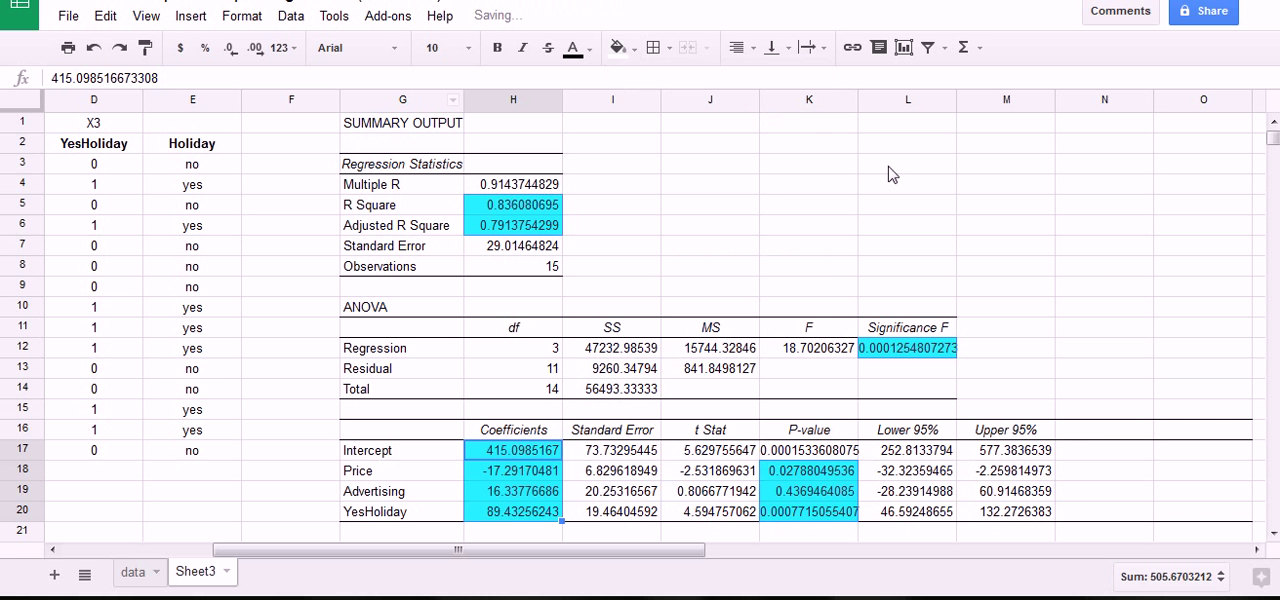
{"action": "left_click", "coordinate": [893, 170]}
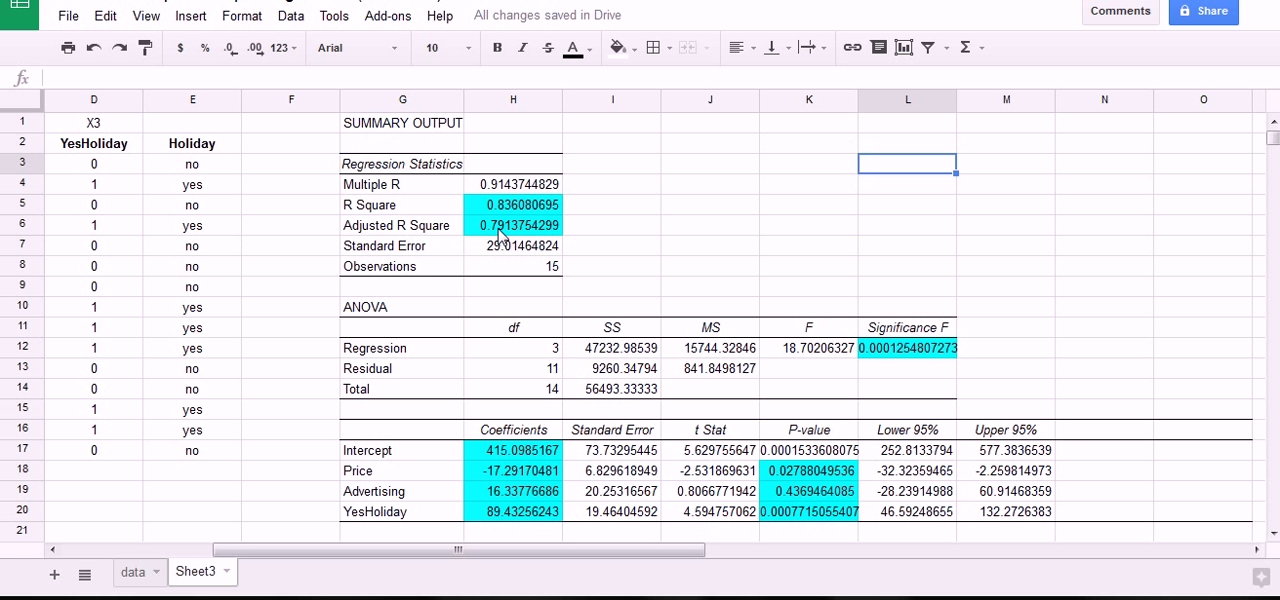
Start the regression equation in cell J3 with the intercept rounded to two decimals: "Sales_hat = 415.10".
{"action": "left_click_drag", "start_coordinate": [532, 455], "coordinate": [544, 512]}
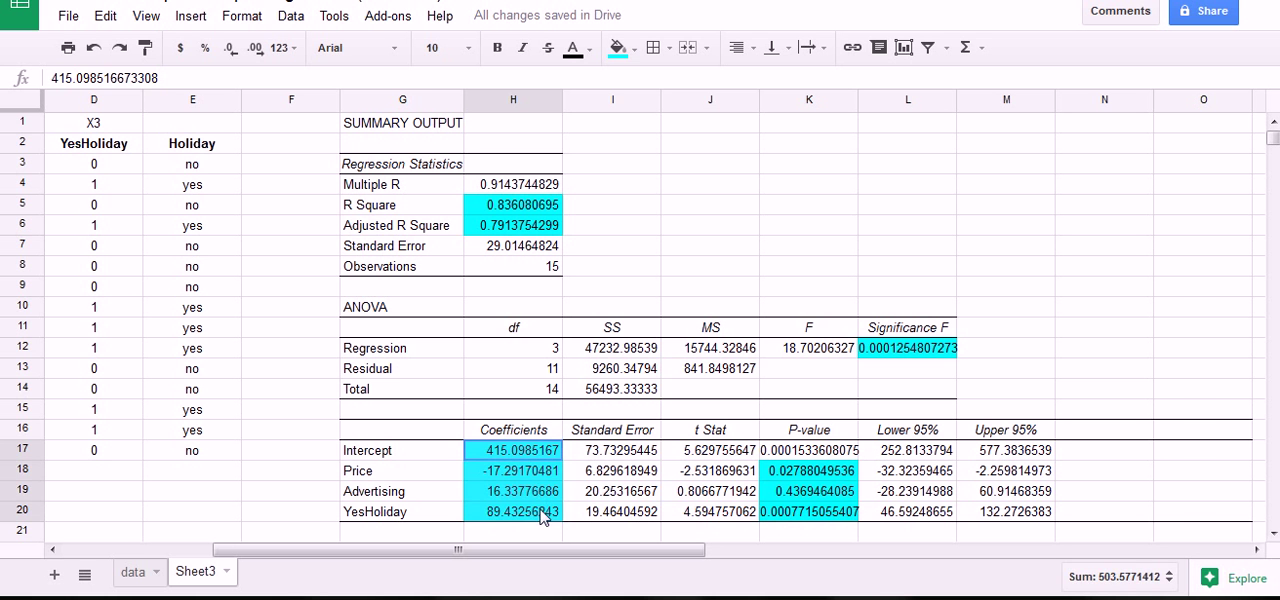
{"action": "left_click", "coordinate": [702, 165]}
{"action": "type", "text": "S"}
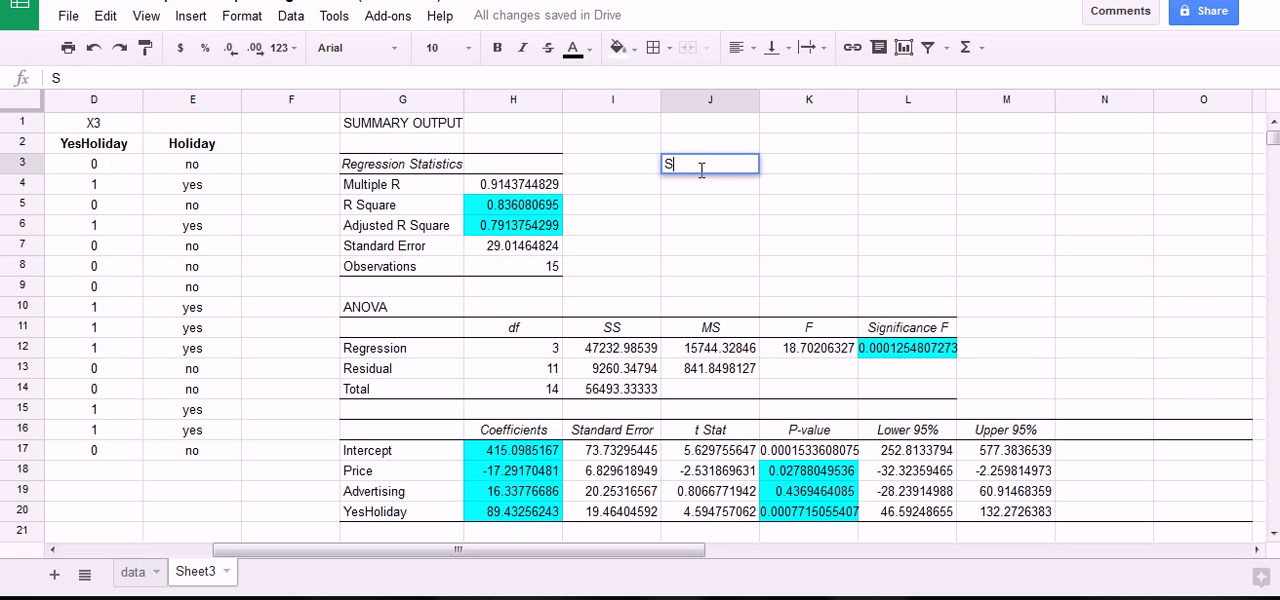
{"action": "type", "text": "ales_hat = 415"}
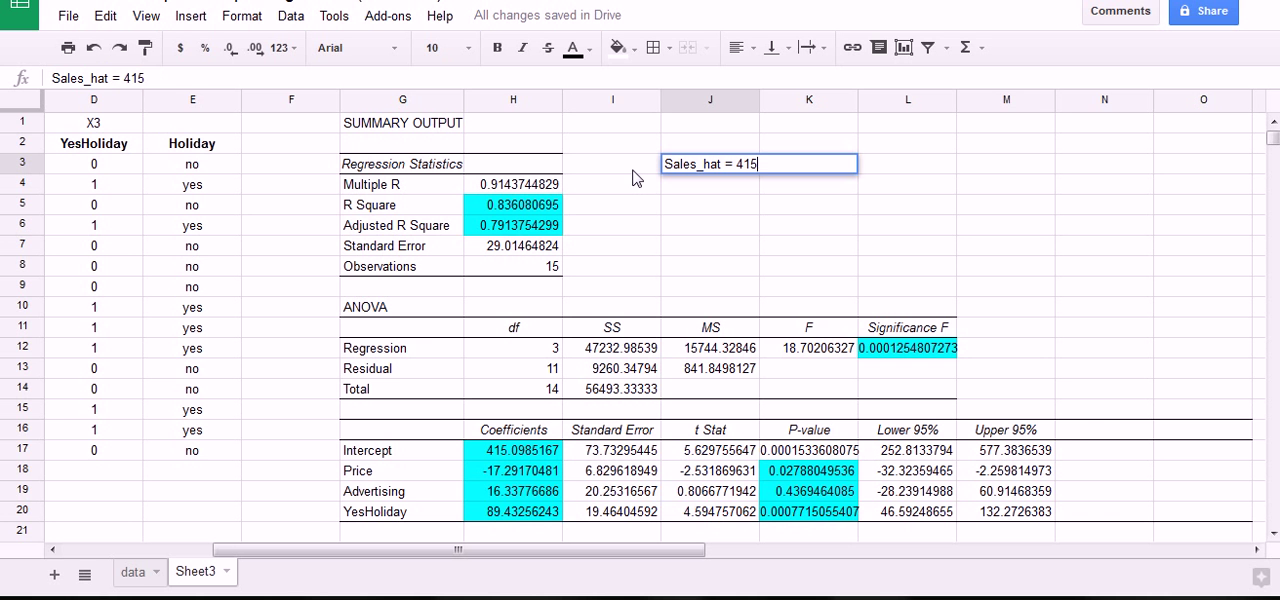
{"action": "type", "text": ".10"}
Extend the equation in J3 with the price and advertising terms, "-17.29(Price) +16.34(Advertising)".
{"action": "mouse_move", "coordinate": [468, 432]}
{"action": "left_mouse_down"}
{"action": "mouse_move", "coordinate": [583, 479]}
{"action": "mouse_move", "coordinate": [483, 525]}
{"action": "mouse_move", "coordinate": [477, 446]}
{"action": "left_mouse_up"}
{"action": "type", "text": "-17.29(Price)"}
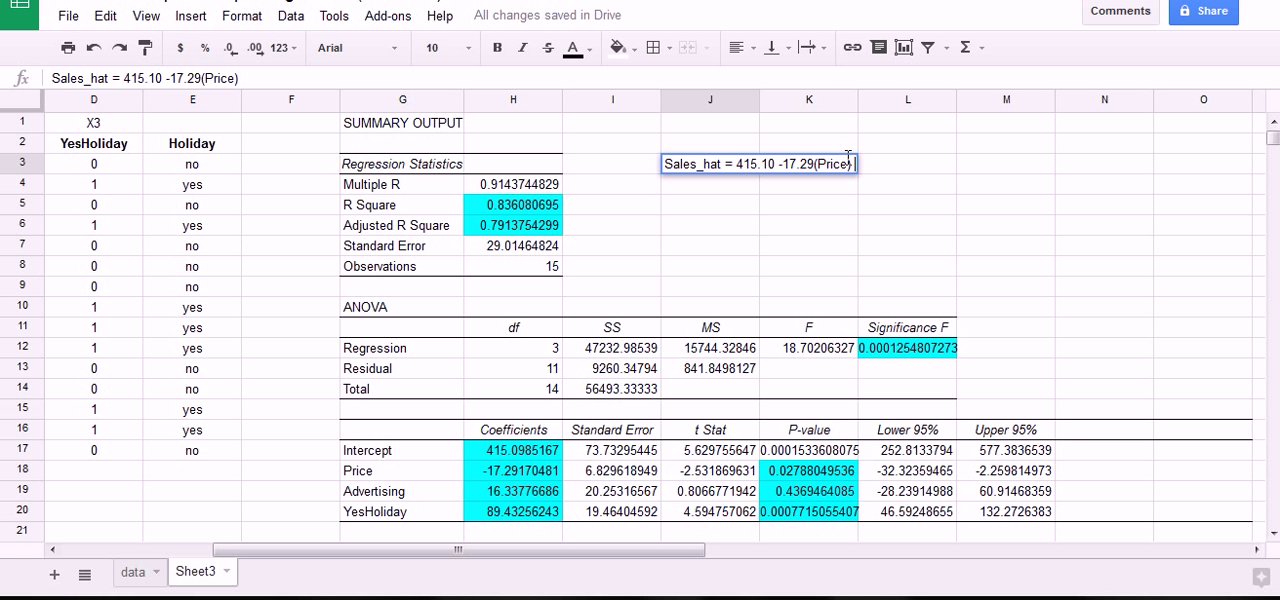
{"action": "type", "text": " +16"}
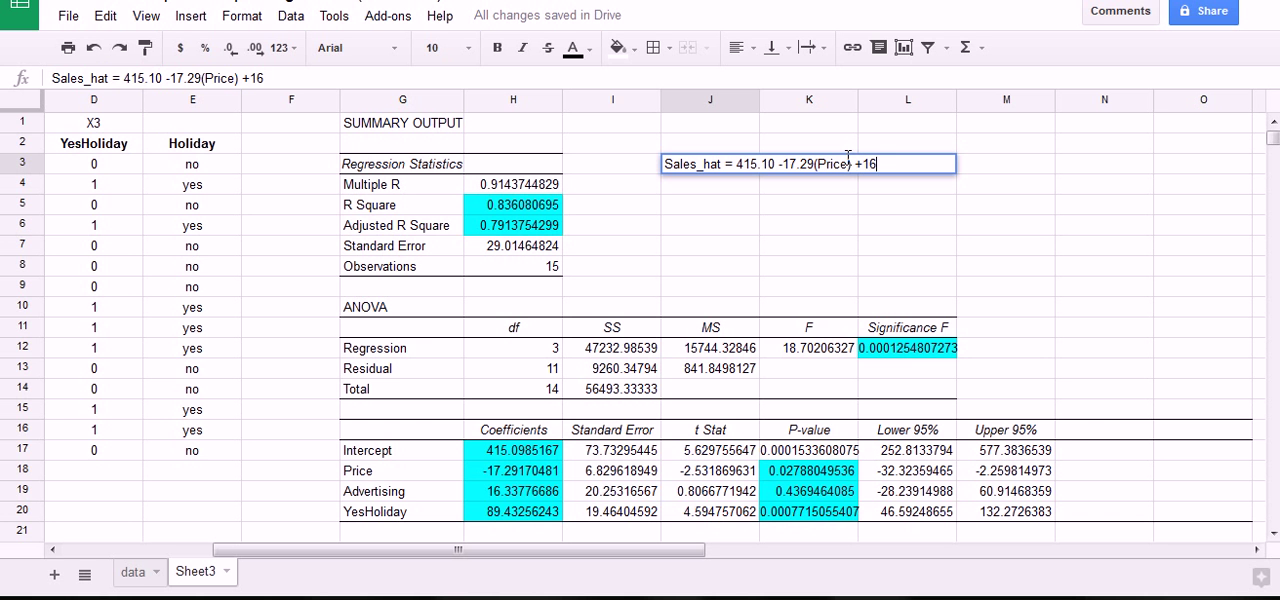
{"action": "type", "text": ".34(Advertising)"}
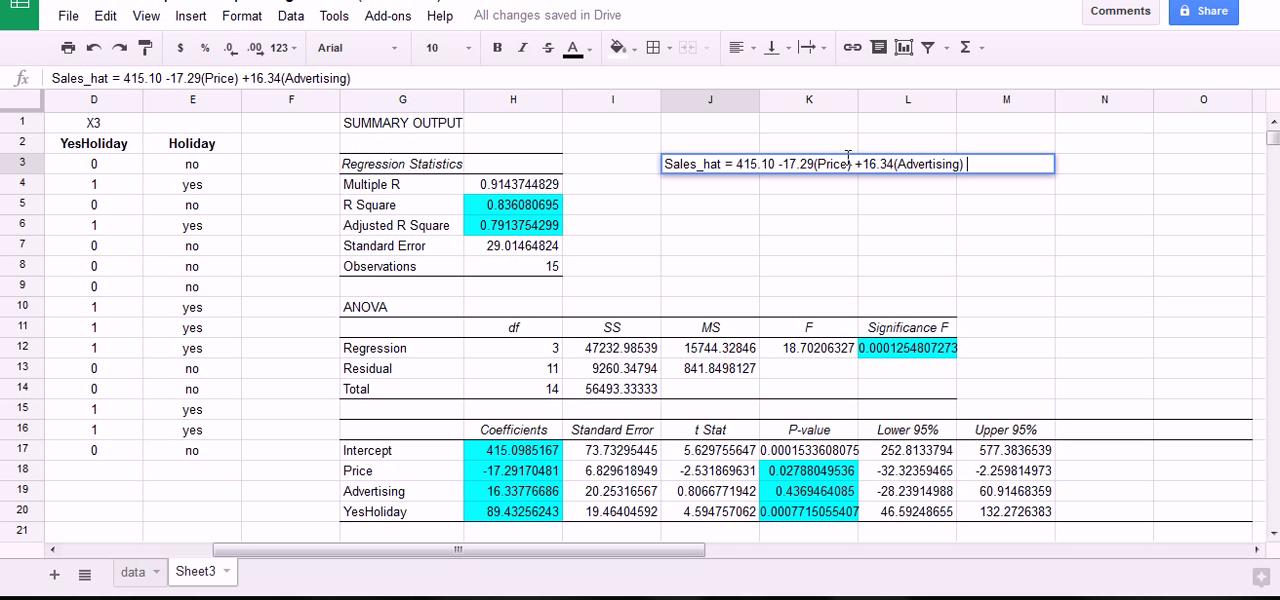
{"action": "type", "text": " + 89.43(YesHolid"}
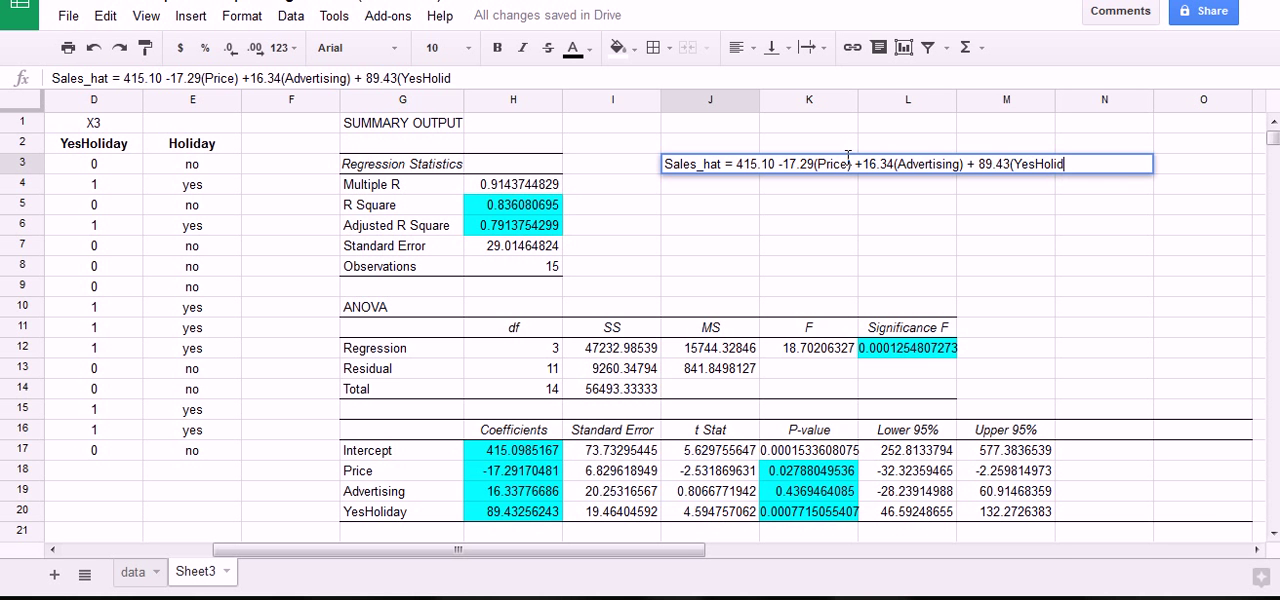
{"action": "type", "text": "ay)"}
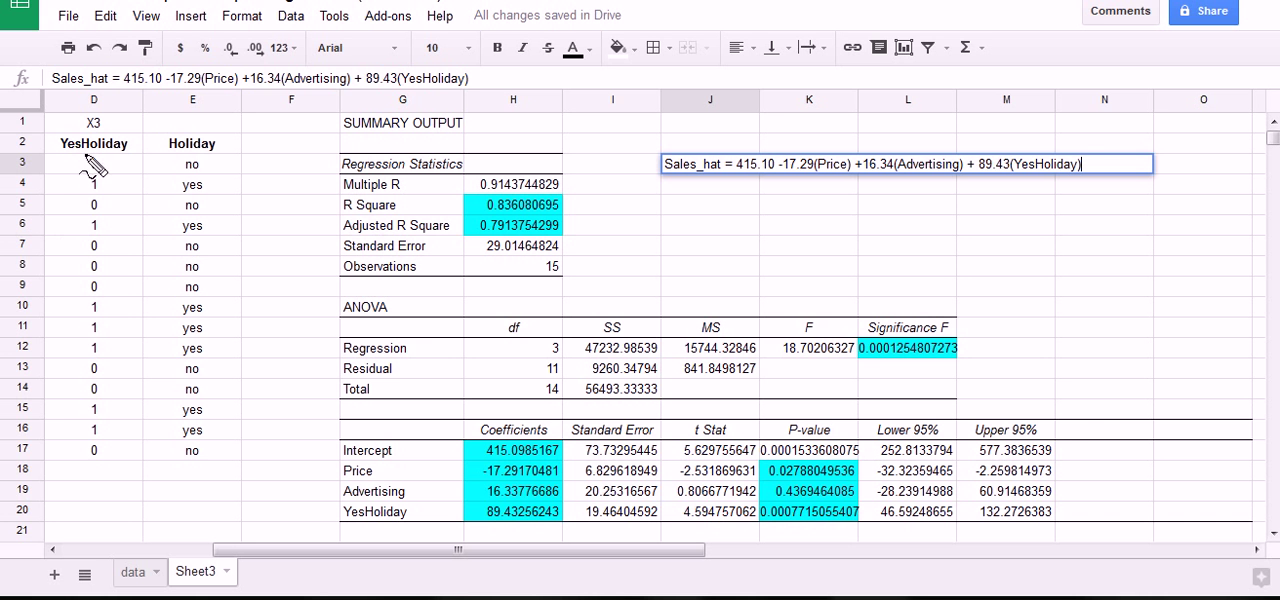
{"action": "mouse_move", "coordinate": [178, 183]}
{"action": "left_mouse_down"}
{"action": "mouse_move", "coordinate": [215, 190]}
{"action": "mouse_move", "coordinate": [125, 205]}
{"action": "mouse_move", "coordinate": [65, 190]}
{"action": "mouse_move", "coordinate": [190, 180]}
{"action": "left_mouse_up"}
{"action": "left_click_drag", "start_coordinate": [1044, 126], "coordinate": [1045, 147]}
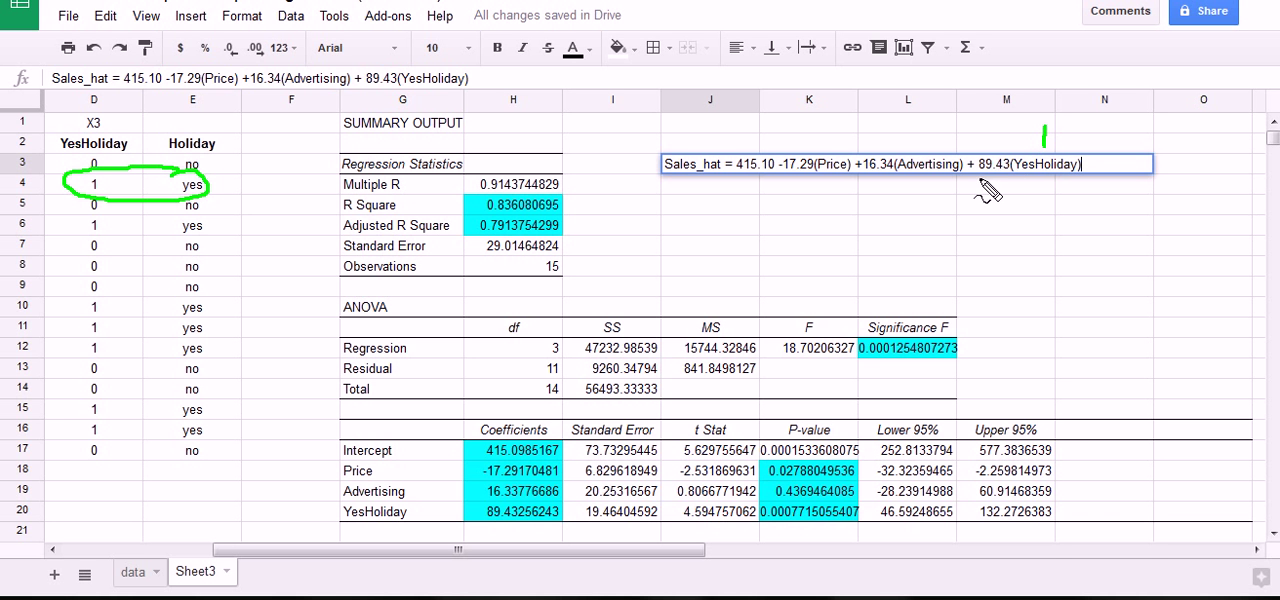
{"action": "mouse_move", "coordinate": [978, 180]}
{"action": "left_mouse_down"}
{"action": "mouse_move", "coordinate": [1014, 162]}
{"action": "mouse_move", "coordinate": [982, 150]}
{"action": "mouse_move", "coordinate": [984, 183]}
{"action": "left_mouse_up"}
{"action": "key", "text": "Escape"}
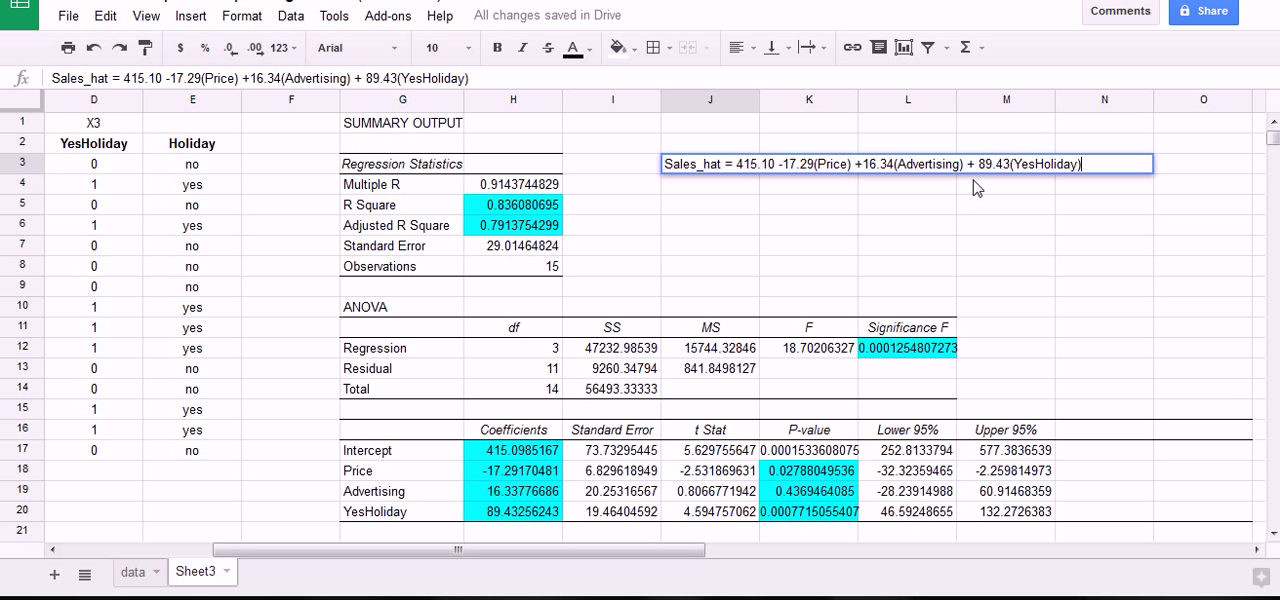
Commit the completed Sales_hat equation in J3 and make it bold.
{"action": "key", "text": "Return"}
{"action": "left_click", "coordinate": [752, 172]}
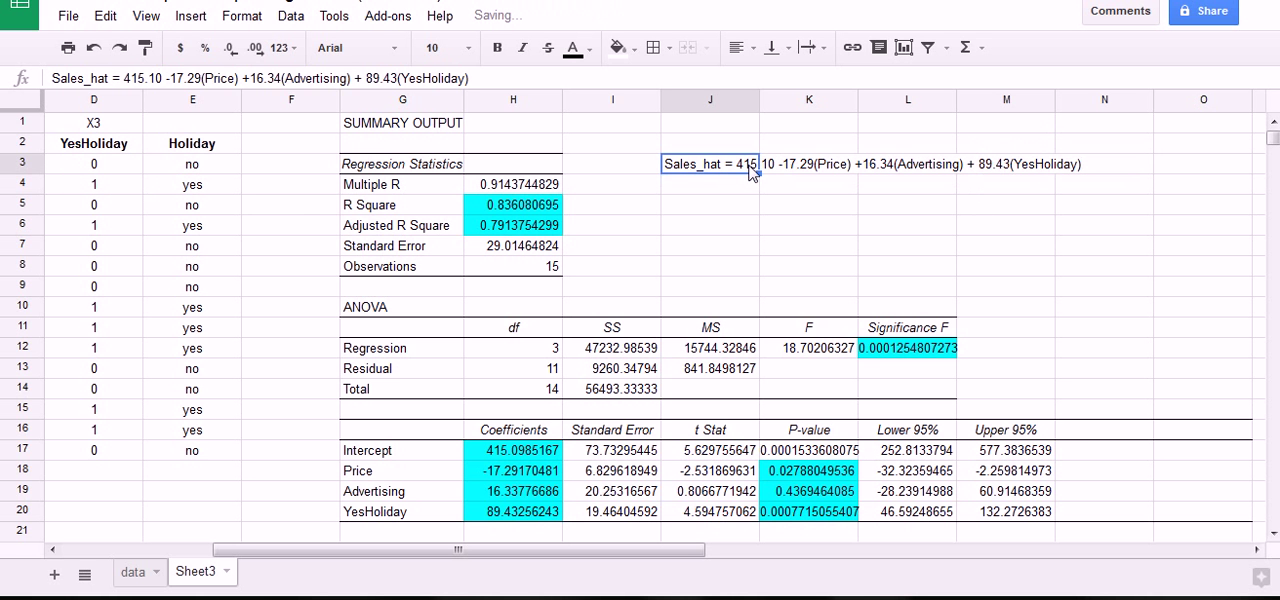
{"action": "key", "text": "ctrl+b"}
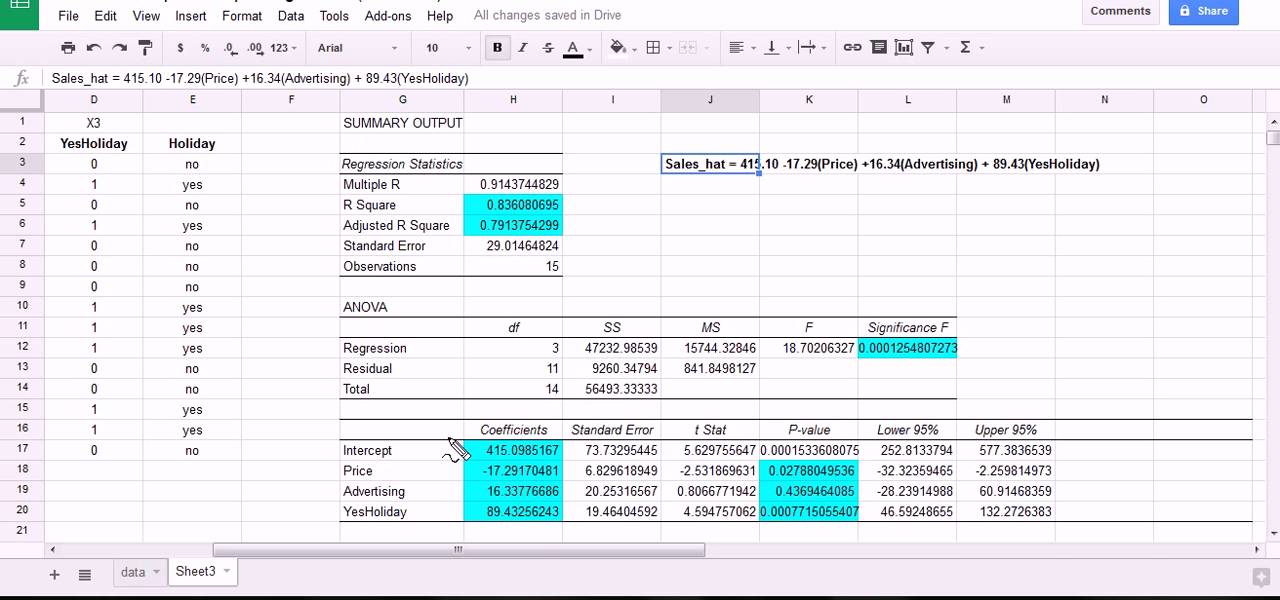
Review the intercept, price, advertising and YesHoliday terms of the Sales_hat equation in row 3.
{"action": "mouse_move", "coordinate": [558, 452]}
{"action": "left_mouse_down"}
{"action": "mouse_move", "coordinate": [540, 538]}
{"action": "mouse_move", "coordinate": [515, 447]}
{"action": "mouse_move", "coordinate": [478, 430]}
{"action": "mouse_move", "coordinate": [560, 425]}
{"action": "mouse_move", "coordinate": [470, 428]}
{"action": "mouse_move", "coordinate": [515, 447]}
{"action": "left_mouse_up"}
{"action": "left_click", "coordinate": [768, 228]}
{"action": "left_click", "coordinate": [830, 166]}
{"action": "left_click", "coordinate": [888, 170]}
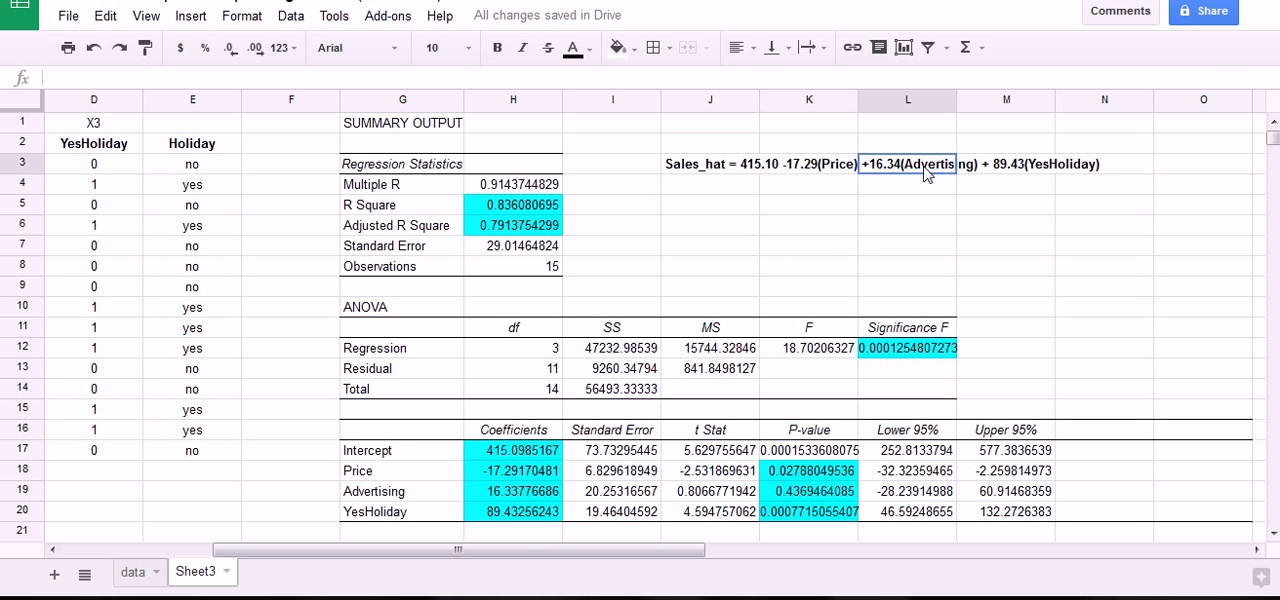
{"action": "left_click", "coordinate": [1062, 176]}
{"action": "left_click", "coordinate": [847, 172]}
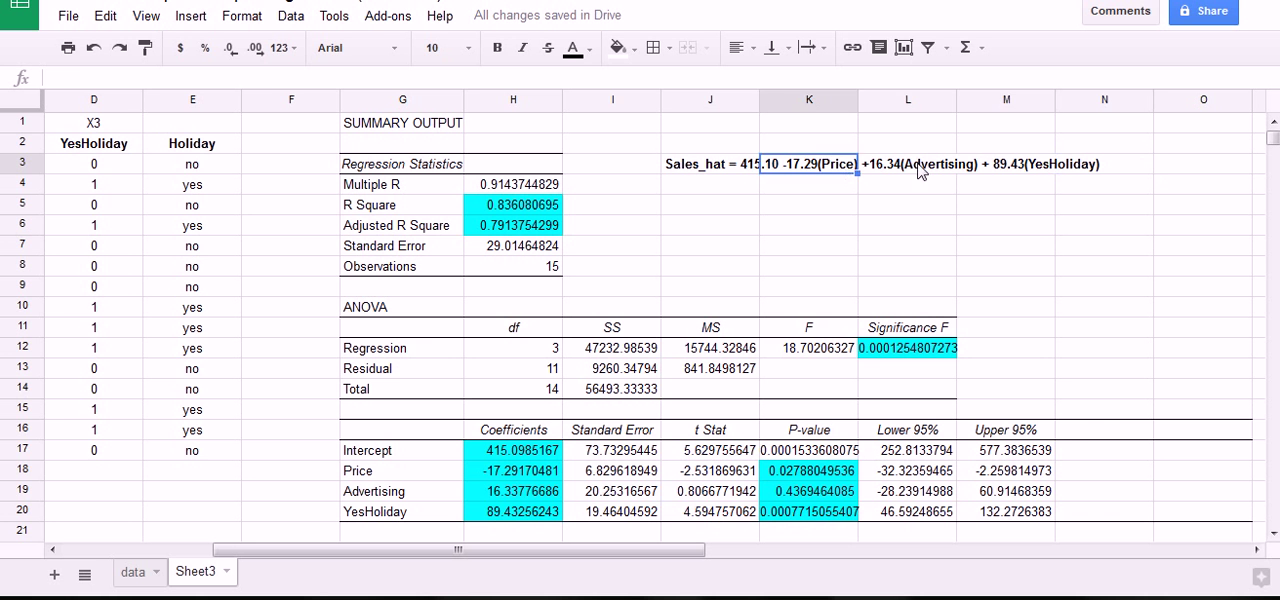
{"action": "left_click", "coordinate": [925, 170]}
{"action": "left_click", "coordinate": [1045, 170]}
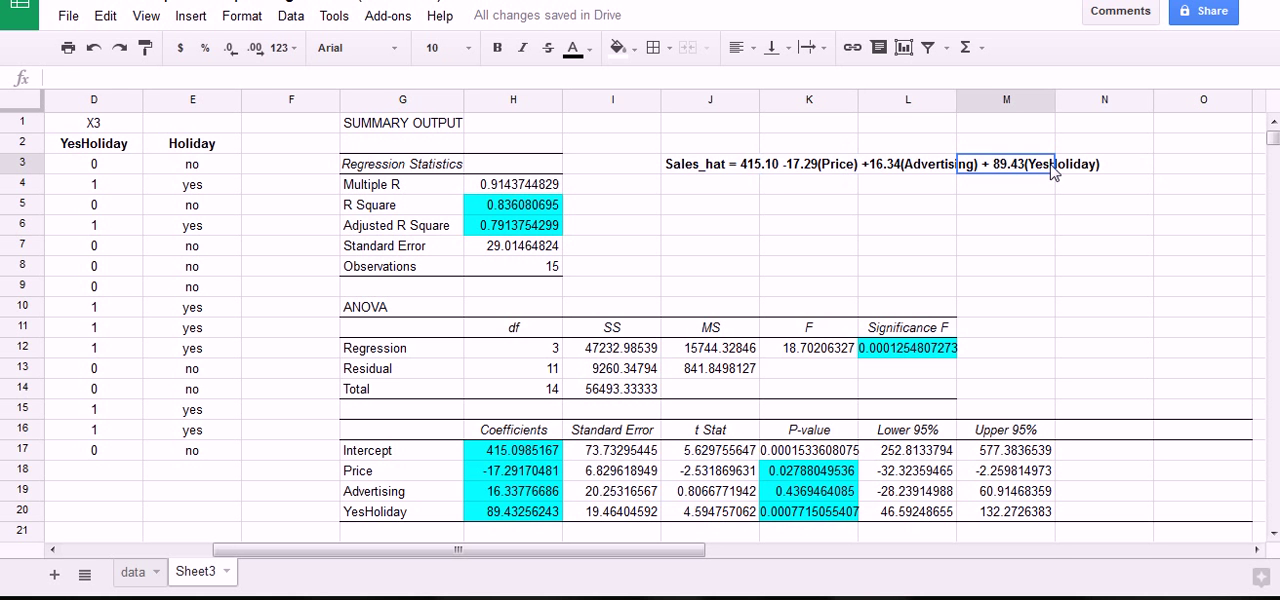
{"action": "left_click", "coordinate": [766, 172]}
{"action": "left_click", "coordinate": [852, 172]}
{"action": "left_click", "coordinate": [888, 170]}
{"action": "left_click", "coordinate": [981, 172]}
{"action": "mouse_move", "coordinate": [670, 172]}
{"action": "left_mouse_down"}
{"action": "mouse_move", "coordinate": [663, 160]}
{"action": "mouse_move", "coordinate": [718, 146]}
{"action": "mouse_move", "coordinate": [732, 176]}
{"action": "mouse_move", "coordinate": [683, 184]}
{"action": "left_mouse_up"}
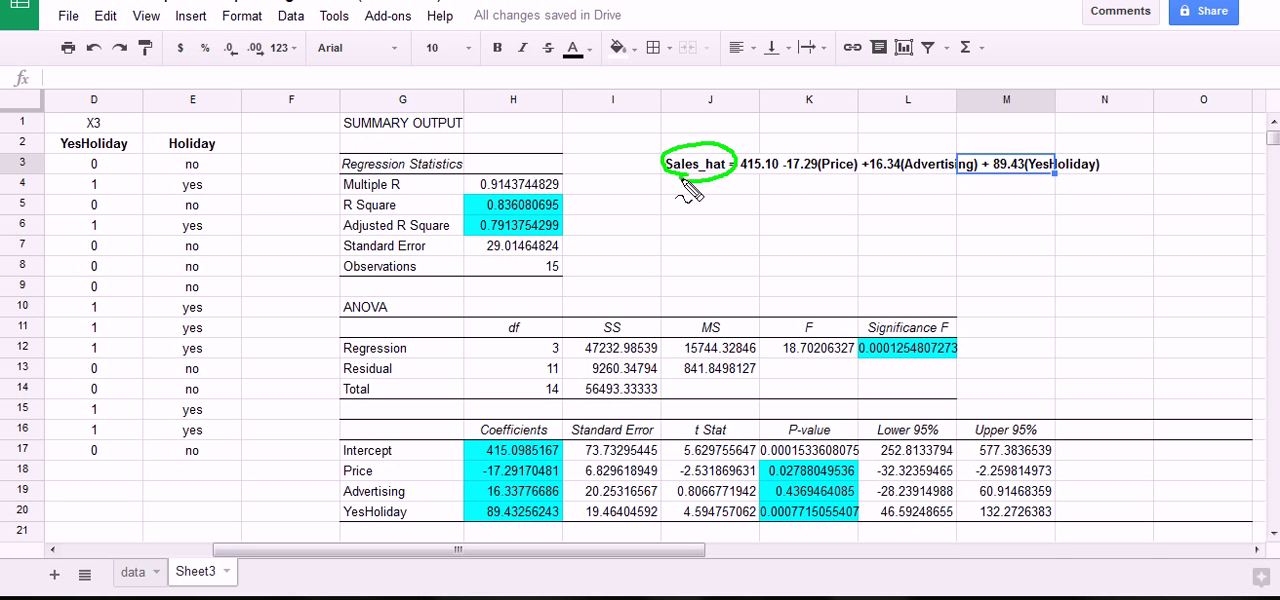
{"action": "left_click", "coordinate": [710, 203]}
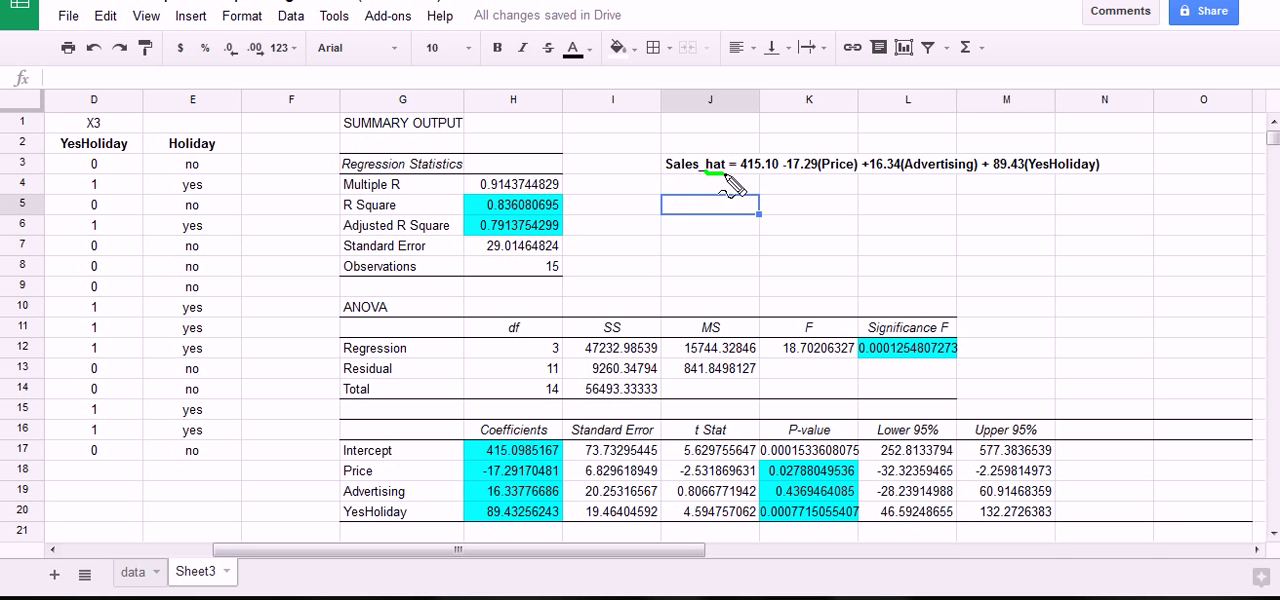
{"action": "mouse_move", "coordinate": [718, 176]}
{"action": "left_mouse_down"}
{"action": "mouse_move", "coordinate": [735, 152]}
{"action": "mouse_move", "coordinate": [692, 170]}
{"action": "mouse_move", "coordinate": [722, 186]}
{"action": "left_mouse_up"}
{"action": "key", "text": "Escape"}
Label cell J5 "Price" and enter 5.25 beside it in K5 as the prediction input.
{"action": "left_click", "coordinate": [710, 207]}
{"action": "type", "text": "Price"}
{"action": "key", "text": "Tab"}
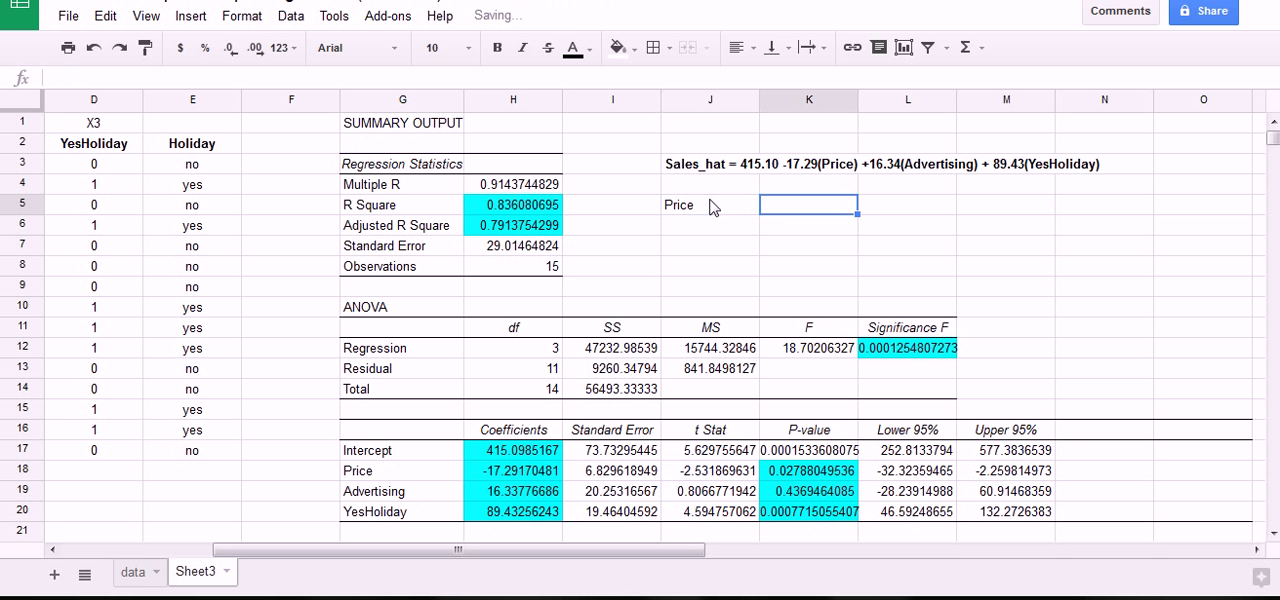
{"action": "type", "text": "5."}
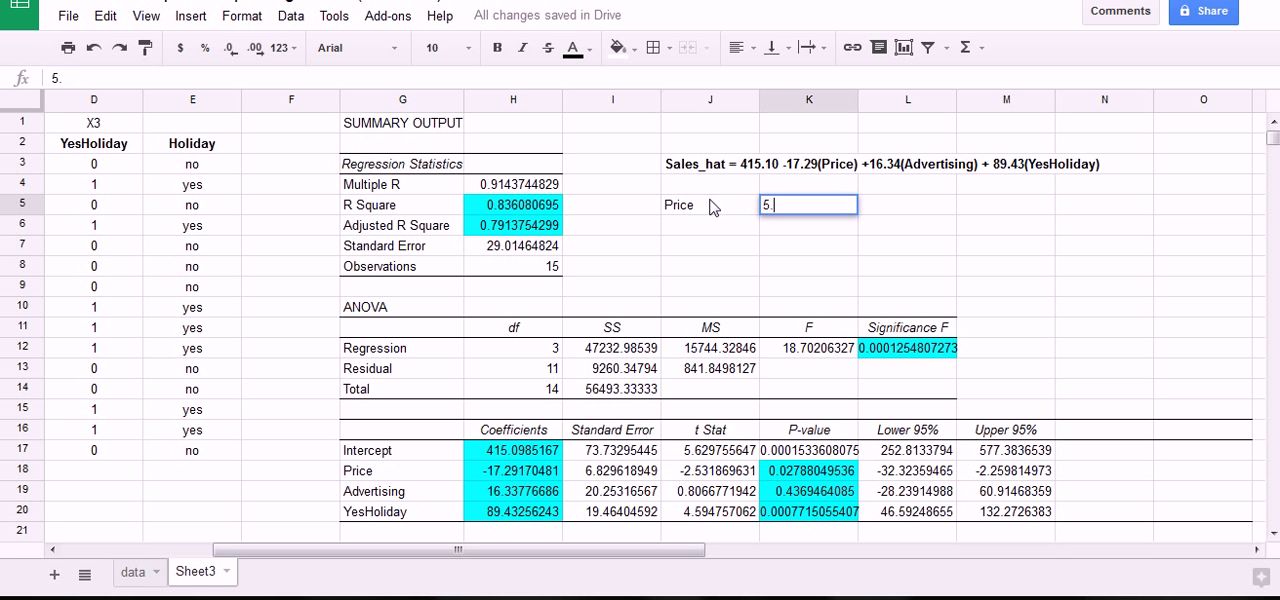
{"action": "type", "text": "25"}
{"action": "key", "text": "Return"}
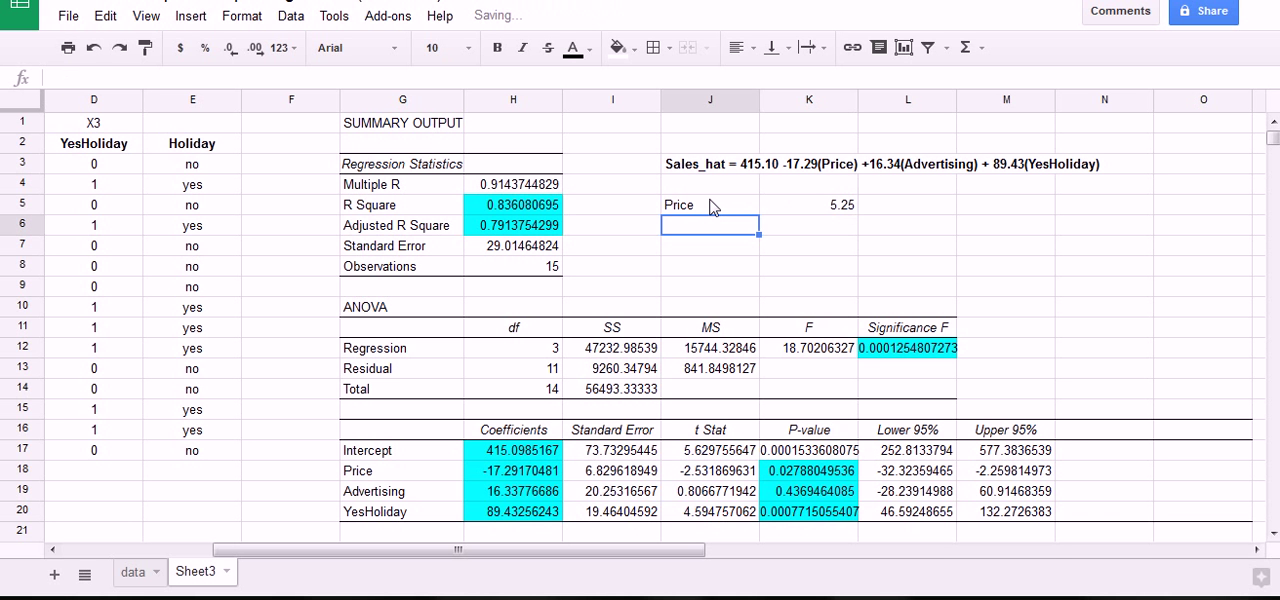
Label cell J6 "Ad" and enter 3.6 beside it in K6.
{"action": "type", "text": "Ad"}
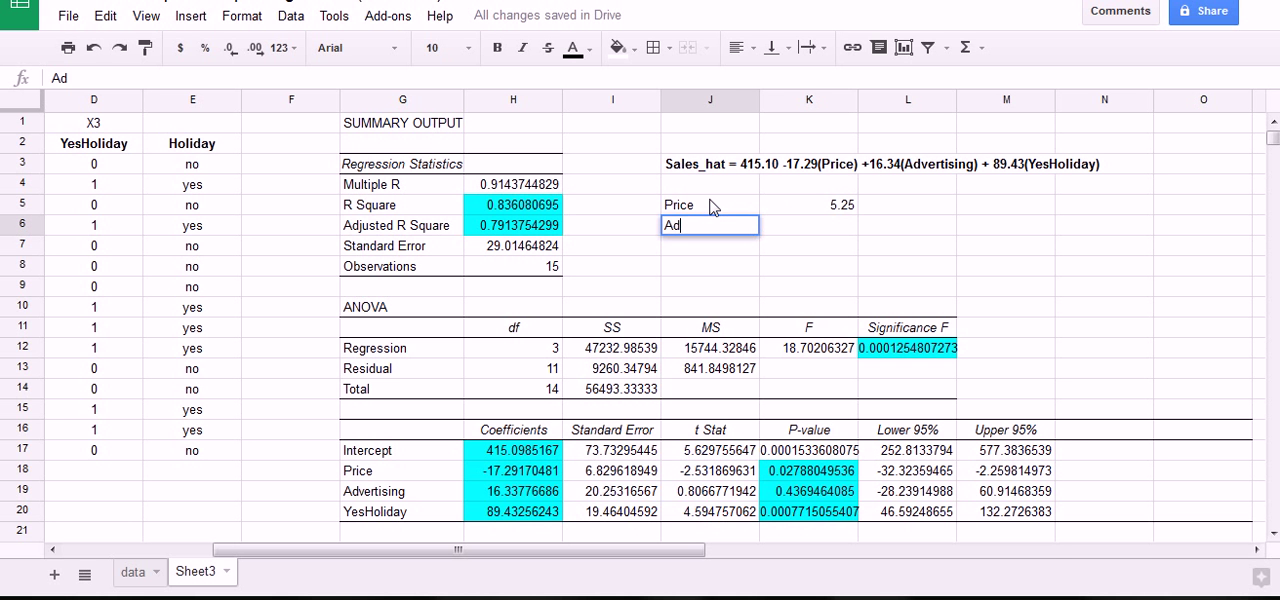
{"action": "key", "text": "Tab"}
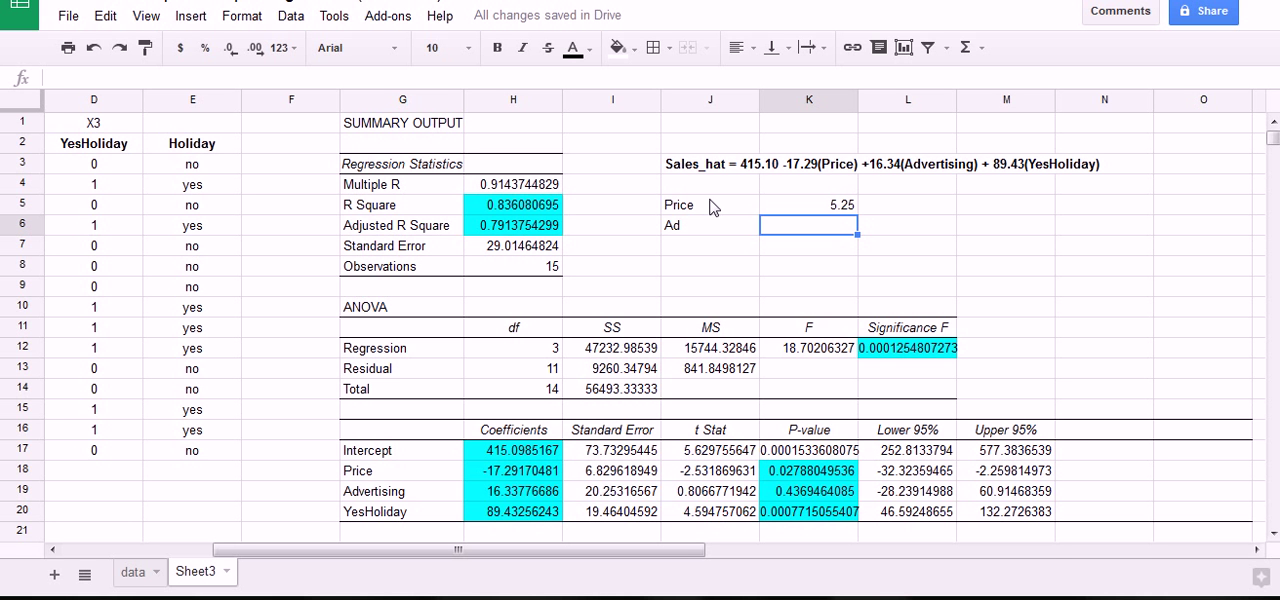
{"action": "type", "text": "3.6"}
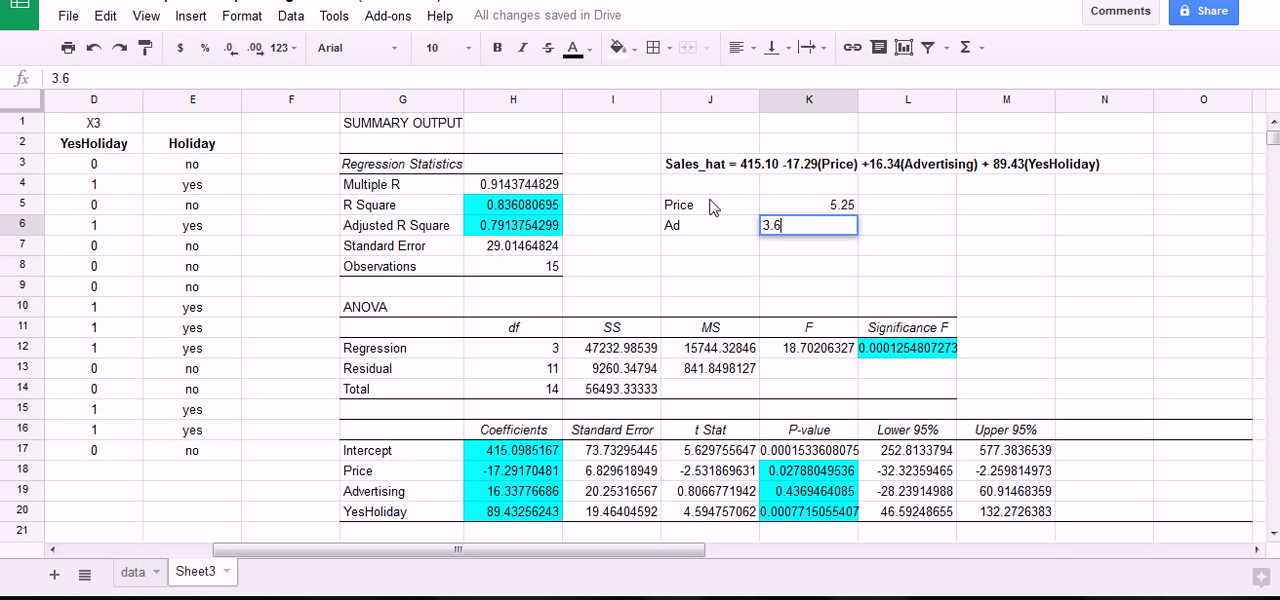
{"action": "left_click", "coordinate": [759, 255]}
{"action": "left_click", "coordinate": [790, 224]}
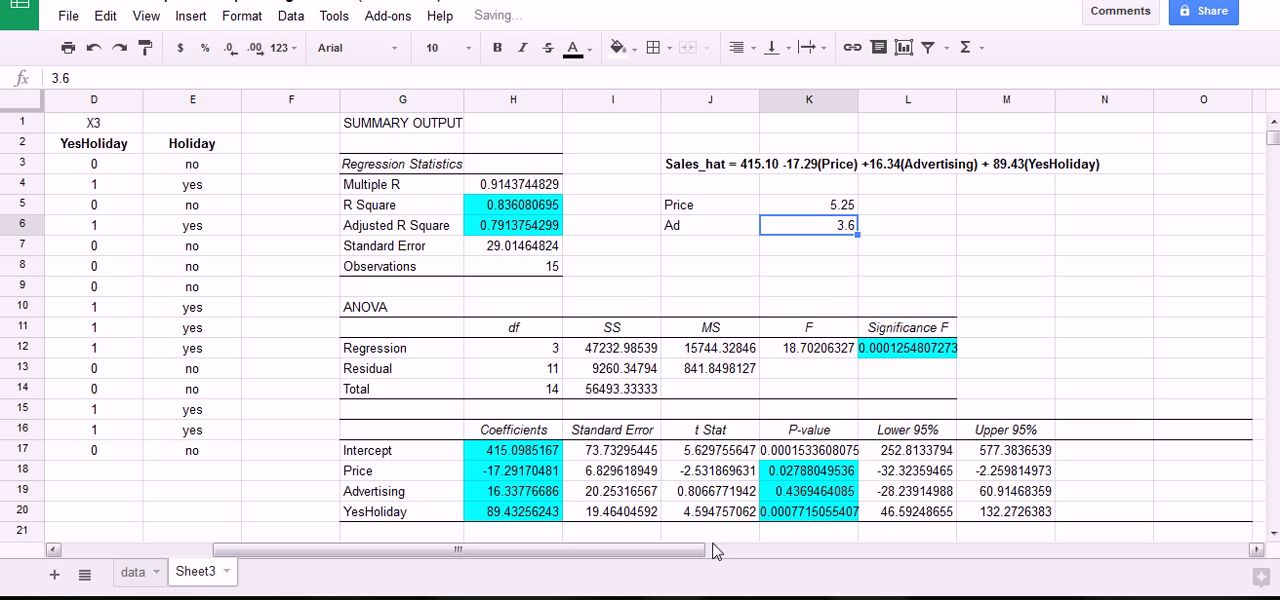
Change the Advertising header in C2 to "Advertising($100)" and widen column C to fit it.
{"action": "left_click_drag", "start_coordinate": [716, 552], "coordinate": [557, 552]}
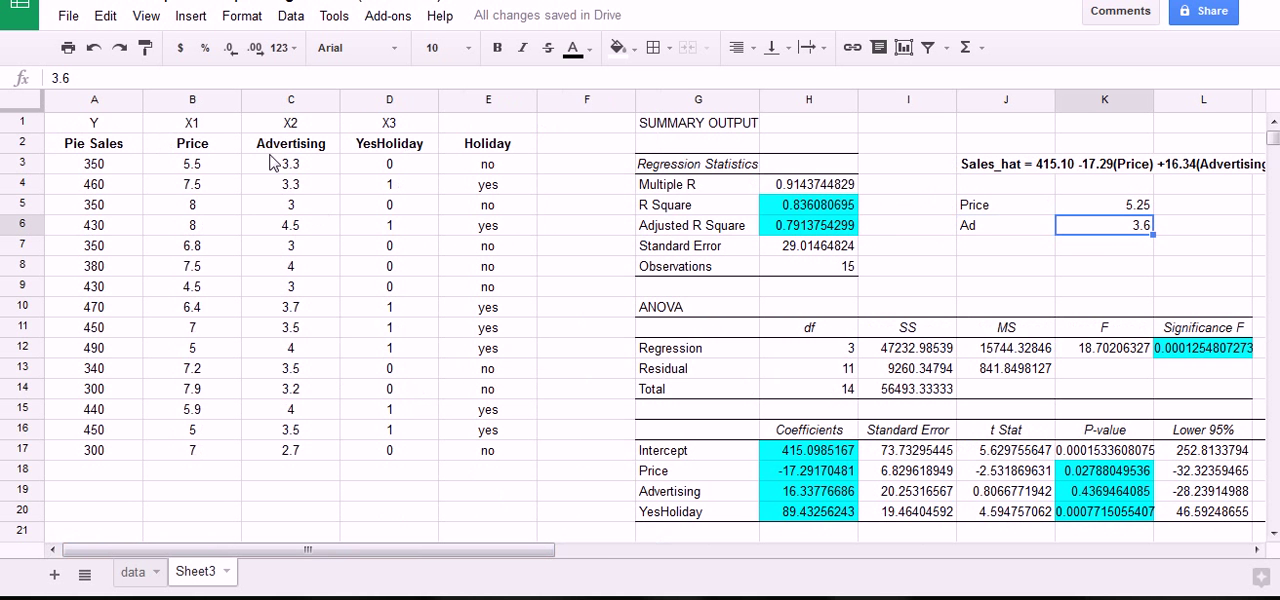
{"action": "mouse_move", "coordinate": [259, 132]}
{"action": "left_mouse_down"}
{"action": "mouse_move", "coordinate": [353, 328]}
{"action": "mouse_move", "coordinate": [215, 221]}
{"action": "mouse_move", "coordinate": [285, 130]}
{"action": "left_mouse_up"}
{"action": "left_click", "coordinate": [298, 140]}
{"action": "double_click", "coordinate": [334, 142]}
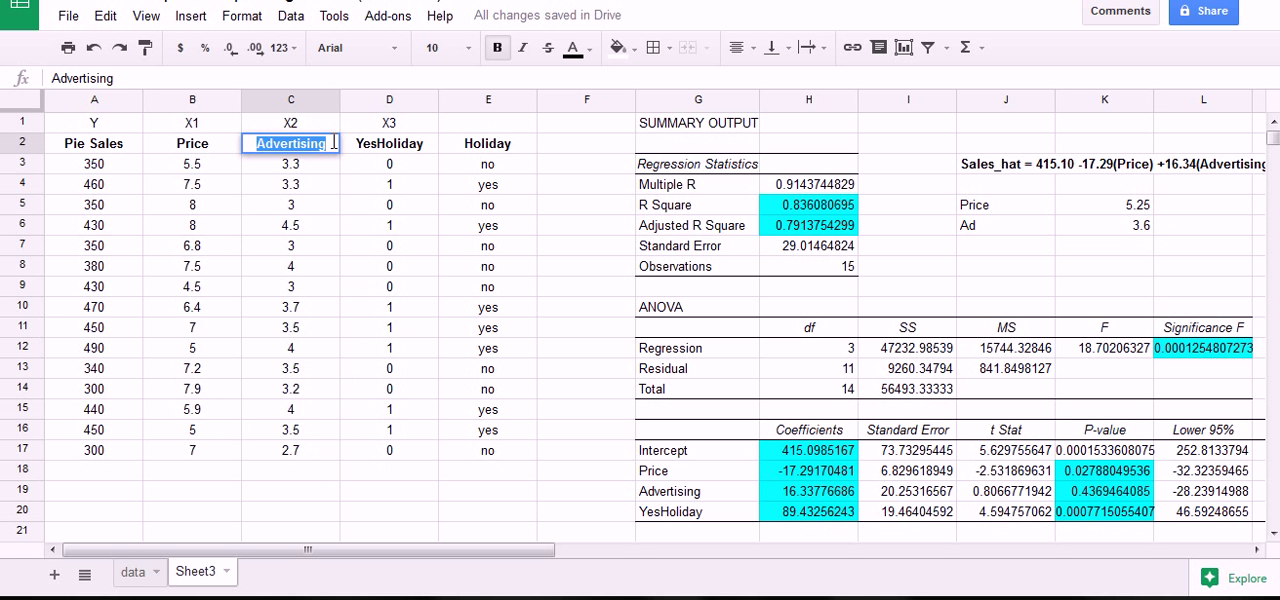
{"action": "left_click", "coordinate": [334, 142]}
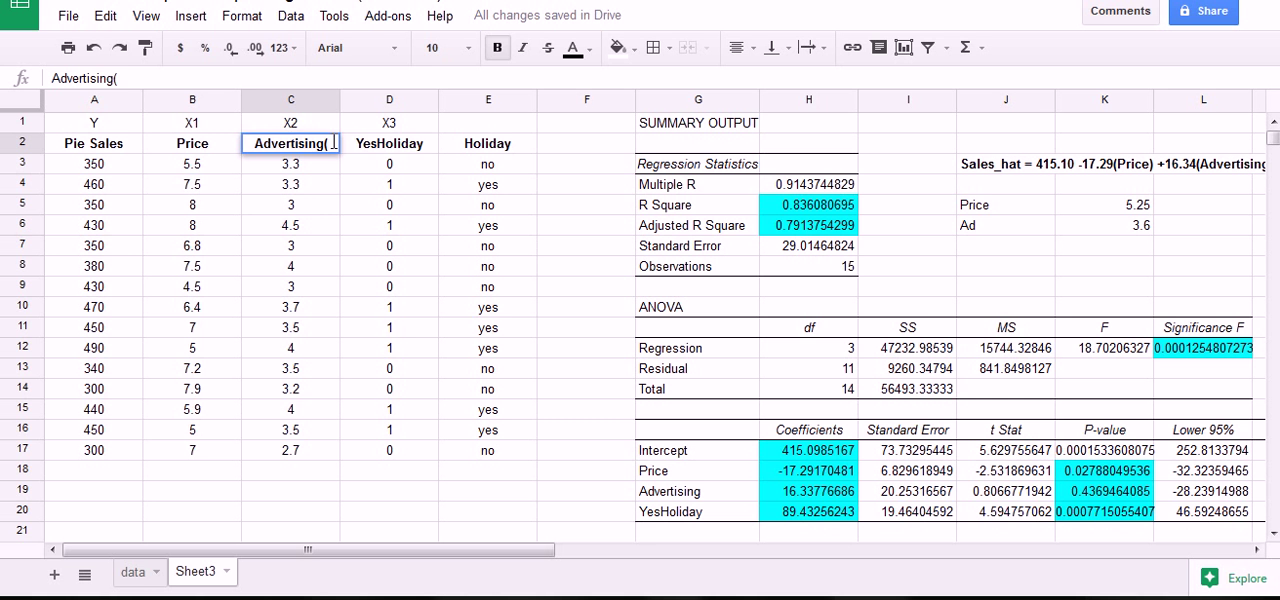
{"action": "type", "text": "(100"}
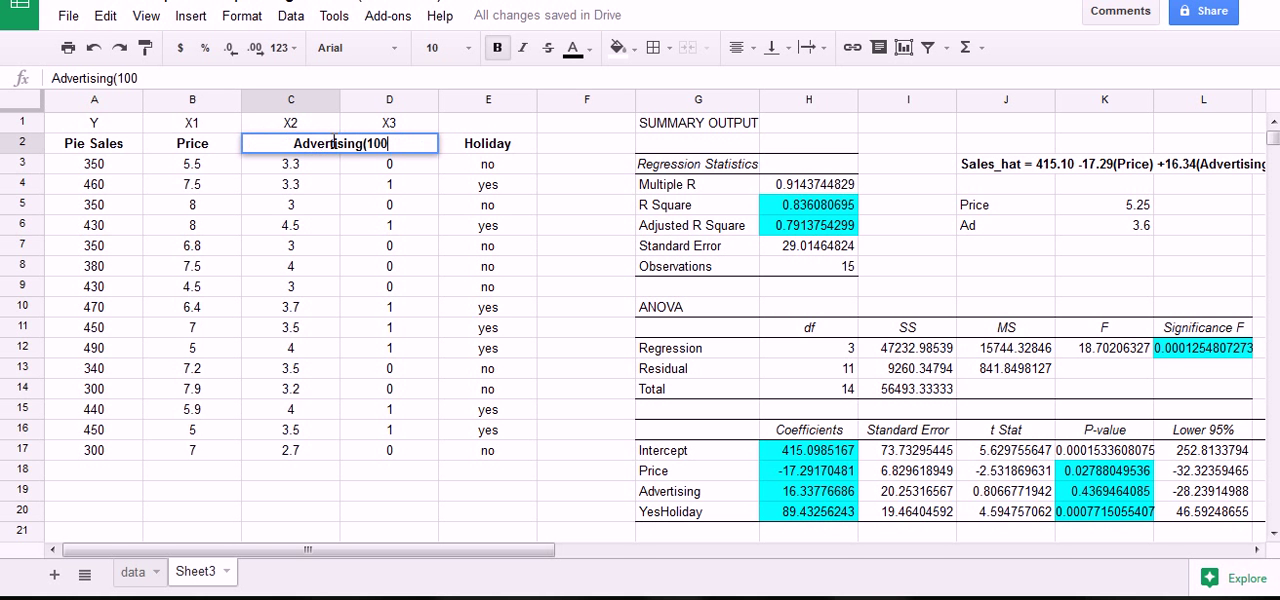
{"action": "key", "text": "BackSpace"}
{"action": "key", "text": "BackSpace"}
{"action": "key", "text": "BackSpace"}
{"action": "type", "text": "$100)"}
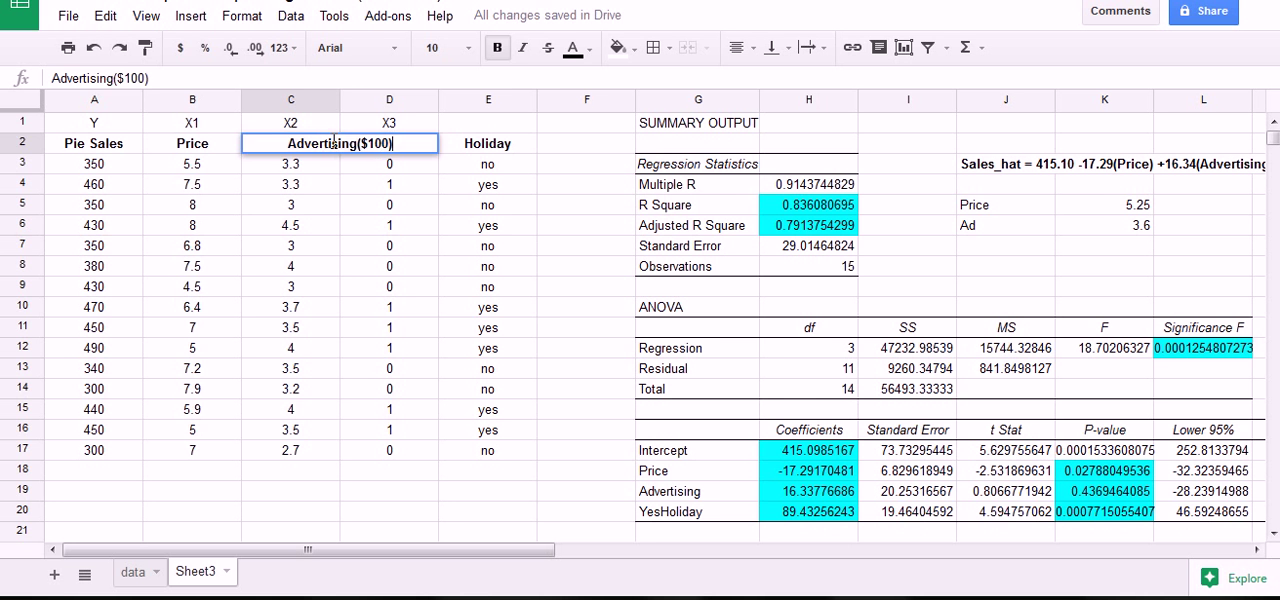
{"action": "key", "text": "Return"}
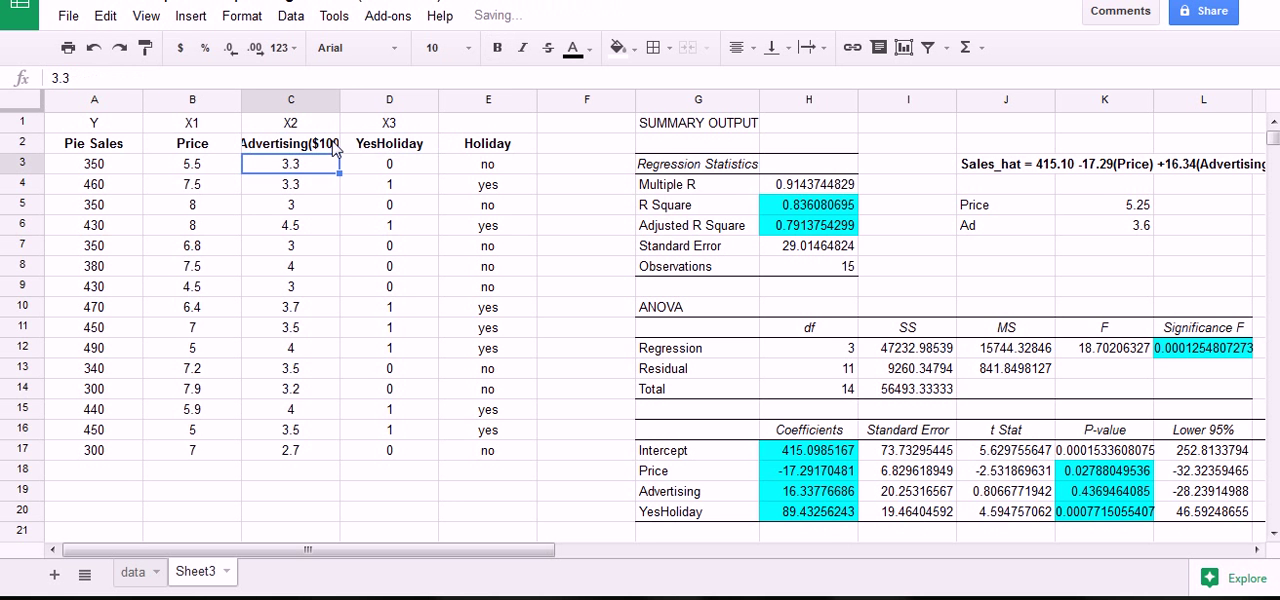
{"action": "left_click_drag", "start_coordinate": [341, 102], "coordinate": [358, 100]}
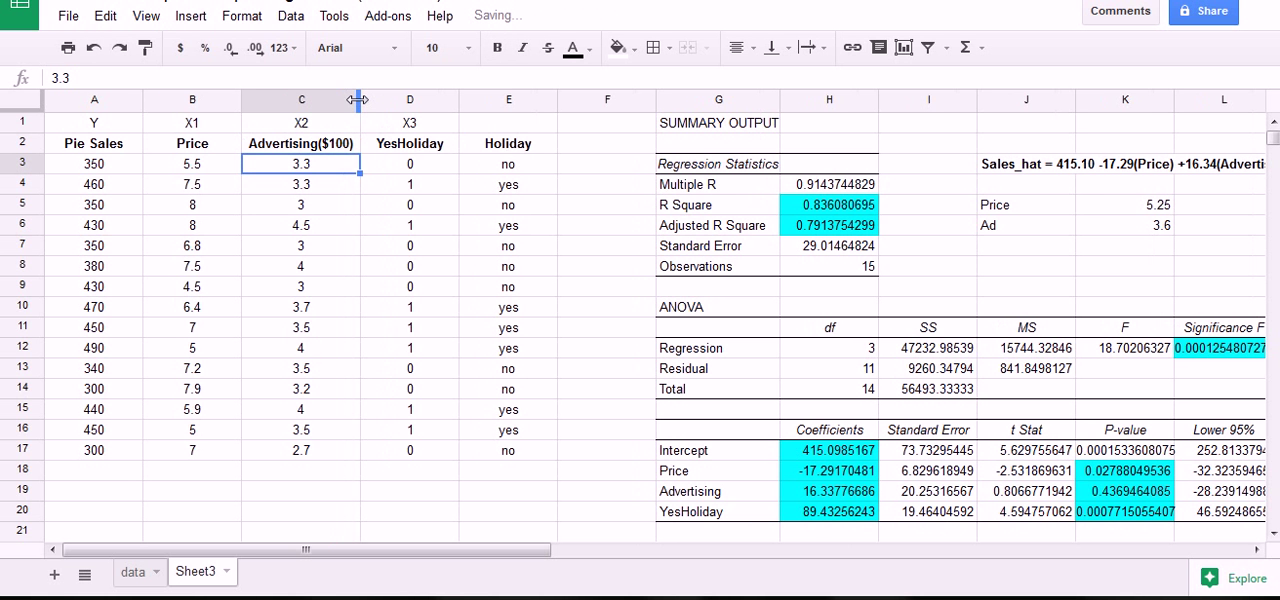
Examine the first advertising values in column C against the Ad input in K6 to check their units.
{"action": "left_click", "coordinate": [339, 150]}
{"action": "key", "text": "Down"}
{"action": "key", "text": "Down"}
{"action": "key", "text": "Down"}
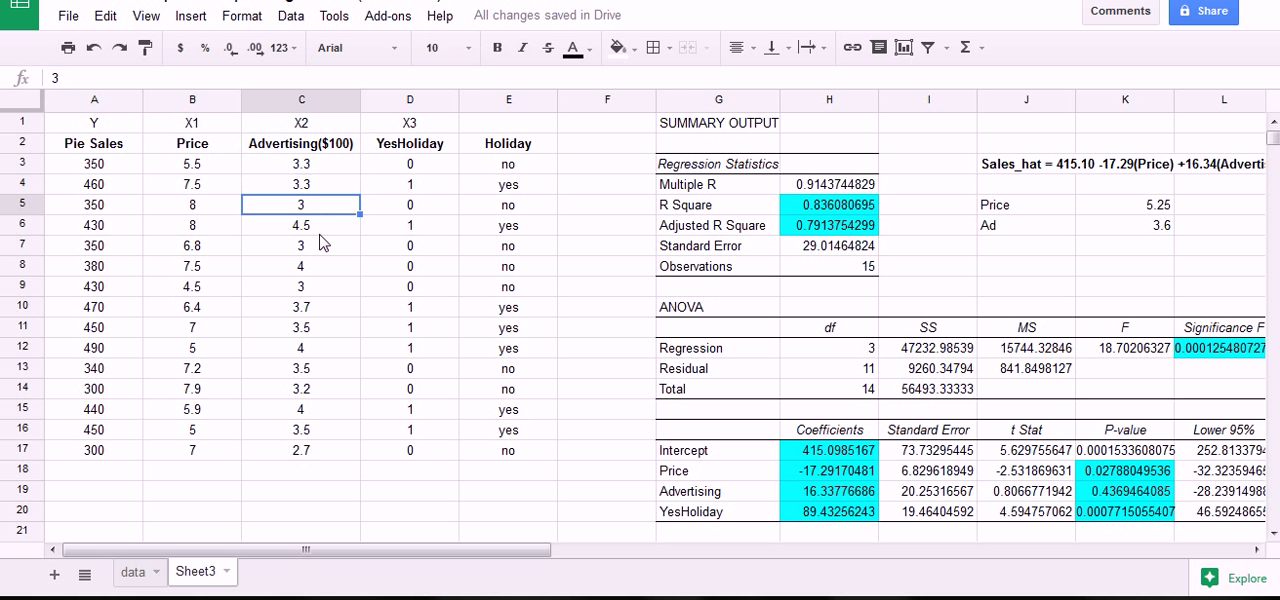
{"action": "left_click", "coordinate": [325, 166]}
{"action": "left_click", "coordinate": [325, 190]}
{"action": "left_click", "coordinate": [318, 208]}
{"action": "left_click", "coordinate": [315, 228]}
{"action": "left_click_drag", "start_coordinate": [543, 550], "coordinate": [756, 565]}
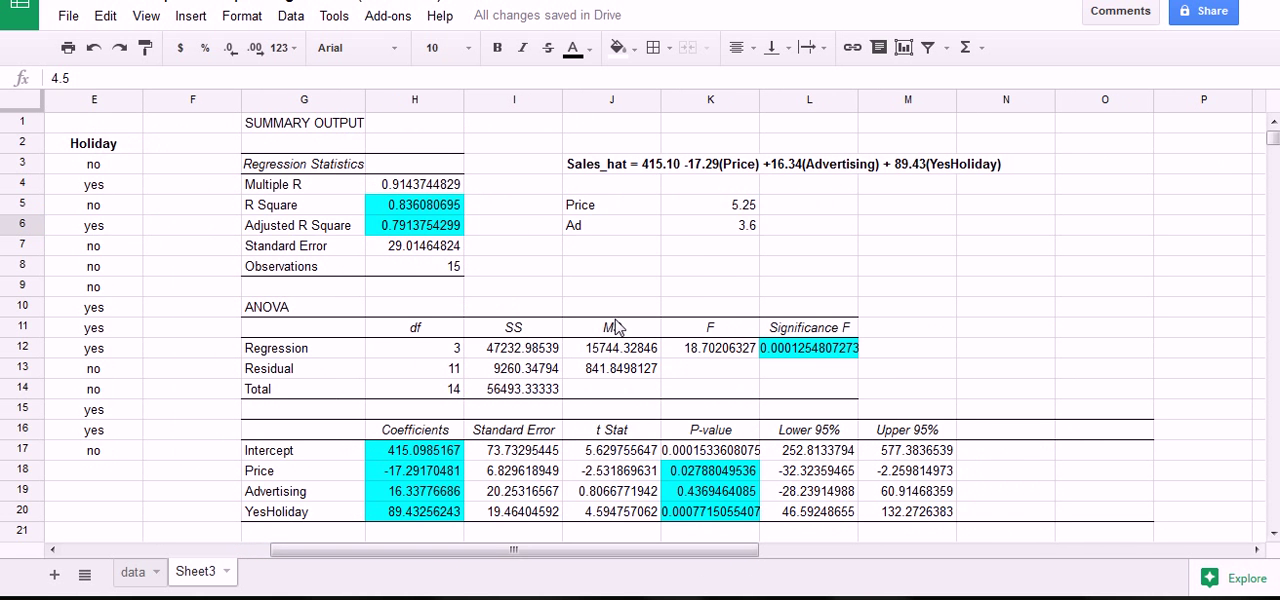
{"action": "left_click", "coordinate": [700, 271]}
{"action": "left_click", "coordinate": [734, 232]}
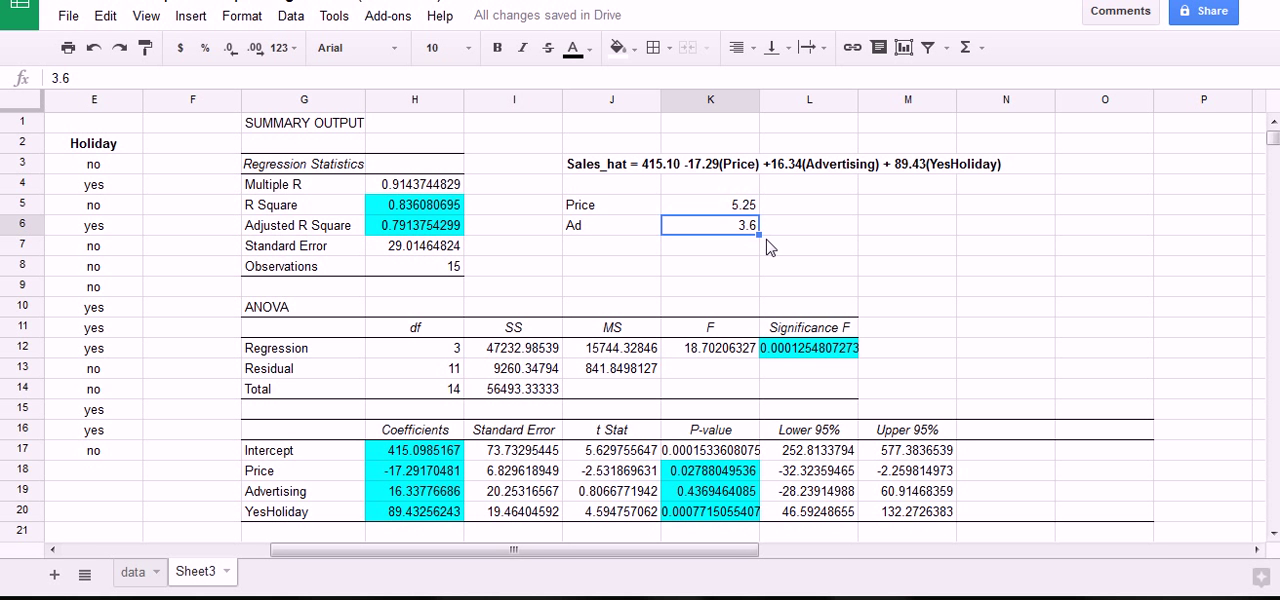
Label cell J7 "Holiday" and enter "Yes" beside it in K7.
{"action": "left_click", "coordinate": [609, 254]}
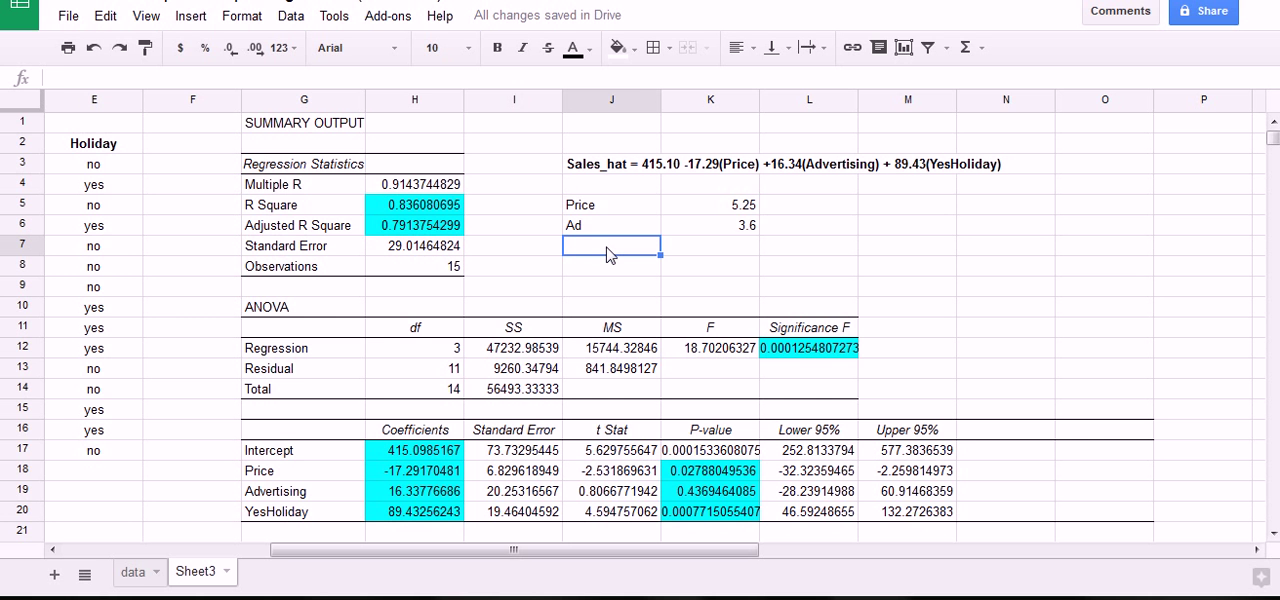
{"action": "type", "text": "Holiday"}
{"action": "key", "text": "Tab"}
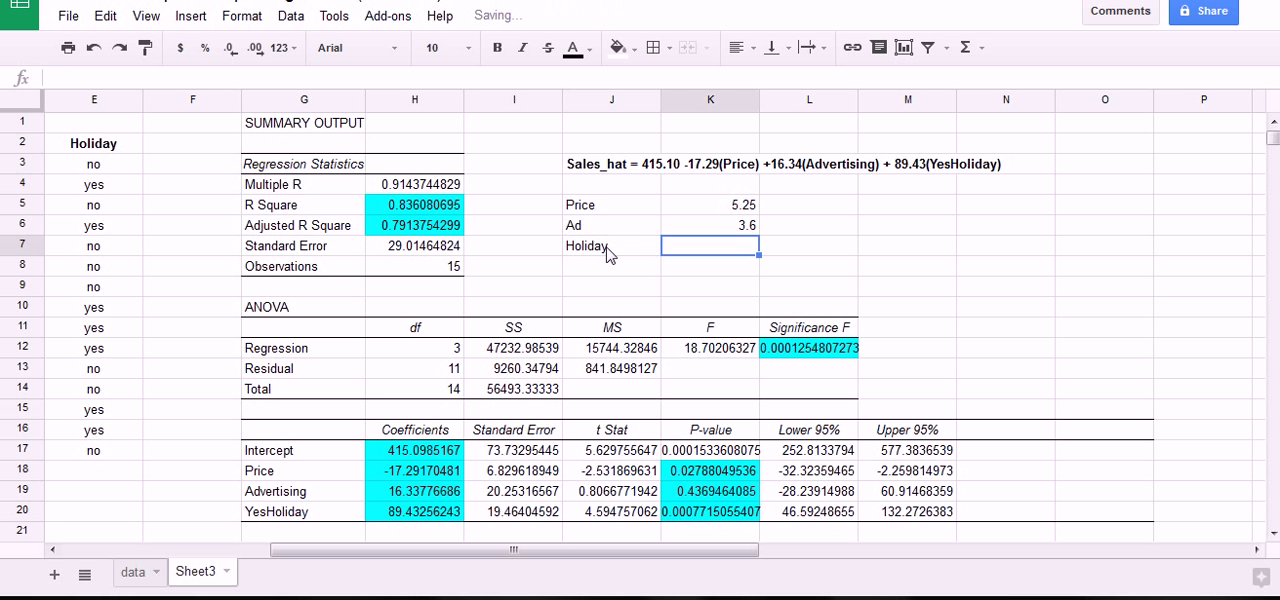
{"action": "type", "text": "Yes"}
{"action": "key", "text": "Return"}
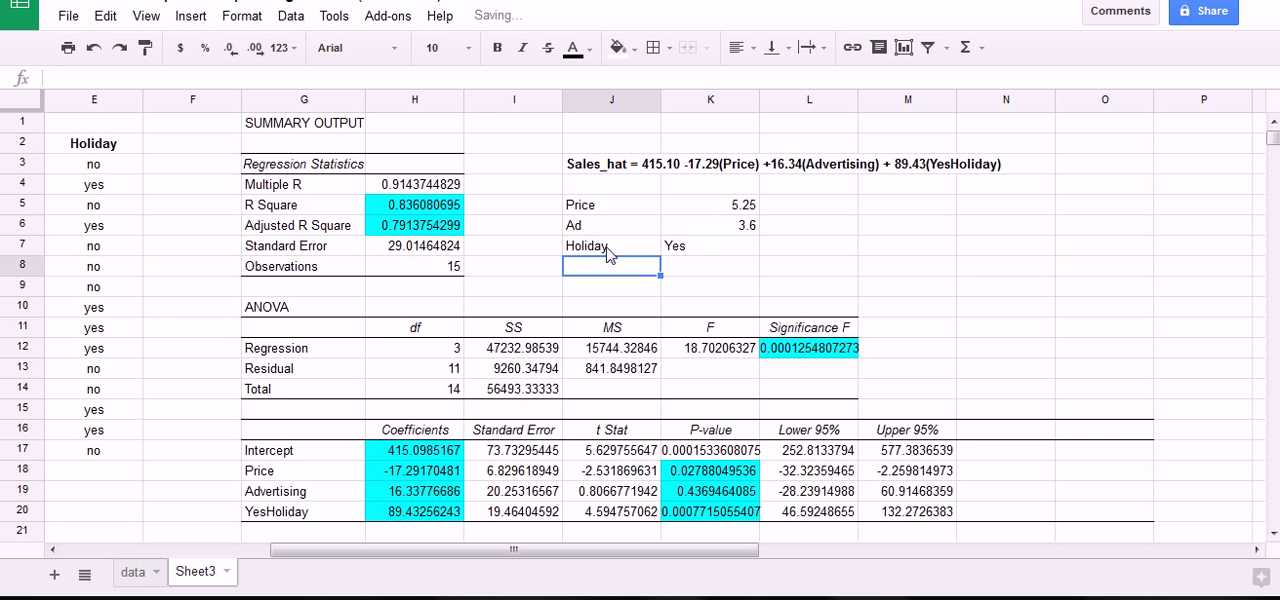
{"action": "left_click", "coordinate": [665, 250]}
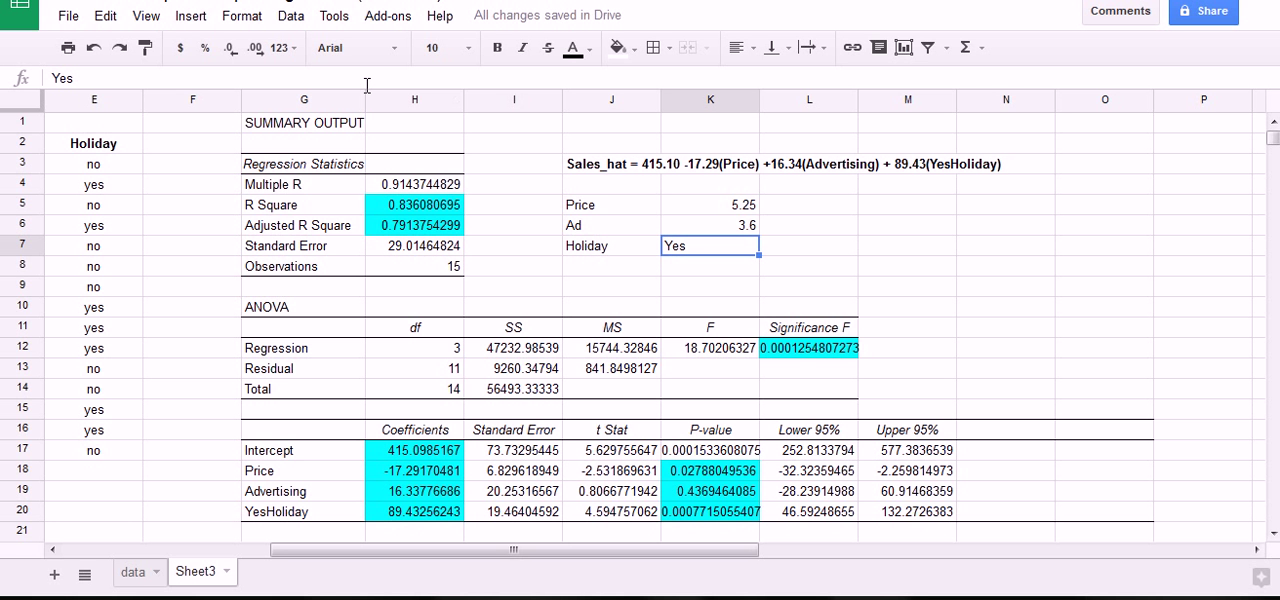
Label cell M5 "Sales_hat" and start a formula in N5 for the predicted sales.
{"action": "left_click", "coordinate": [893, 213]}
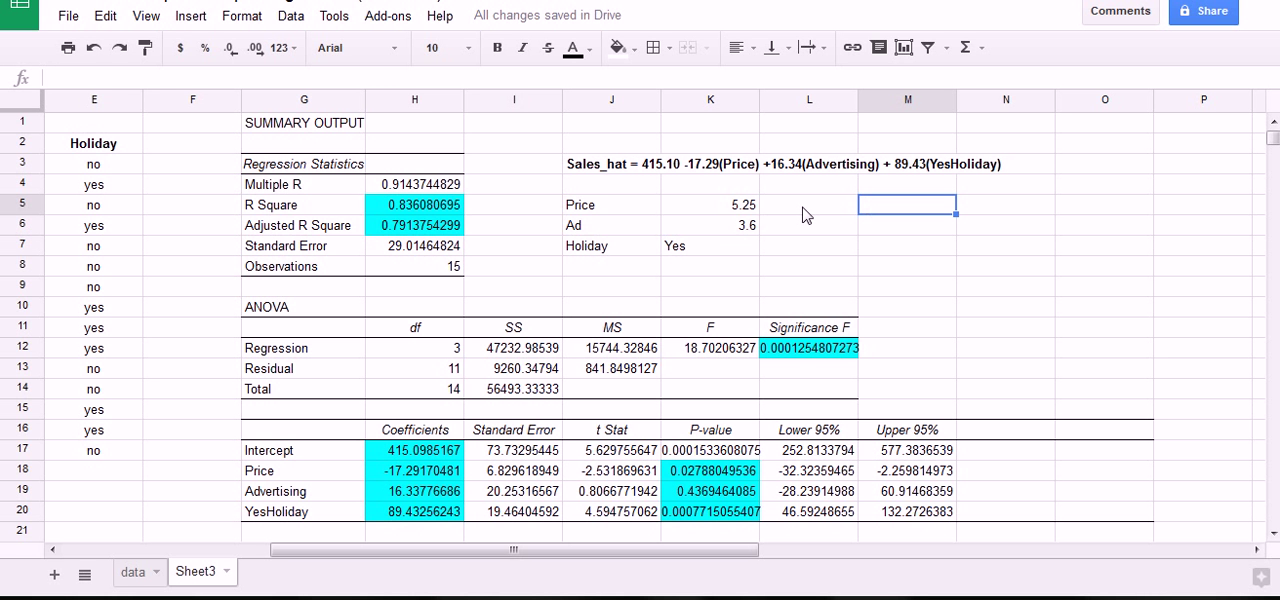
{"action": "type", "text": "Sales"}
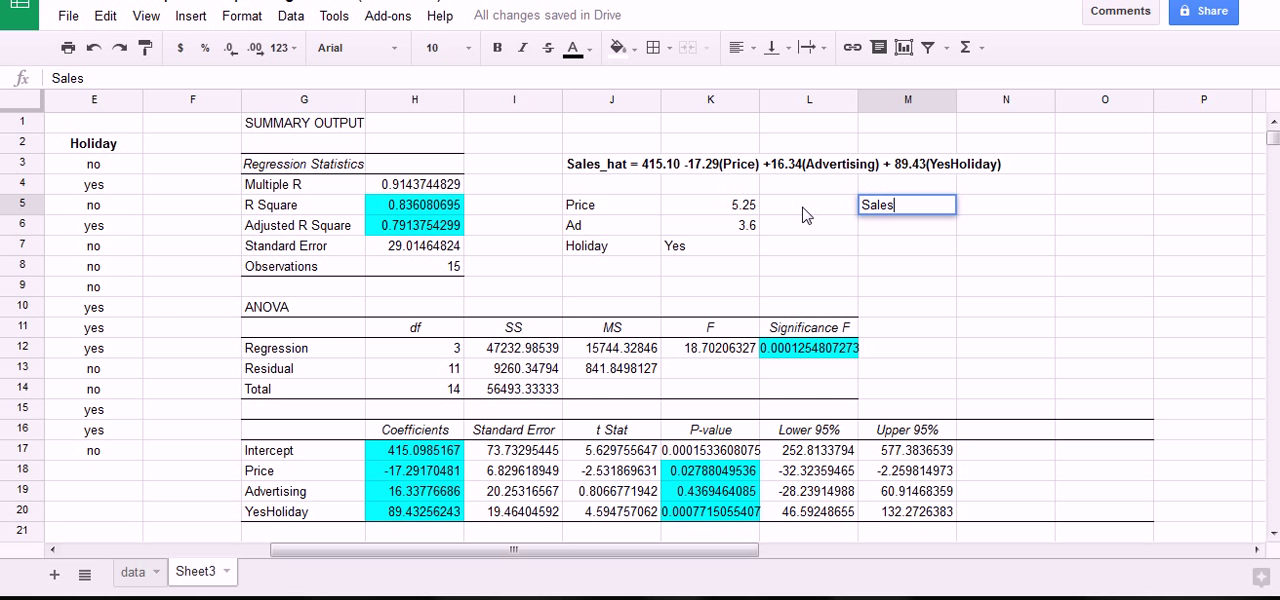
{"action": "mouse_move", "coordinate": [570, 186]}
{"action": "left_mouse_down"}
{"action": "mouse_move", "coordinate": [785, 250]}
{"action": "mouse_move", "coordinate": [592, 312]}
{"action": "mouse_move", "coordinate": [565, 205]}
{"action": "left_mouse_up"}
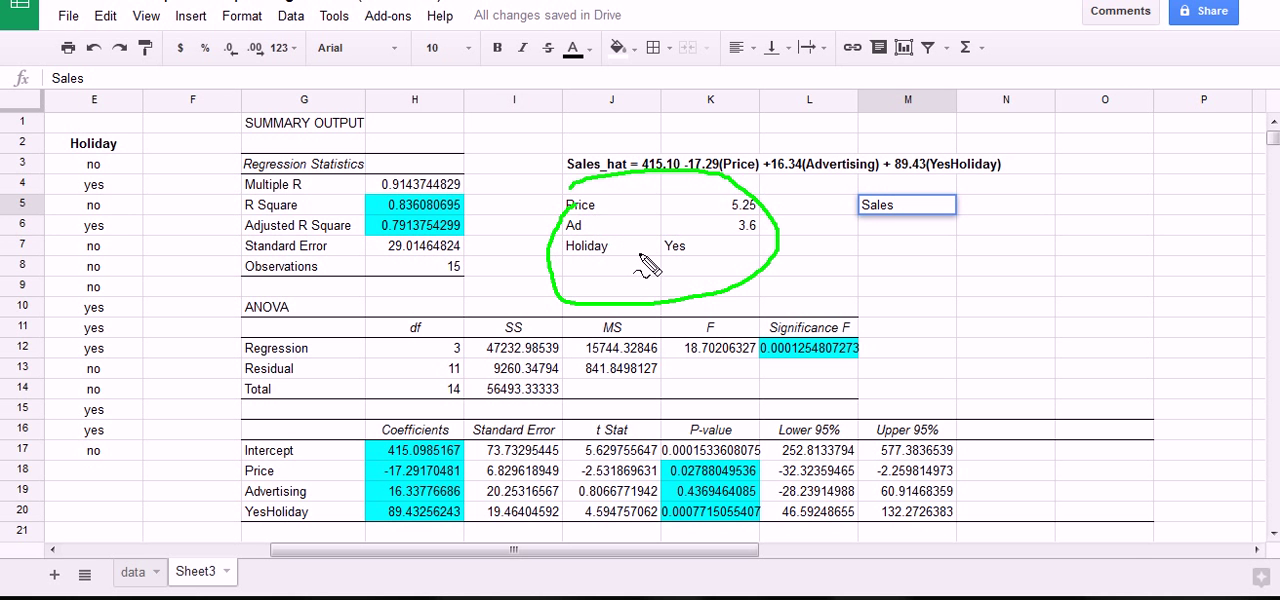
{"action": "double_click", "coordinate": [926, 207]}
{"action": "type", "text": "_hat"}
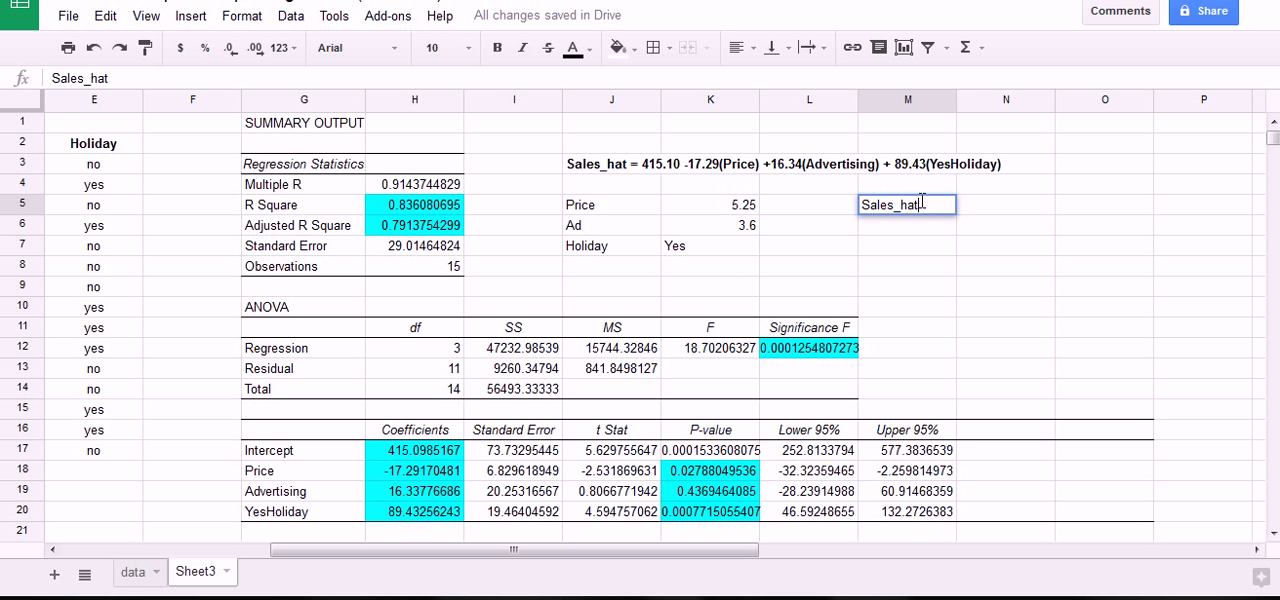
{"action": "key", "text": "Tab"}
{"action": "type", "text": "="}
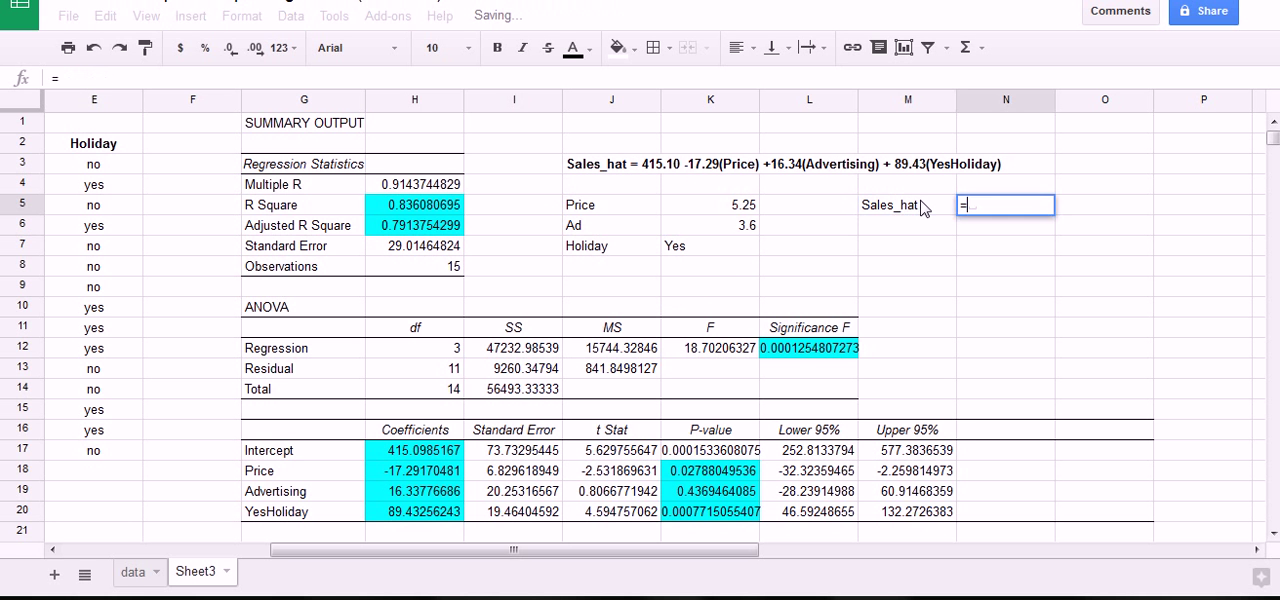
Trace where the Price, Ad and Holiday inputs go in the Sales_hat equation, treating Yes as 1.
{"action": "mouse_move", "coordinate": [730, 203]}
{"action": "left_mouse_down"}
{"action": "mouse_move", "coordinate": [752, 192]}
{"action": "mouse_move", "coordinate": [728, 216]}
{"action": "mouse_move", "coordinate": [738, 168]}
{"action": "left_mouse_up"}
{"action": "mouse_move", "coordinate": [762, 225]}
{"action": "left_mouse_down"}
{"action": "mouse_move", "coordinate": [817, 179]}
{"action": "mouse_move", "coordinate": [825, 188]}
{"action": "left_mouse_up"}
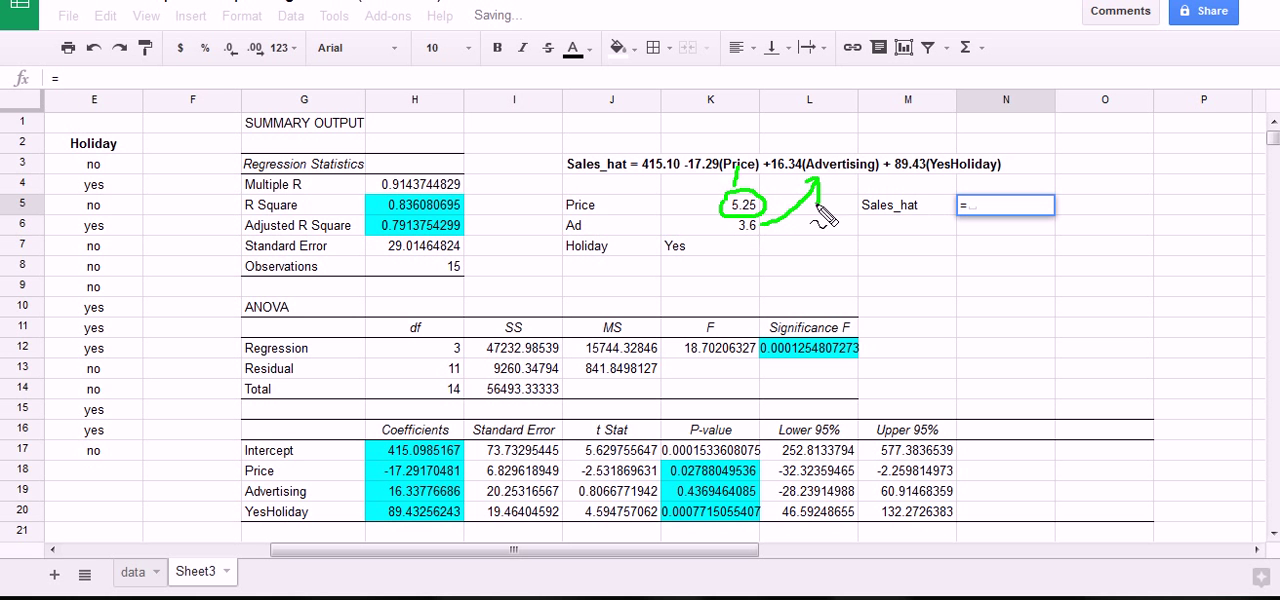
{"action": "mouse_move", "coordinate": [705, 252]}
{"action": "left_mouse_down"}
{"action": "mouse_move", "coordinate": [760, 258]}
{"action": "mouse_move", "coordinate": [818, 242]}
{"action": "left_mouse_up"}
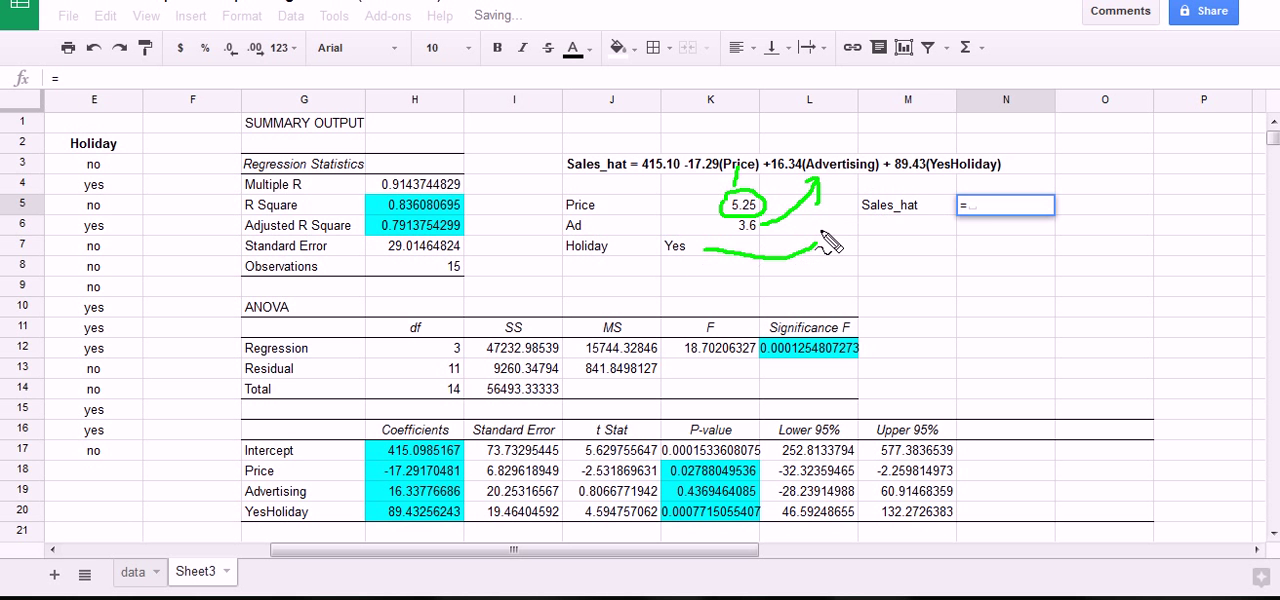
{"action": "mouse_move", "coordinate": [830, 232]}
{"action": "left_mouse_down"}
{"action": "mouse_move", "coordinate": [832, 250]}
{"action": "mouse_move", "coordinate": [873, 197]}
{"action": "mouse_move", "coordinate": [944, 173]}
{"action": "left_mouse_up"}
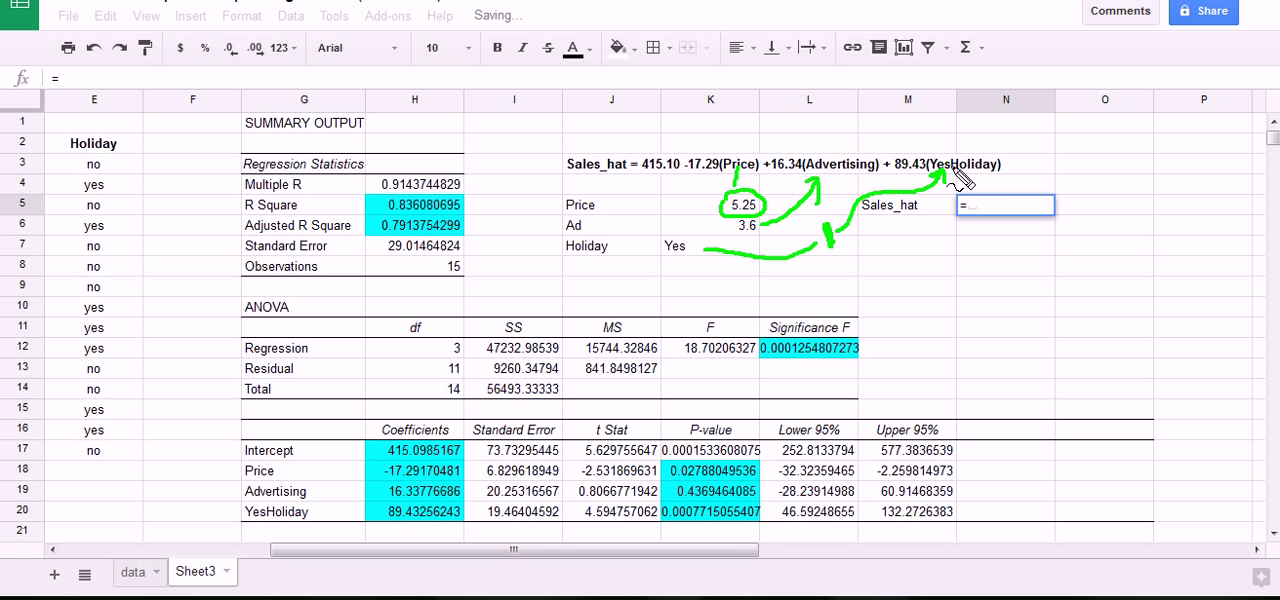
{"action": "key", "text": "Escape"}
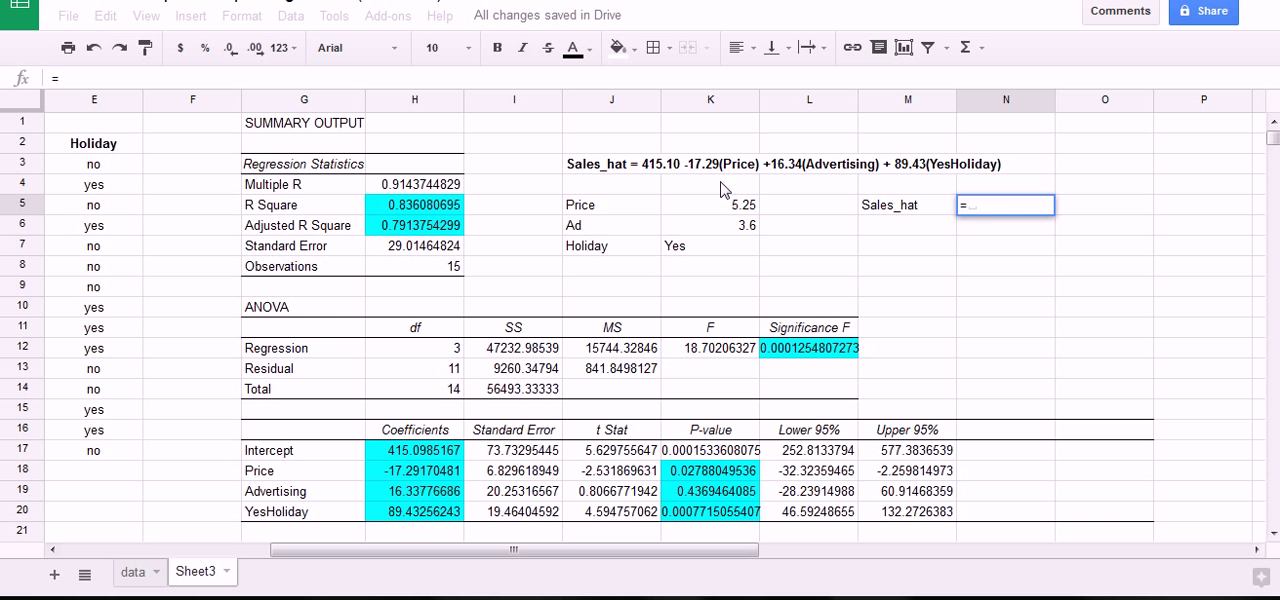
Complete the predicted sales formula in N5 as =H17+H18*K5+H19*K6+H20*1.
{"action": "left_click", "coordinate": [441, 447]}
{"action": "type", "text": "+"}
{"action": "left_click", "coordinate": [444, 476]}
{"action": "type", "text": "*"}
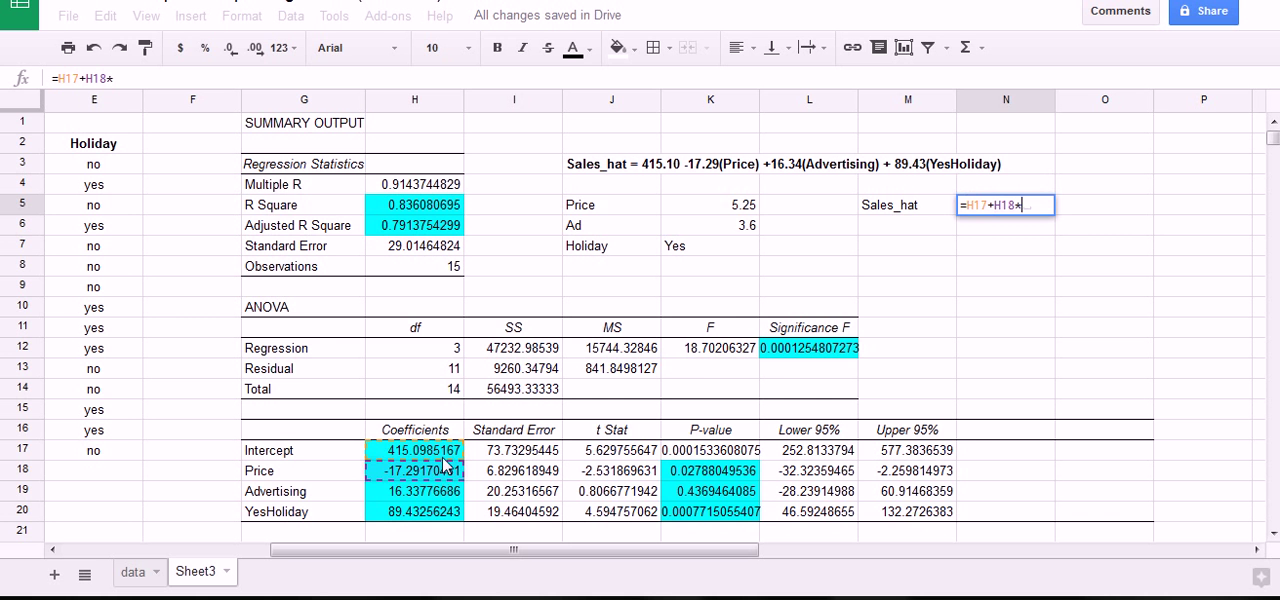
{"action": "left_click", "coordinate": [750, 205]}
{"action": "type", "text": "+"}
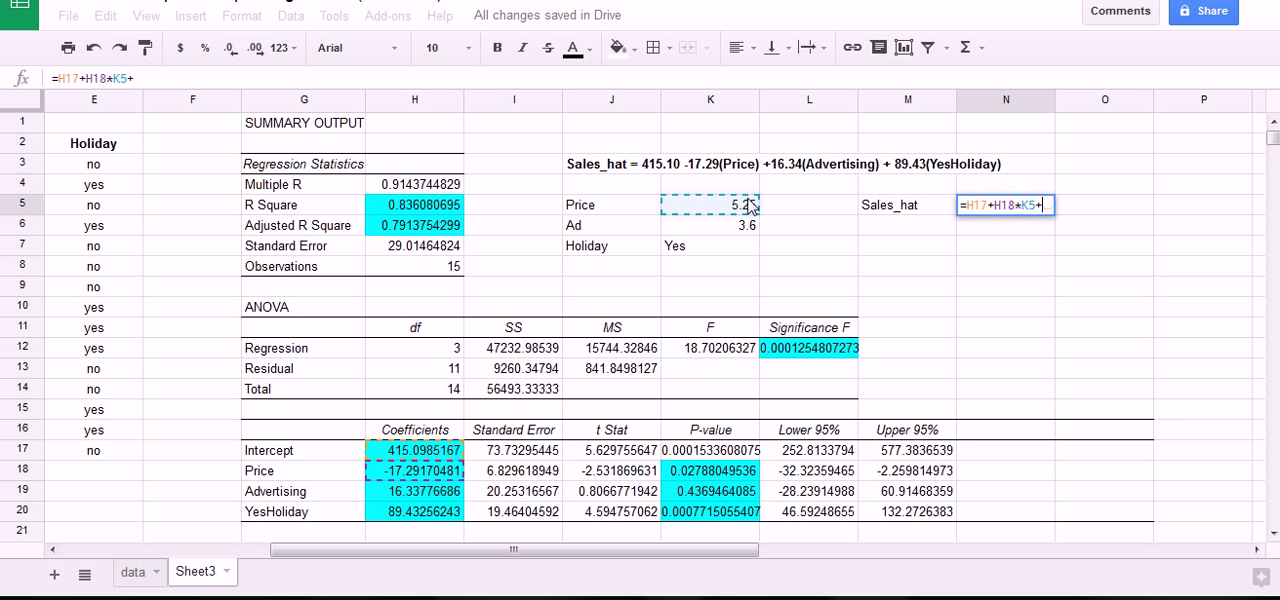
{"action": "left_click", "coordinate": [455, 492]}
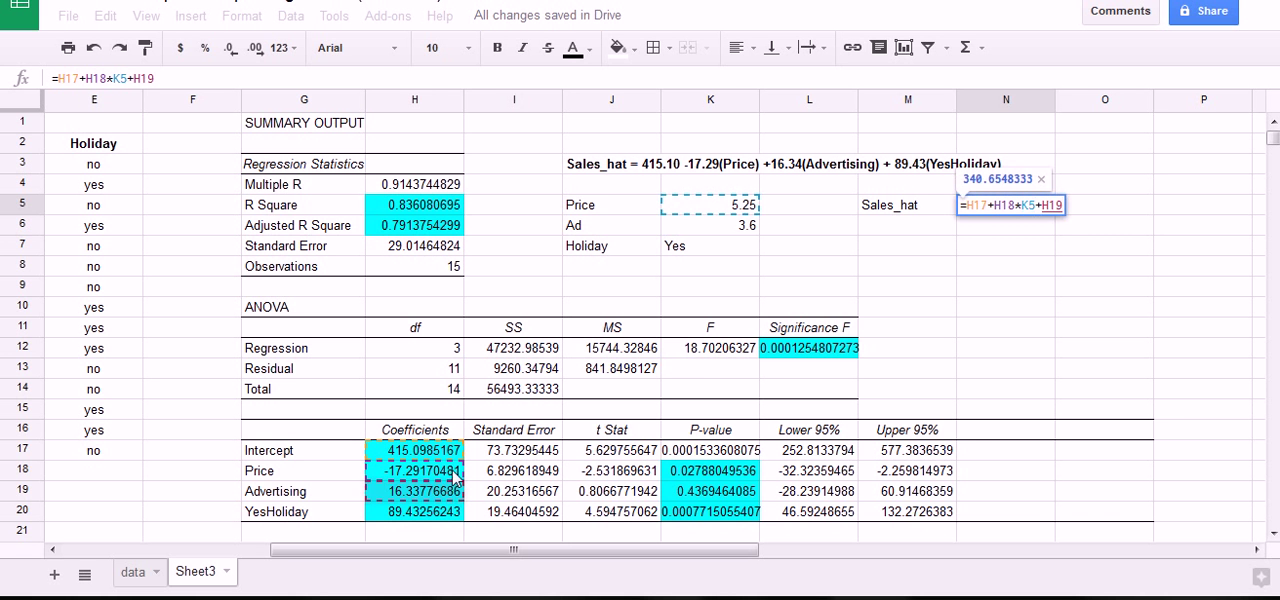
{"action": "type", "text": "*"}
{"action": "left_click", "coordinate": [748, 228]}
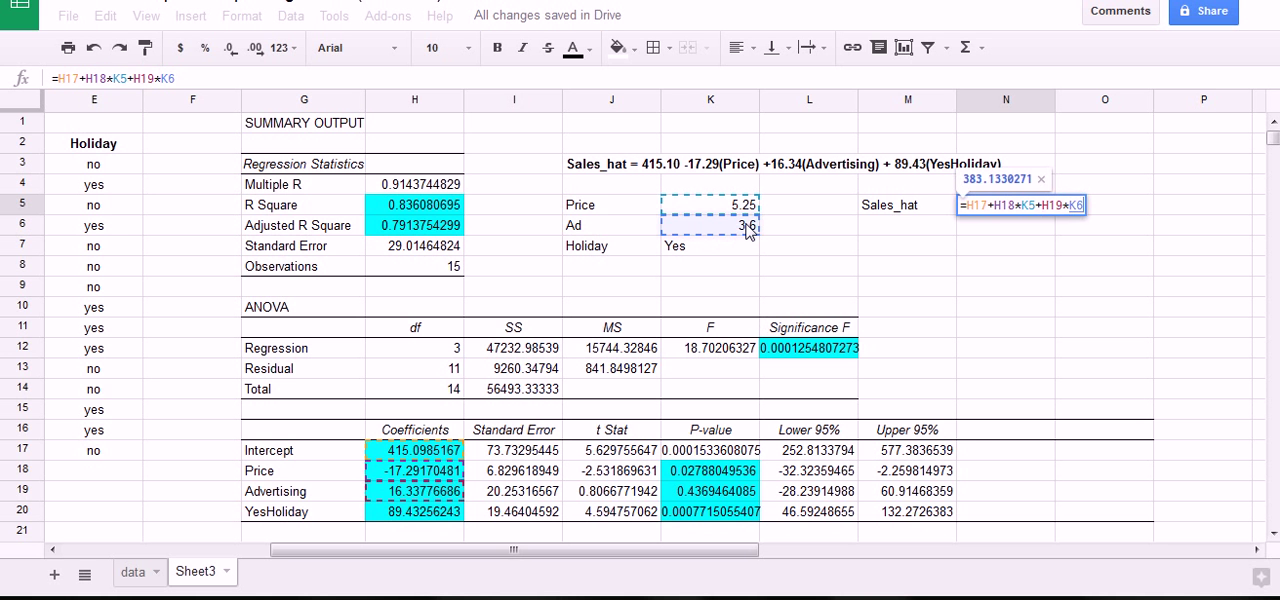
{"action": "type", "text": "+"}
{"action": "left_click", "coordinate": [440, 512]}
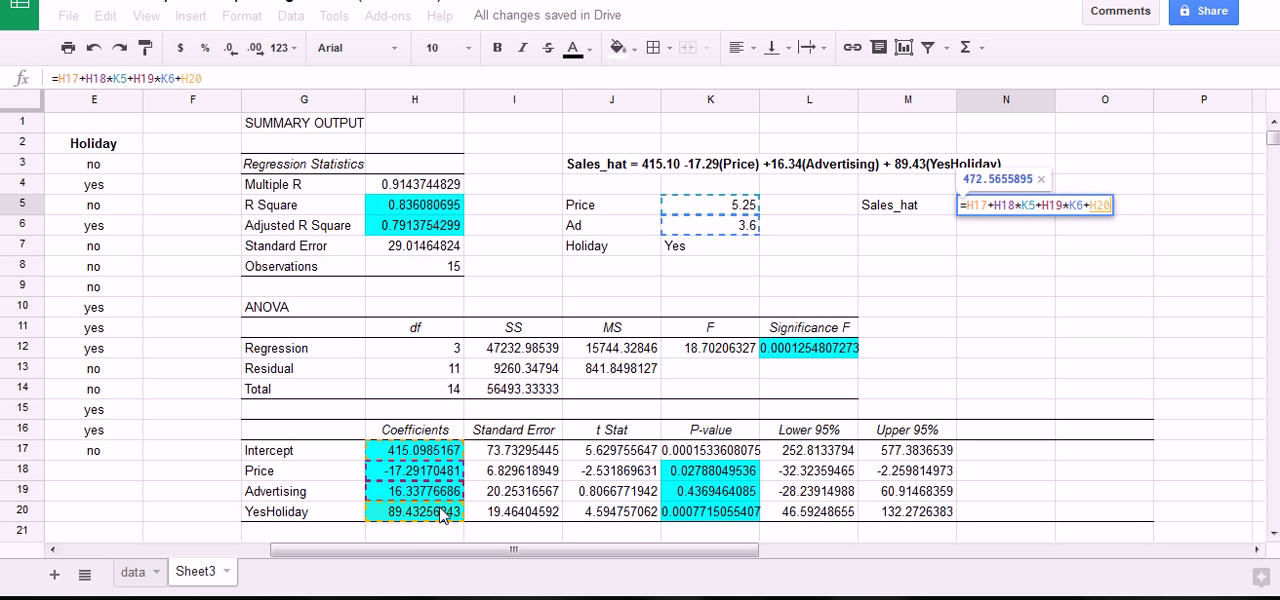
{"action": "type", "text": "*"}
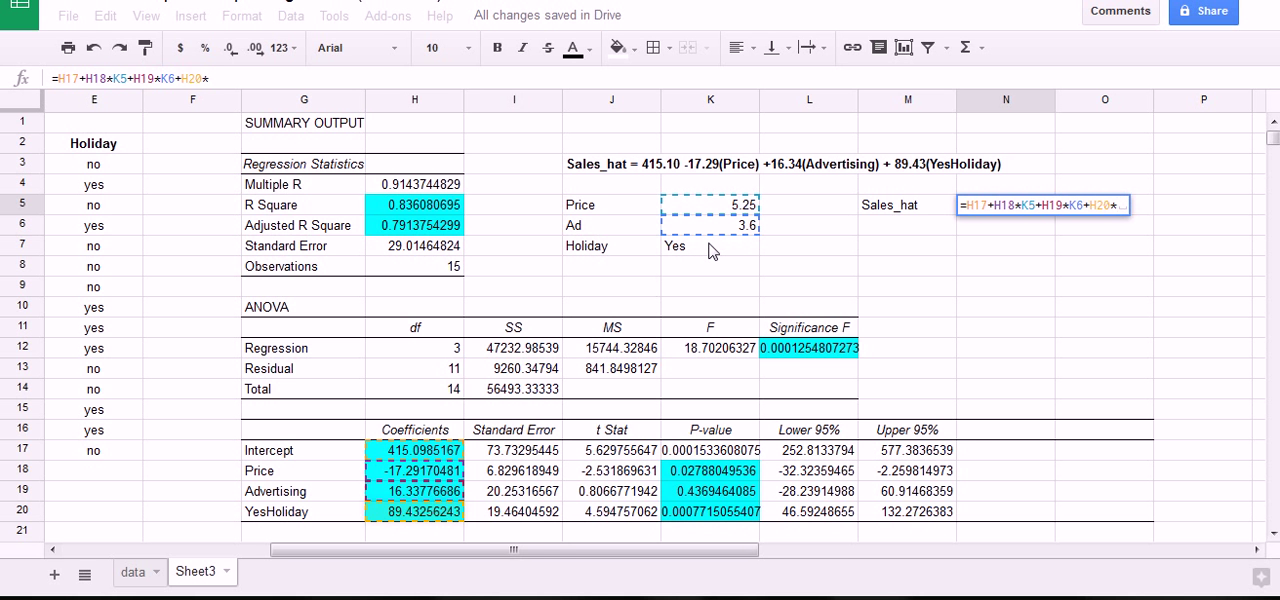
{"action": "type", "text": "1"}
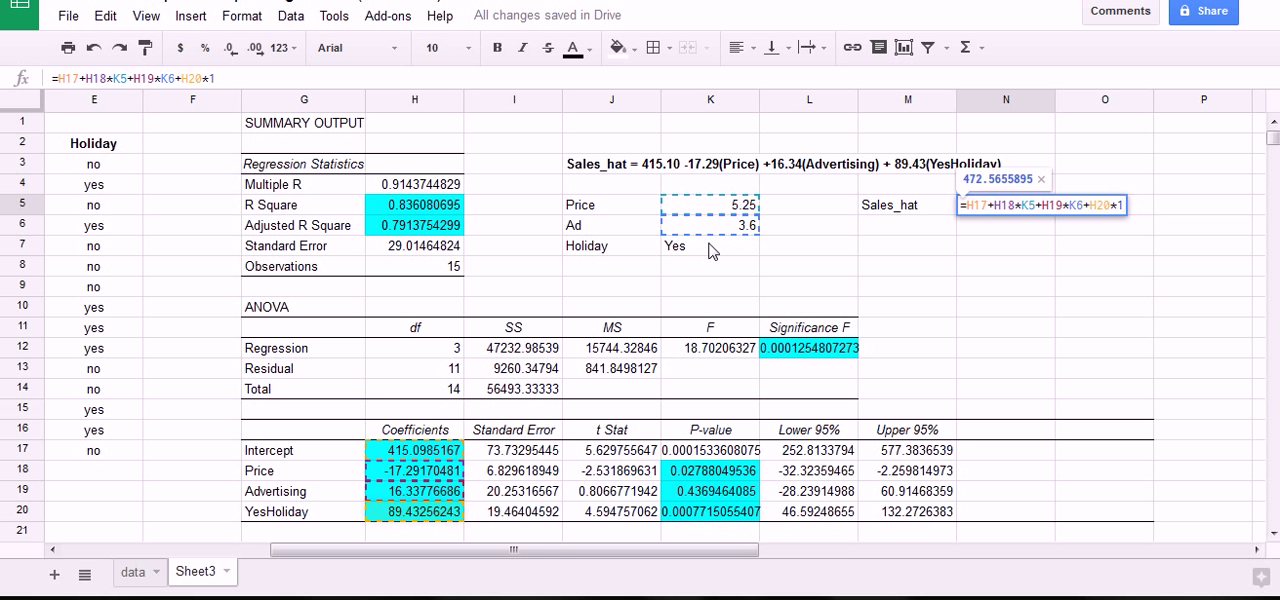
{"action": "key", "text": "Return"}
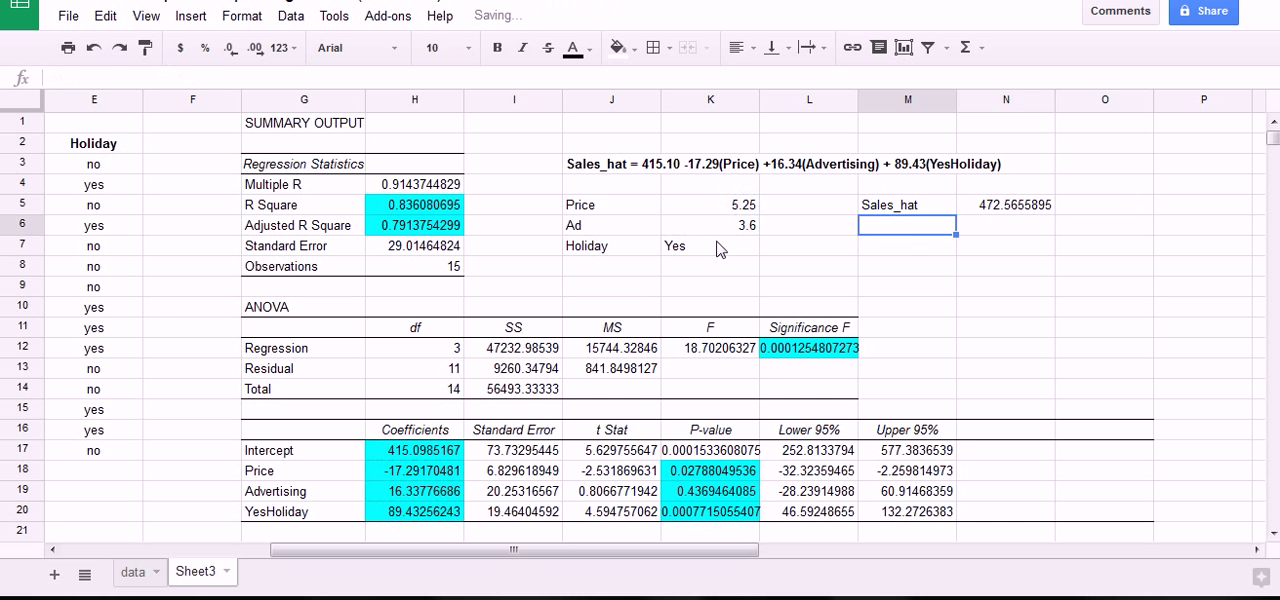
Check the Sales_hat formula in N5 against the Price, Ad and Holiday inputs in K5:K7.
{"action": "left_click", "coordinate": [1020, 207]}
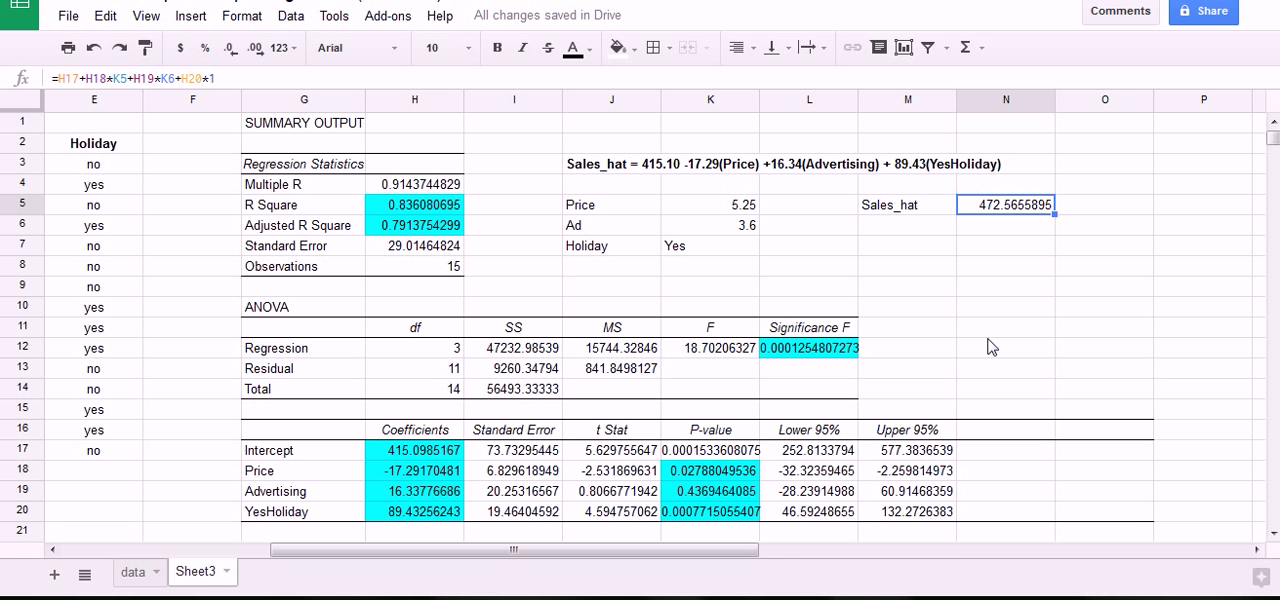
{"action": "left_click", "coordinate": [746, 214]}
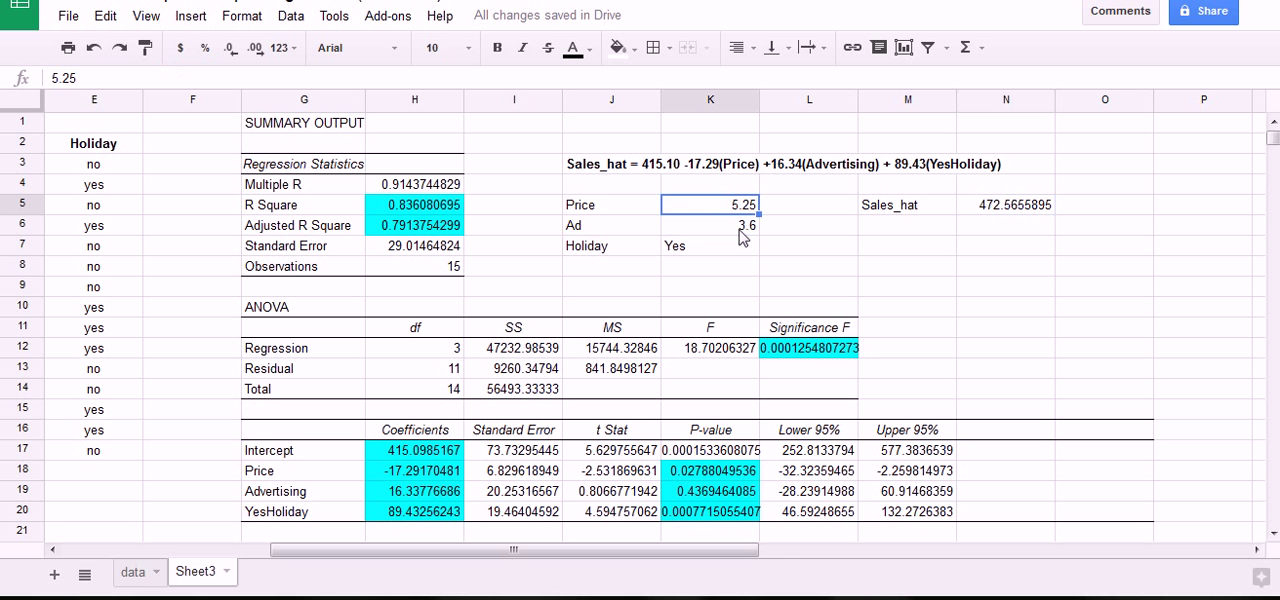
{"action": "left_click", "coordinate": [742, 228]}
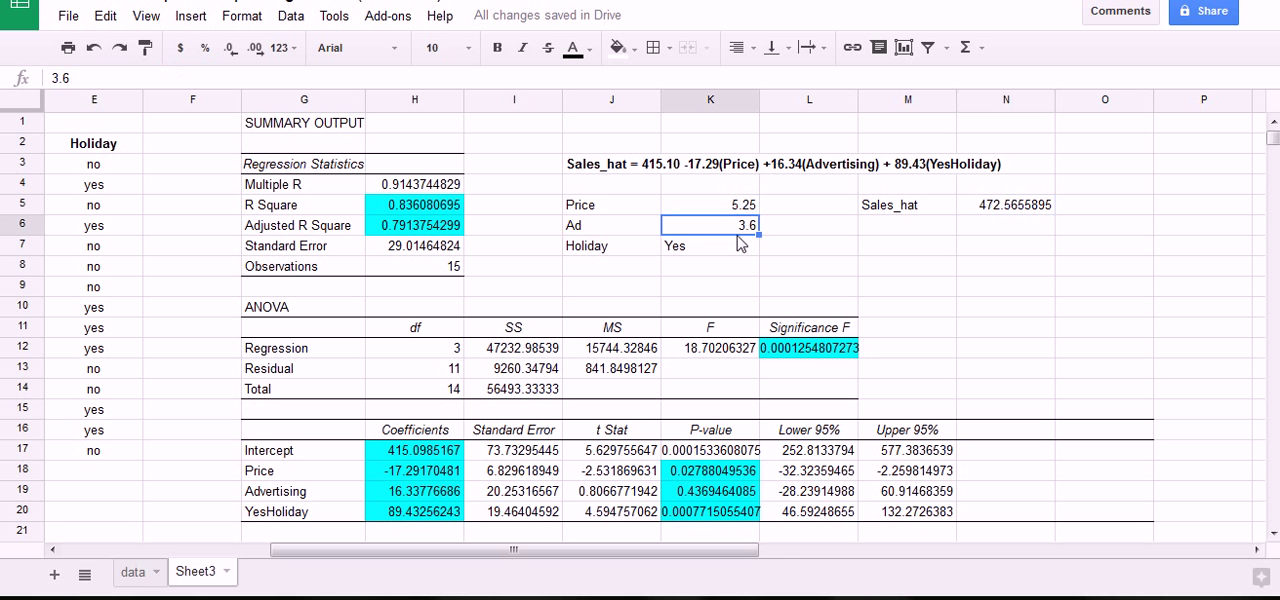
{"action": "left_click", "coordinate": [709, 250]}
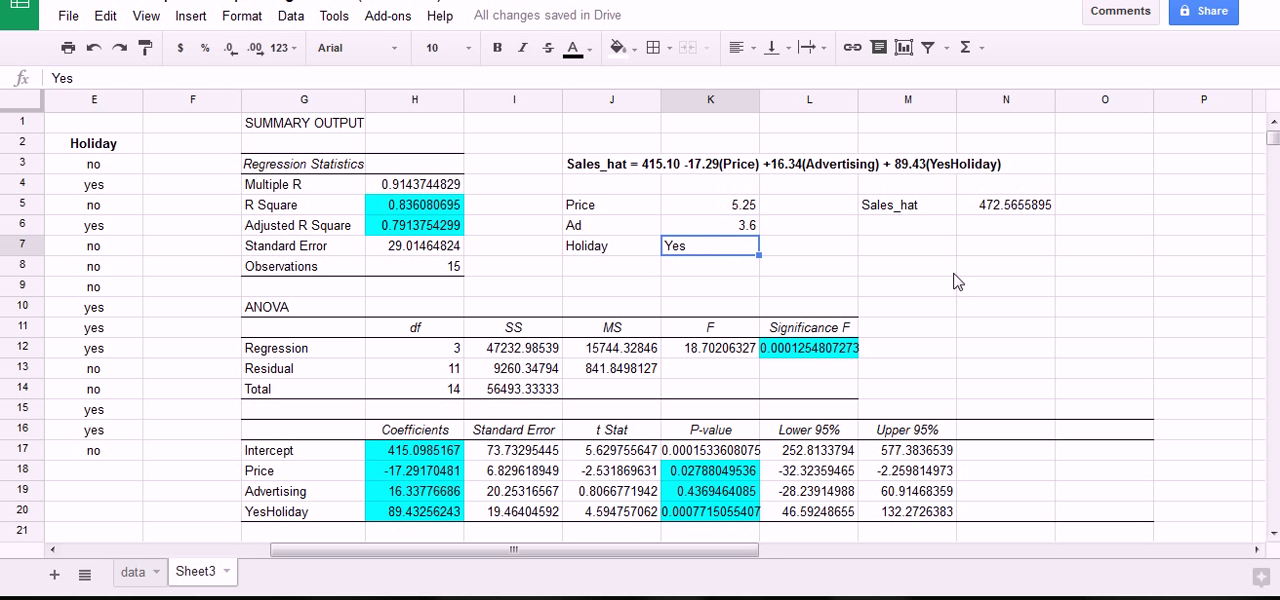
{"action": "left_click", "coordinate": [870, 242]}
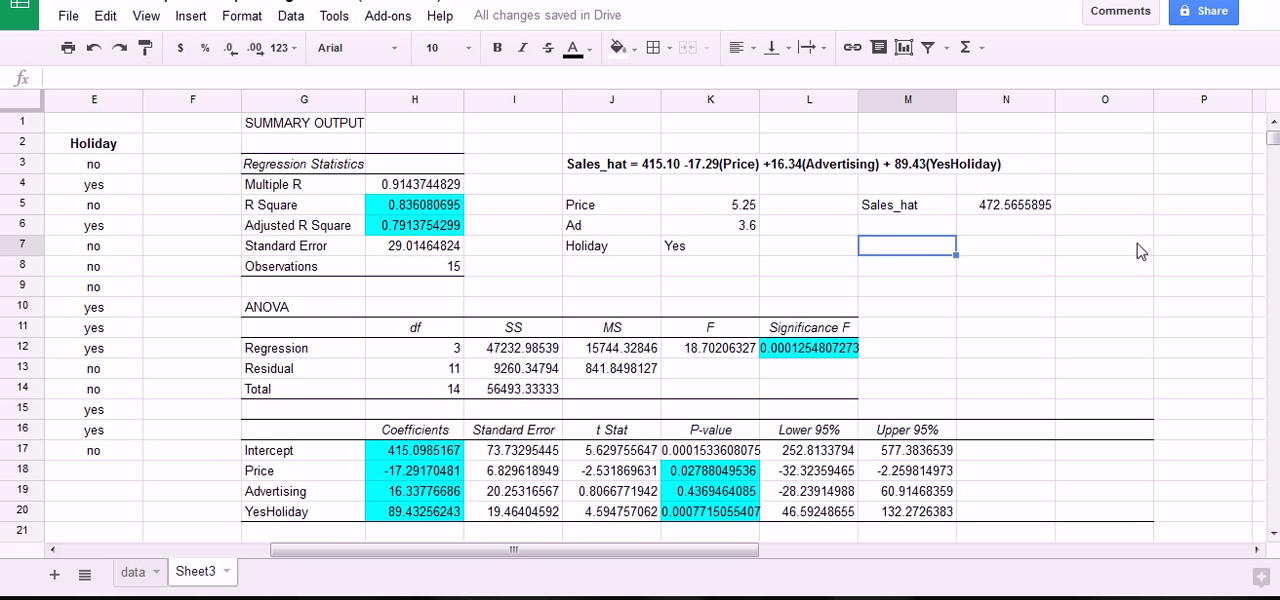
{"action": "left_click", "coordinate": [1003, 255]}
{"action": "left_click", "coordinate": [985, 210]}
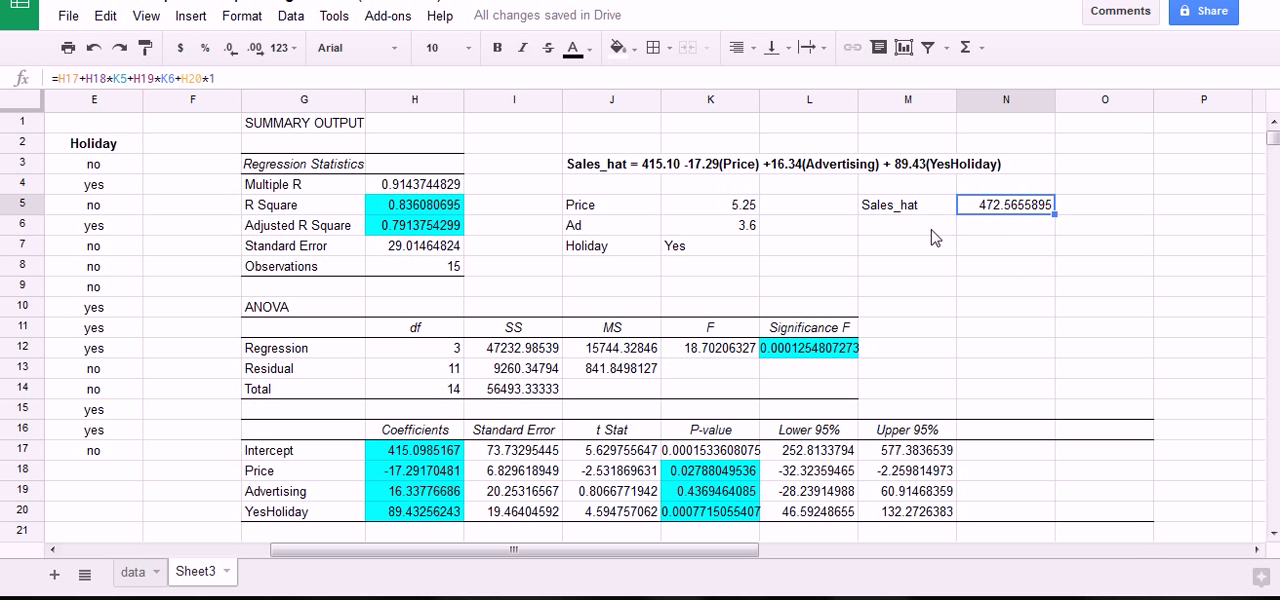
Trace how the inputs in K5:K7 and the coefficients in H17:H20 feed the predicted sales in N5.
{"action": "mouse_move", "coordinate": [955, 192]}
{"action": "left_mouse_down"}
{"action": "mouse_move", "coordinate": [1074, 216]}
{"action": "mouse_move", "coordinate": [958, 210]}
{"action": "left_mouse_up"}
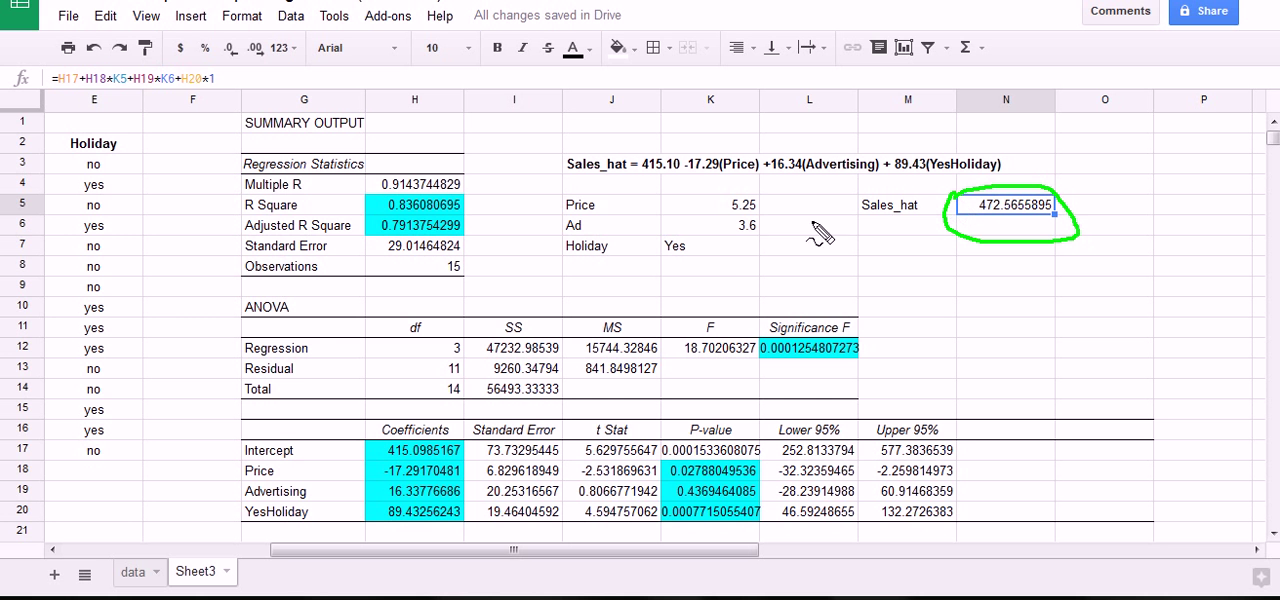
{"action": "left_click_drag", "start_coordinate": [738, 192], "coordinate": [822, 178]}
{"action": "mouse_move", "coordinate": [716, 246]}
{"action": "left_mouse_down"}
{"action": "mouse_move", "coordinate": [789, 250]}
{"action": "mouse_move", "coordinate": [941, 185]}
{"action": "left_mouse_up"}
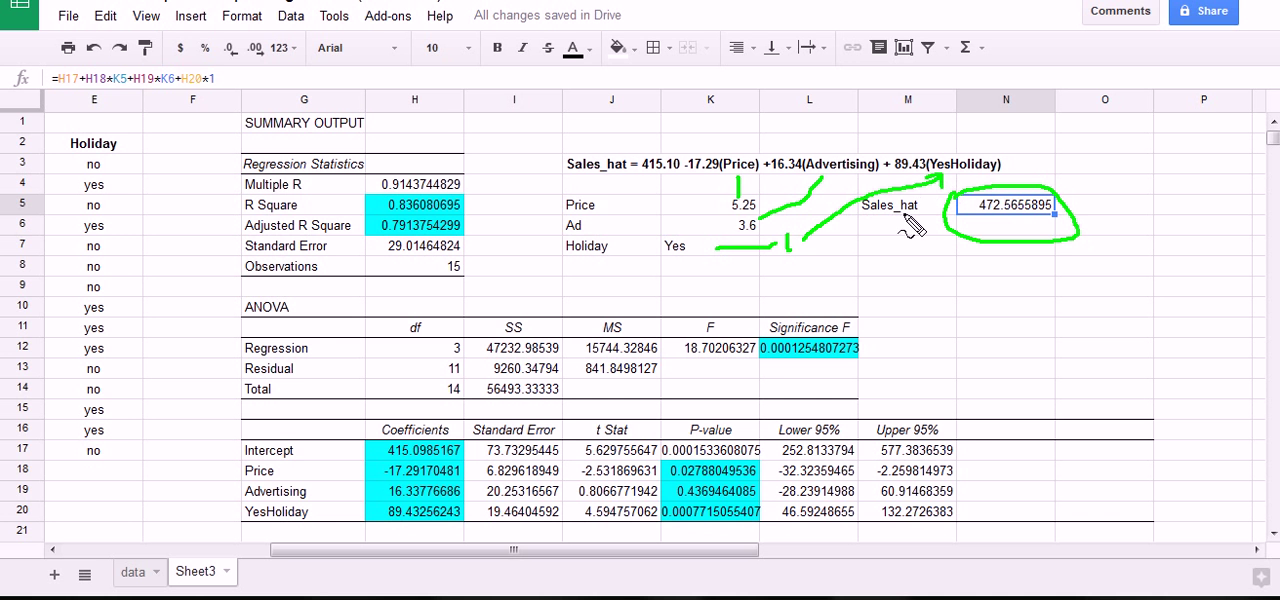
{"action": "mouse_move", "coordinate": [360, 442]}
{"action": "left_mouse_down"}
{"action": "mouse_move", "coordinate": [488, 472]}
{"action": "mouse_move", "coordinate": [345, 480]}
{"action": "mouse_move", "coordinate": [360, 442]}
{"action": "left_mouse_up"}
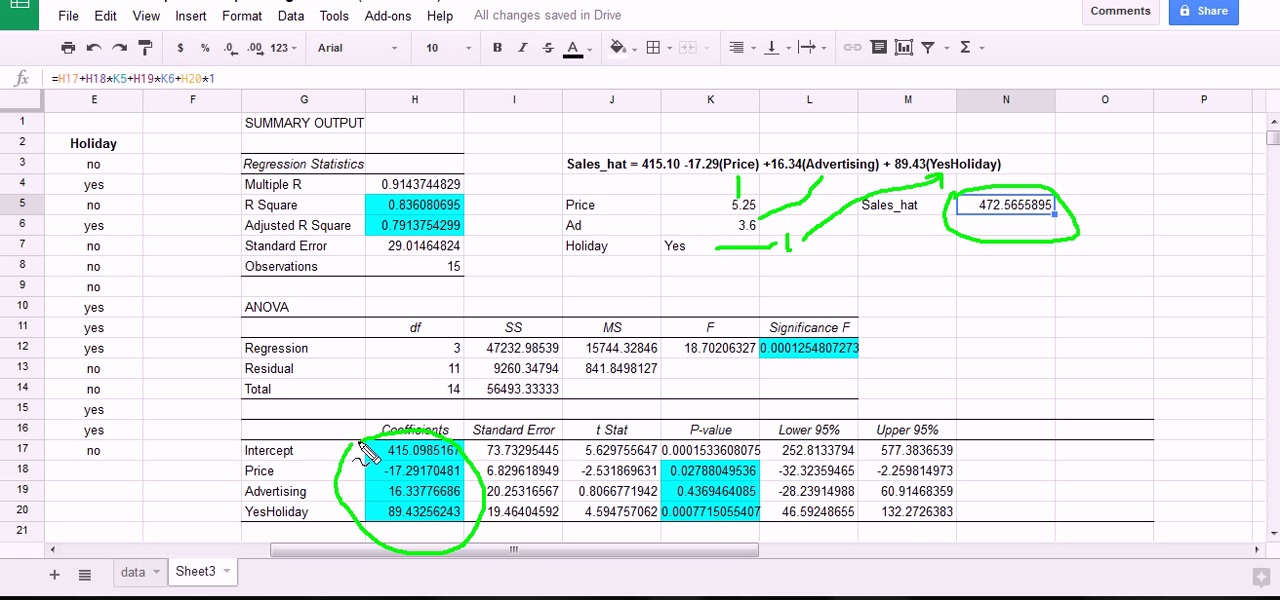
{"action": "mouse_move", "coordinate": [685, 205]}
{"action": "left_mouse_down"}
{"action": "mouse_move", "coordinate": [750, 200]}
{"action": "mouse_move", "coordinate": [675, 258]}
{"action": "left_mouse_up"}
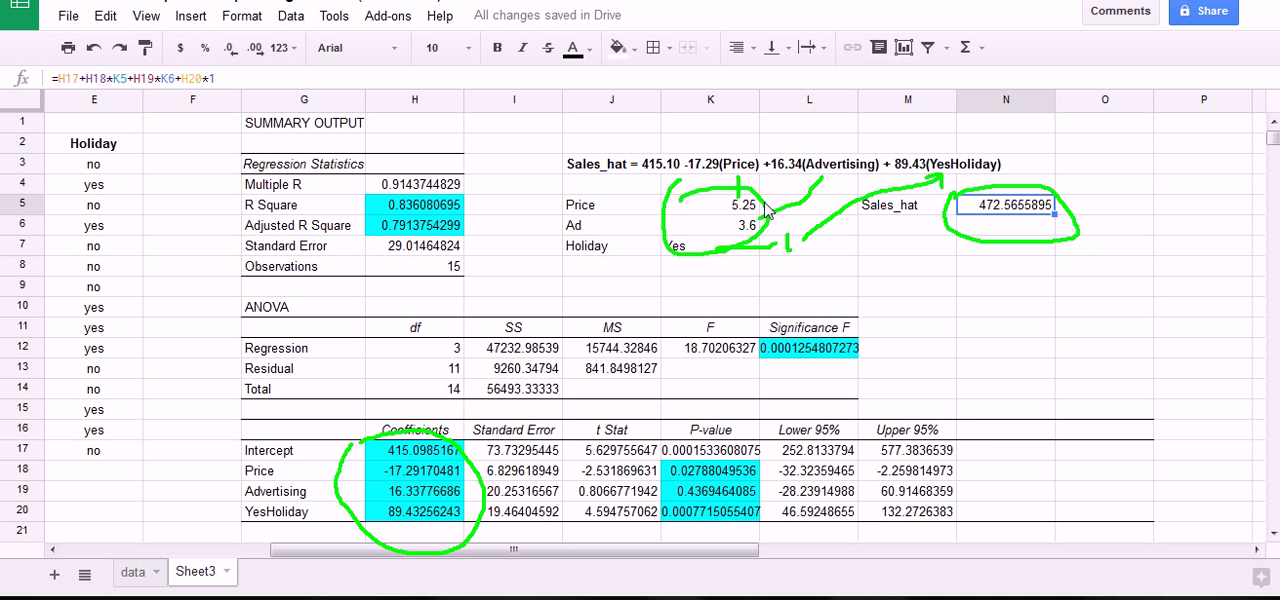
{"action": "key", "text": "Escape"}
{"action": "left_click", "coordinate": [856, 276]}
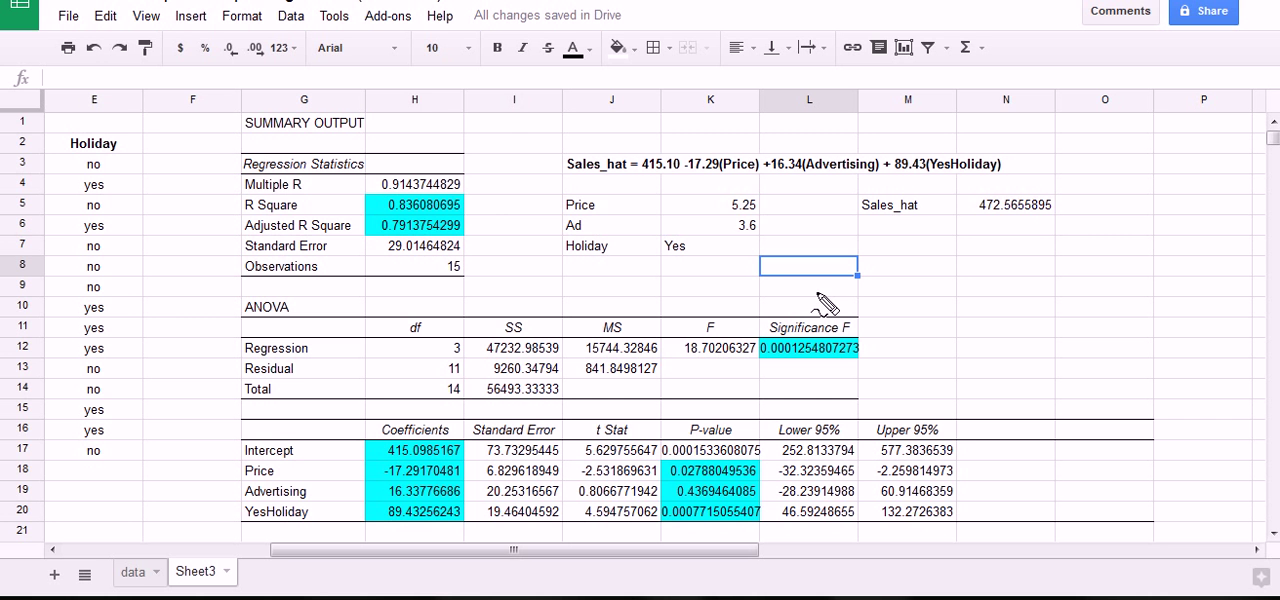
Examine the R Square, the Significance F and the predictor p-values, including whether Advertising is significant.
{"action": "mouse_move", "coordinate": [525, 202]}
{"action": "left_mouse_down"}
{"action": "mouse_move", "coordinate": [469, 204]}
{"action": "mouse_move", "coordinate": [477, 214]}
{"action": "left_mouse_up"}
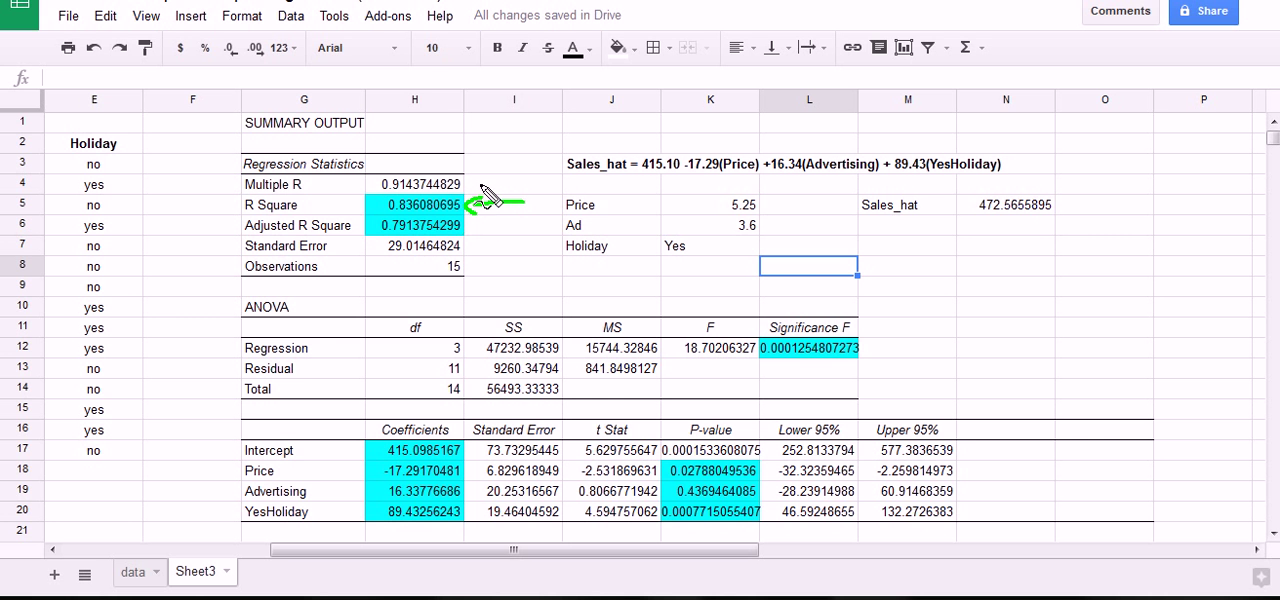
{"action": "mouse_move", "coordinate": [768, 330]}
{"action": "left_mouse_down"}
{"action": "mouse_move", "coordinate": [861, 376]}
{"action": "mouse_move", "coordinate": [762, 366]}
{"action": "mouse_move", "coordinate": [770, 338]}
{"action": "left_mouse_up"}
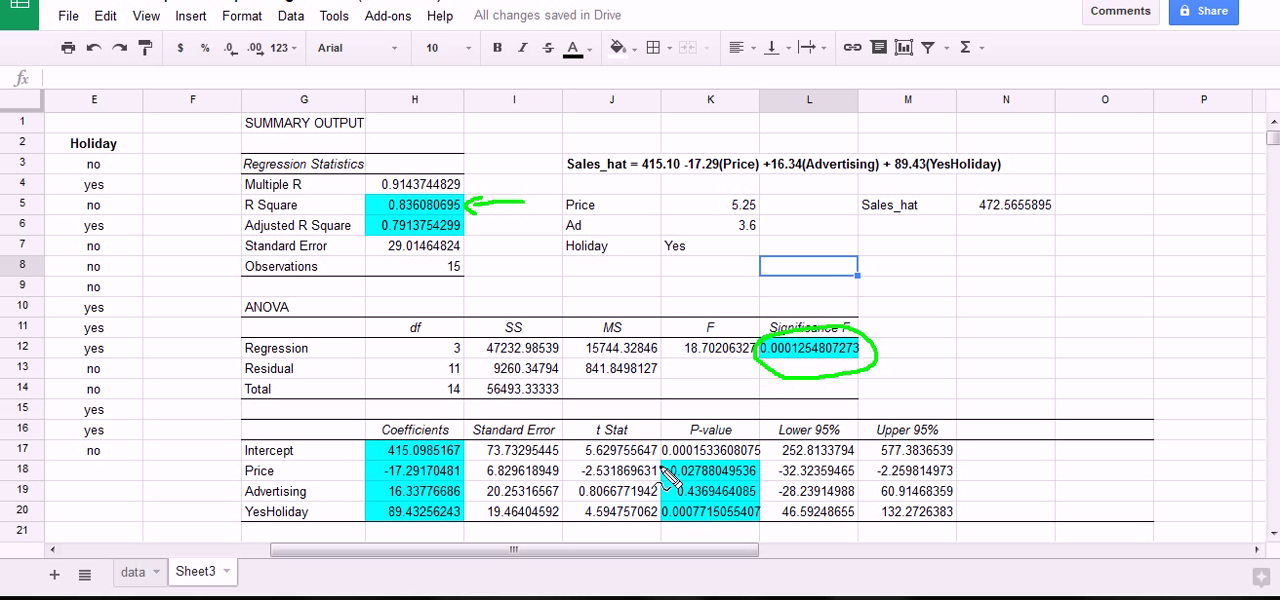
{"action": "mouse_move", "coordinate": [662, 466]}
{"action": "left_mouse_down"}
{"action": "mouse_move", "coordinate": [755, 465]}
{"action": "mouse_move", "coordinate": [766, 532]}
{"action": "mouse_move", "coordinate": [685, 540]}
{"action": "mouse_move", "coordinate": [658, 472]}
{"action": "left_mouse_up"}
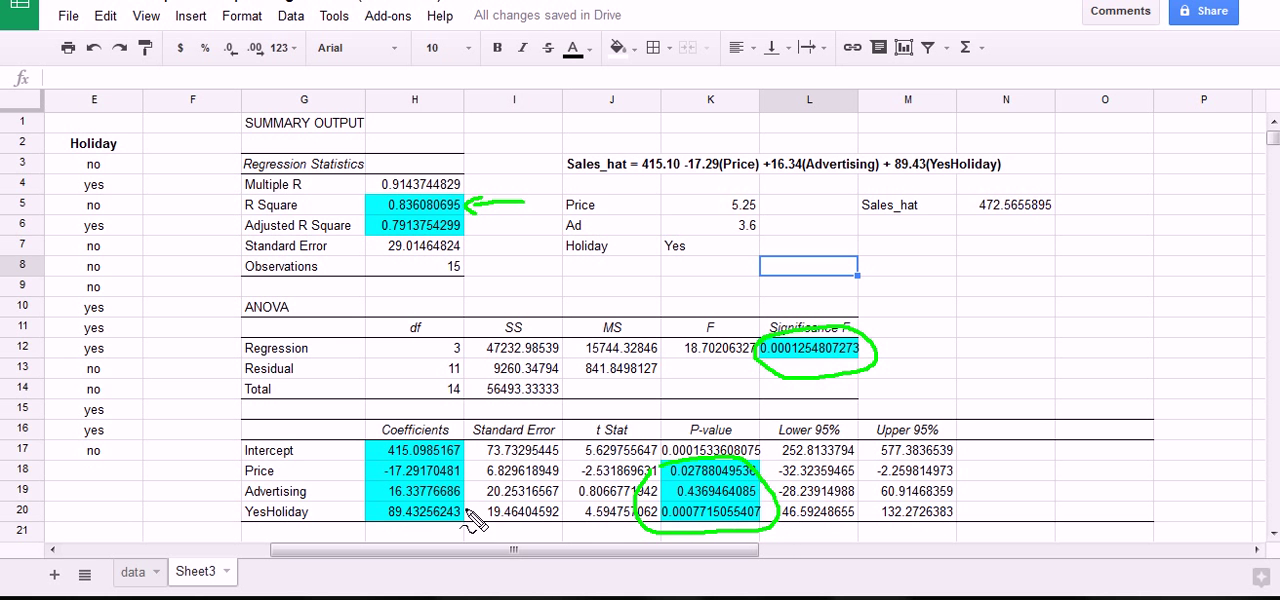
{"action": "left_click_drag", "start_coordinate": [332, 491], "coordinate": [354, 497]}
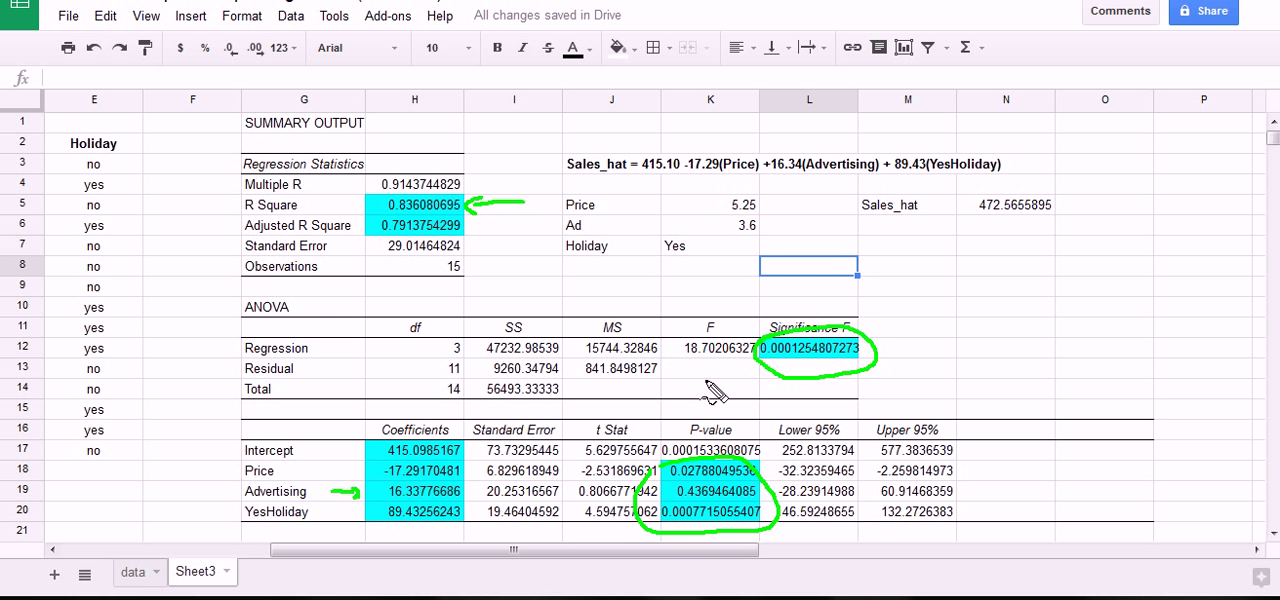
{"action": "key", "text": "Escape"}
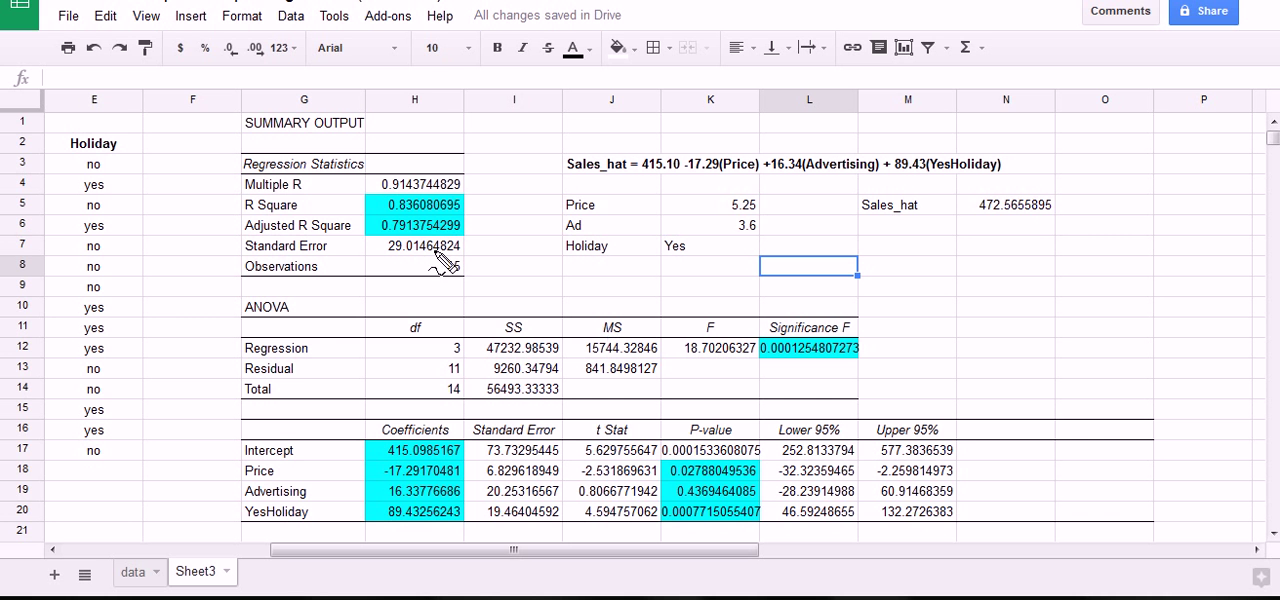
Compare the Adjusted R Square of the Price and Advertising model on the data sheet with that of the Holiday model on Sheet3.
{"action": "mouse_move", "coordinate": [399, 238]}
{"action": "left_mouse_down"}
{"action": "mouse_move", "coordinate": [370, 228]}
{"action": "mouse_move", "coordinate": [415, 209]}
{"action": "mouse_move", "coordinate": [480, 222]}
{"action": "mouse_move", "coordinate": [432, 258]}
{"action": "mouse_move", "coordinate": [410, 252]}
{"action": "left_mouse_up"}
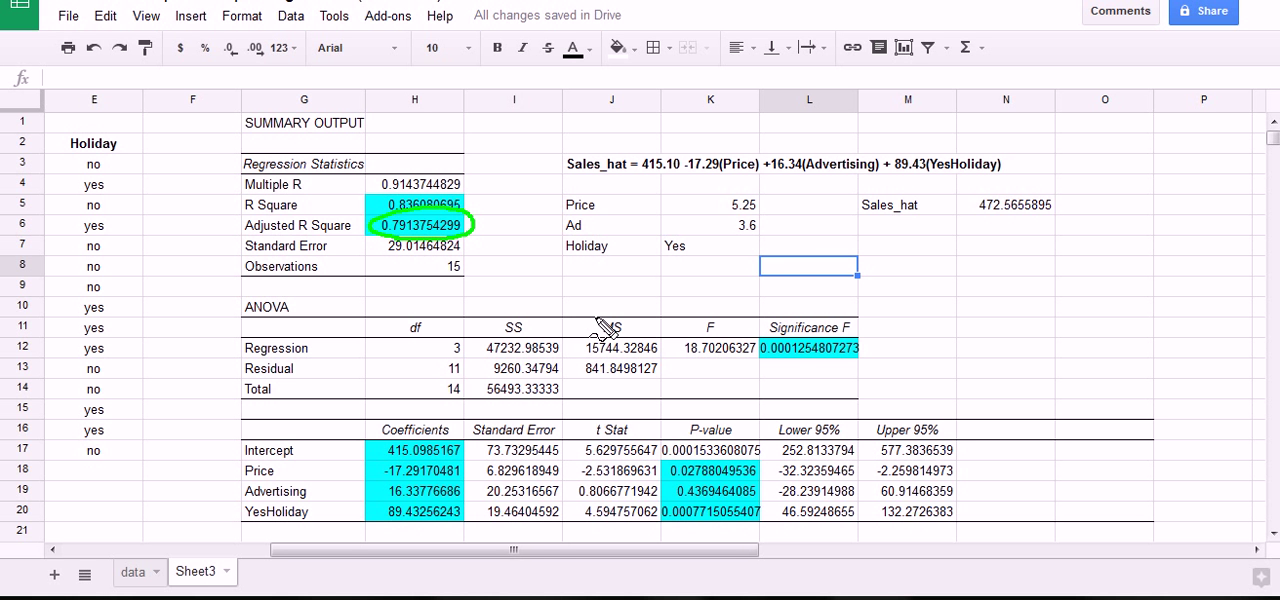
{"action": "left_click", "coordinate": [133, 572]}
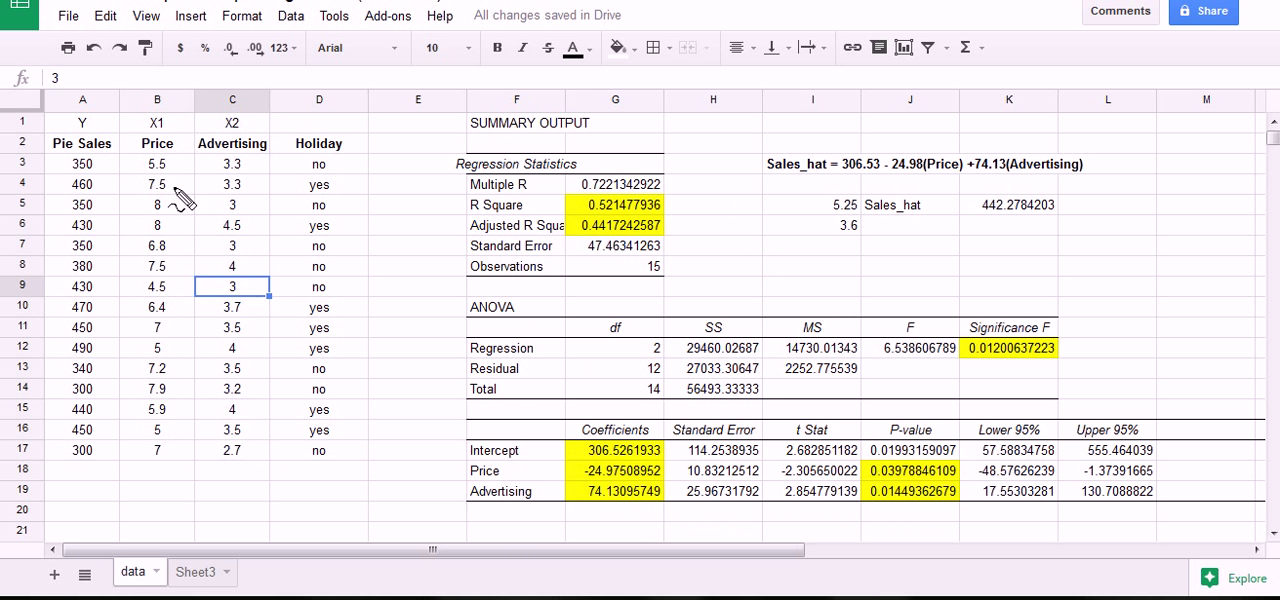
{"action": "mouse_move", "coordinate": [136, 151]}
{"action": "left_mouse_down"}
{"action": "mouse_move", "coordinate": [266, 157]}
{"action": "mouse_move", "coordinate": [155, 130]}
{"action": "mouse_move", "coordinate": [131, 152]}
{"action": "left_mouse_up"}
{"action": "mouse_move", "coordinate": [266, 126]}
{"action": "left_mouse_down"}
{"action": "mouse_move", "coordinate": [300, 128]}
{"action": "mouse_move", "coordinate": [346, 166]}
{"action": "left_mouse_up"}
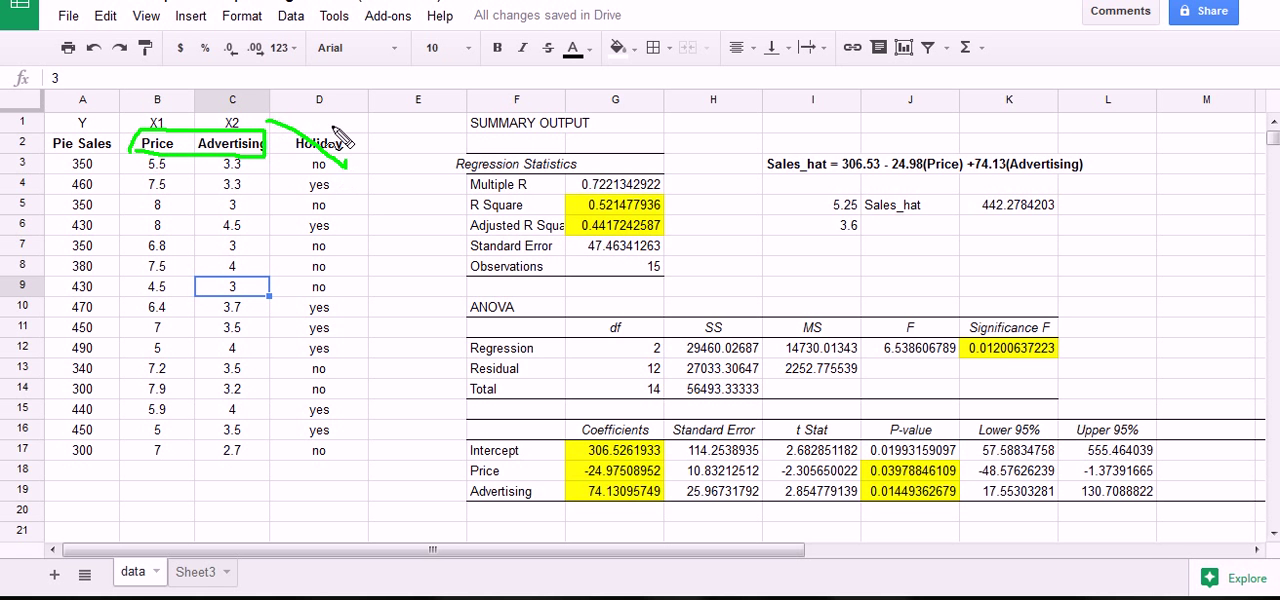
{"action": "left_click_drag", "start_coordinate": [332, 124], "coordinate": [283, 170]}
{"action": "left_click_drag", "start_coordinate": [288, 130], "coordinate": [316, 163]}
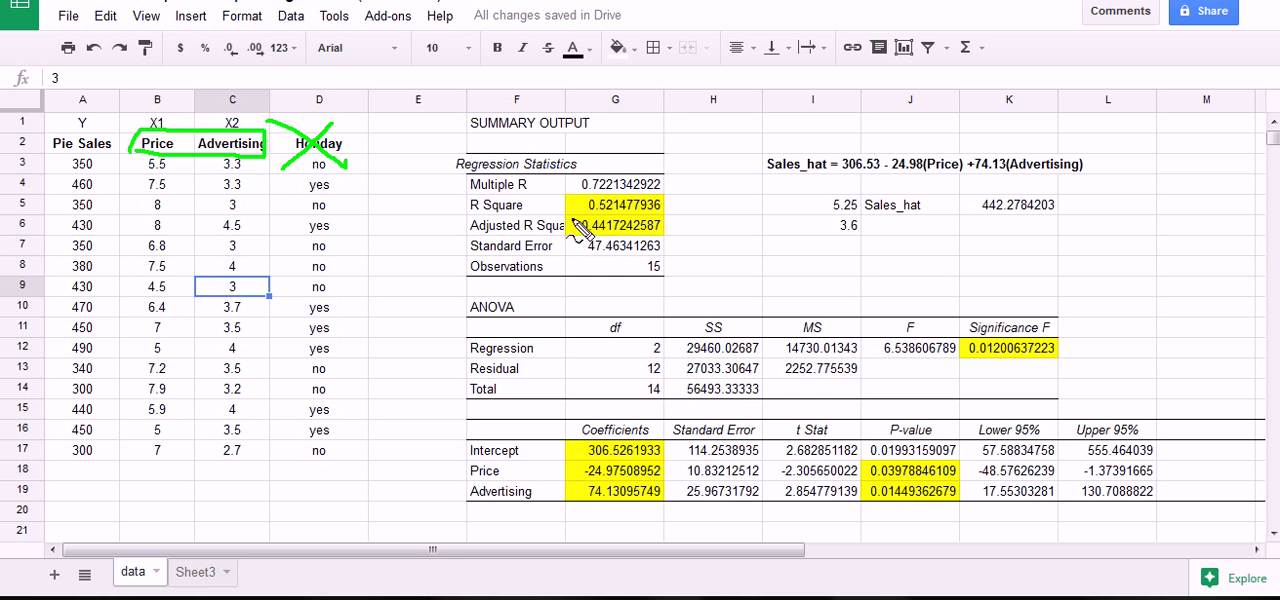
{"action": "mouse_move", "coordinate": [578, 228]}
{"action": "left_mouse_down"}
{"action": "mouse_move", "coordinate": [614, 208]}
{"action": "mouse_move", "coordinate": [651, 214]}
{"action": "mouse_move", "coordinate": [672, 238]}
{"action": "mouse_move", "coordinate": [648, 252]}
{"action": "mouse_move", "coordinate": [590, 240]}
{"action": "mouse_move", "coordinate": [578, 222]}
{"action": "left_mouse_up"}
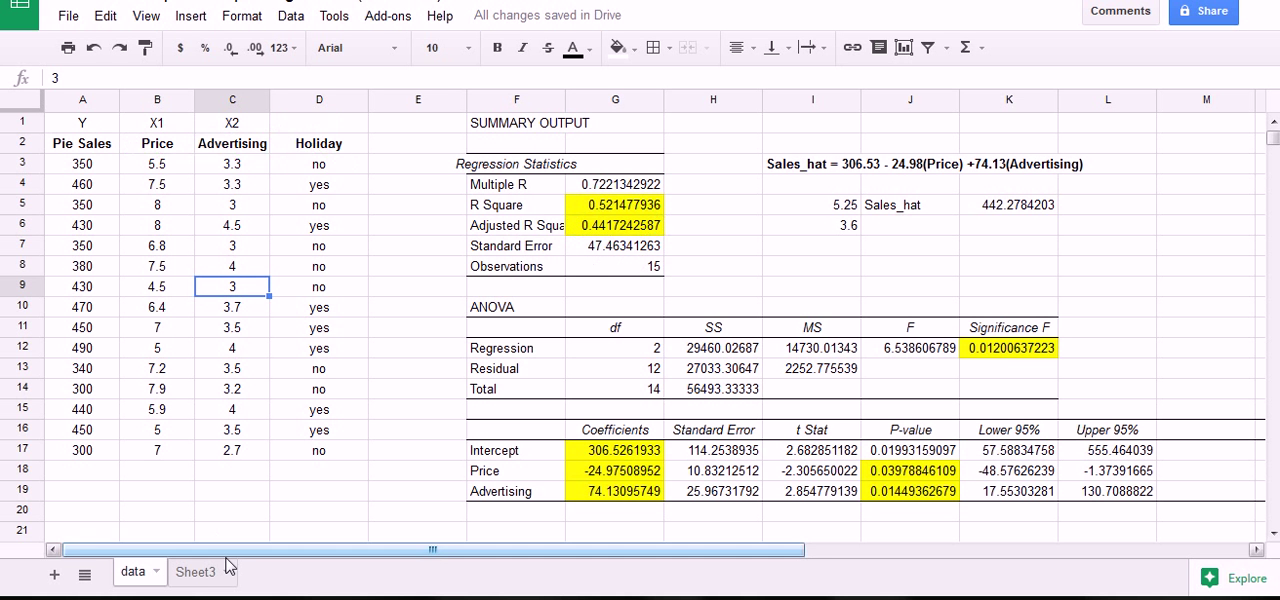
{"action": "left_click", "coordinate": [195, 572]}
{"action": "mouse_move", "coordinate": [388, 232]}
{"action": "left_mouse_down"}
{"action": "mouse_move", "coordinate": [445, 214]}
{"action": "mouse_move", "coordinate": [430, 256]}
{"action": "mouse_move", "coordinate": [384, 244]}
{"action": "left_mouse_up"}
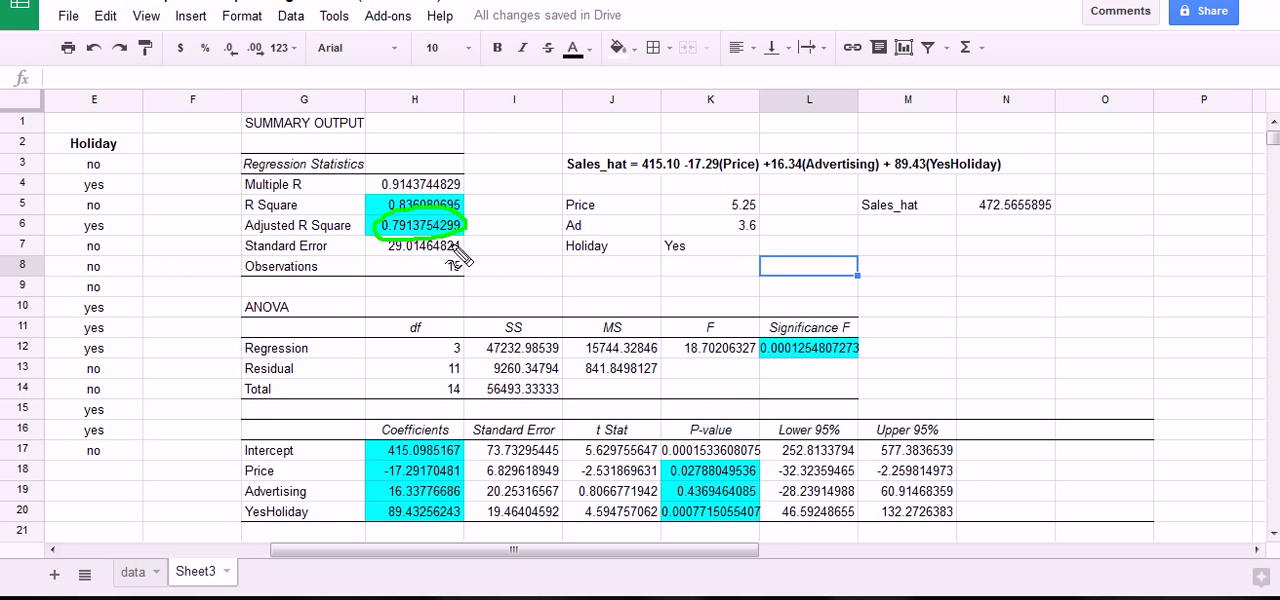
{"action": "key", "text": "Escape"}
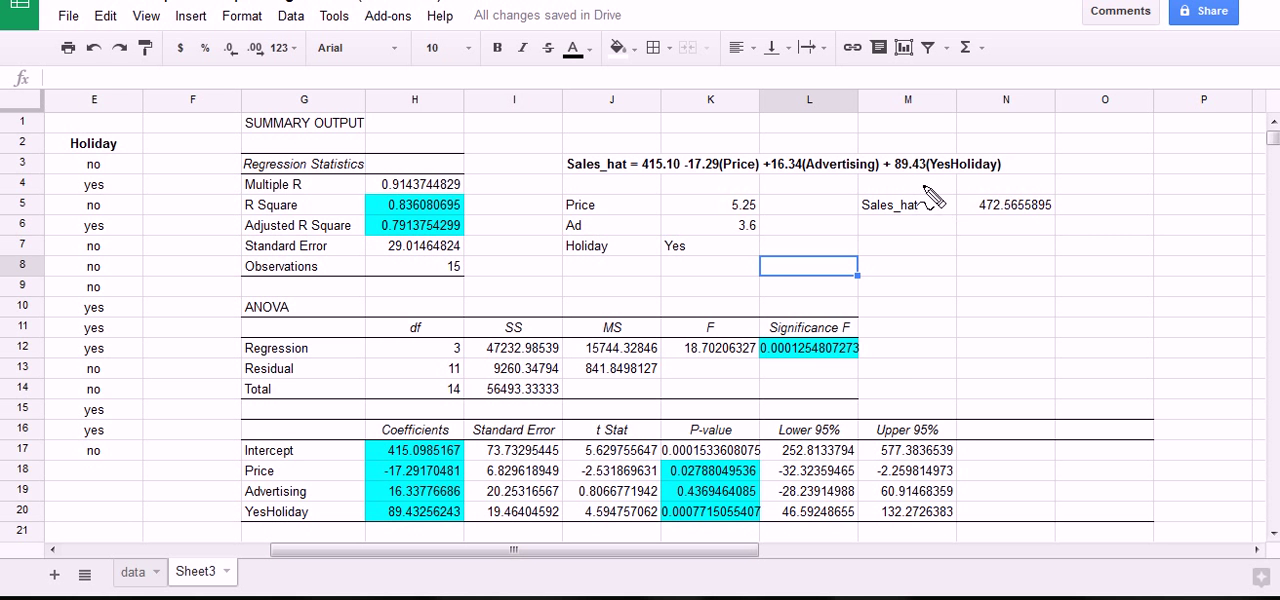
Switch between the data sheet and Sheet3 to review the Holiday model's R Square, Adjusted R Square, Significance F and coefficients.
{"action": "left_click", "coordinate": [122, 576]}
{"action": "left_click", "coordinate": [188, 578]}
{"action": "mouse_move", "coordinate": [515, 203]}
{"action": "left_mouse_down"}
{"action": "mouse_move", "coordinate": [482, 205]}
{"action": "mouse_move", "coordinate": [499, 215]}
{"action": "mouse_move", "coordinate": [482, 225]}
{"action": "mouse_move", "coordinate": [500, 229]}
{"action": "left_mouse_up"}
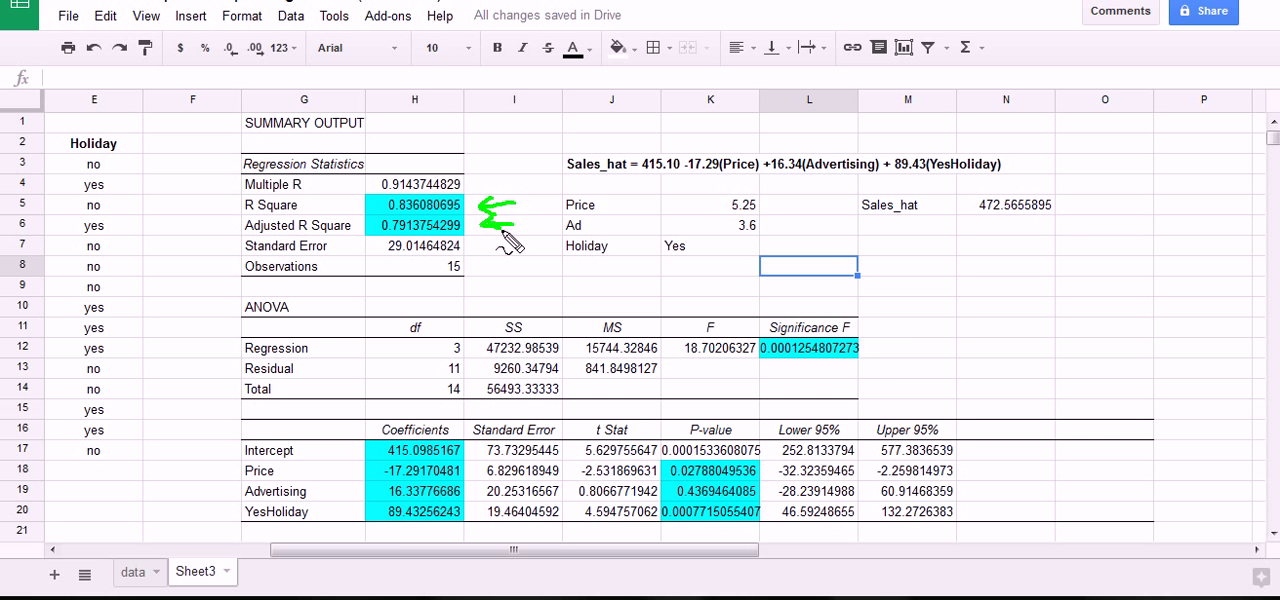
{"action": "mouse_move", "coordinate": [912, 342]}
{"action": "left_mouse_down"}
{"action": "mouse_move", "coordinate": [873, 352]}
{"action": "mouse_move", "coordinate": [887, 359]}
{"action": "left_mouse_up"}
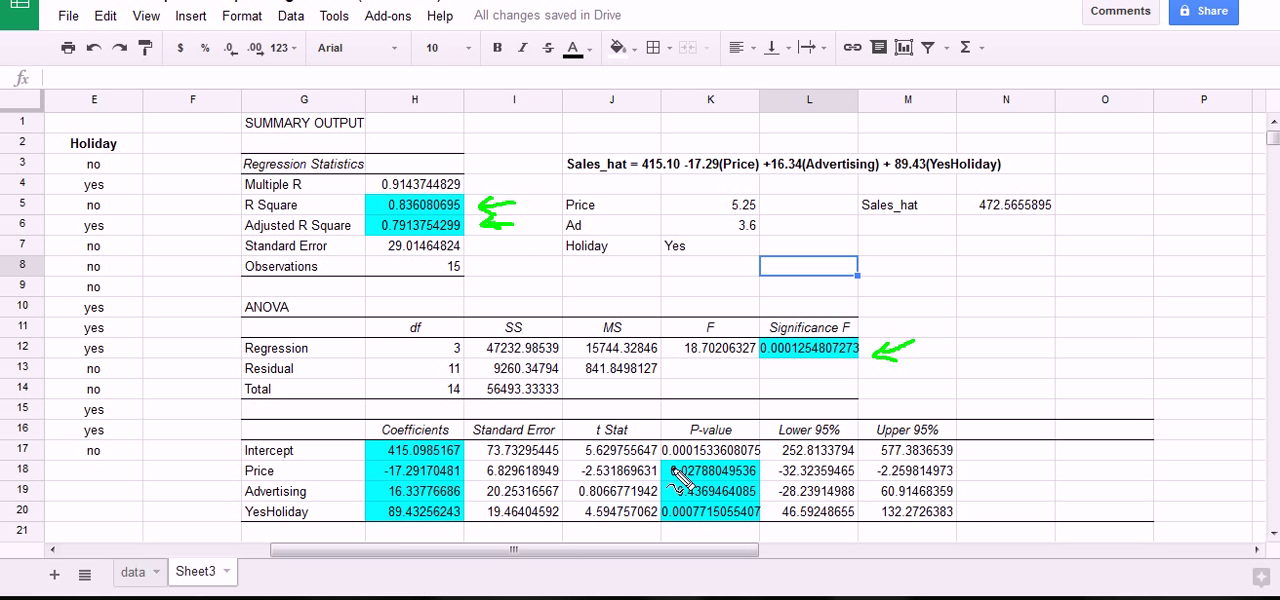
{"action": "mouse_move", "coordinate": [445, 538]}
{"action": "left_mouse_down"}
{"action": "mouse_move", "coordinate": [360, 480]}
{"action": "mouse_move", "coordinate": [430, 410]}
{"action": "mouse_move", "coordinate": [478, 526]}
{"action": "mouse_move", "coordinate": [430, 550]}
{"action": "left_mouse_up"}
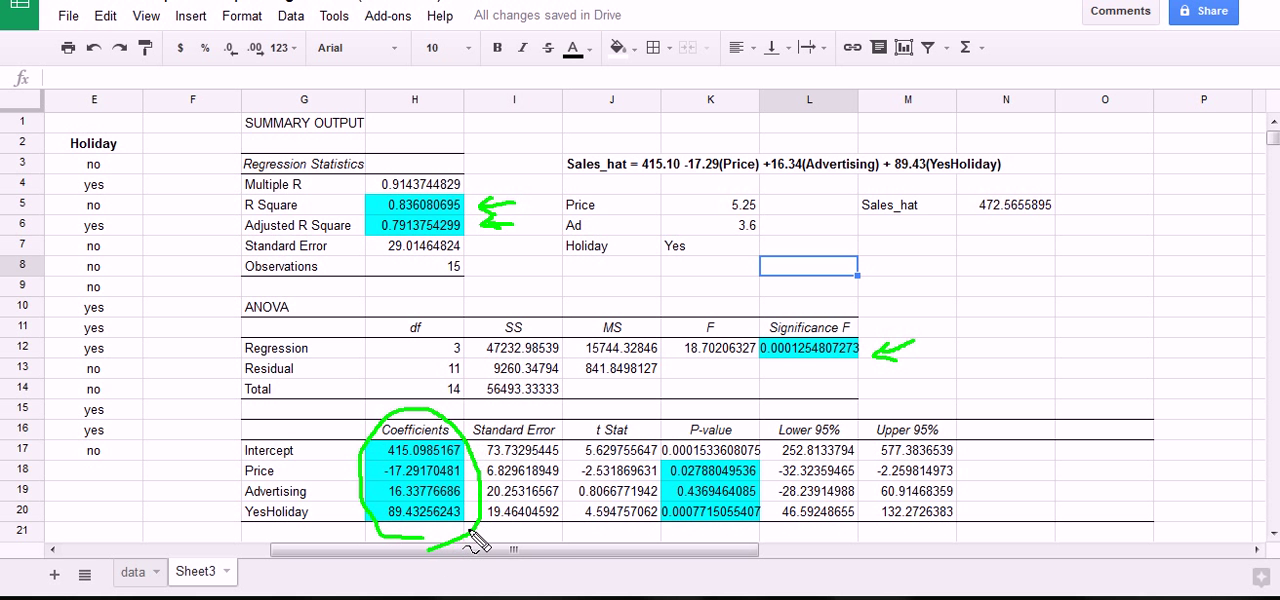